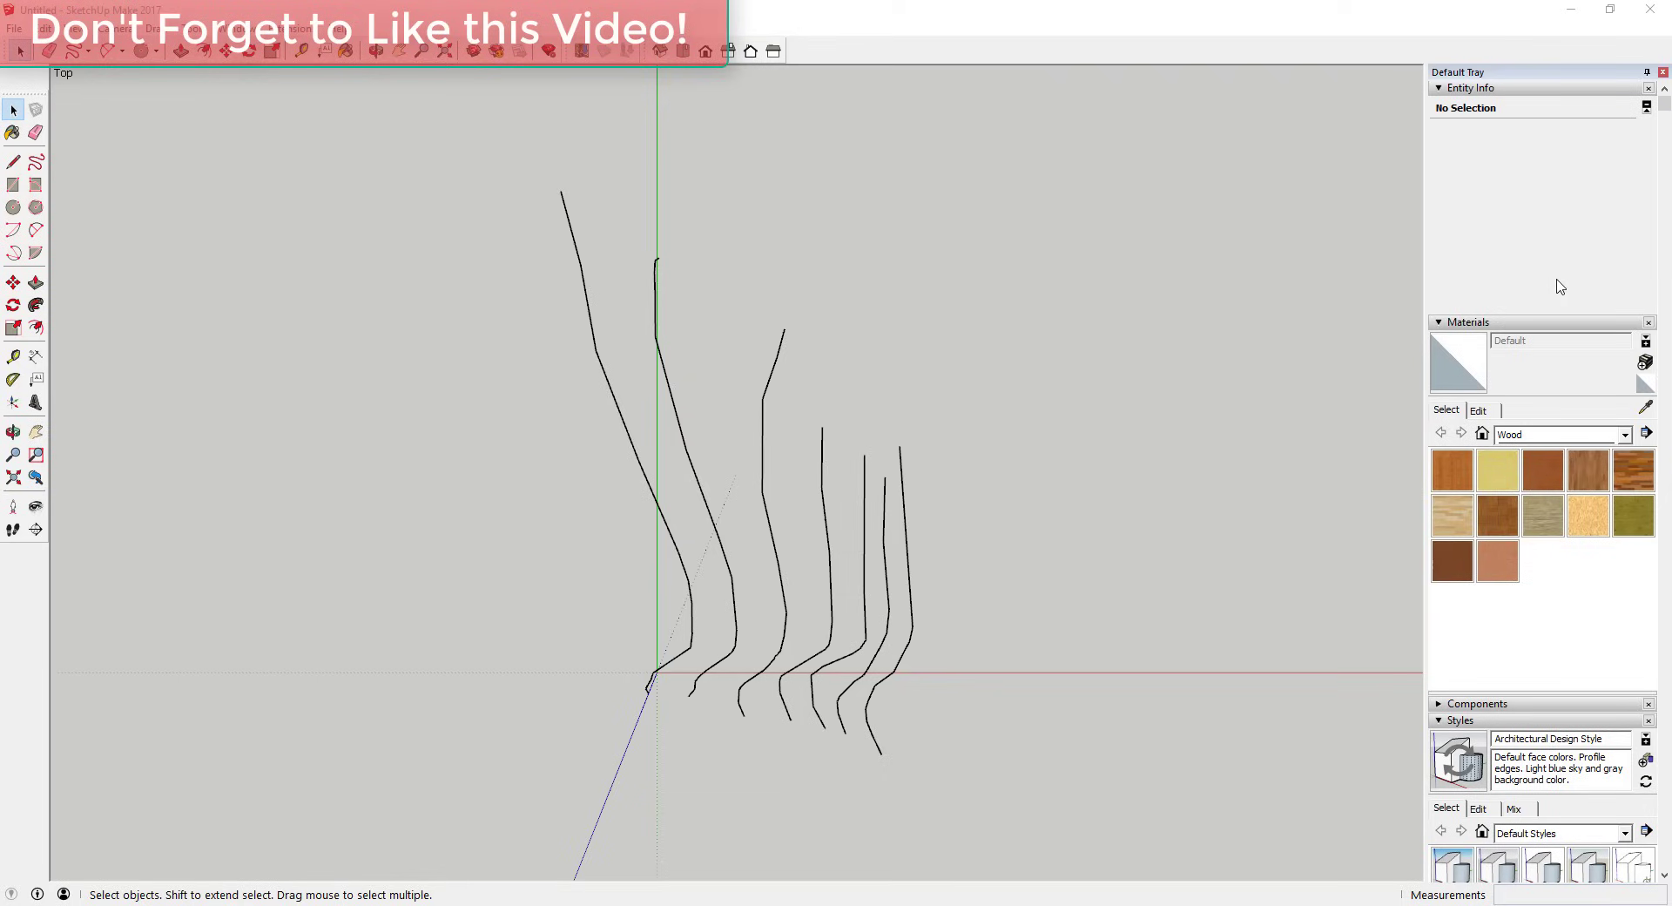
# Open the Window menu to reach the Extension Manager
pyautogui.click(237, 28)
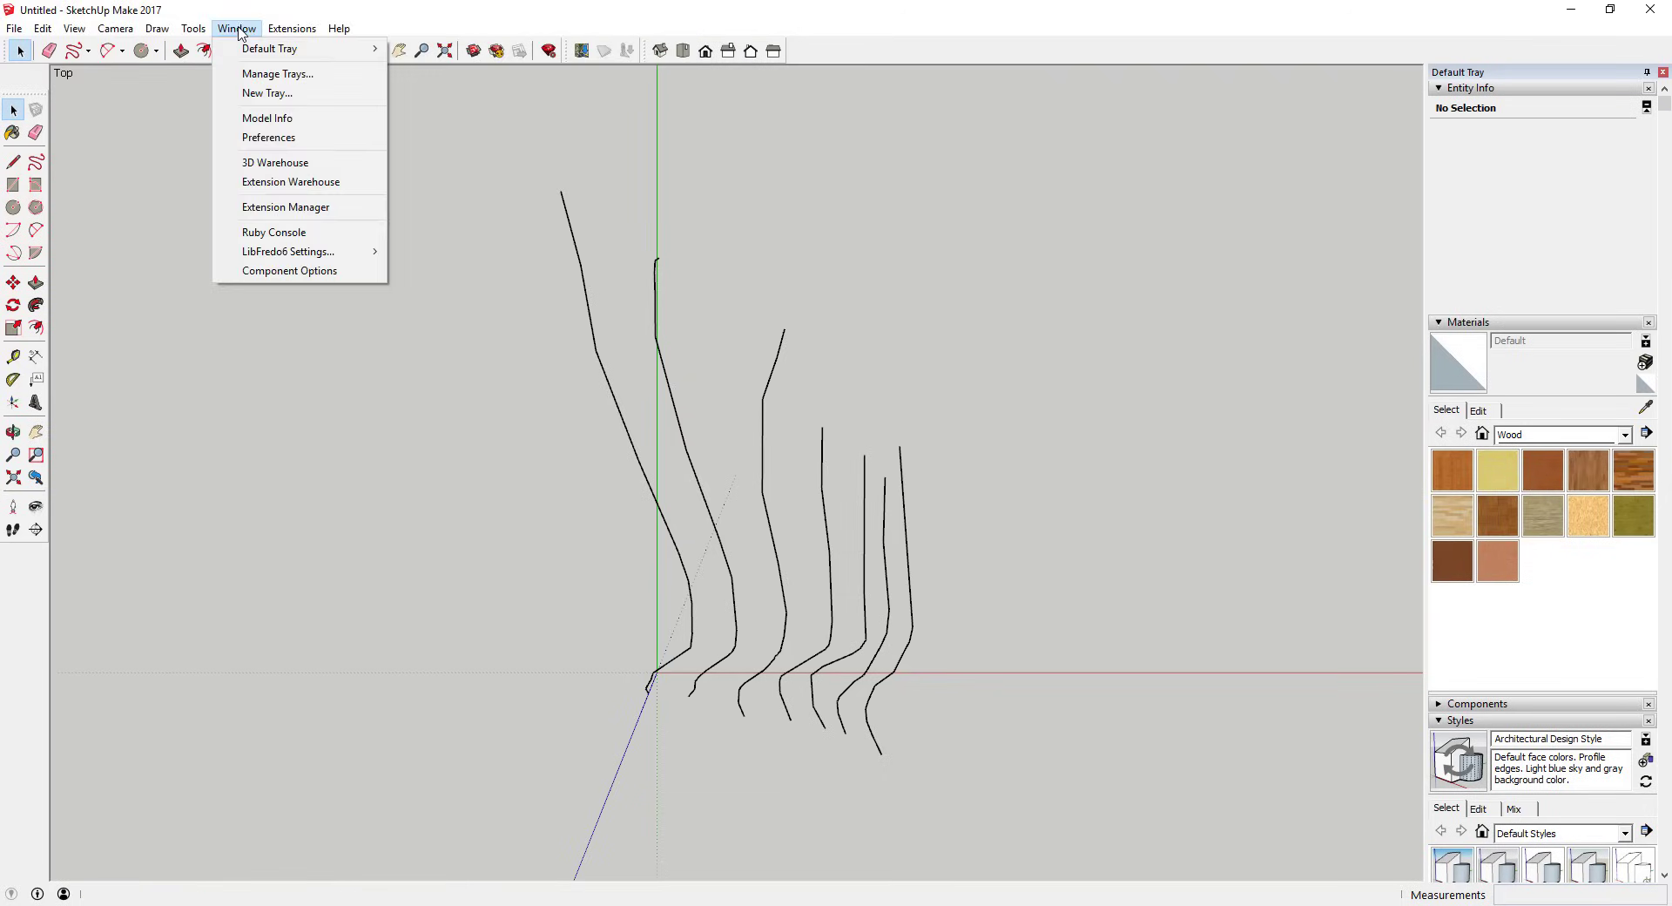
# In the Extension Manager, toggle Sandbox Tools off and back on, apply the changes, and close it
pyautogui.click(311, 213)
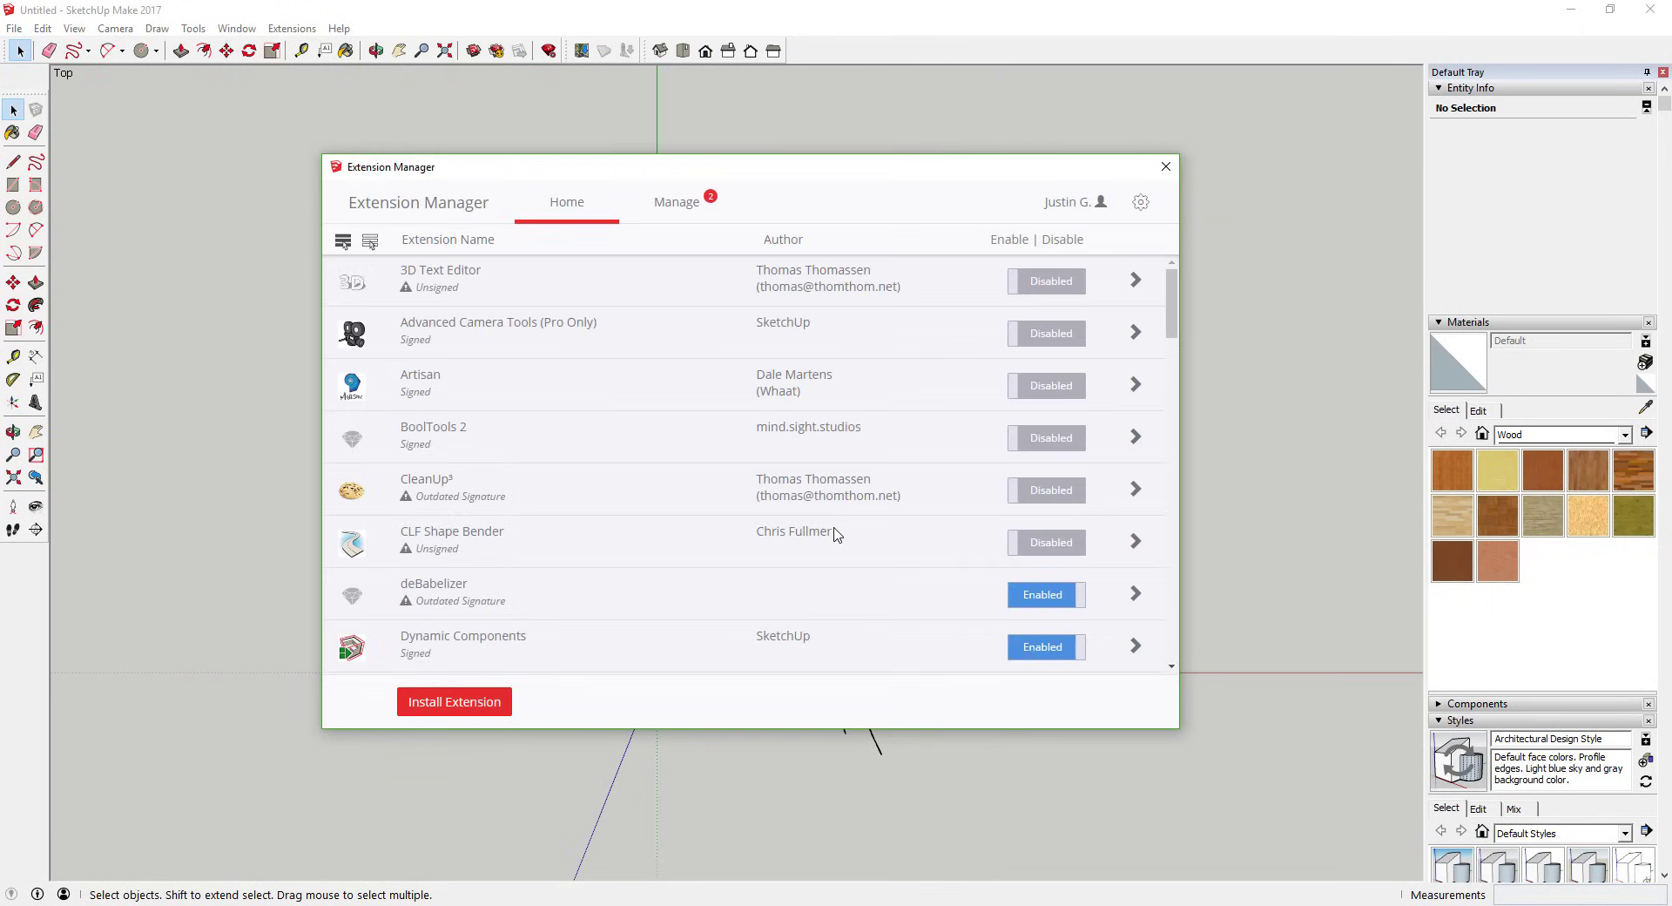
pyautogui.scroll(-8, 836, 529)
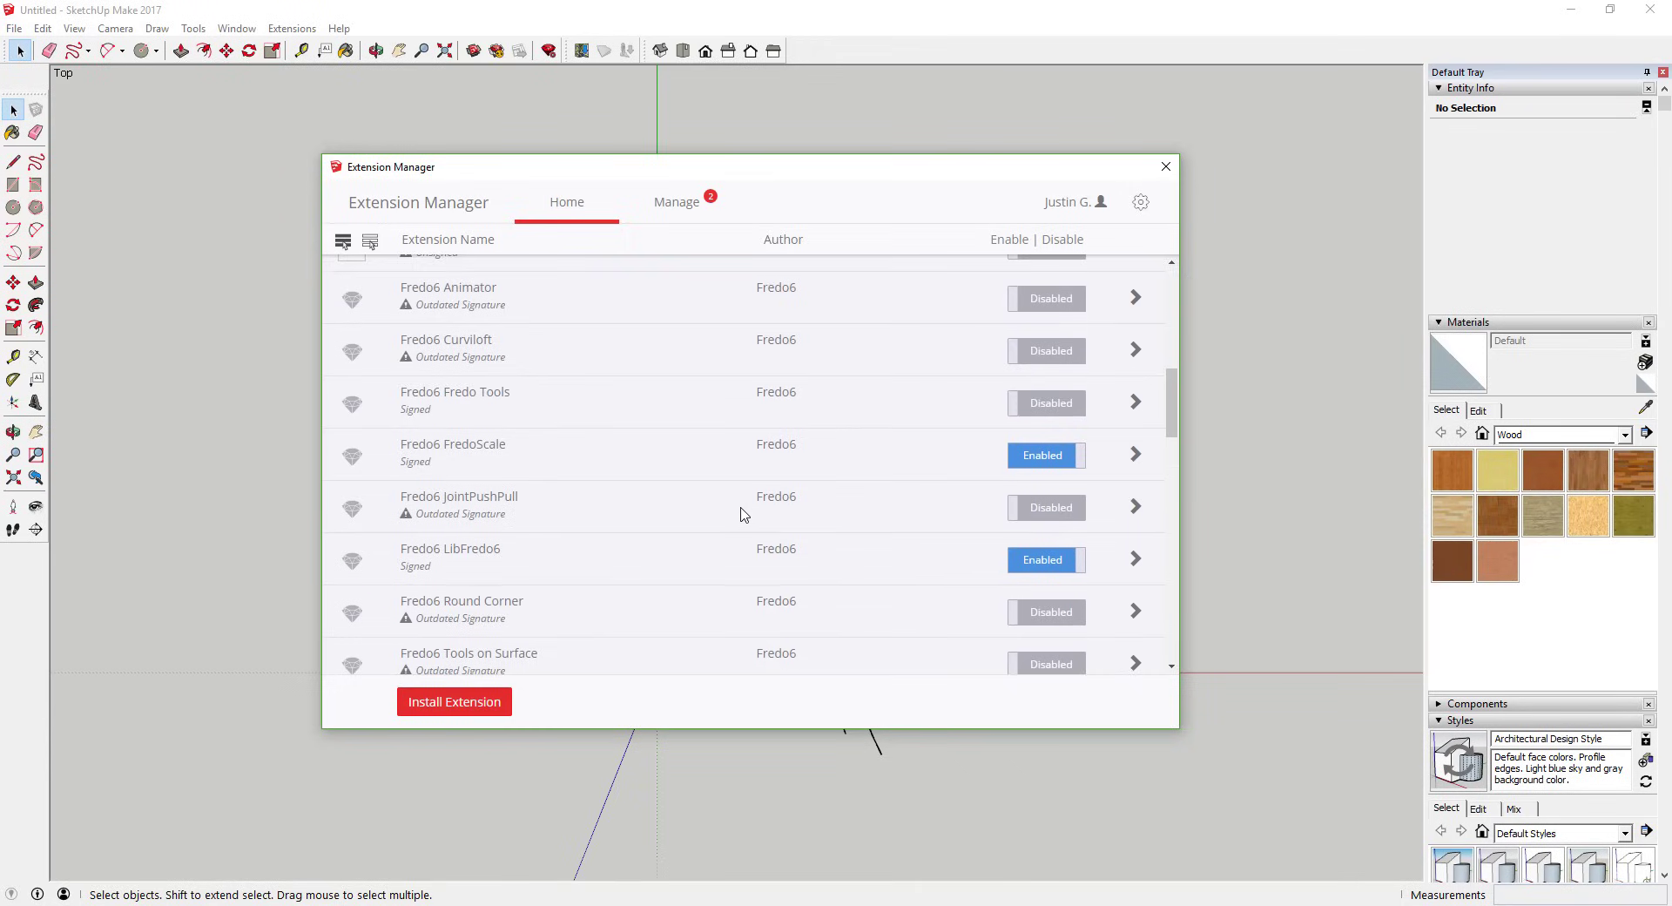
pyautogui.scroll(-5, 757, 517)
pyautogui.scroll(-5, 745, 514)
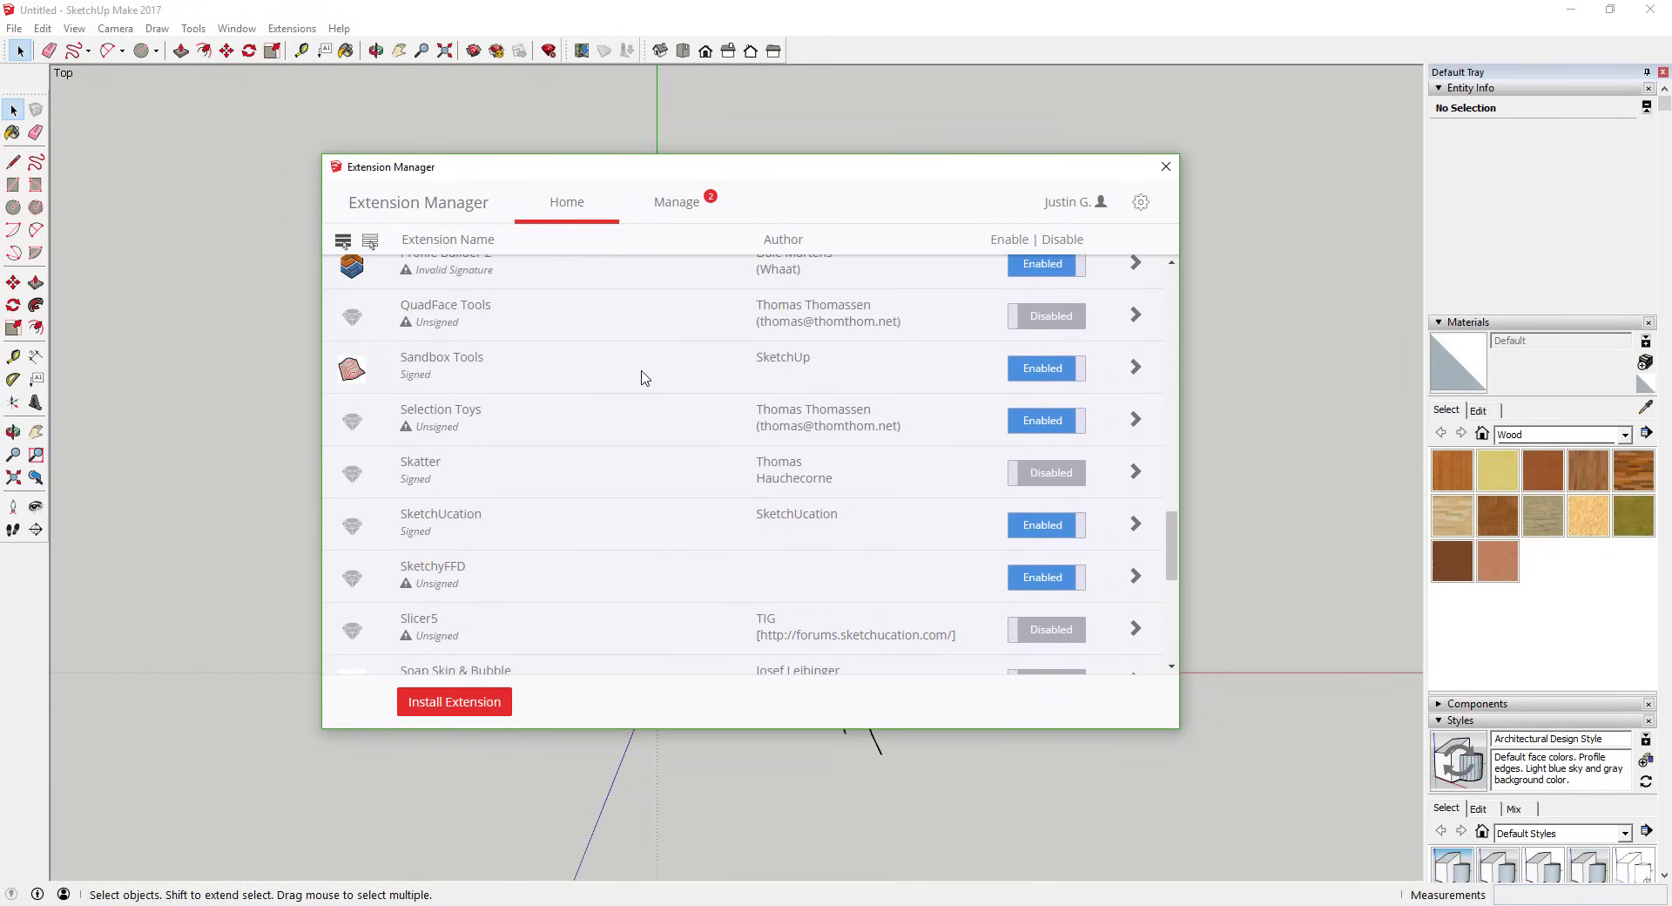
pyautogui.click(1049, 374)
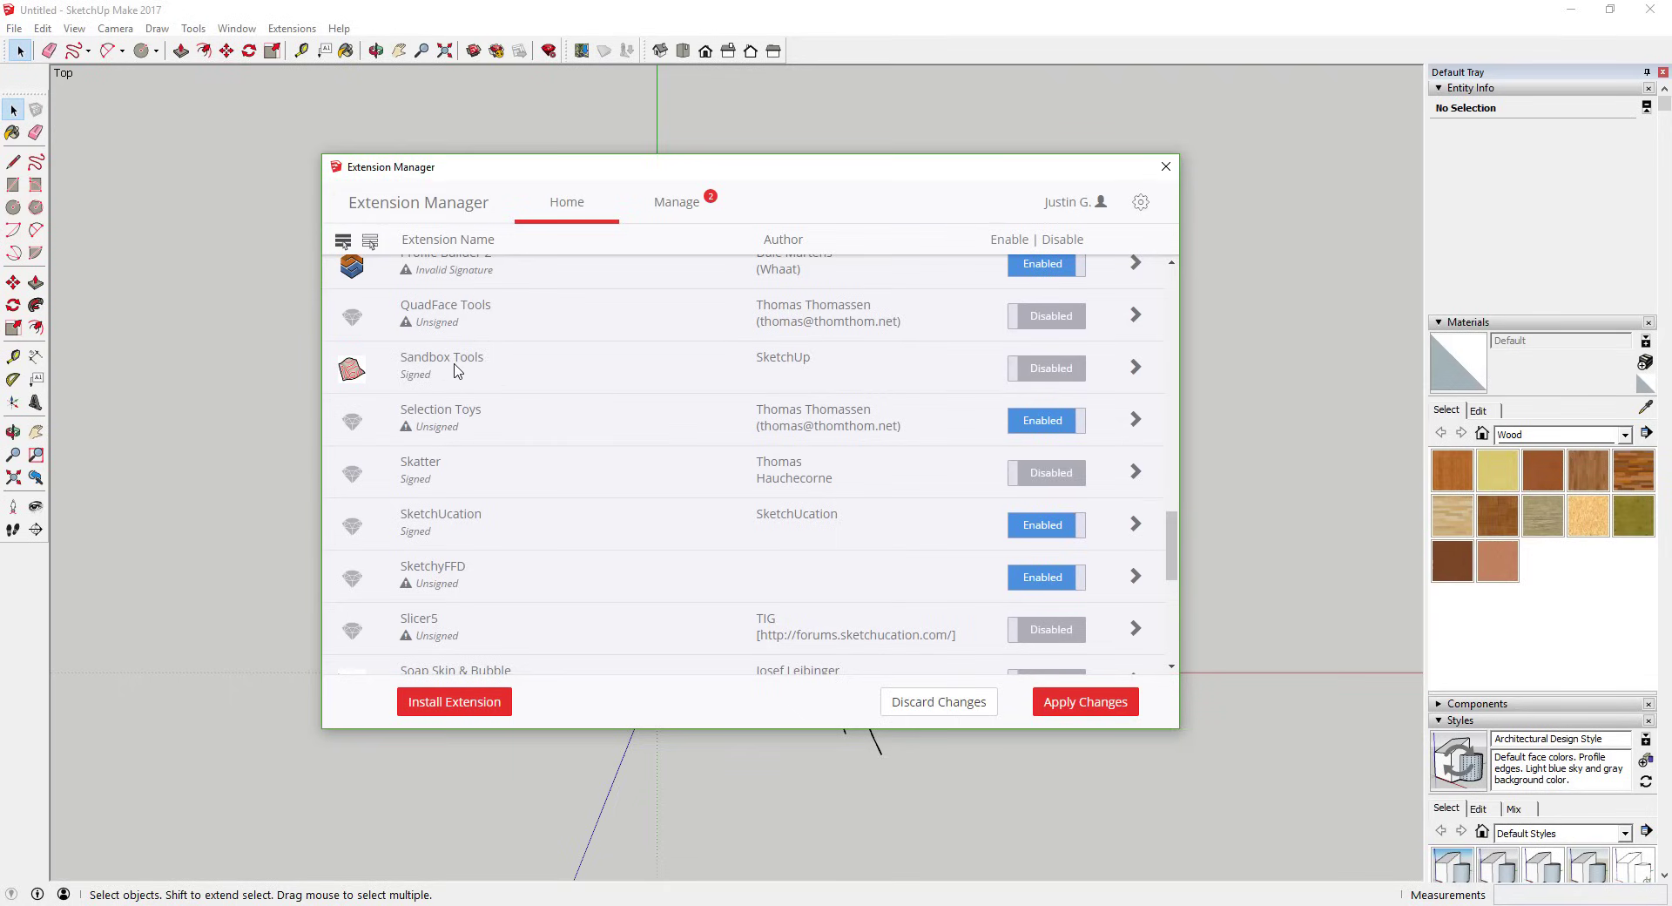
pyautogui.click(1053, 374)
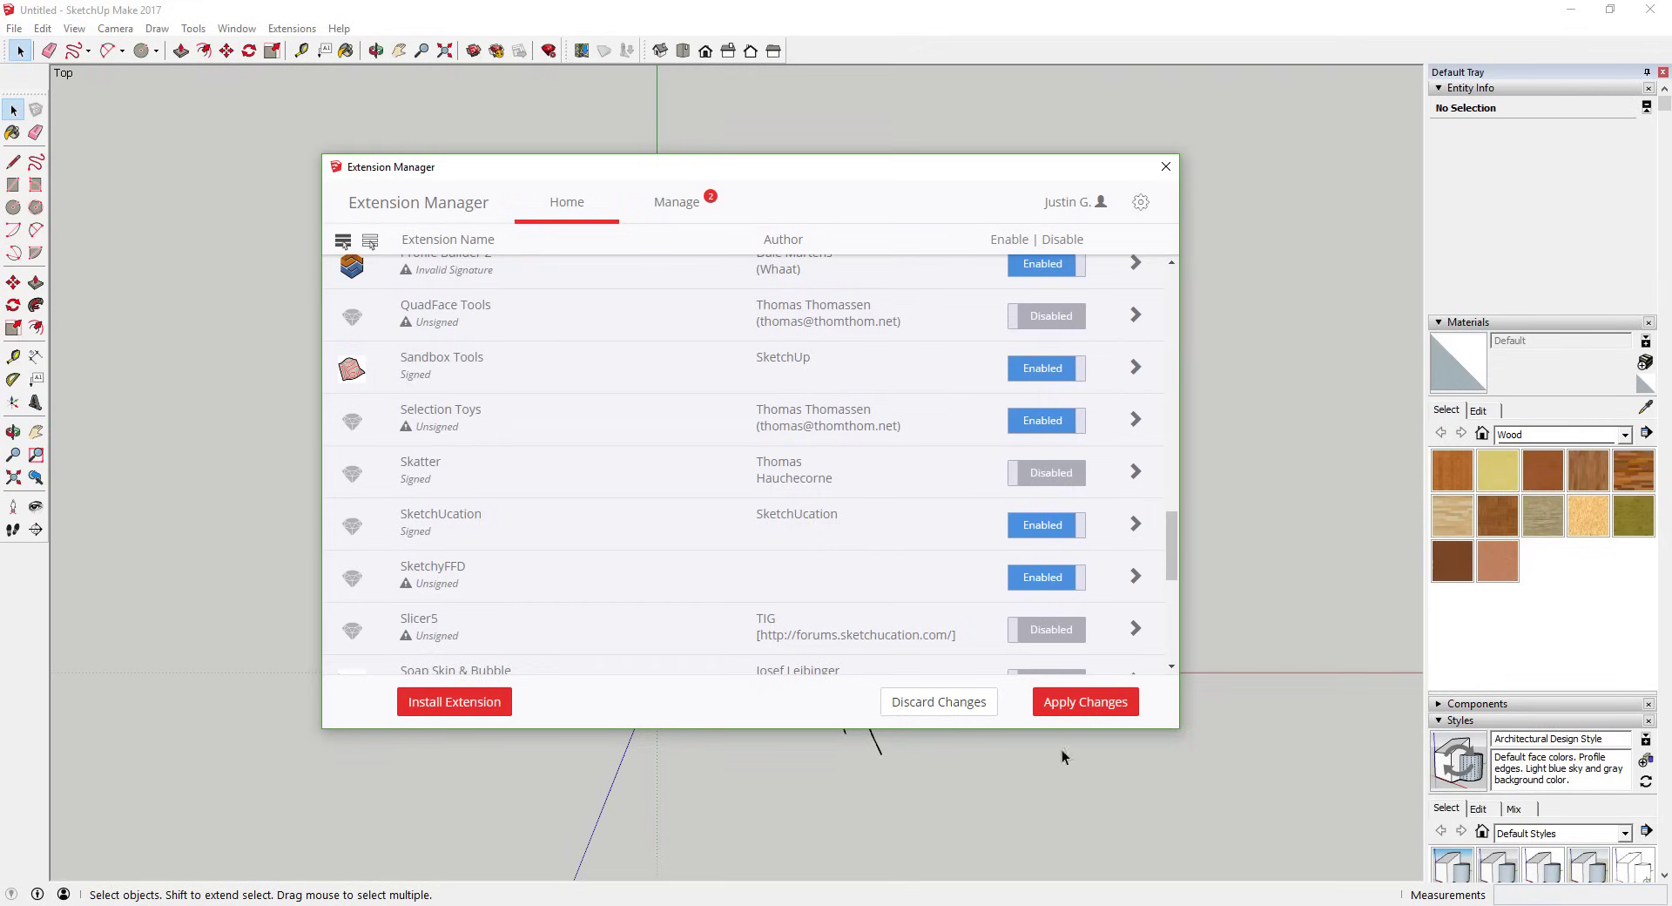
pyautogui.click(1085, 704)
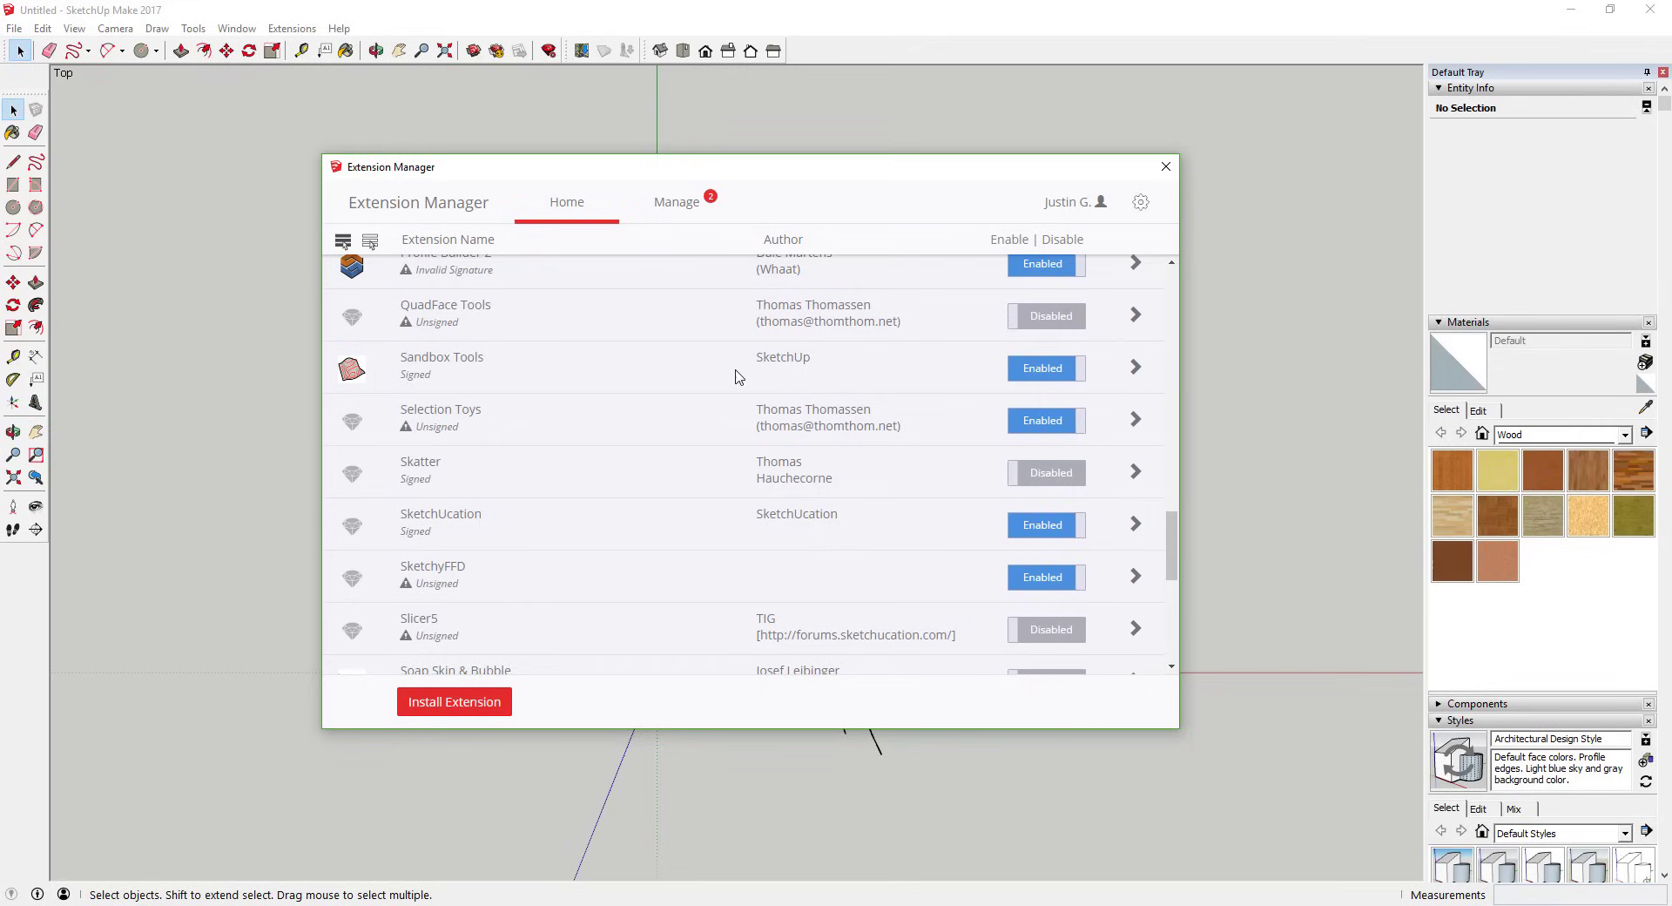
pyautogui.click(1167, 176)
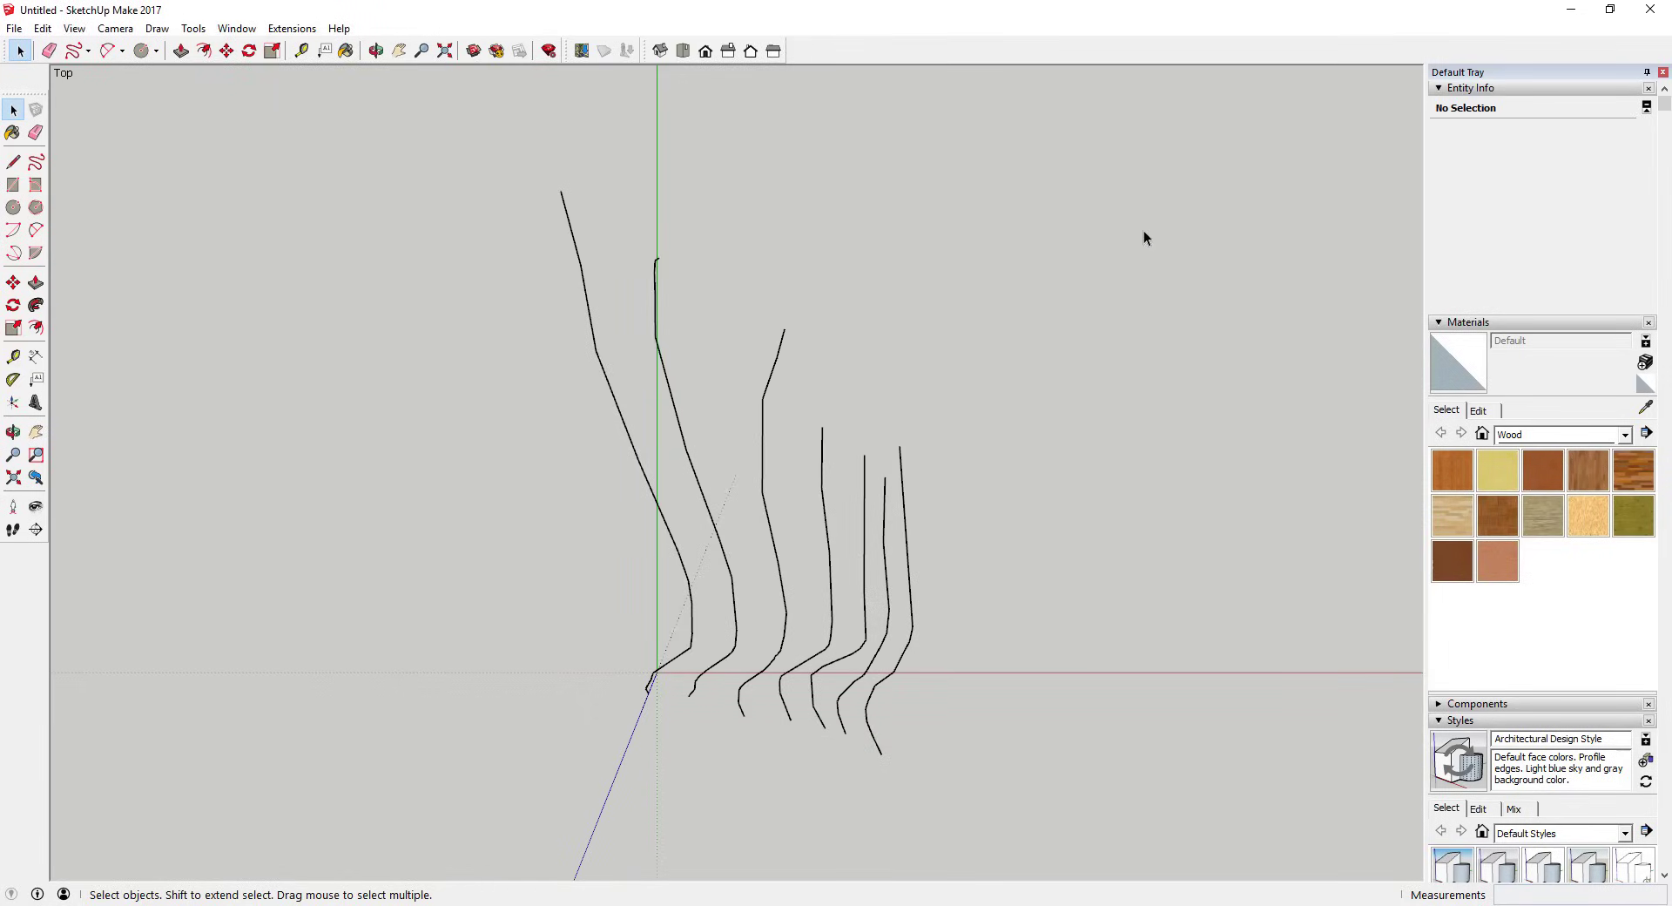
# Show the Sandbox toolbar from the toolbar list
pyautogui.rightClick(836, 54)
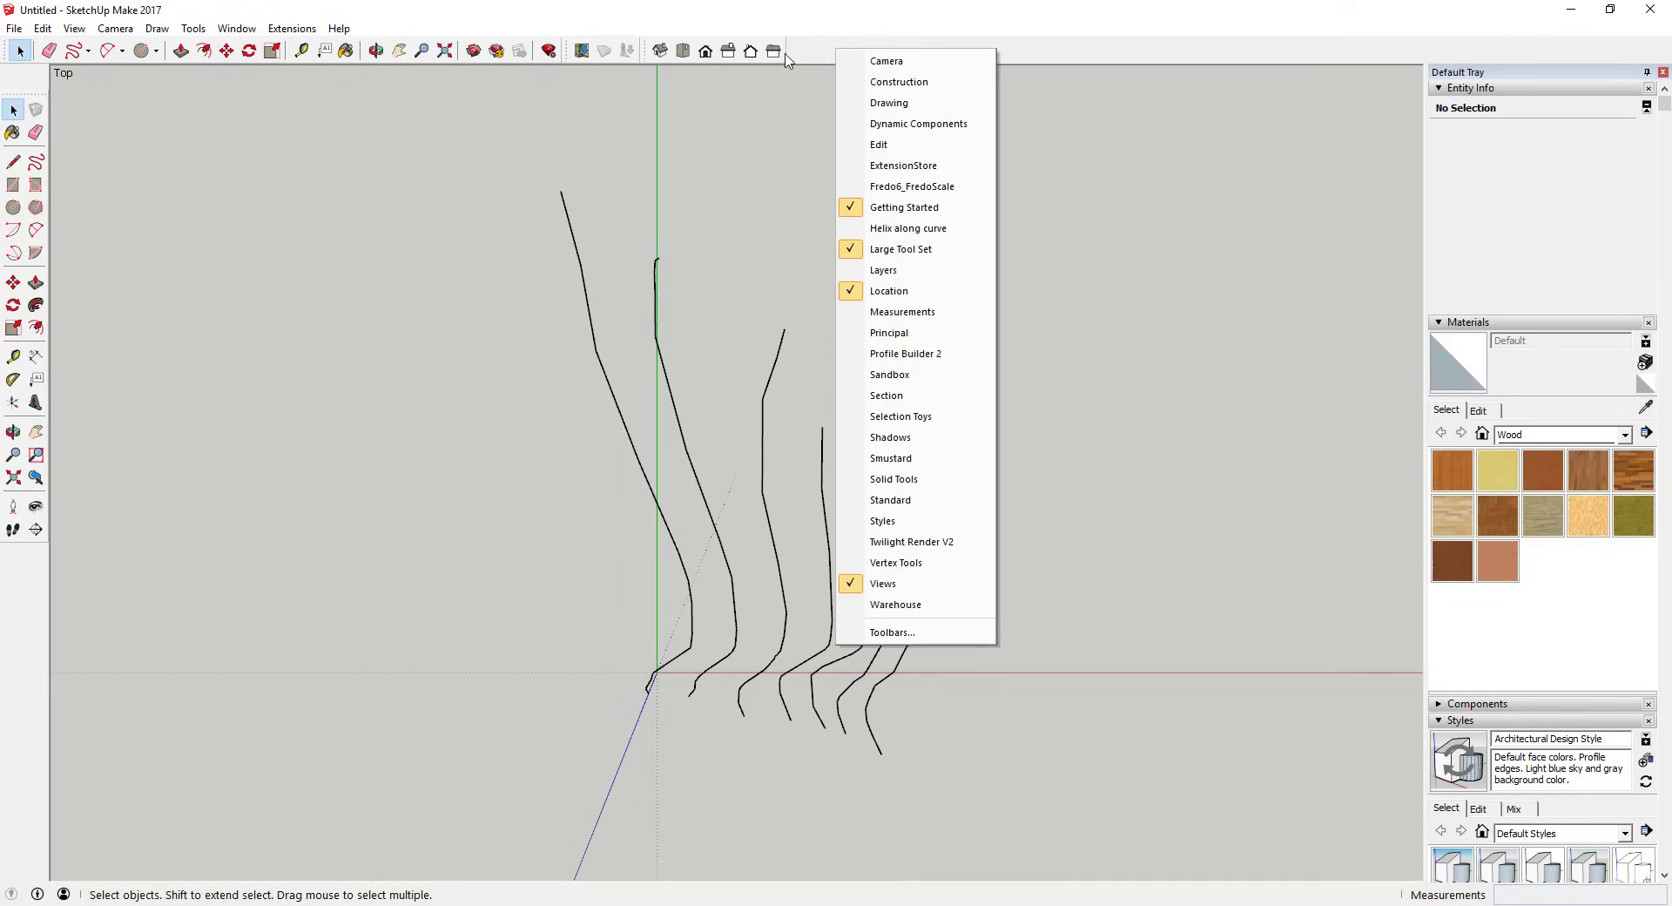
pyautogui.click(906, 376)
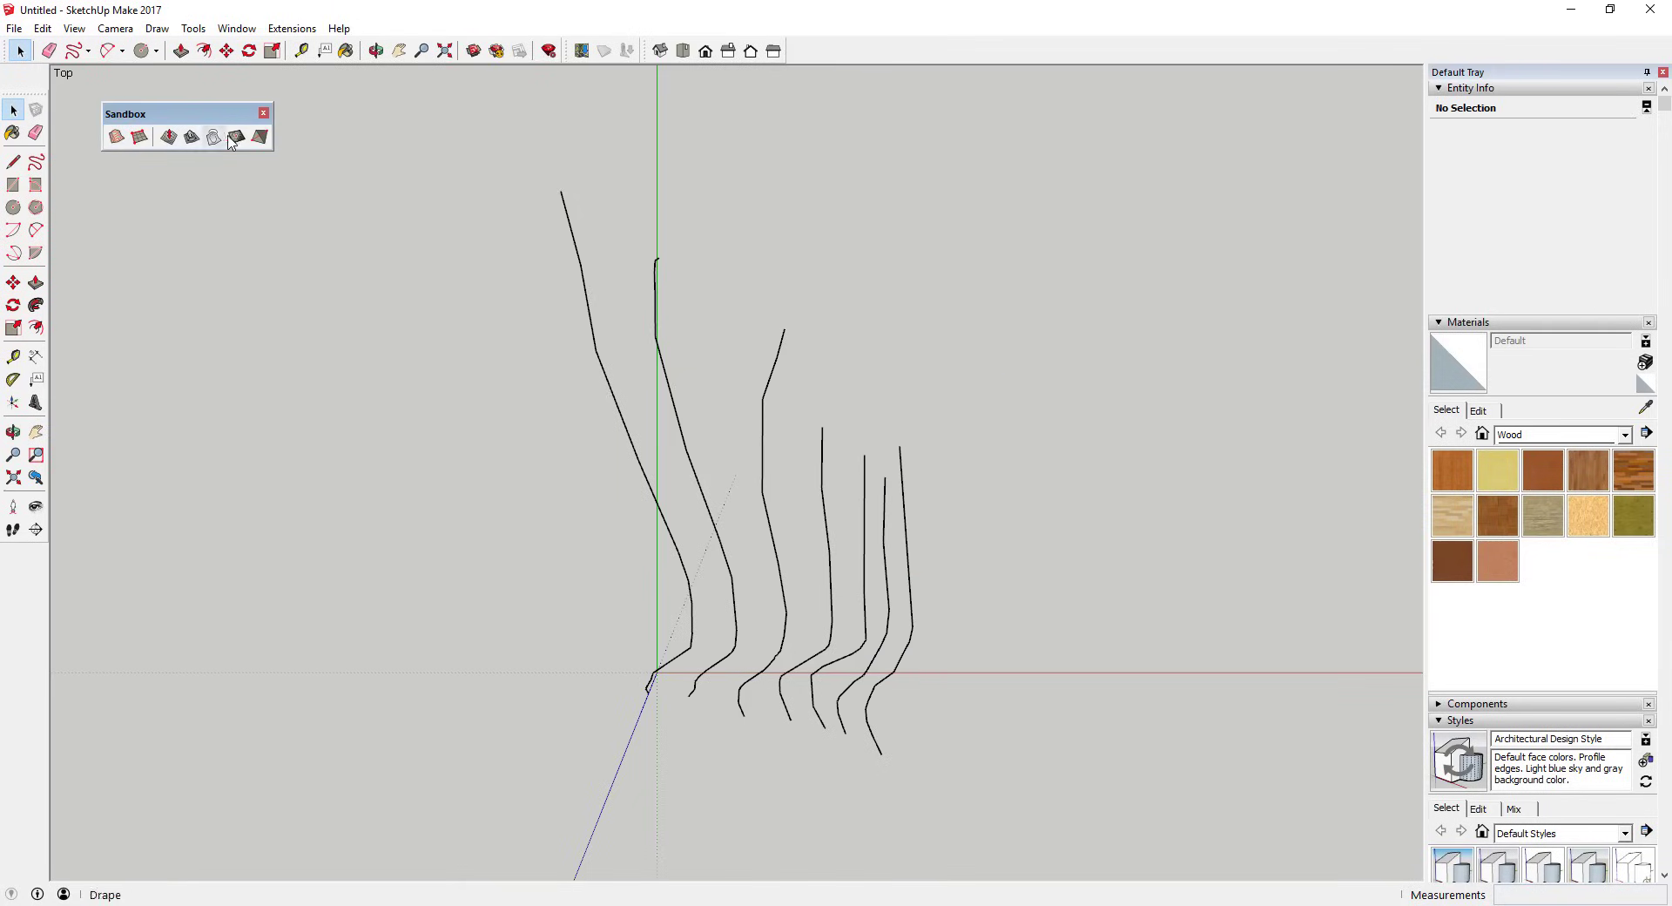
pyautogui.scroll(-1, 713, 417)
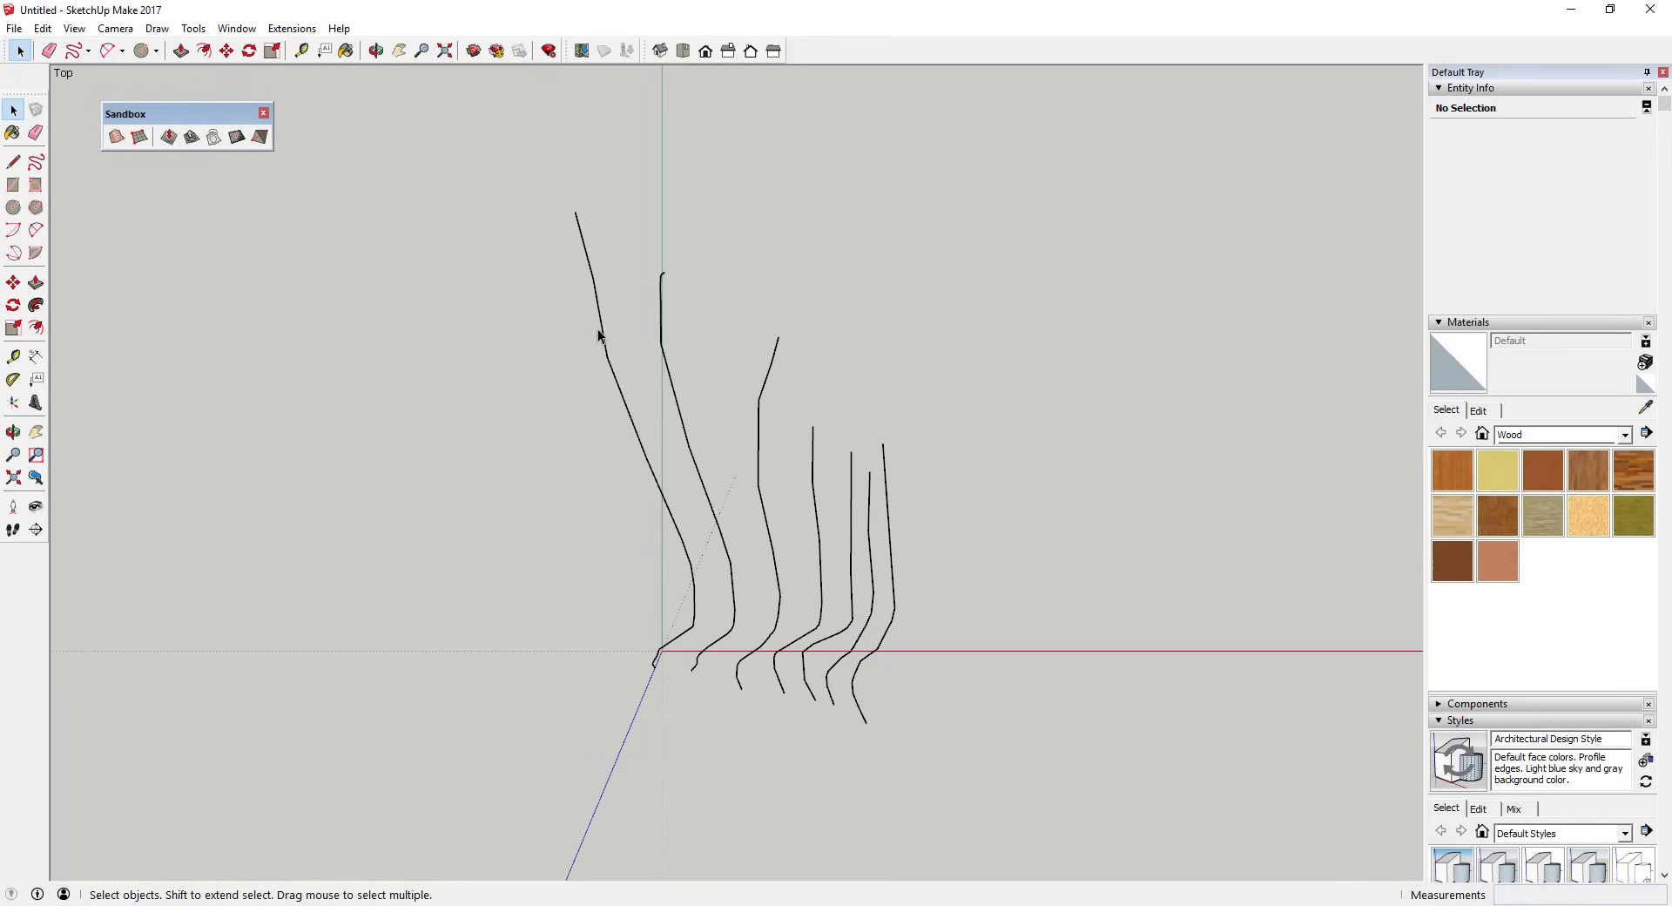
# Tilt the view out of Top into perspective and window-select all 92 contour edges
pyautogui.scroll(1, 895, 700)
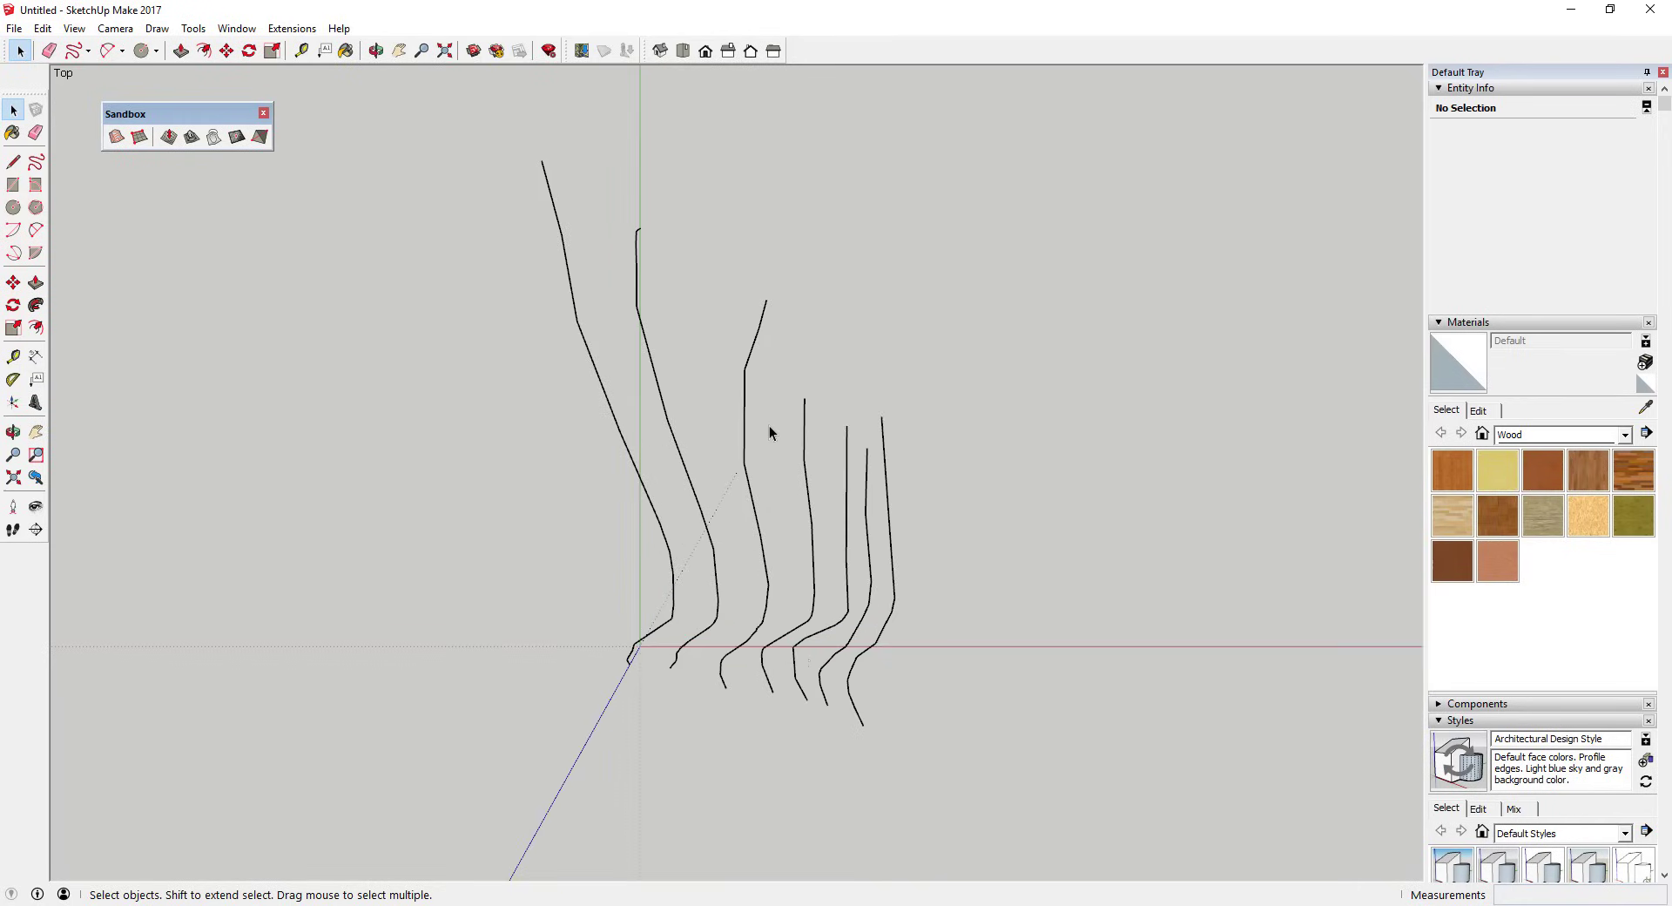
pyautogui.scroll(1, 772, 445)
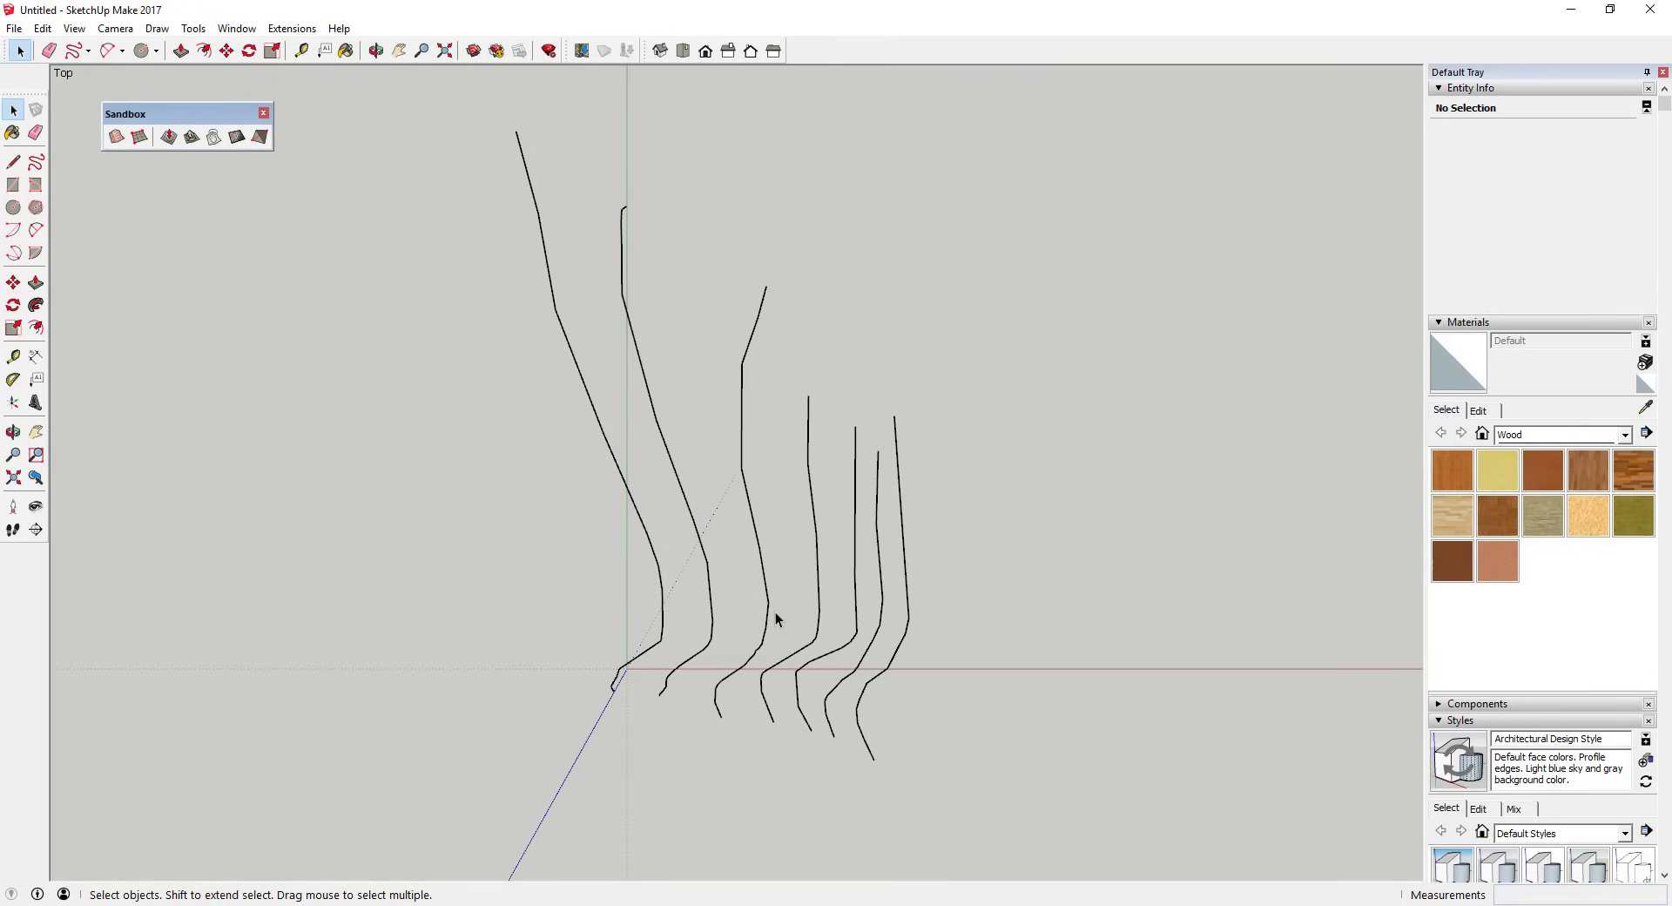
pyautogui.scroll(-1, 776, 630)
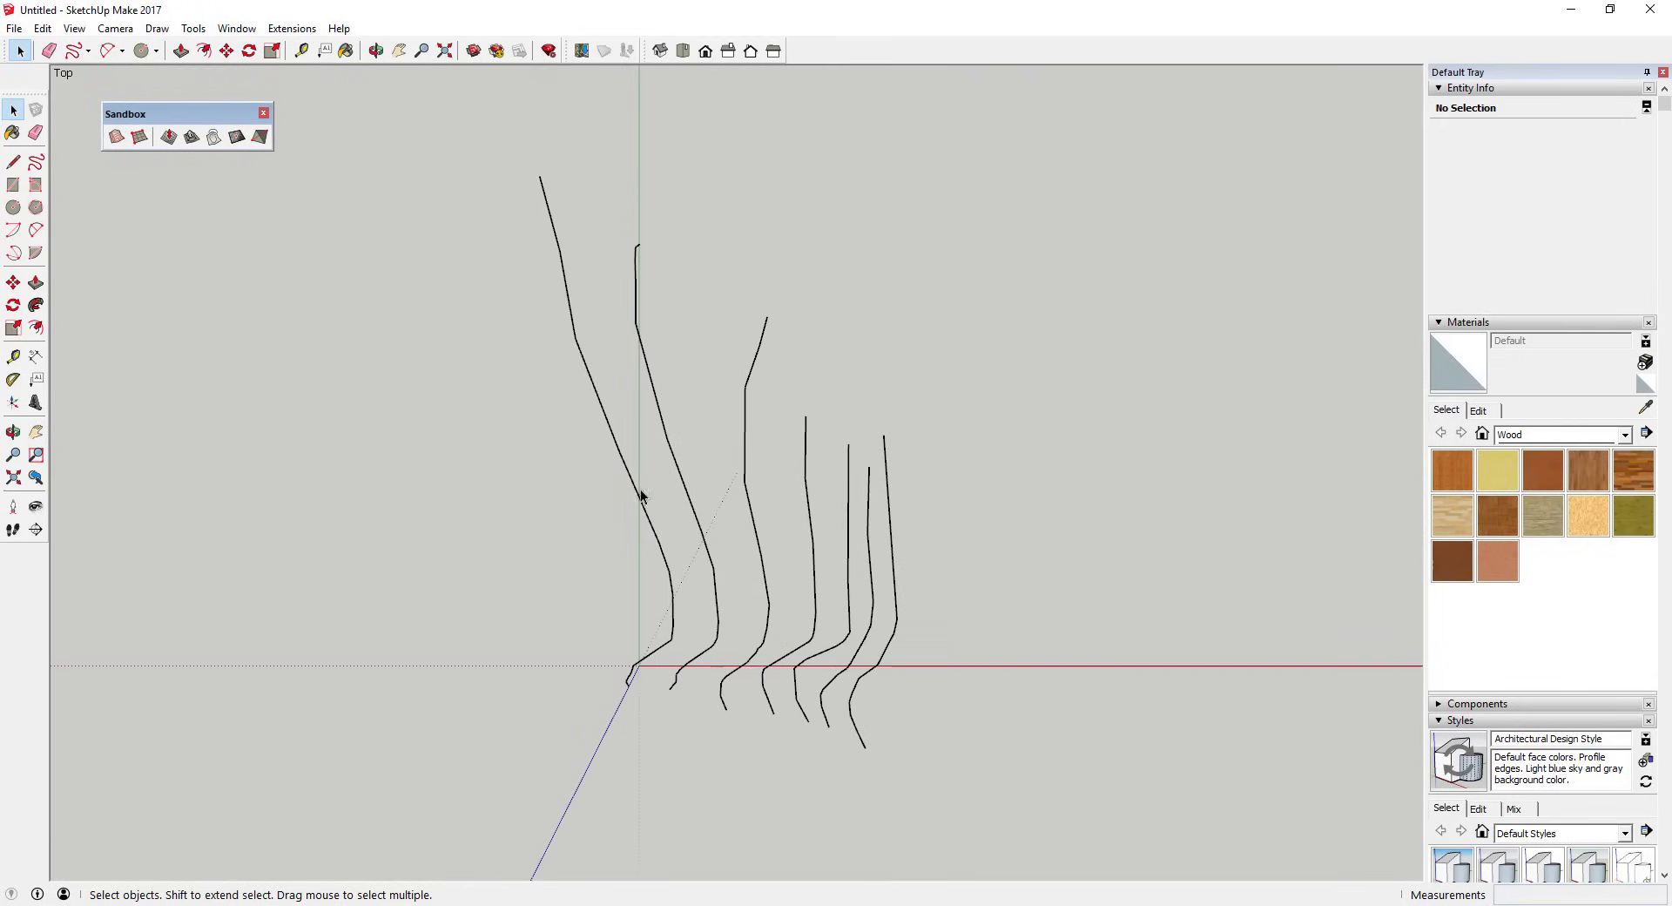
pyautogui.moveTo(772, 740); pyautogui.dragTo(659, 506, button='middle')
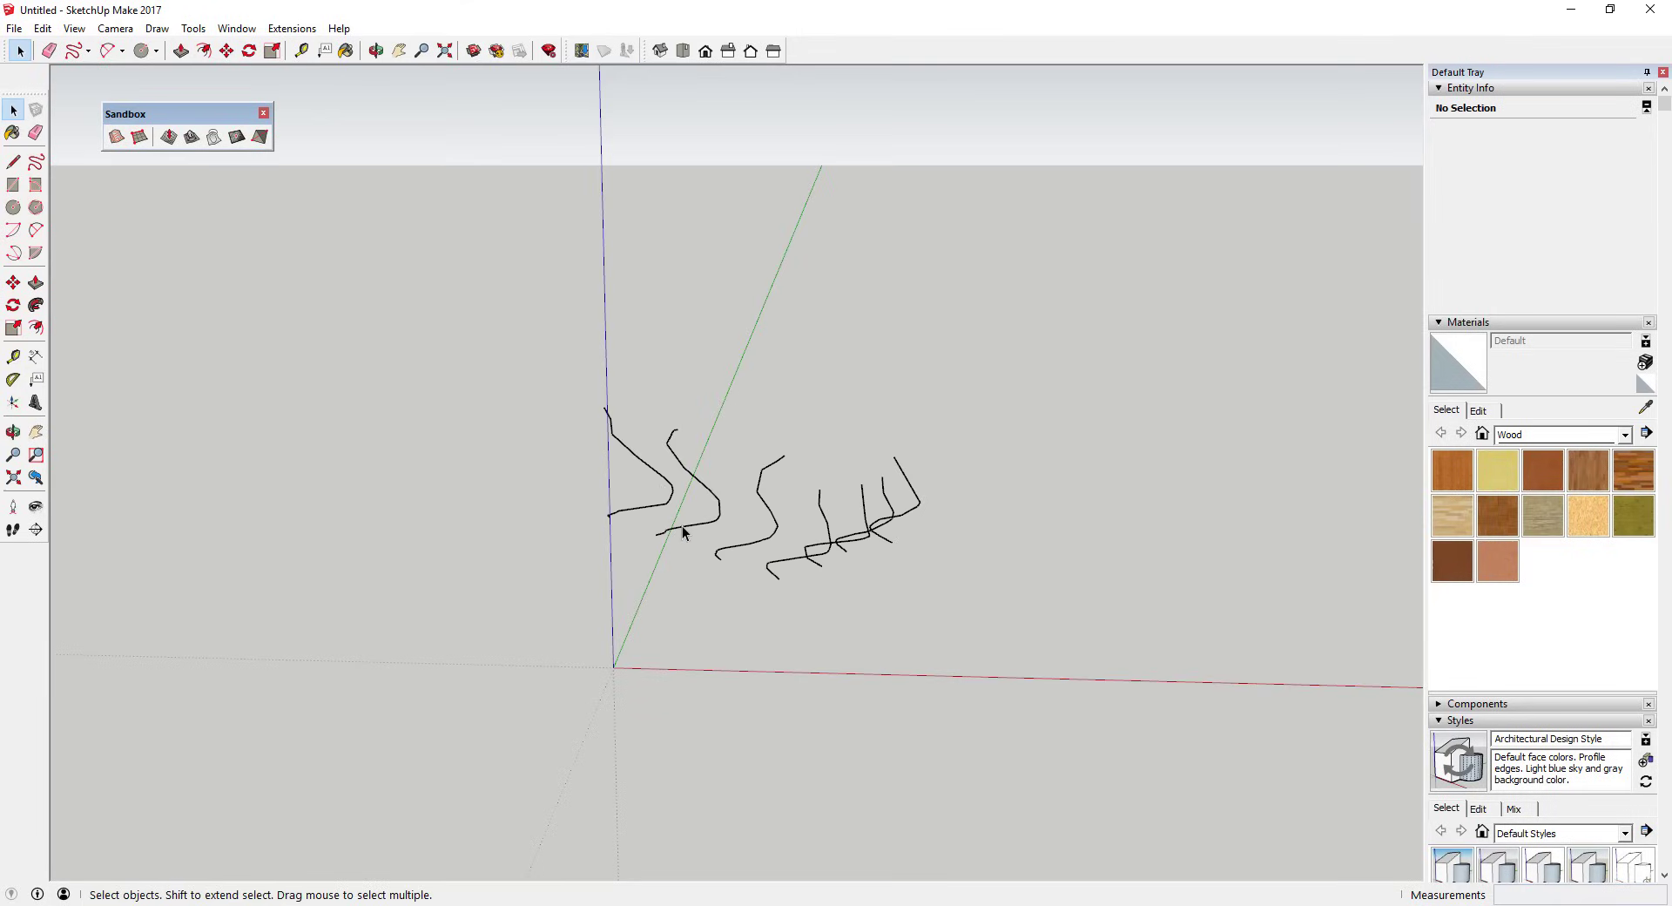
pyautogui.moveTo(802, 558); pyautogui.dragTo(702, 512, button='middle')
pyautogui.moveTo(256, 212)
pyautogui.mouseDown()
pyautogui.moveTo(502, 449)
pyautogui.moveTo(944, 608)
pyautogui.moveTo(1118, 645)
pyautogui.mouseUp()
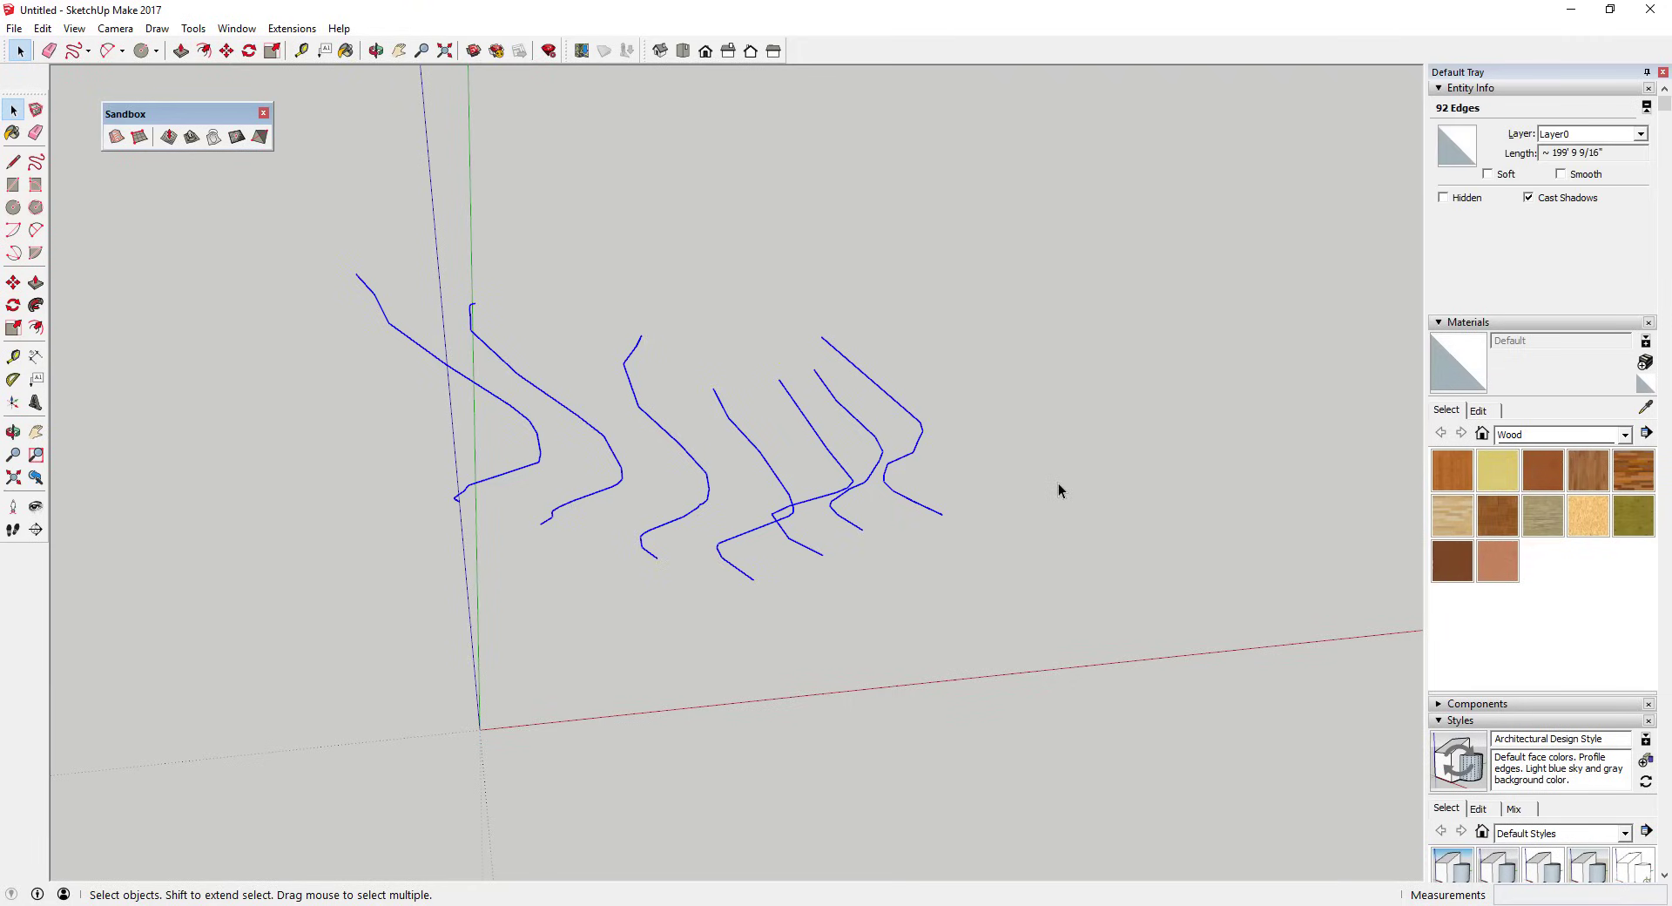
# Generate a triangulated terrain from the selected contours with From Contours, then orbit to inspect it
pyautogui.click(115, 142)
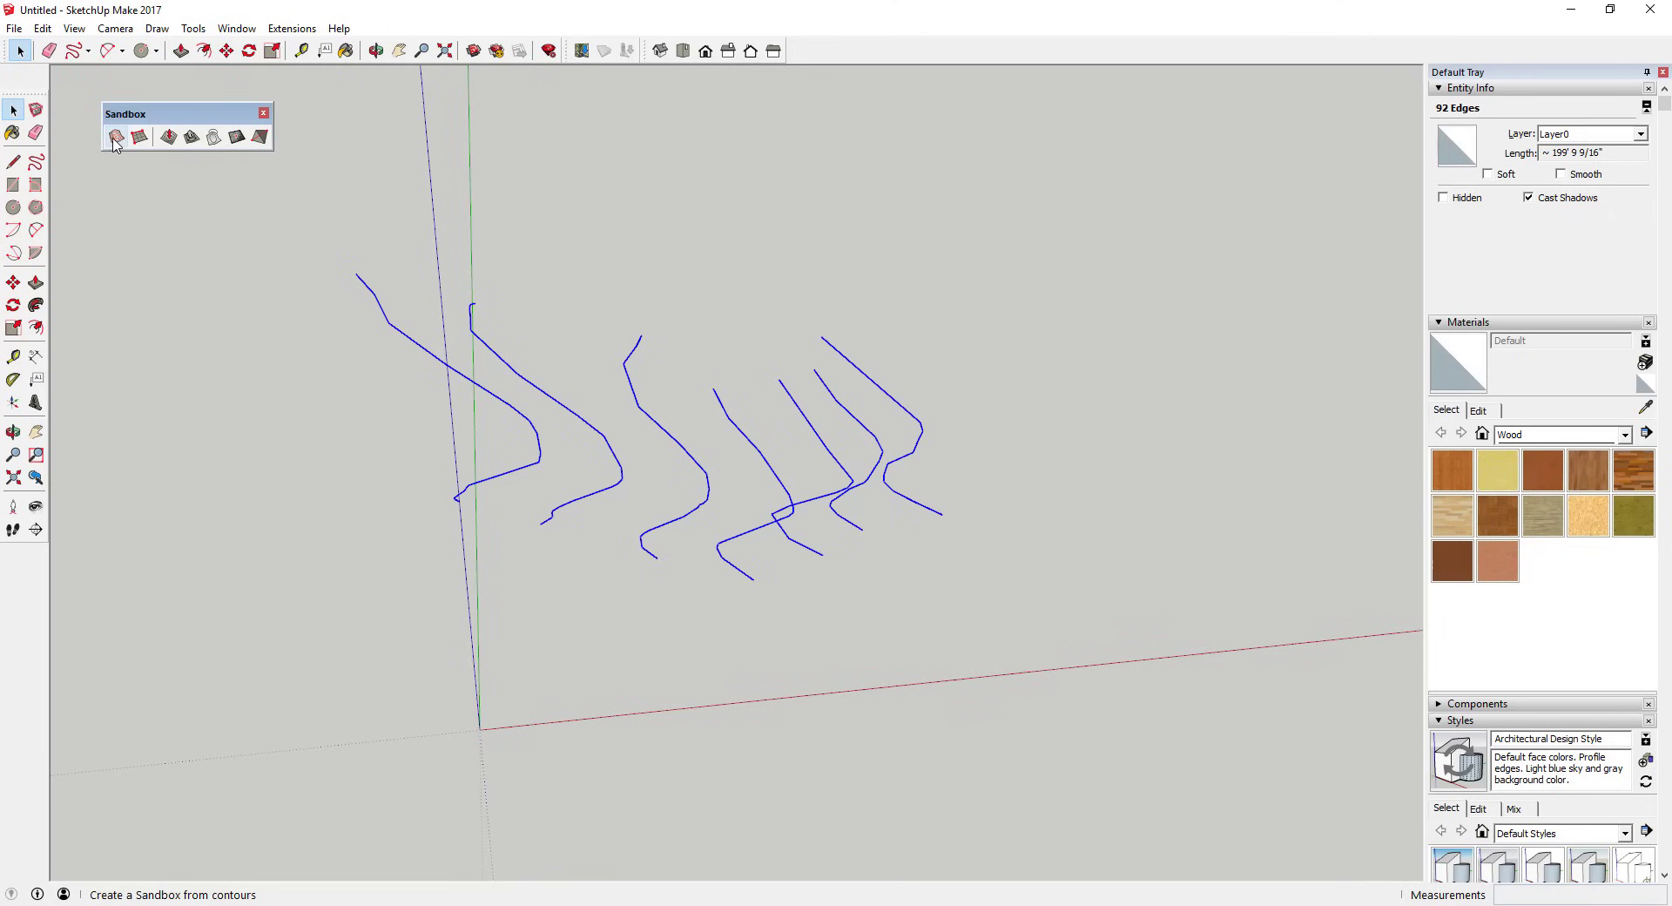
pyautogui.click(117, 139)
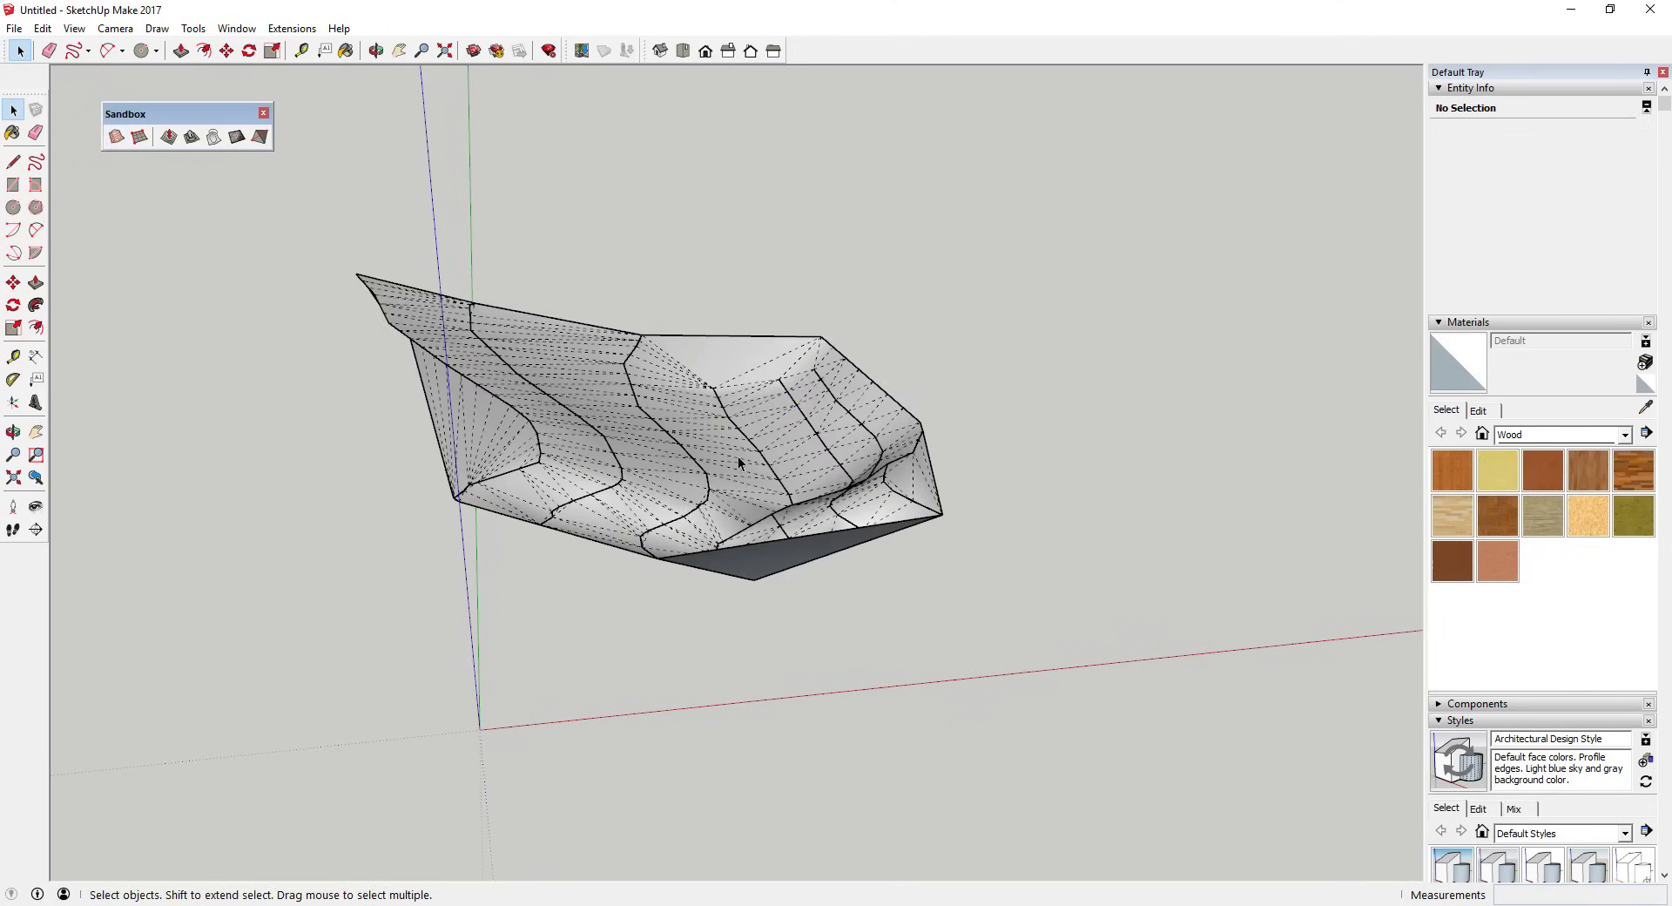
pyautogui.press('o')
pyautogui.moveTo(896, 458); pyautogui.dragTo(535, 503)
pyautogui.press('space')
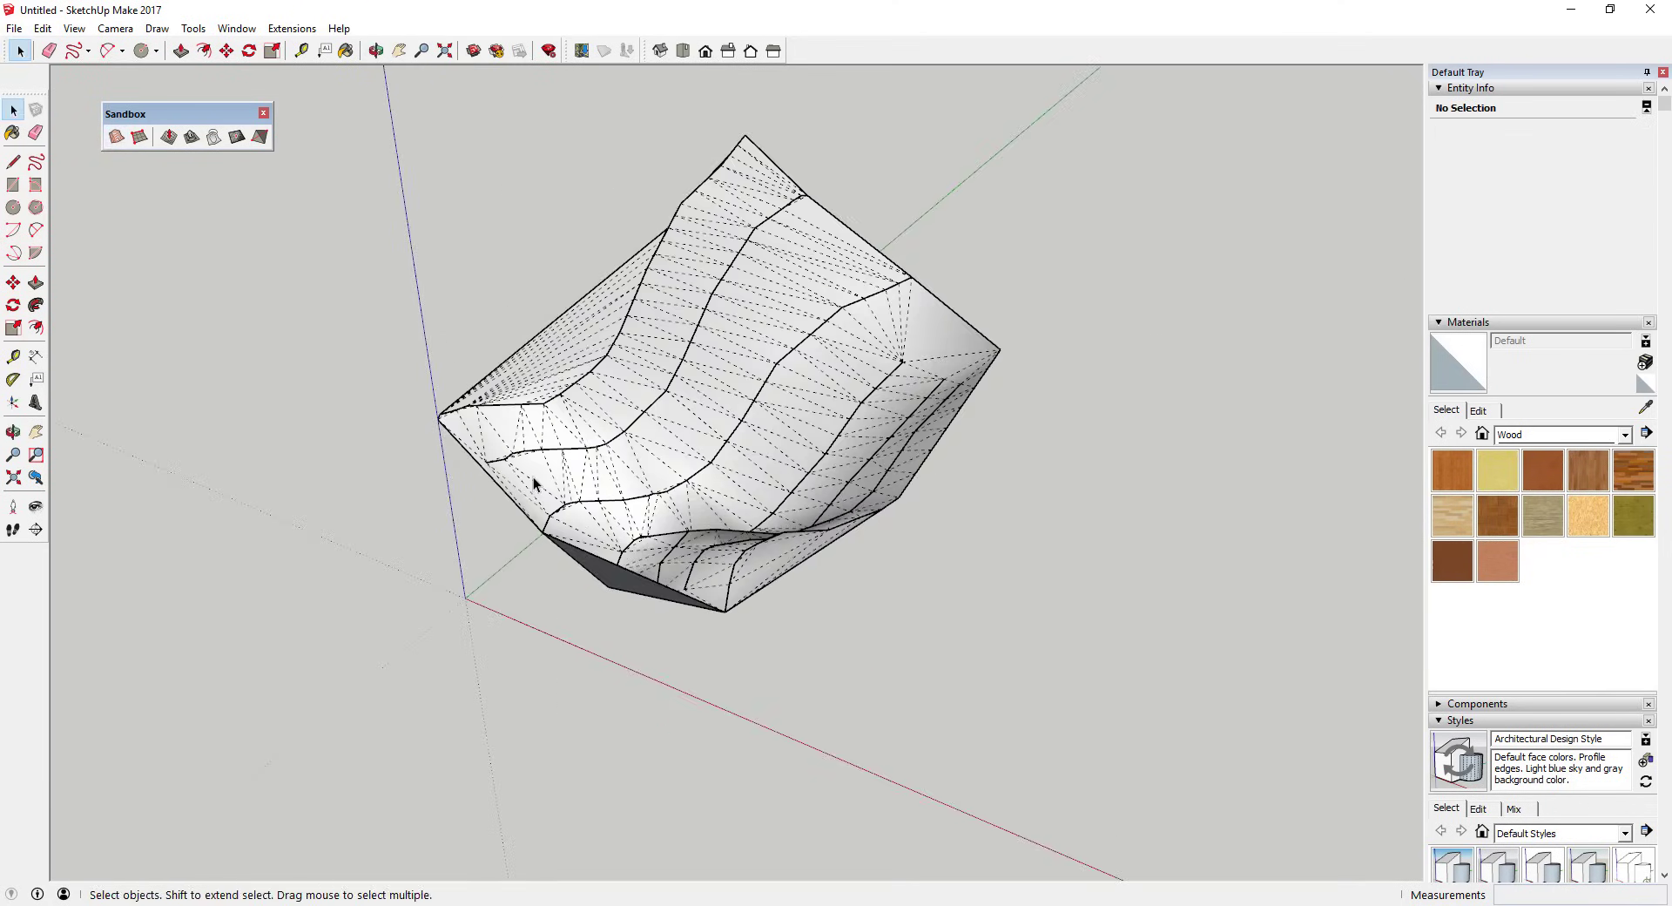
pyautogui.click(74, 28)
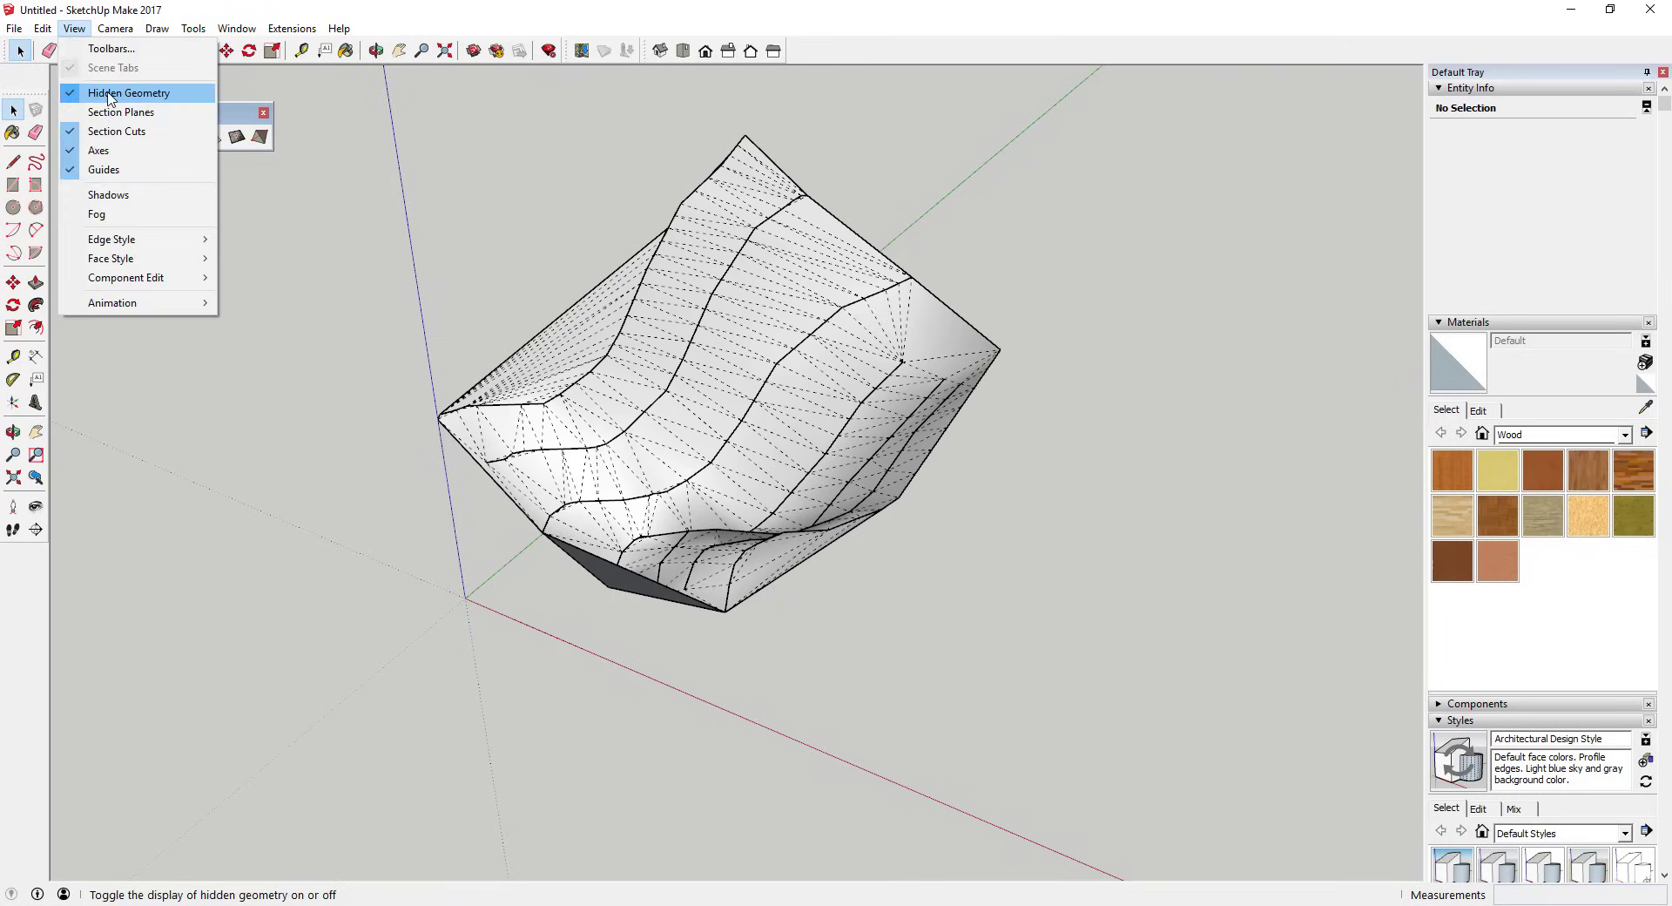
# Turn off Hidden Geometry and orbit around the terrain from several angles
pyautogui.click(113, 91)
pyautogui.moveTo(622, 430); pyautogui.dragTo(391, 435, button='middle')
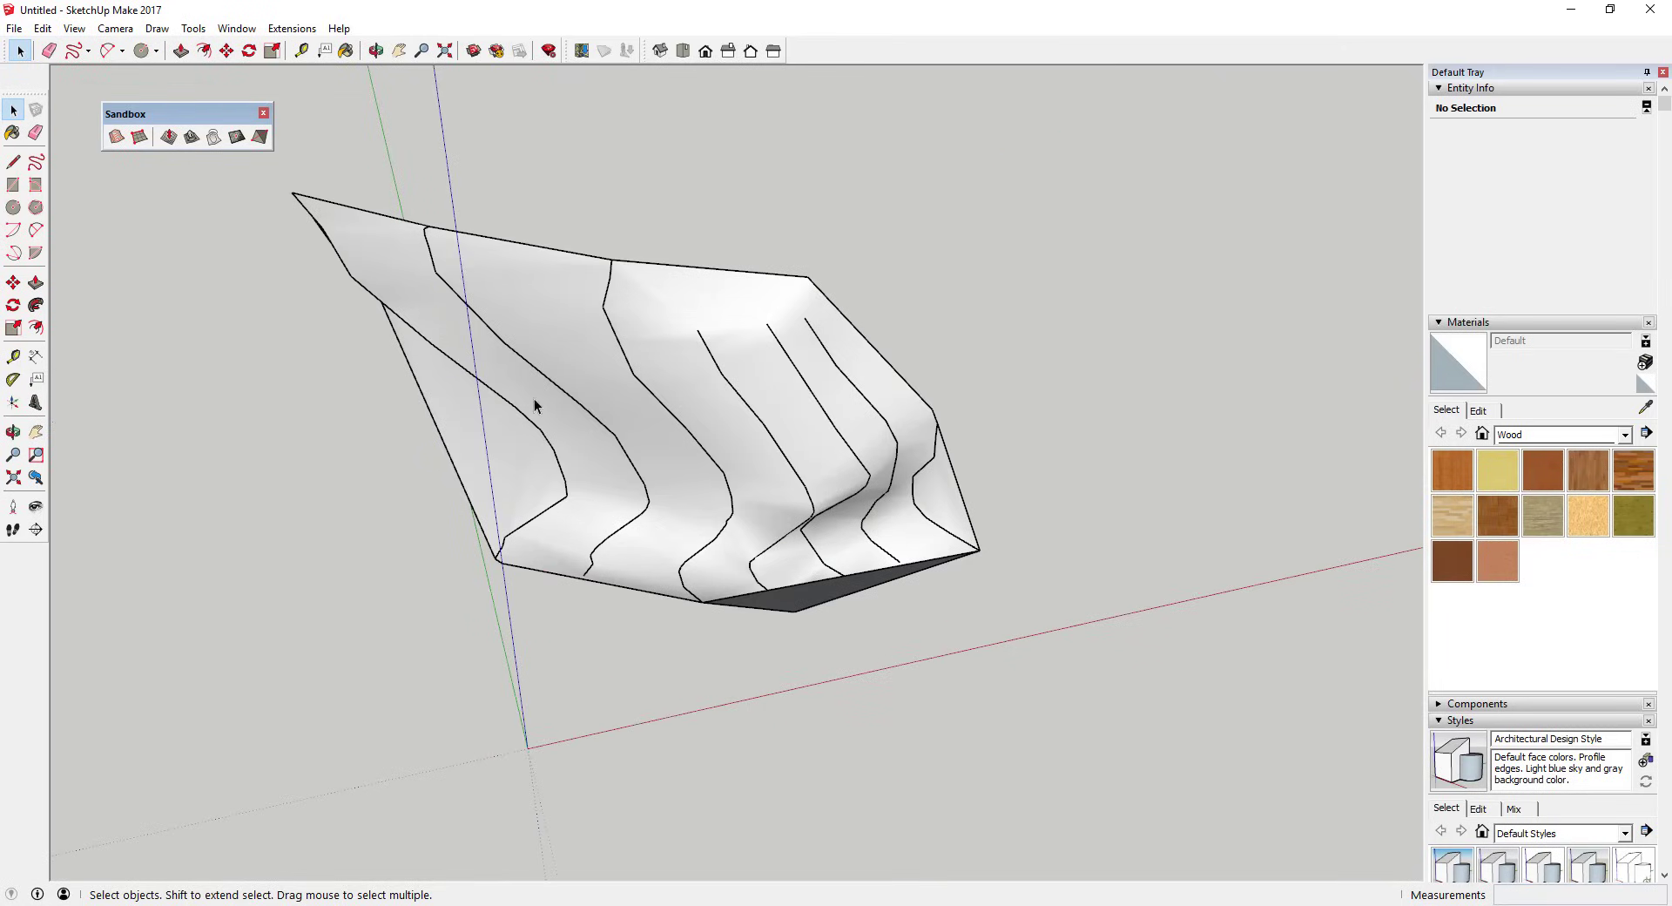
pyautogui.moveTo(859, 456); pyautogui.dragTo(847, 414, button='middle')
pyautogui.scroll(5, 766, 384)
pyautogui.moveTo(739, 384); pyautogui.dragTo(819, 431, button='middle')
pyautogui.scroll(-3, 819, 431)
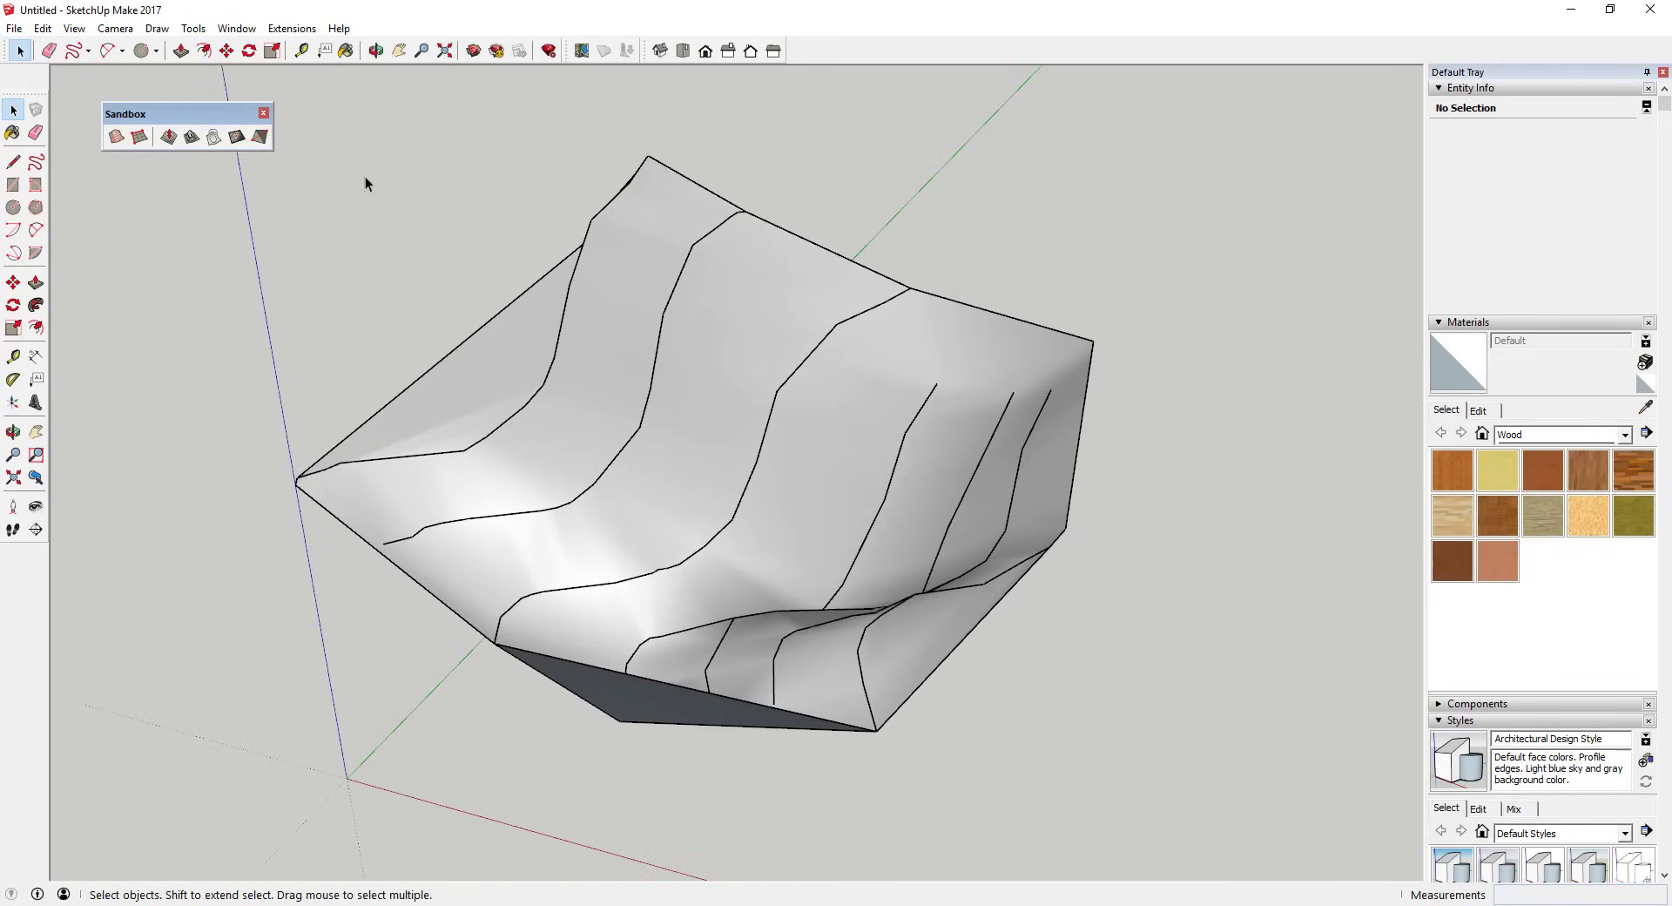
# Turn Hidden Geometry back on and select one contour curve on the terrain
pyautogui.click(74, 27)
pyautogui.click(107, 92)
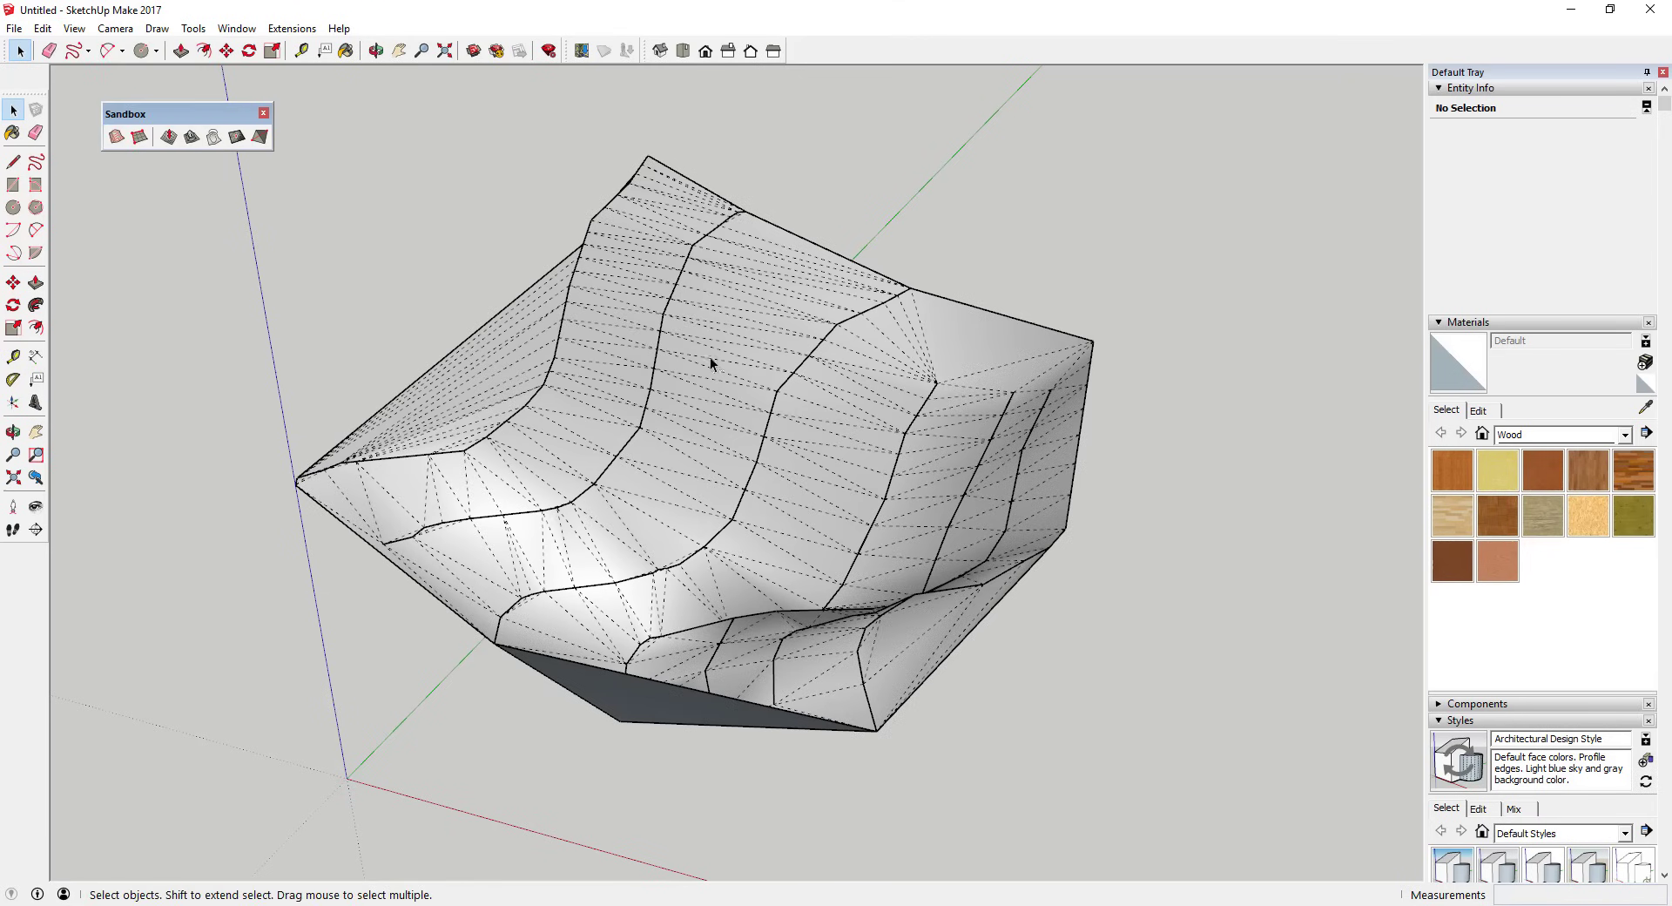
pyautogui.click(844, 324)
pyautogui.press('o')
pyautogui.scroll(5, 911, 389)
pyautogui.press('space')
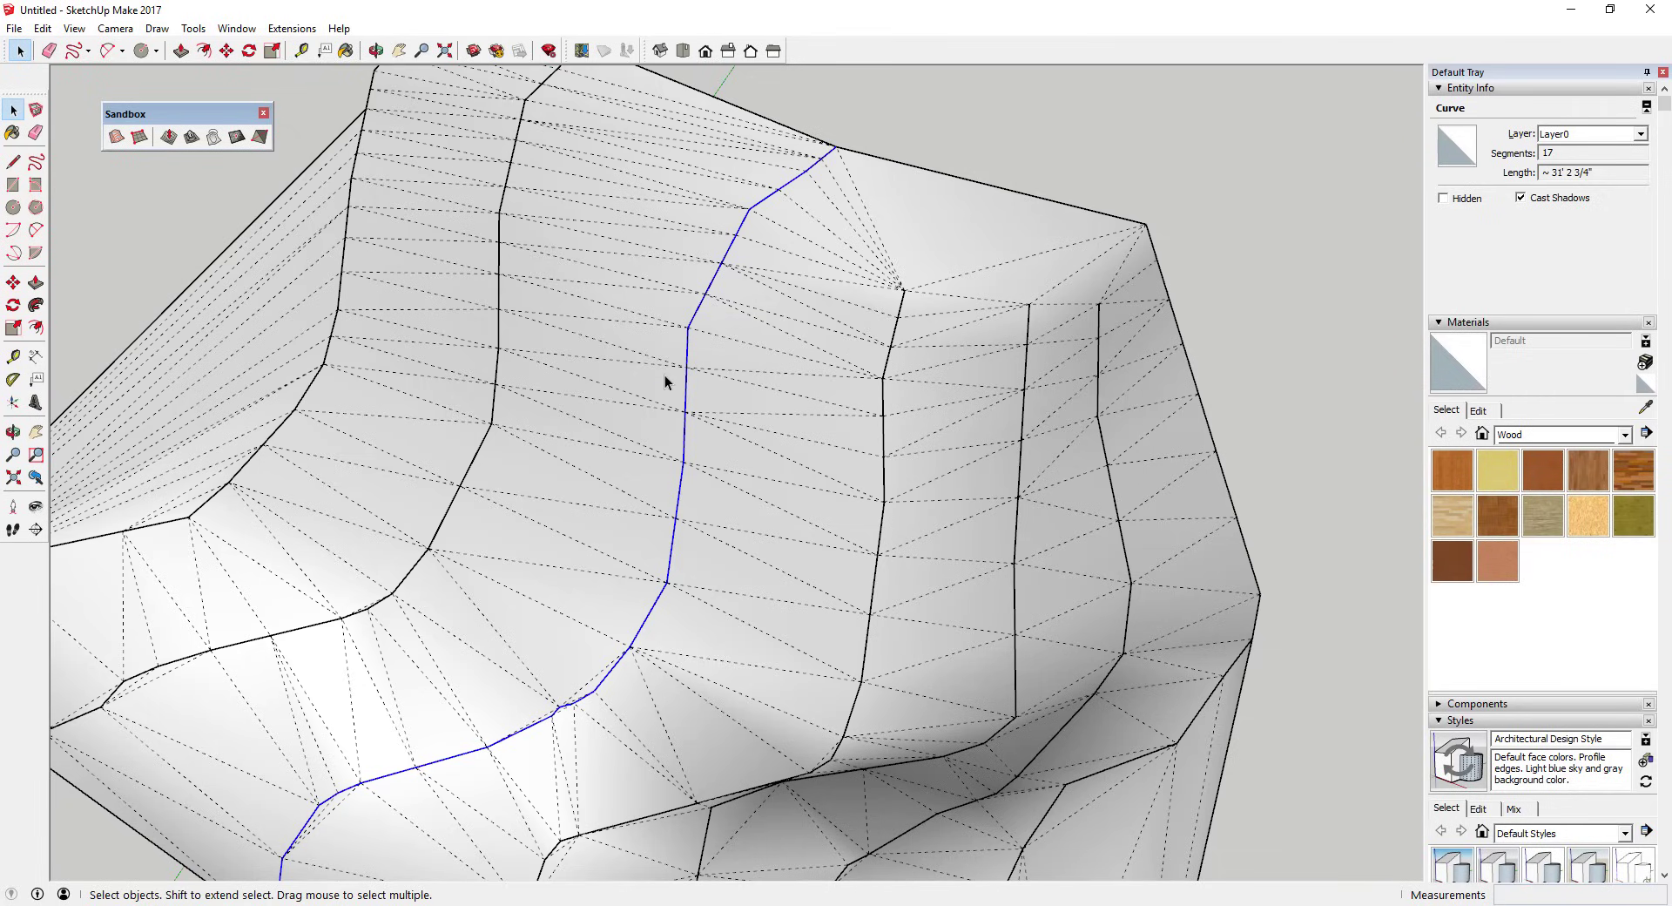
# Open the terrain group and select individual triangular faces one after another to inspect them
pyautogui.click(695, 348)
pyautogui.doubleClick(705, 349)
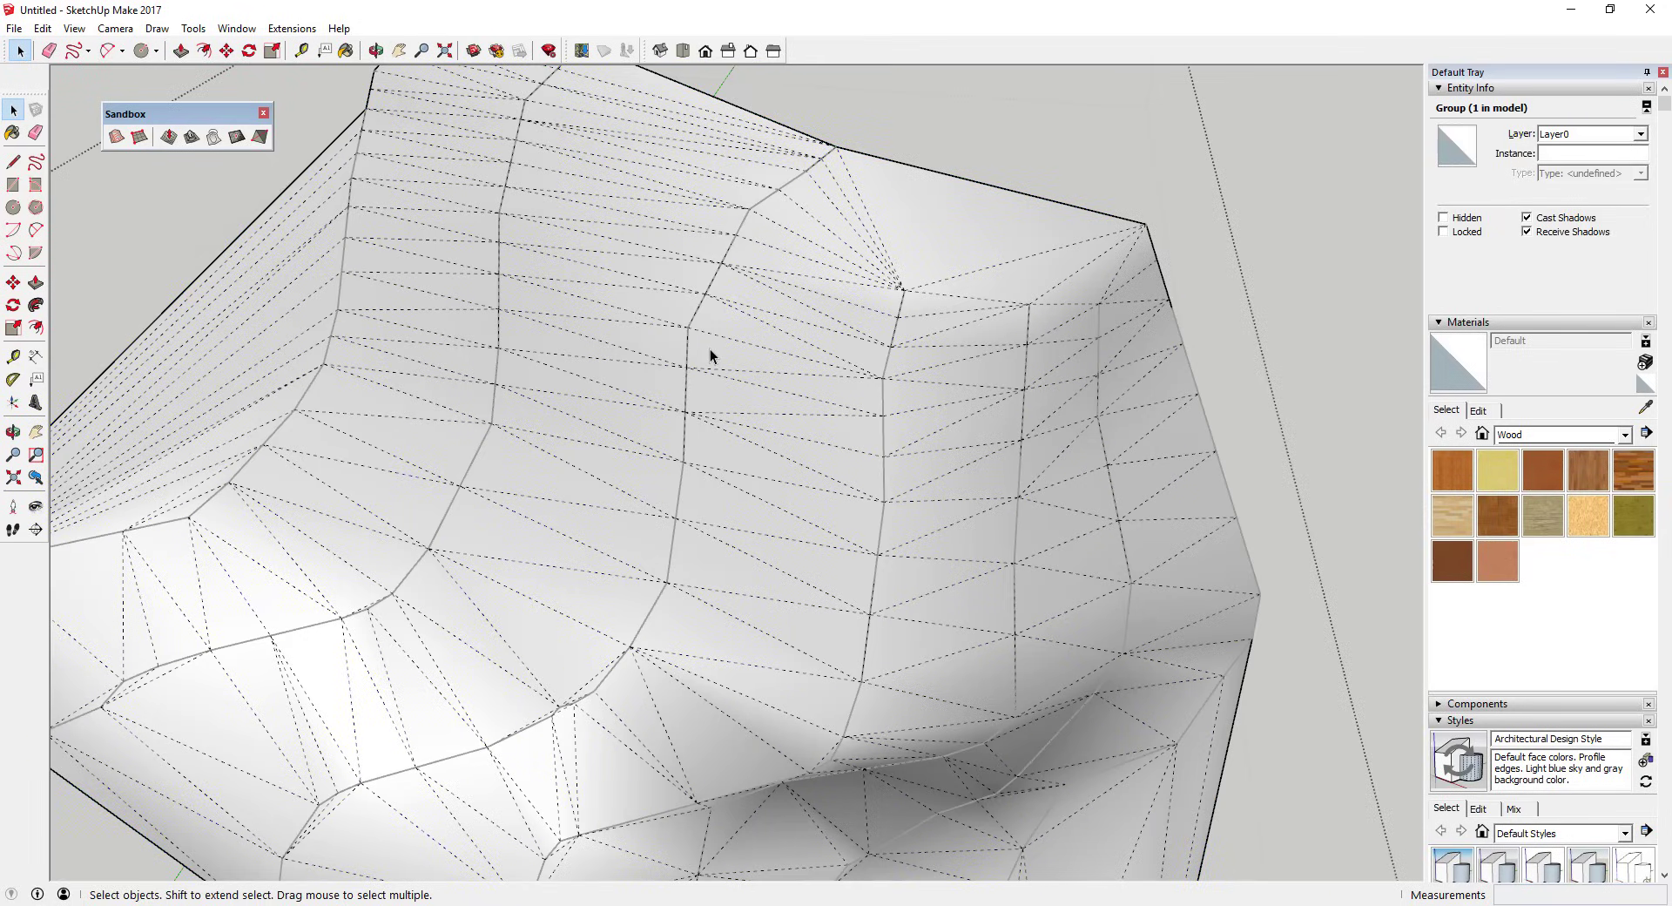
pyautogui.click(710, 349)
pyautogui.click(730, 325)
pyautogui.click(739, 290)
pyautogui.click(681, 275)
pyautogui.click(663, 303)
pyautogui.click(569, 270)
pyautogui.click(539, 295)
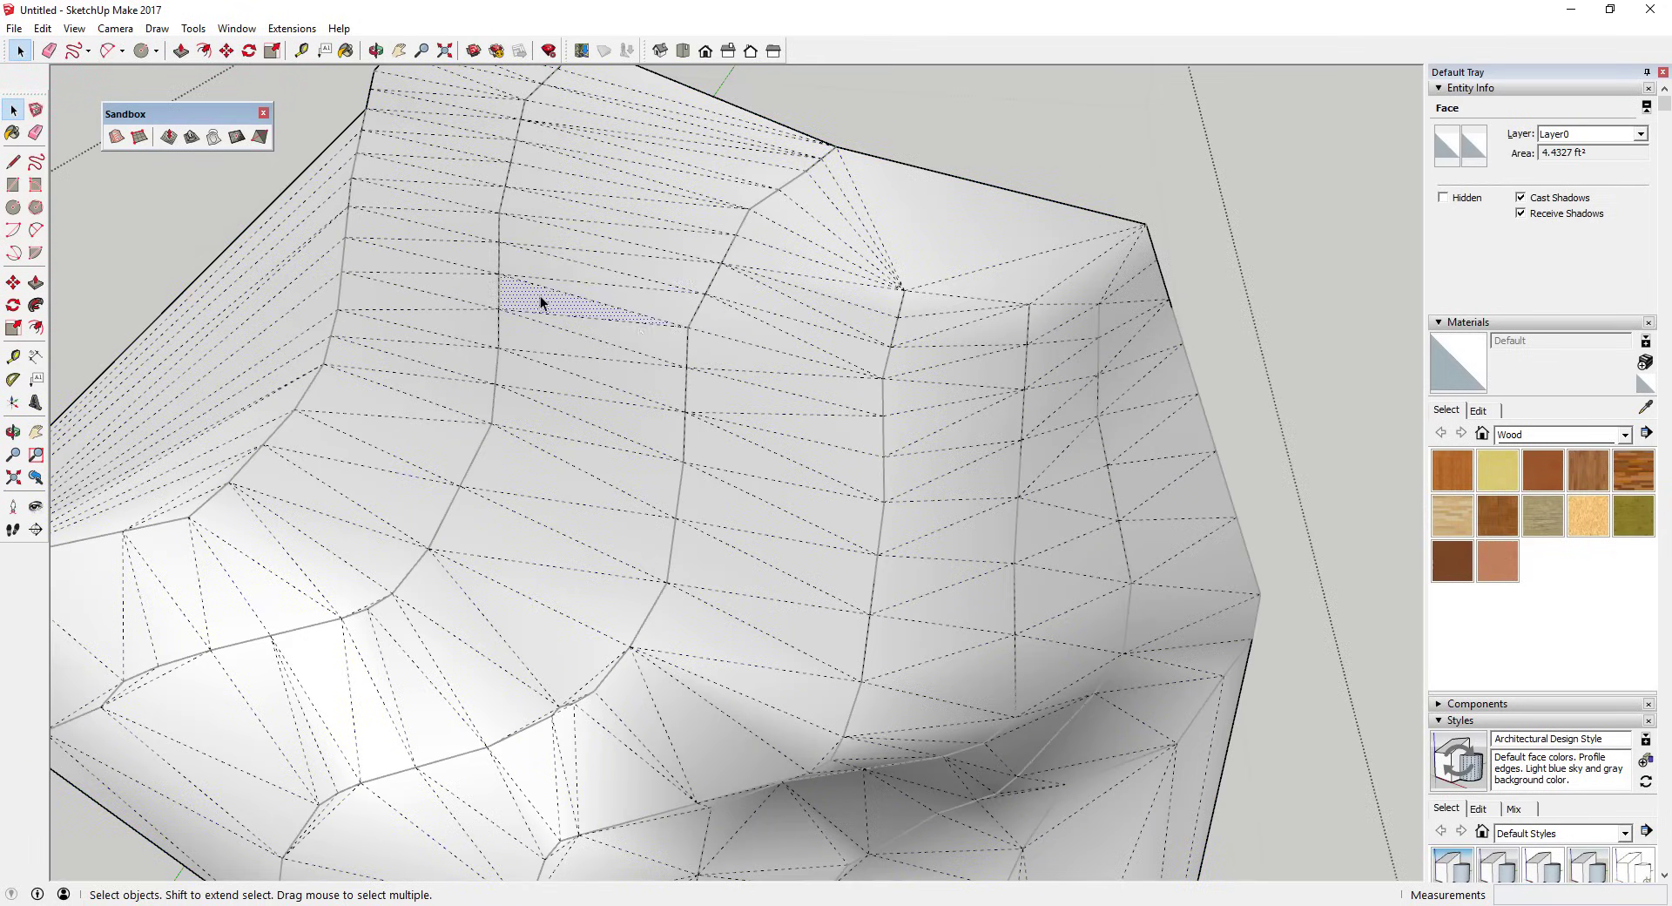
pyautogui.click(573, 348)
pyautogui.click(646, 369)
pyautogui.click(573, 374)
pyautogui.click(622, 416)
pyautogui.scroll(-5, 712, 400)
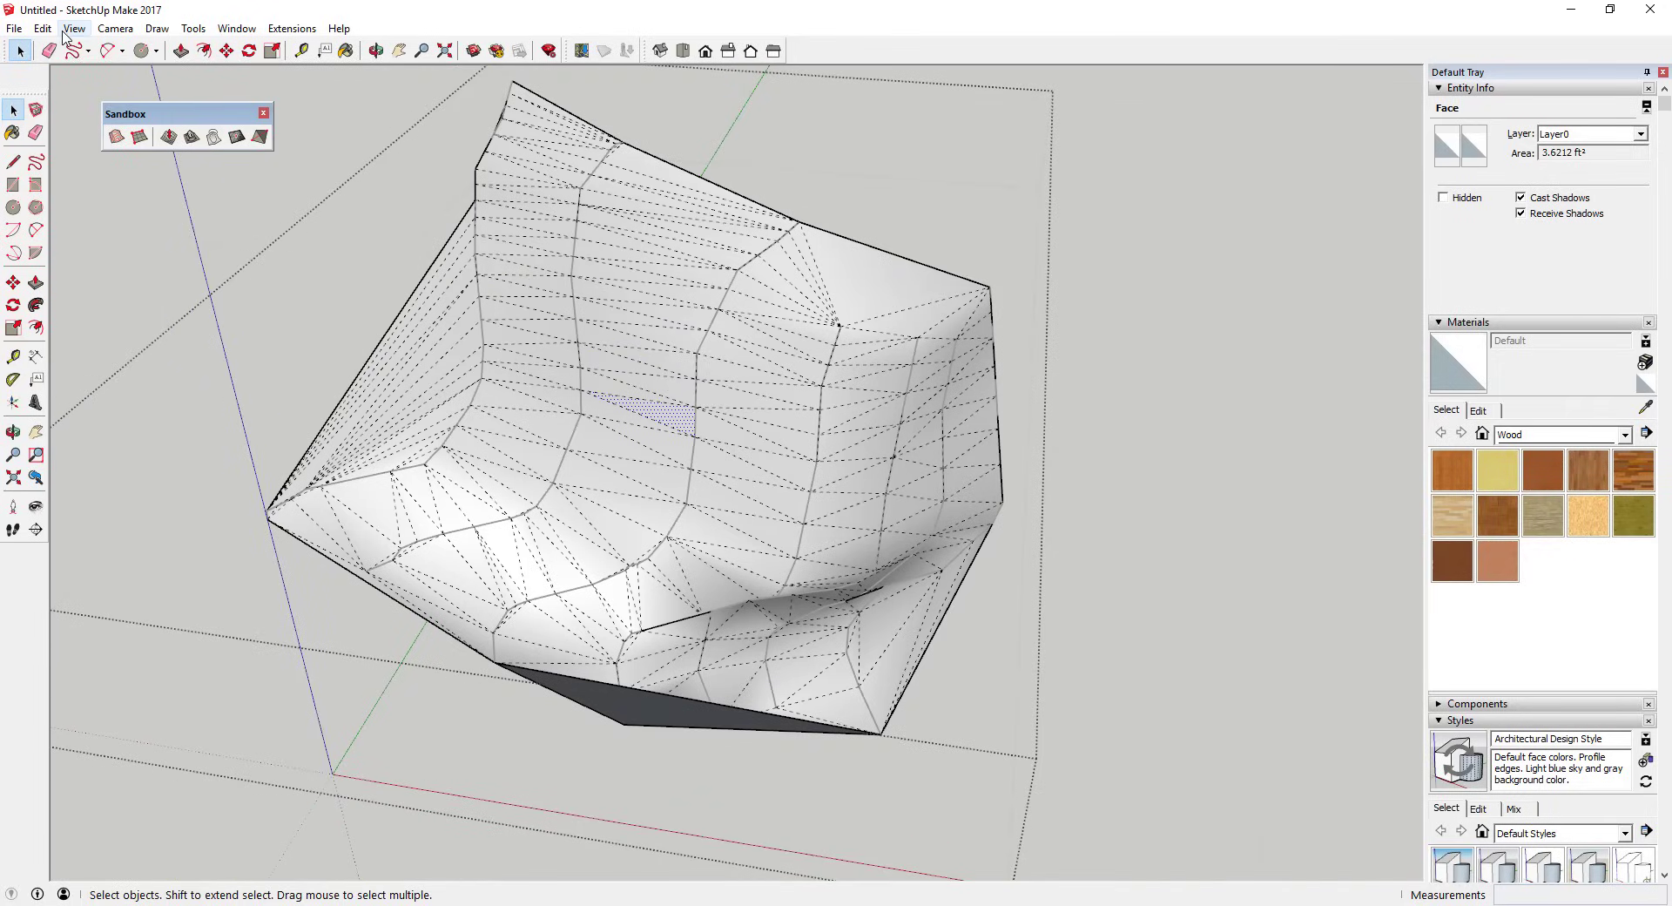
# Hide the dashed hidden edges again, orbit, and window-select the whole contour terrain
pyautogui.click(65, 32)
pyautogui.click(129, 92)
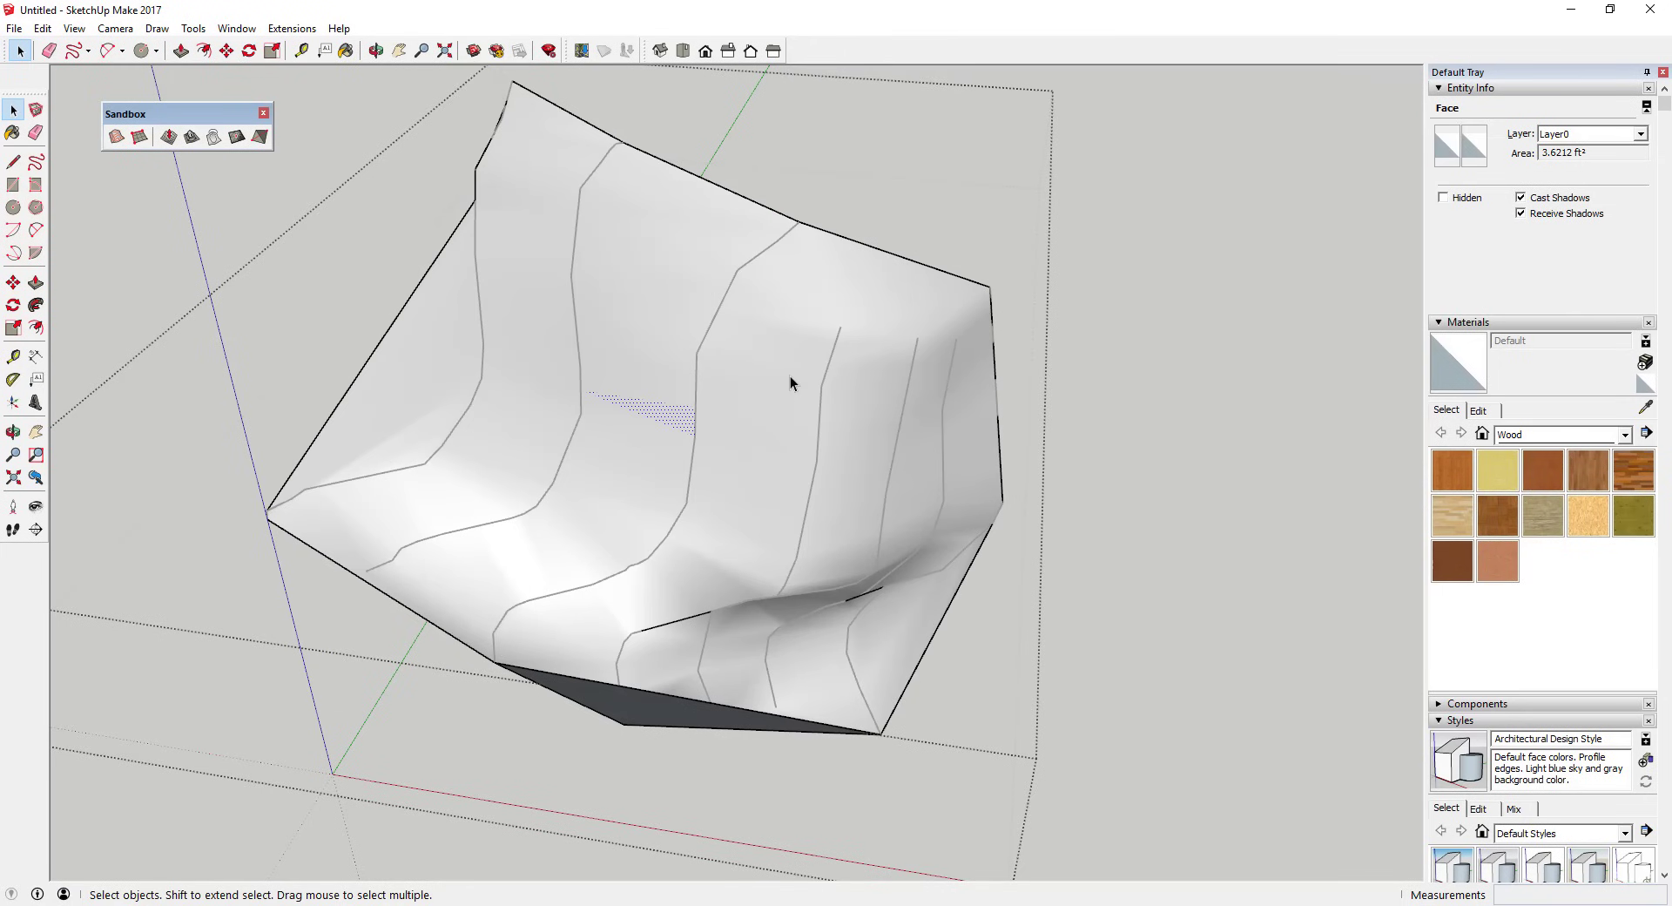
pyautogui.click(836, 384)
pyautogui.moveTo(773, 447); pyautogui.dragTo(688, 429, button='middle')
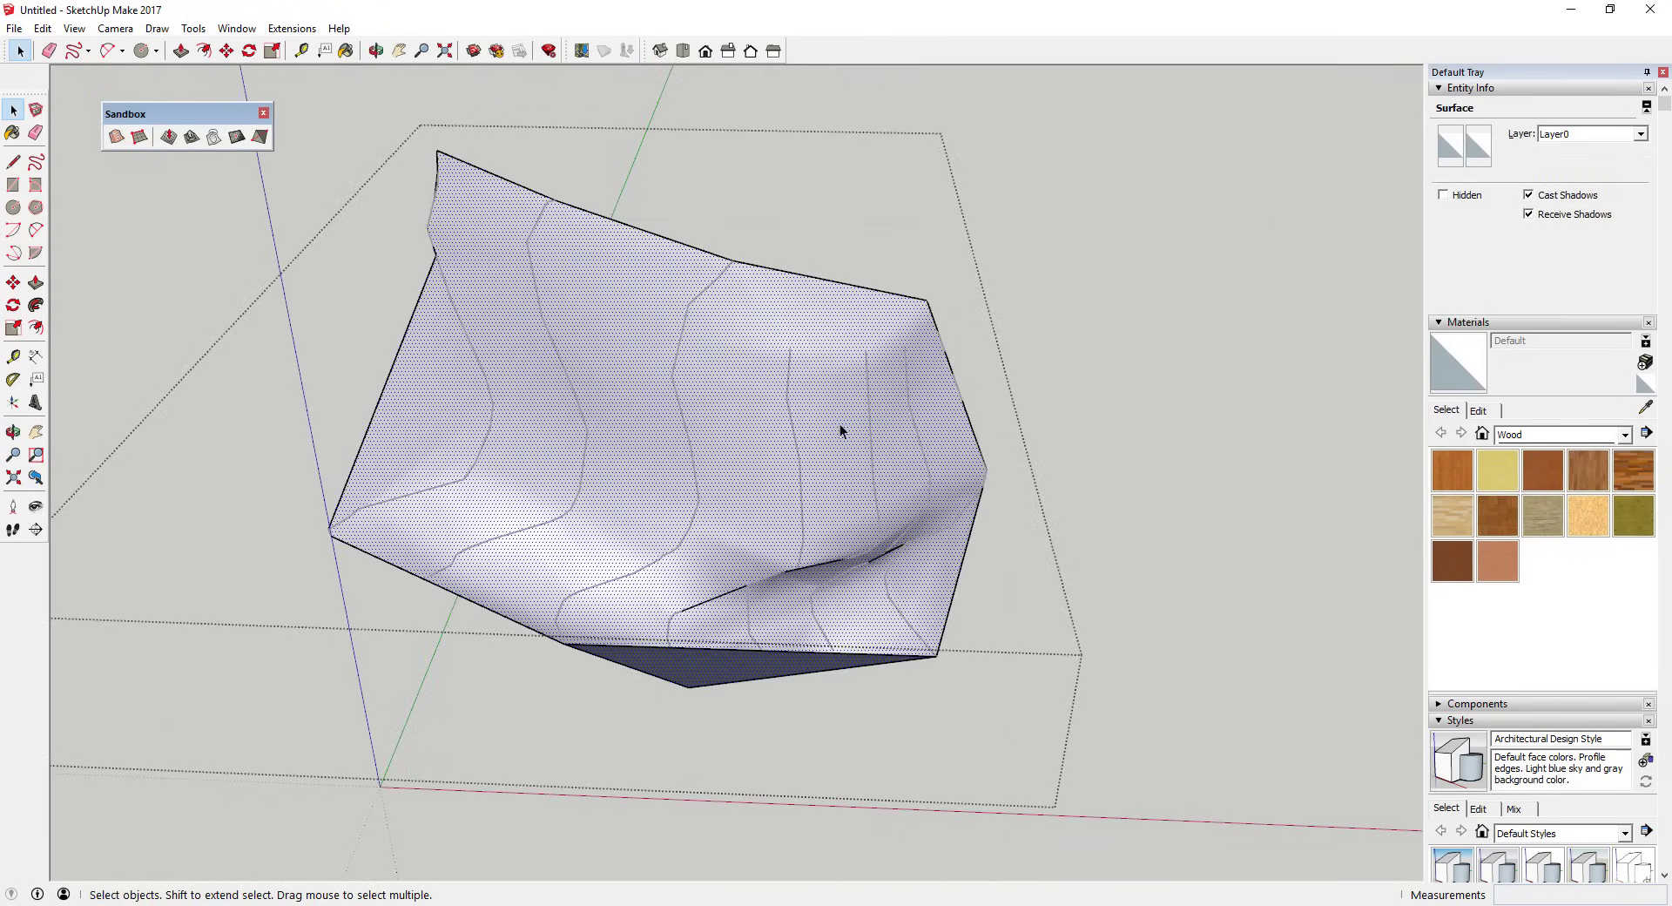
pyautogui.click(1018, 435)
pyautogui.scroll(-4, 938, 434)
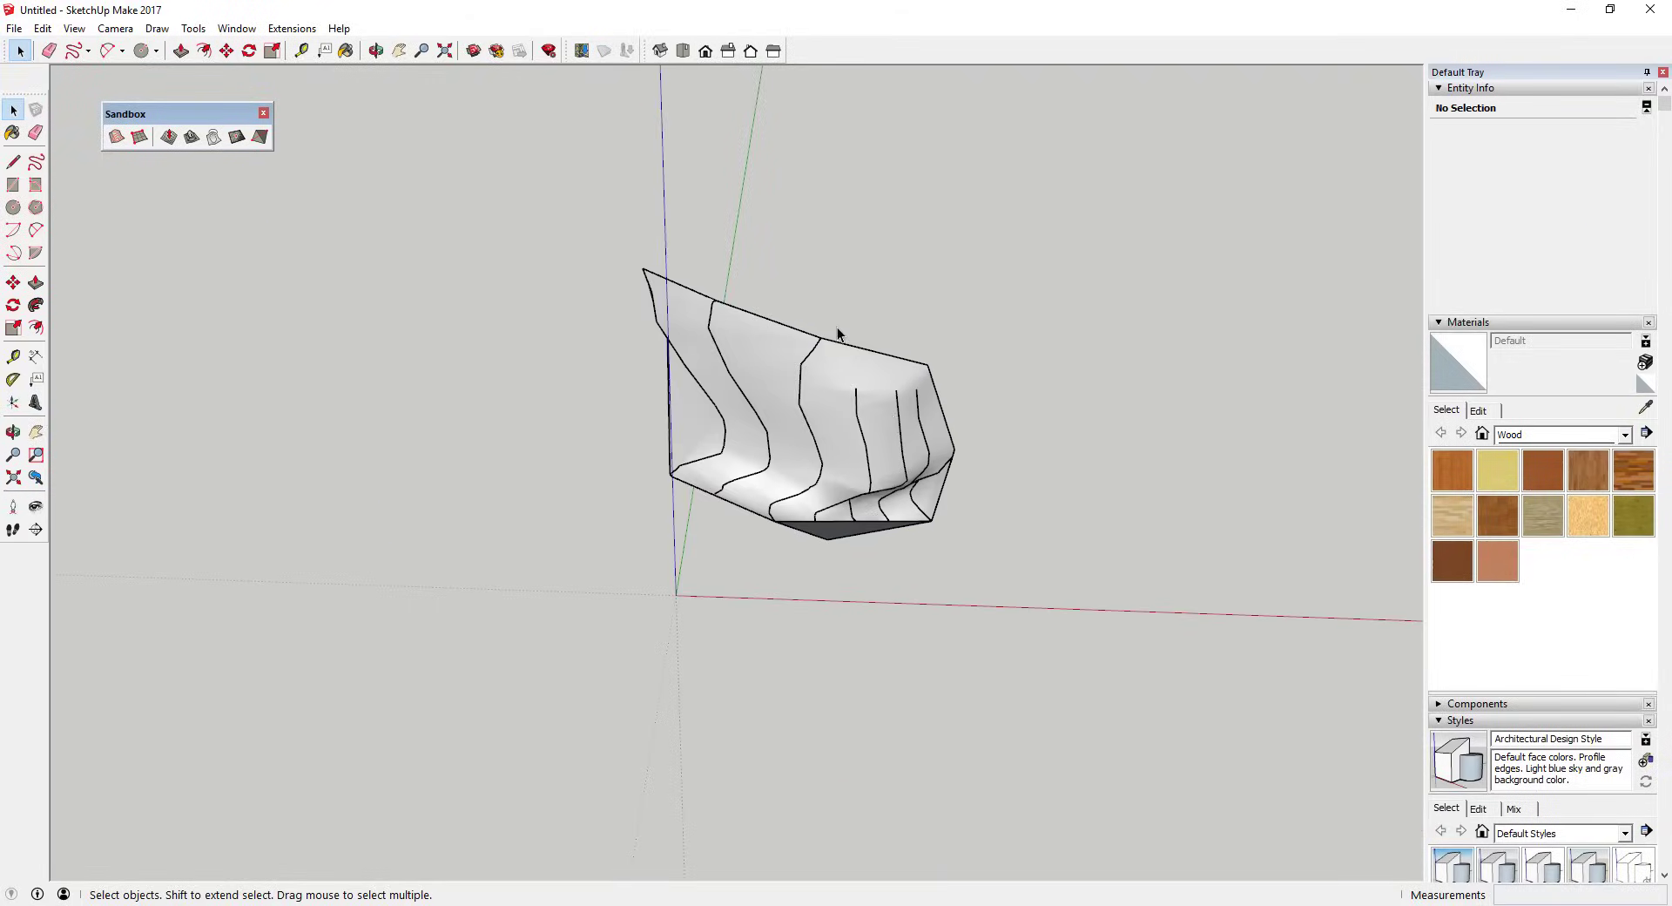
pyautogui.scroll(-2, 839, 324)
pyautogui.moveTo(648, 231); pyautogui.dragTo(1034, 571)
# Draw a From Scratch sandbox grid from the origin, 50 feet along the red axis, and select it
pyautogui.press('m')
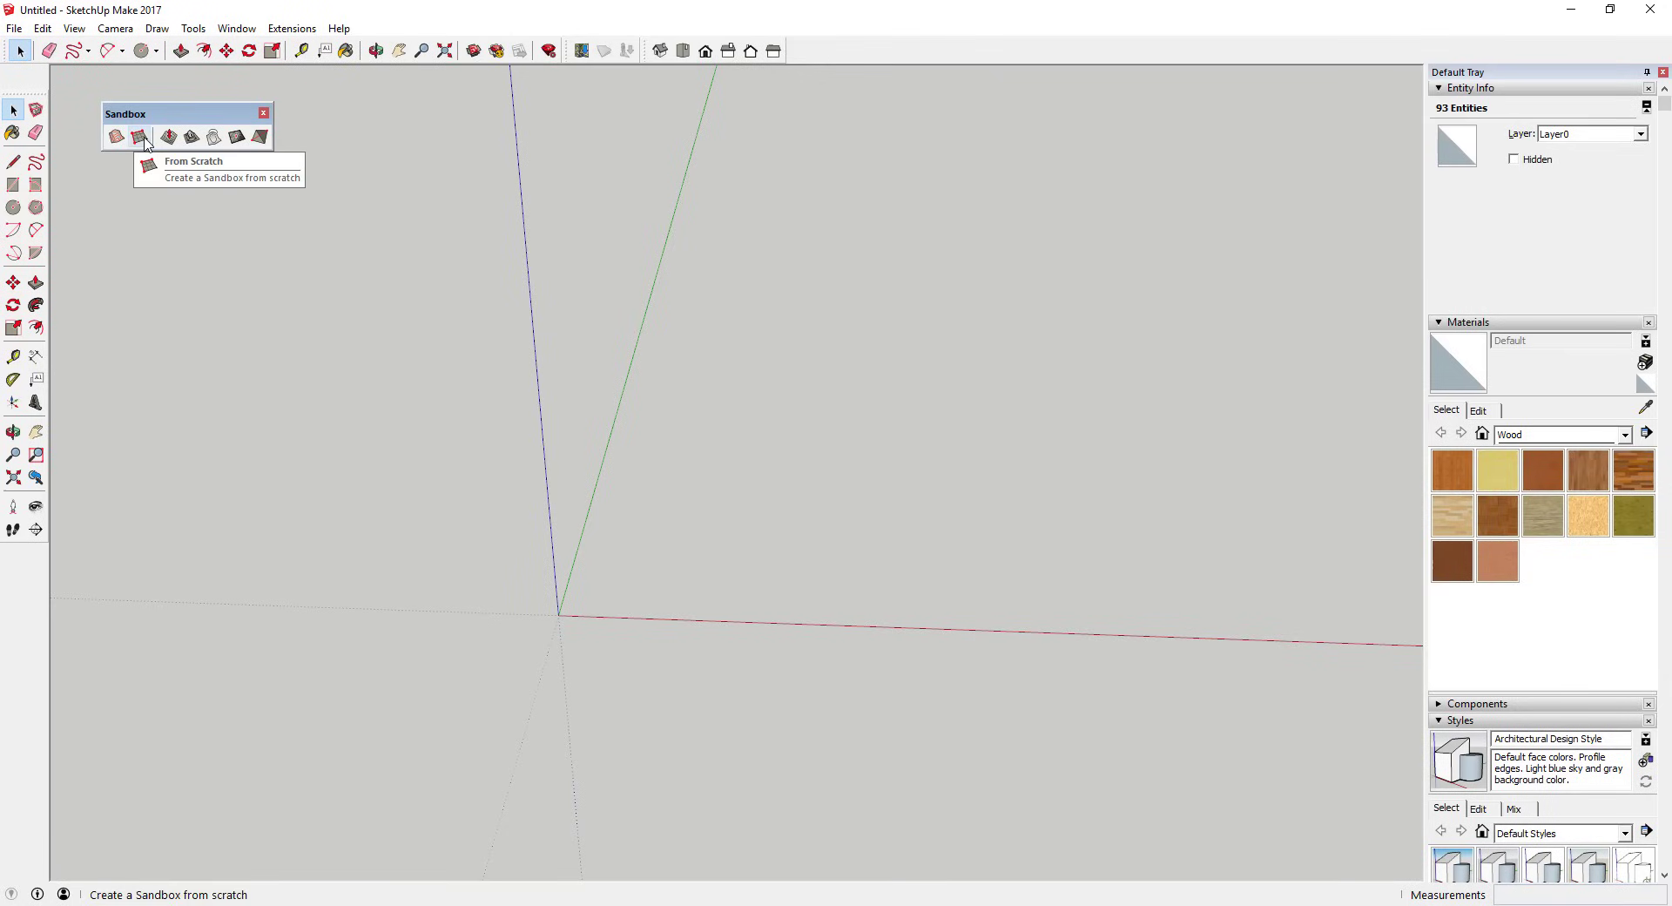
pyautogui.click(145, 140)
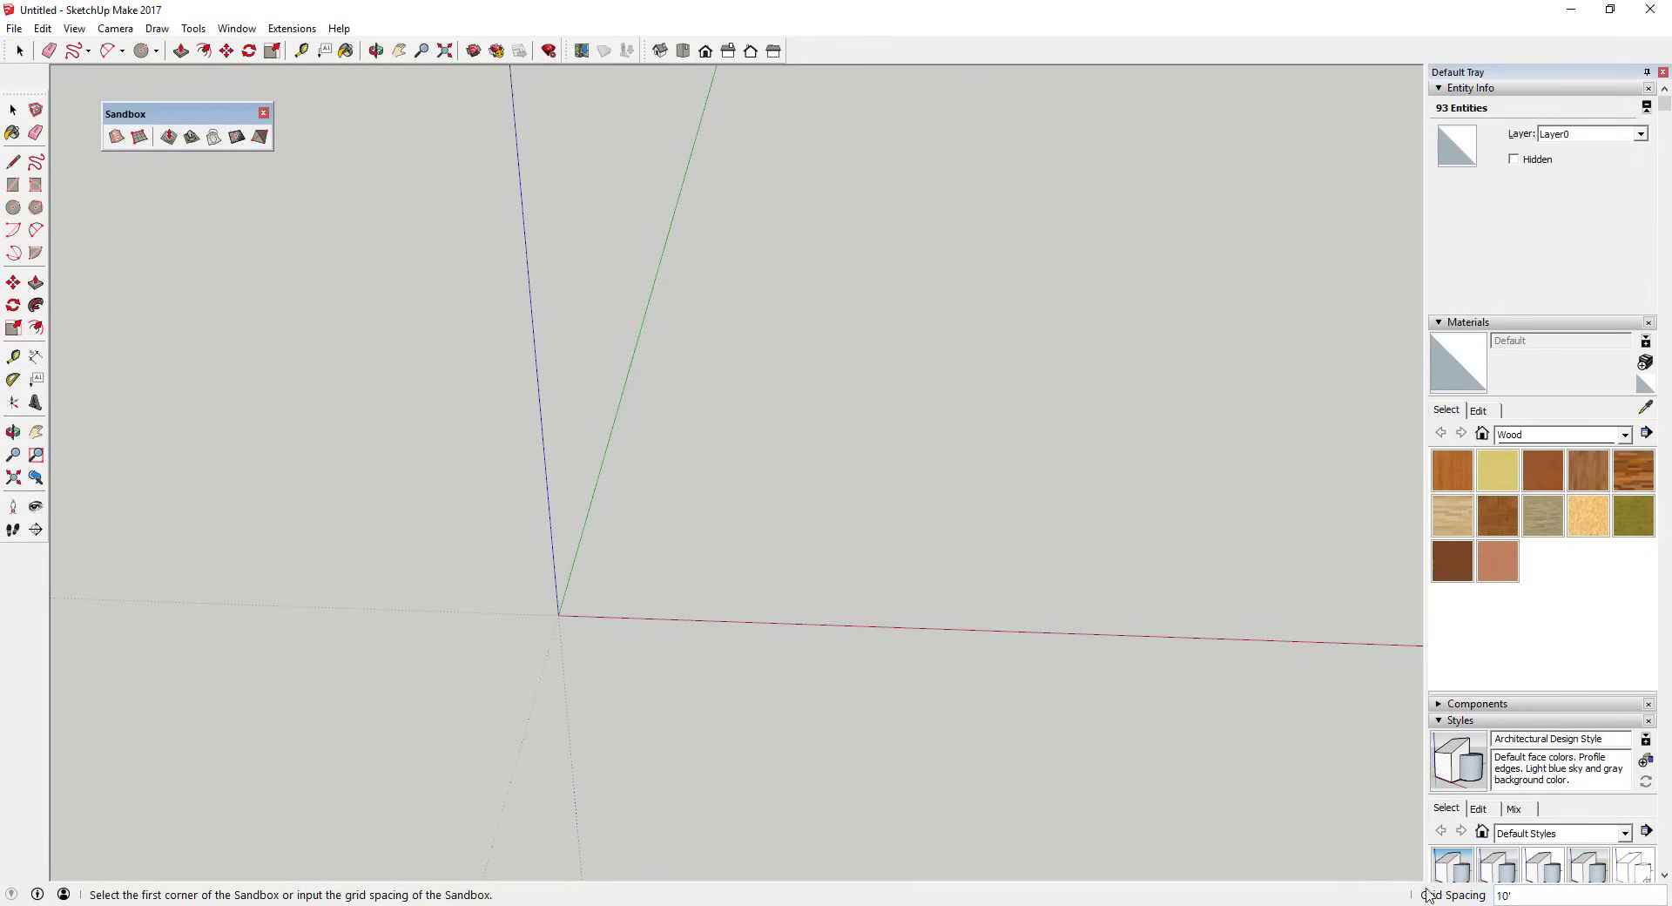
pyautogui.click(559, 615)
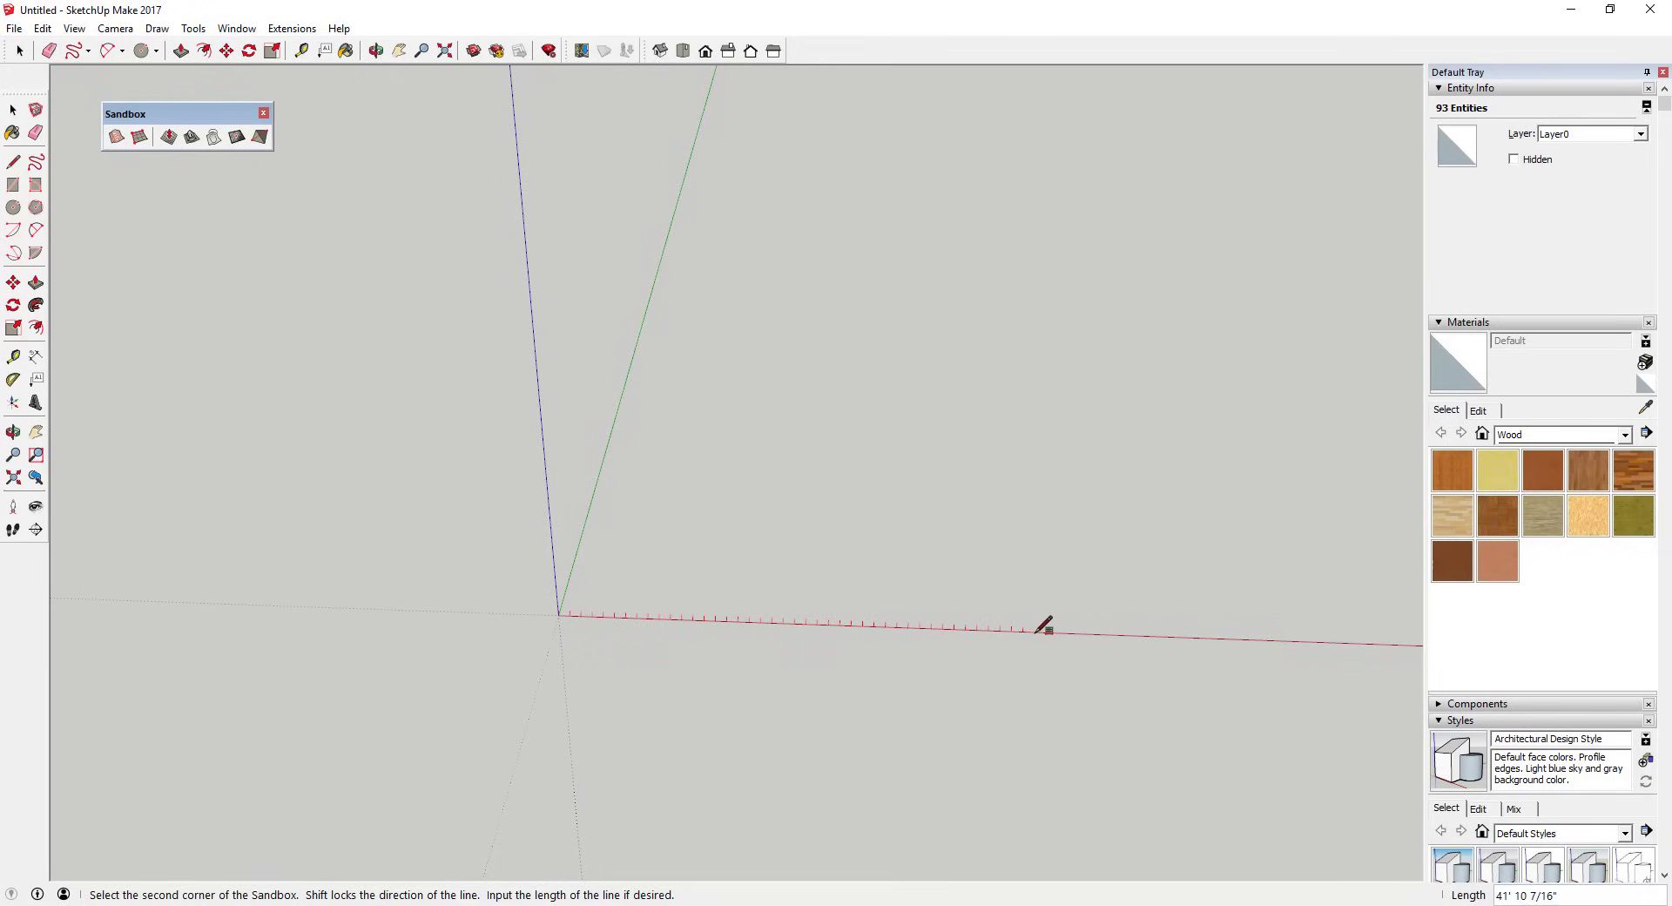
pyautogui.write('5')
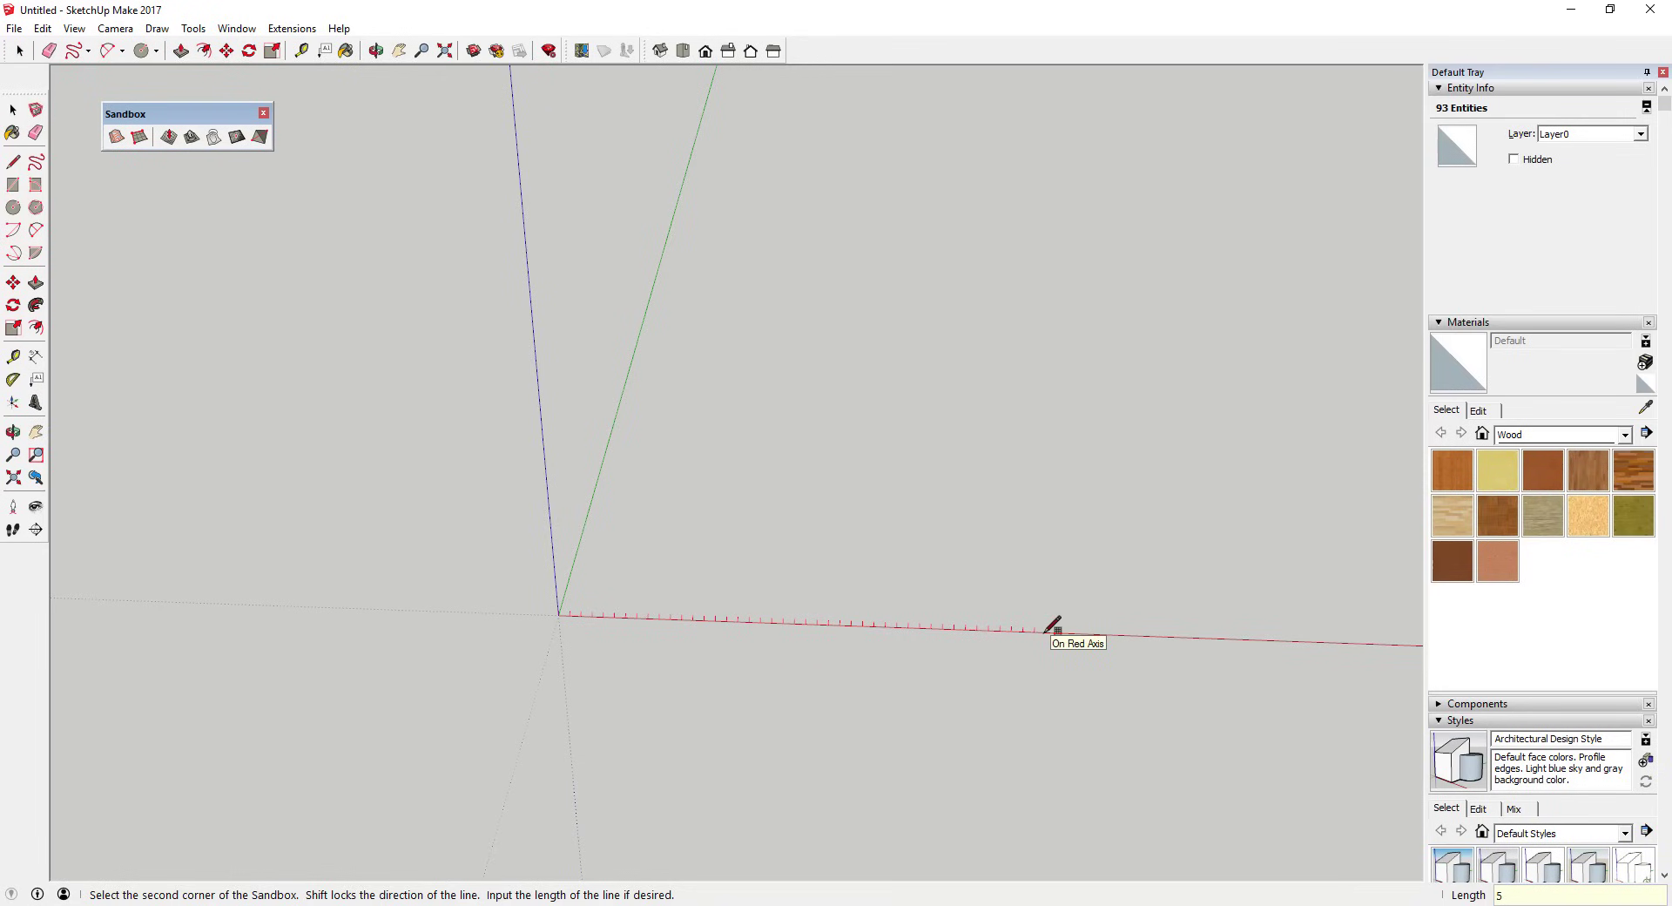
pyautogui.write('0')
pyautogui.press('Return')
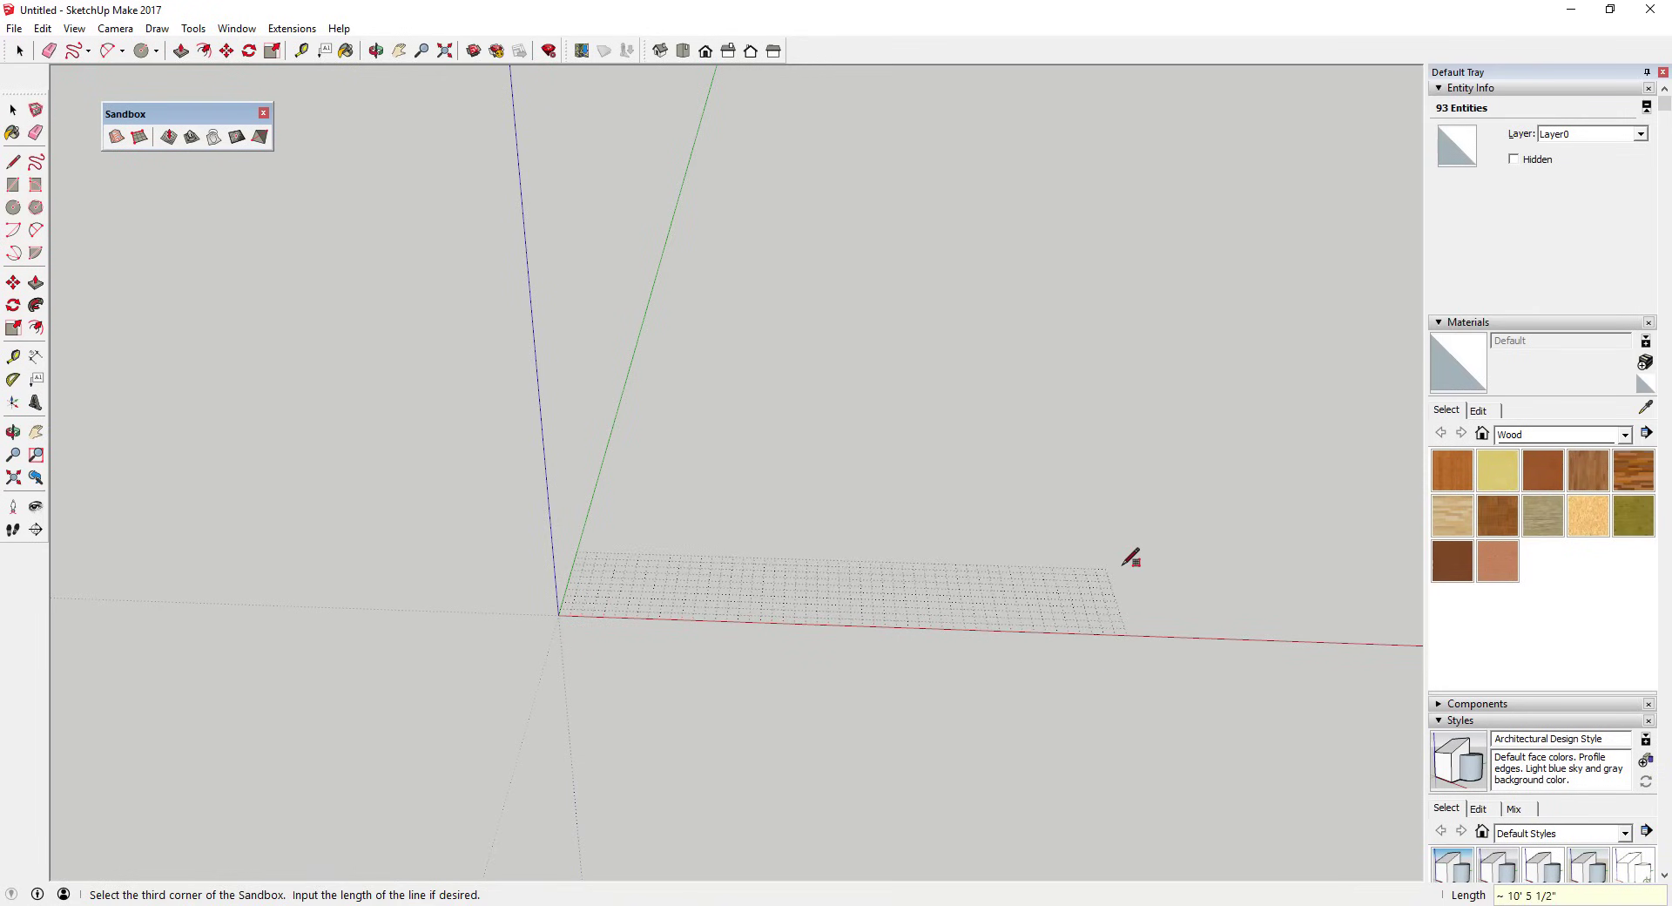
pyautogui.scroll(3, 1139, 567)
pyautogui.scroll(-2, 1167, 558)
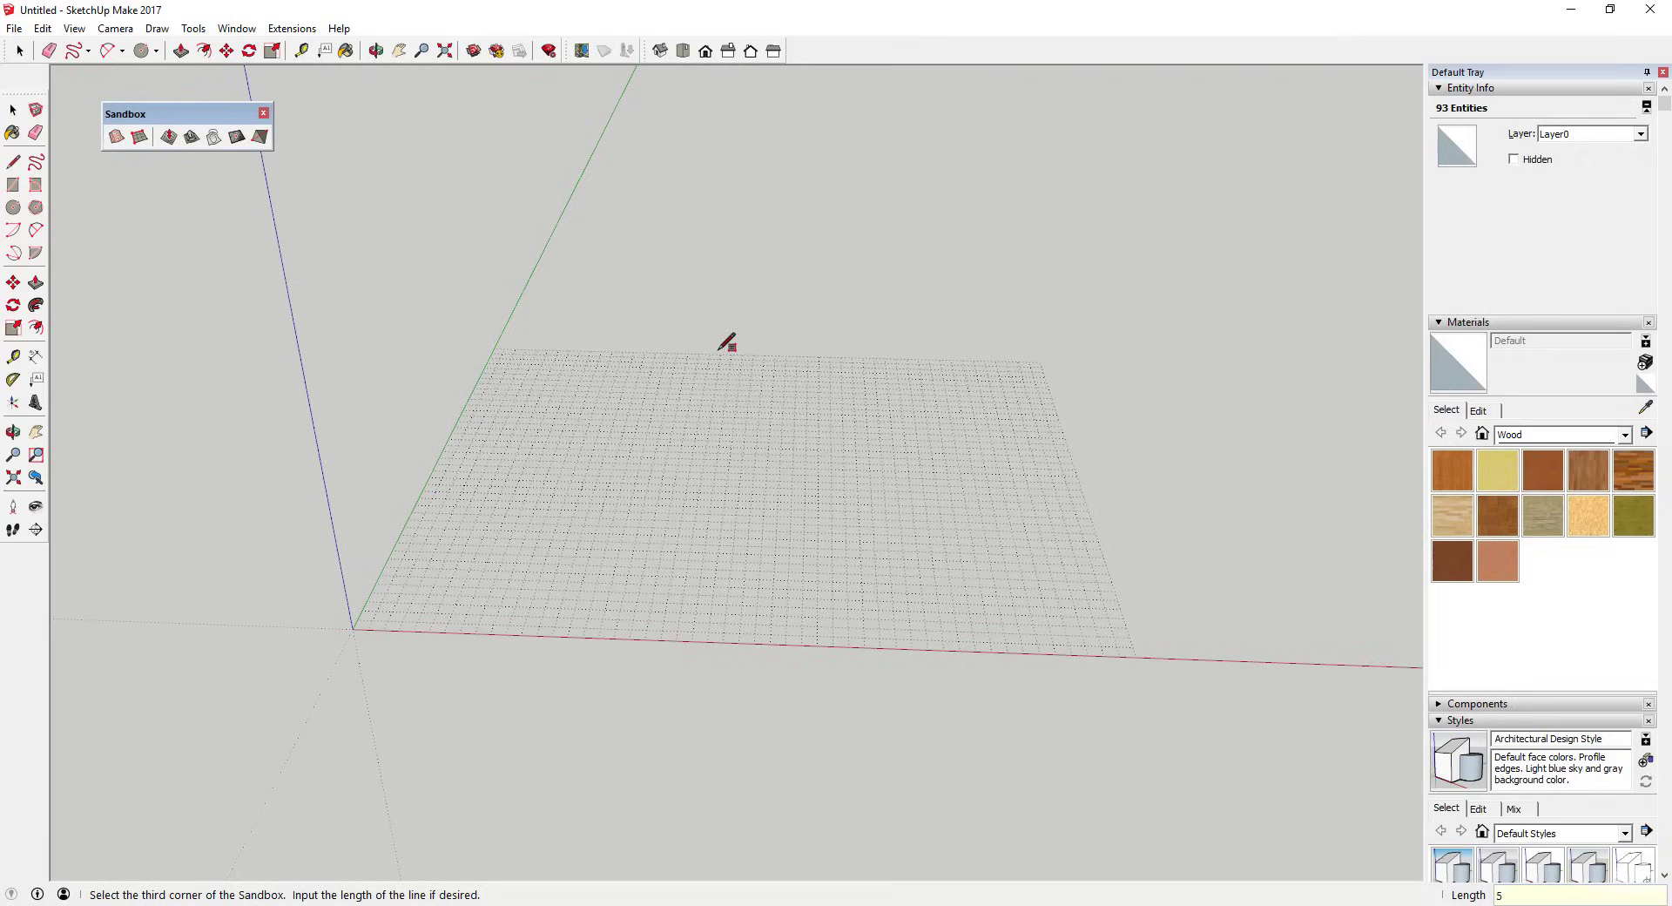
pyautogui.press('Return')
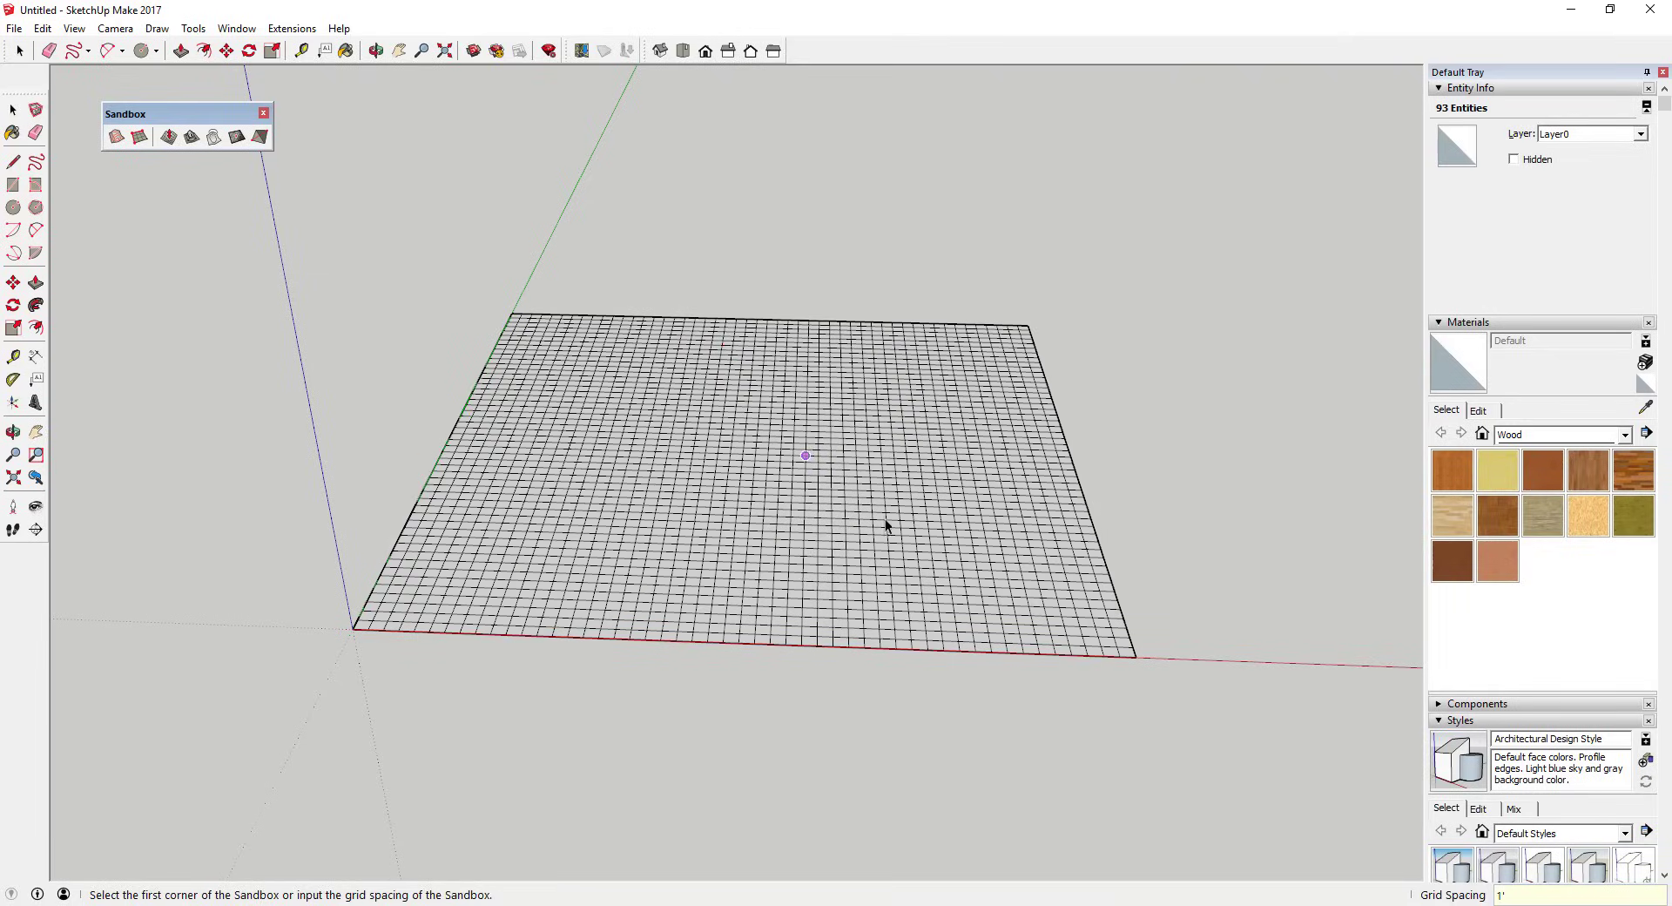
pyautogui.press('space')
pyautogui.click(944, 421)
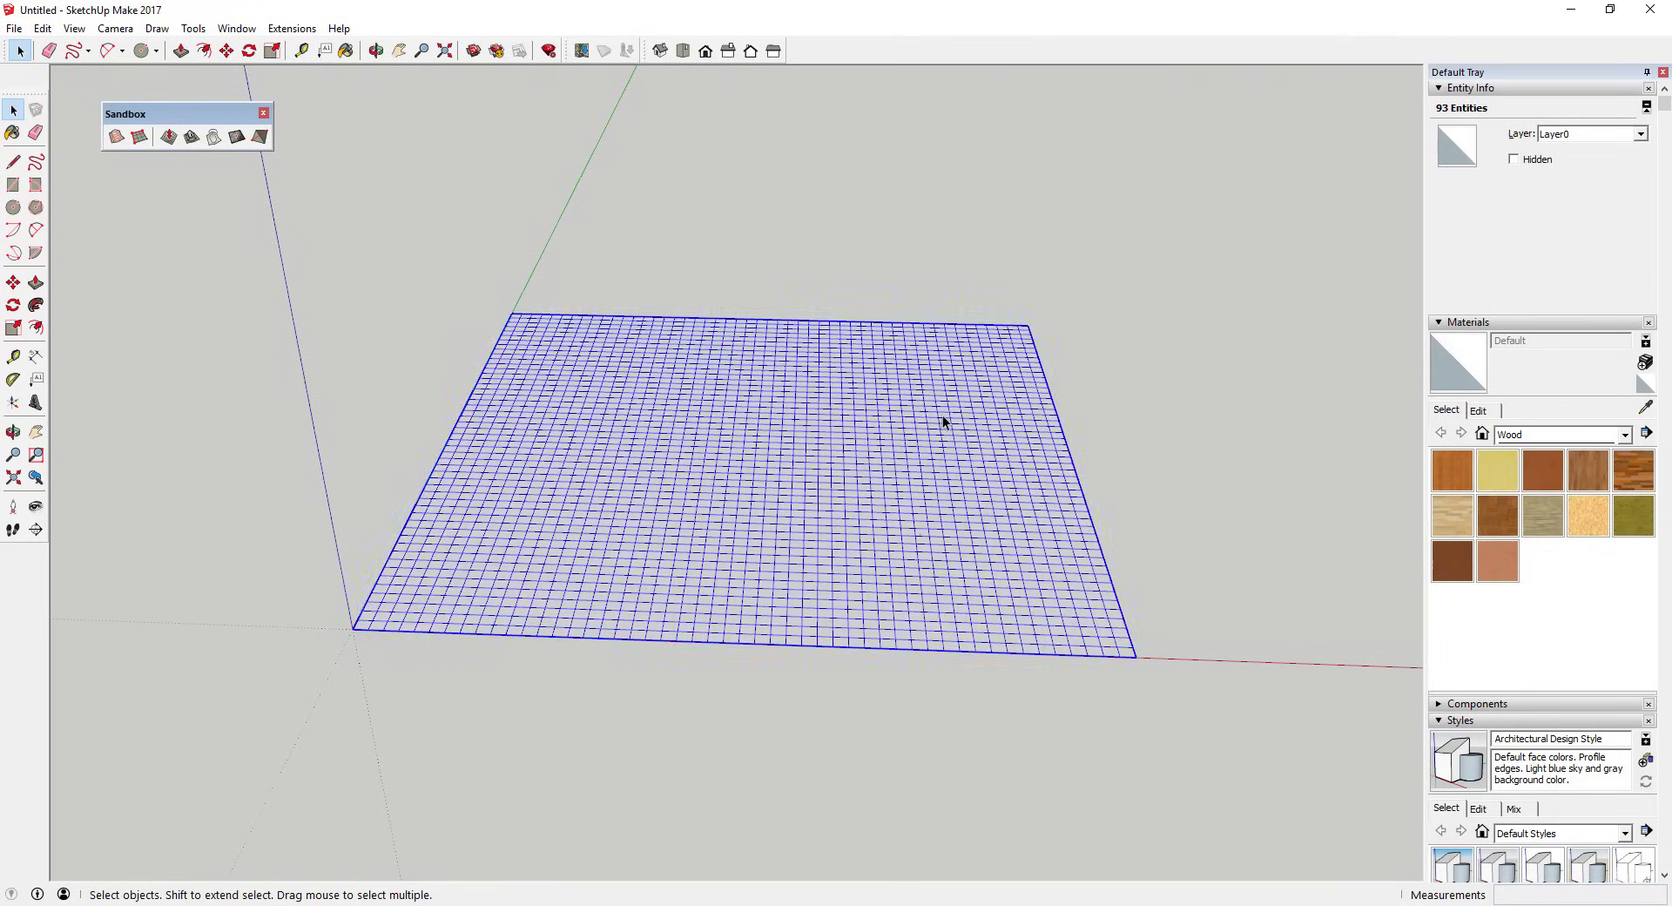
pyautogui.moveTo(907, 552)
pyautogui.mouseDown(button='middle')
pyautogui.moveTo(929, 567)
pyautogui.moveTo(914, 526)
pyautogui.mouseUp(button='middle')
pyautogui.scroll(3, 847, 441)
pyautogui.scroll(-3, 906, 406)
pyautogui.scroll(4, 808, 369)
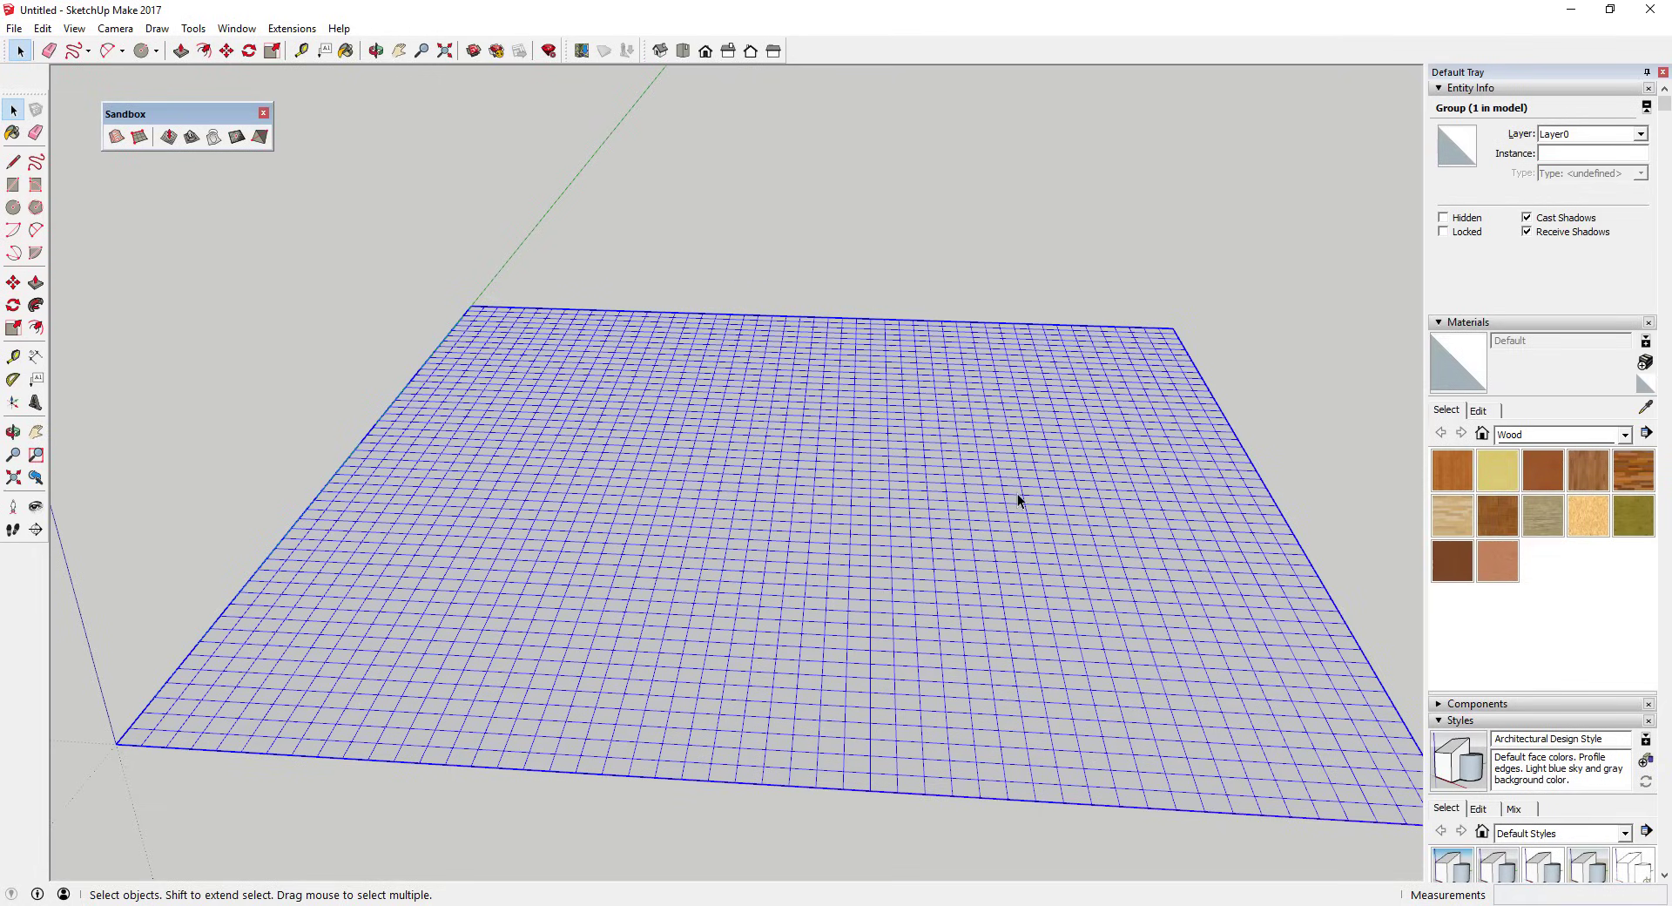
pyautogui.scroll(-3, 1105, 622)
pyautogui.scroll(4, 948, 478)
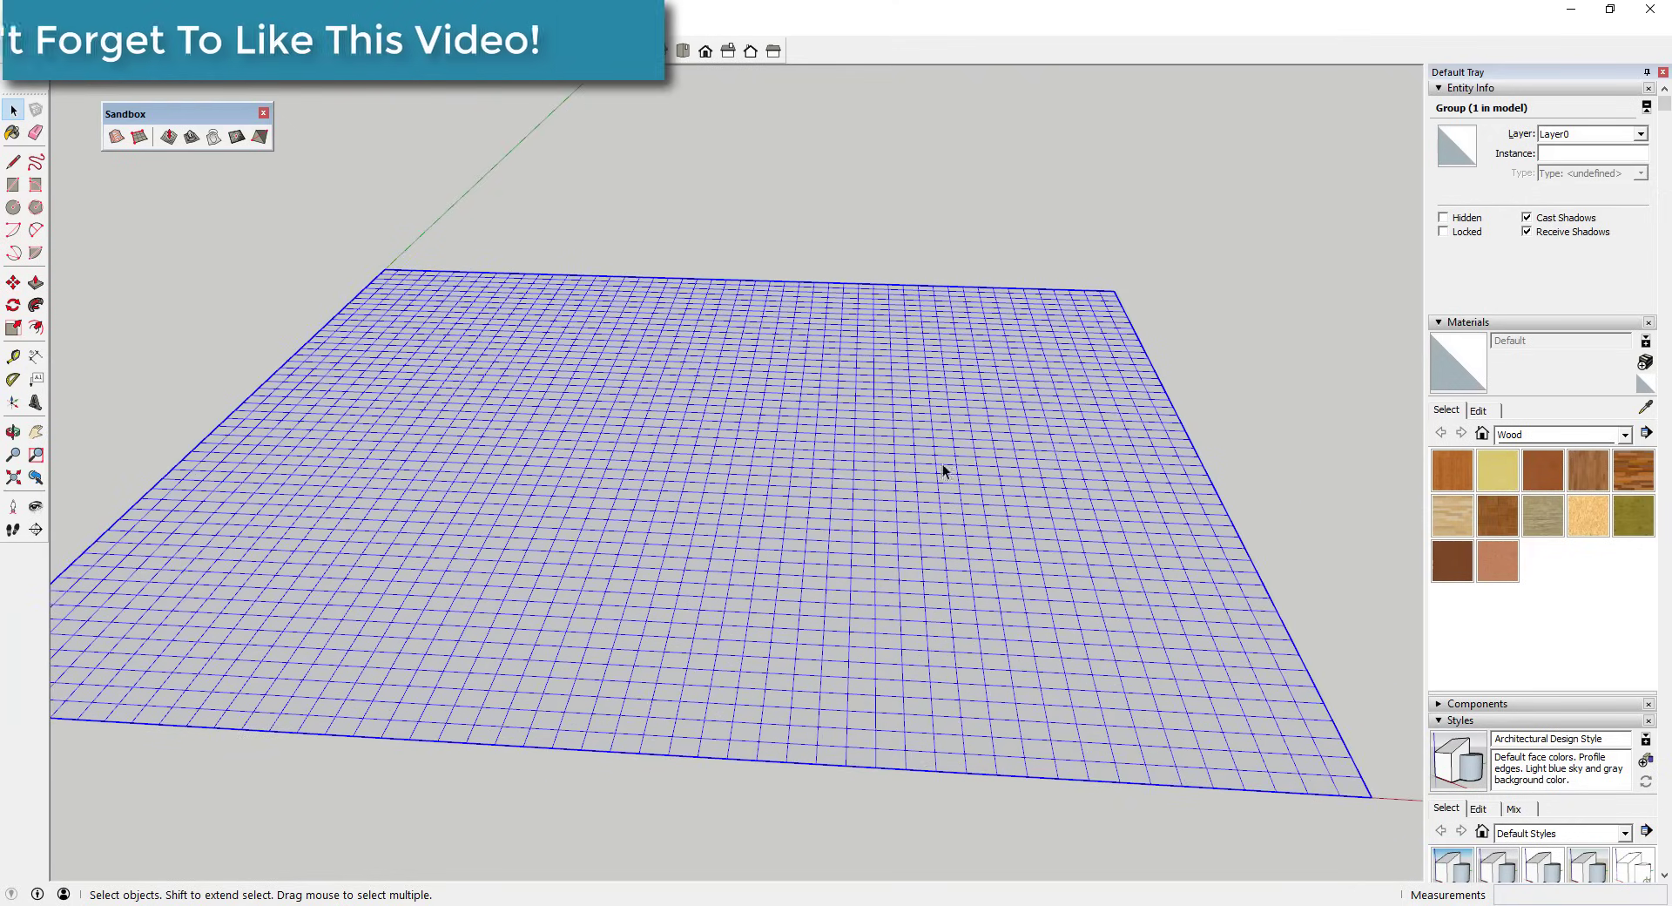
pyautogui.click(168, 138)
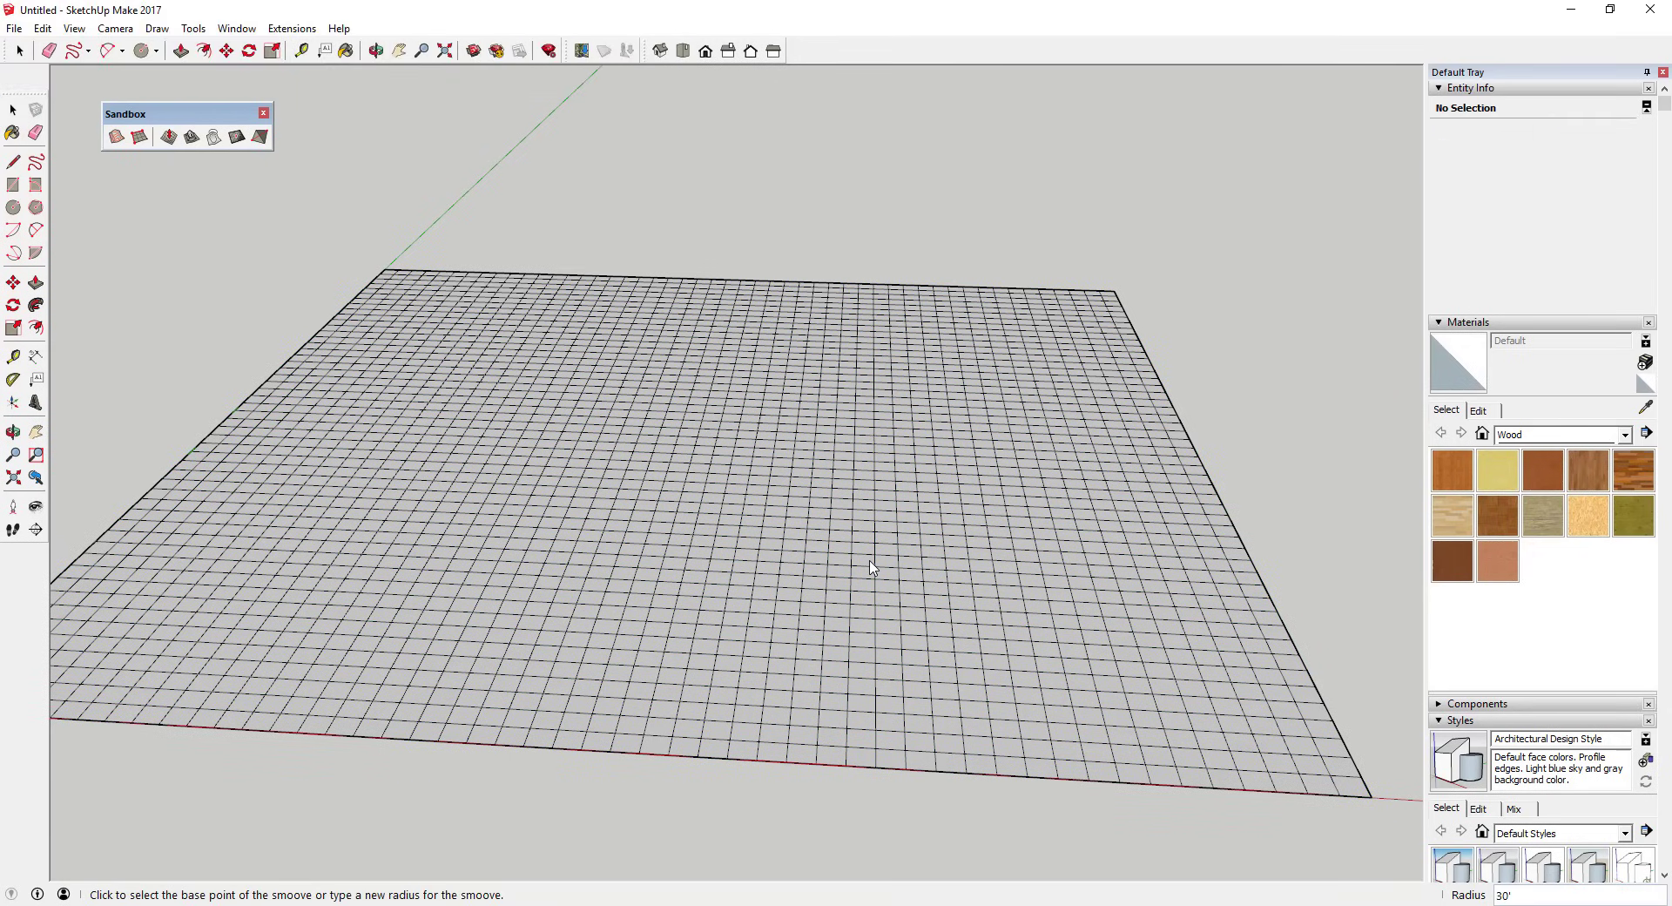
pyautogui.scroll(-2, 754, 490)
pyautogui.press('space')
pyautogui.click(775, 489)
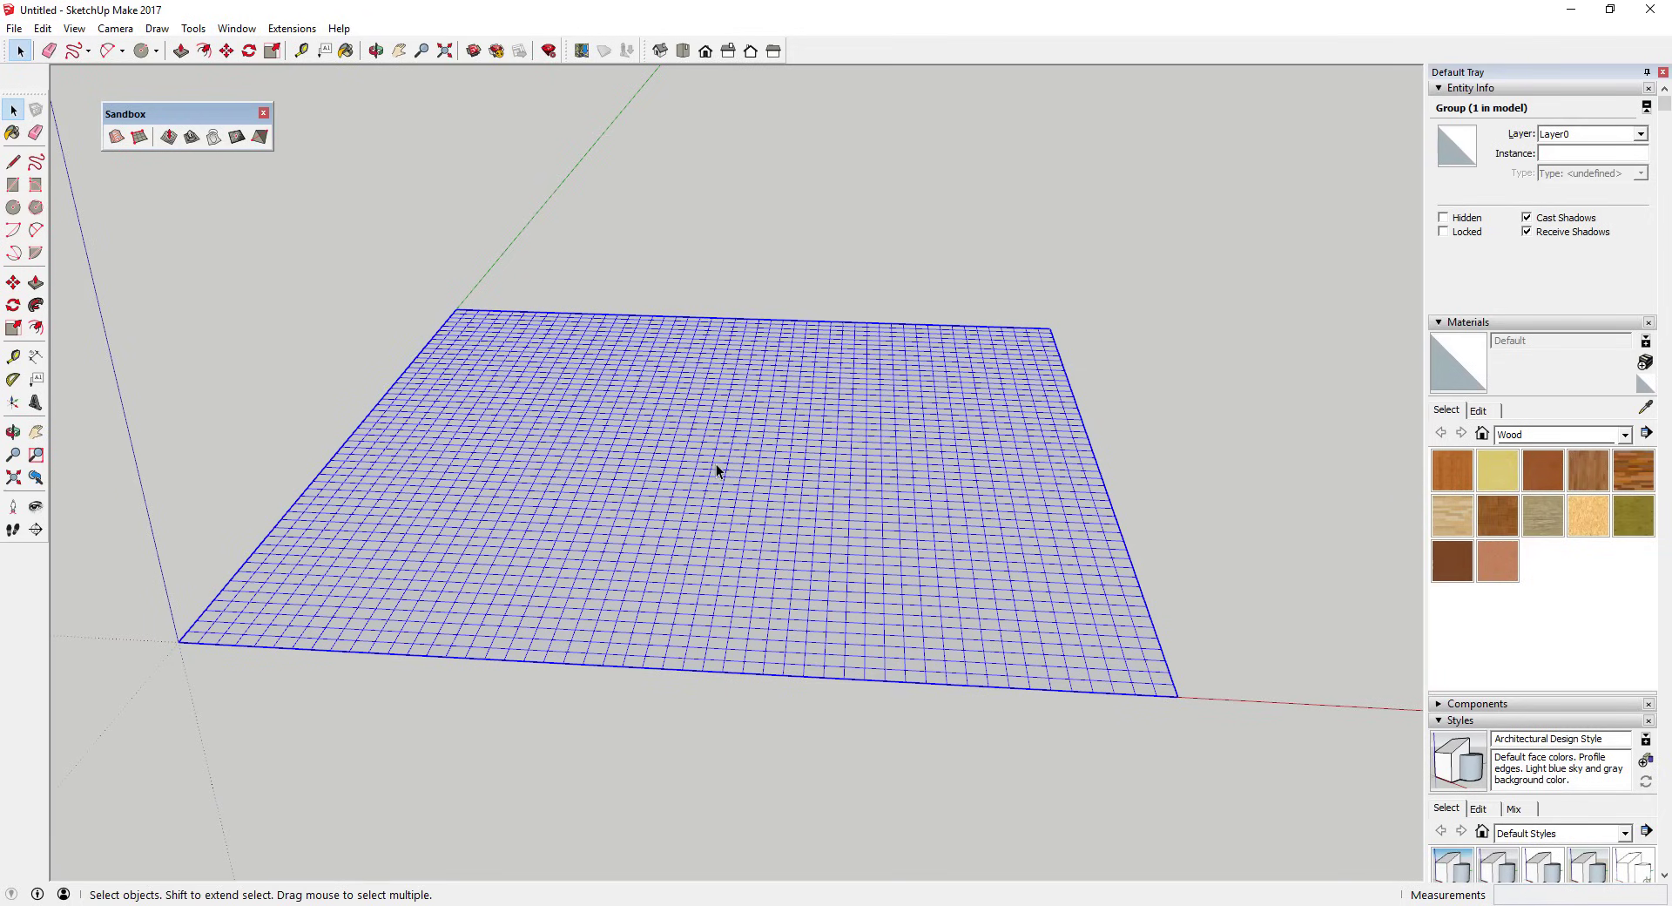
# Inside the grid group, Smoove a 10-foot-radius hill upward near the far left corner
pyautogui.doubleClick(726, 489)
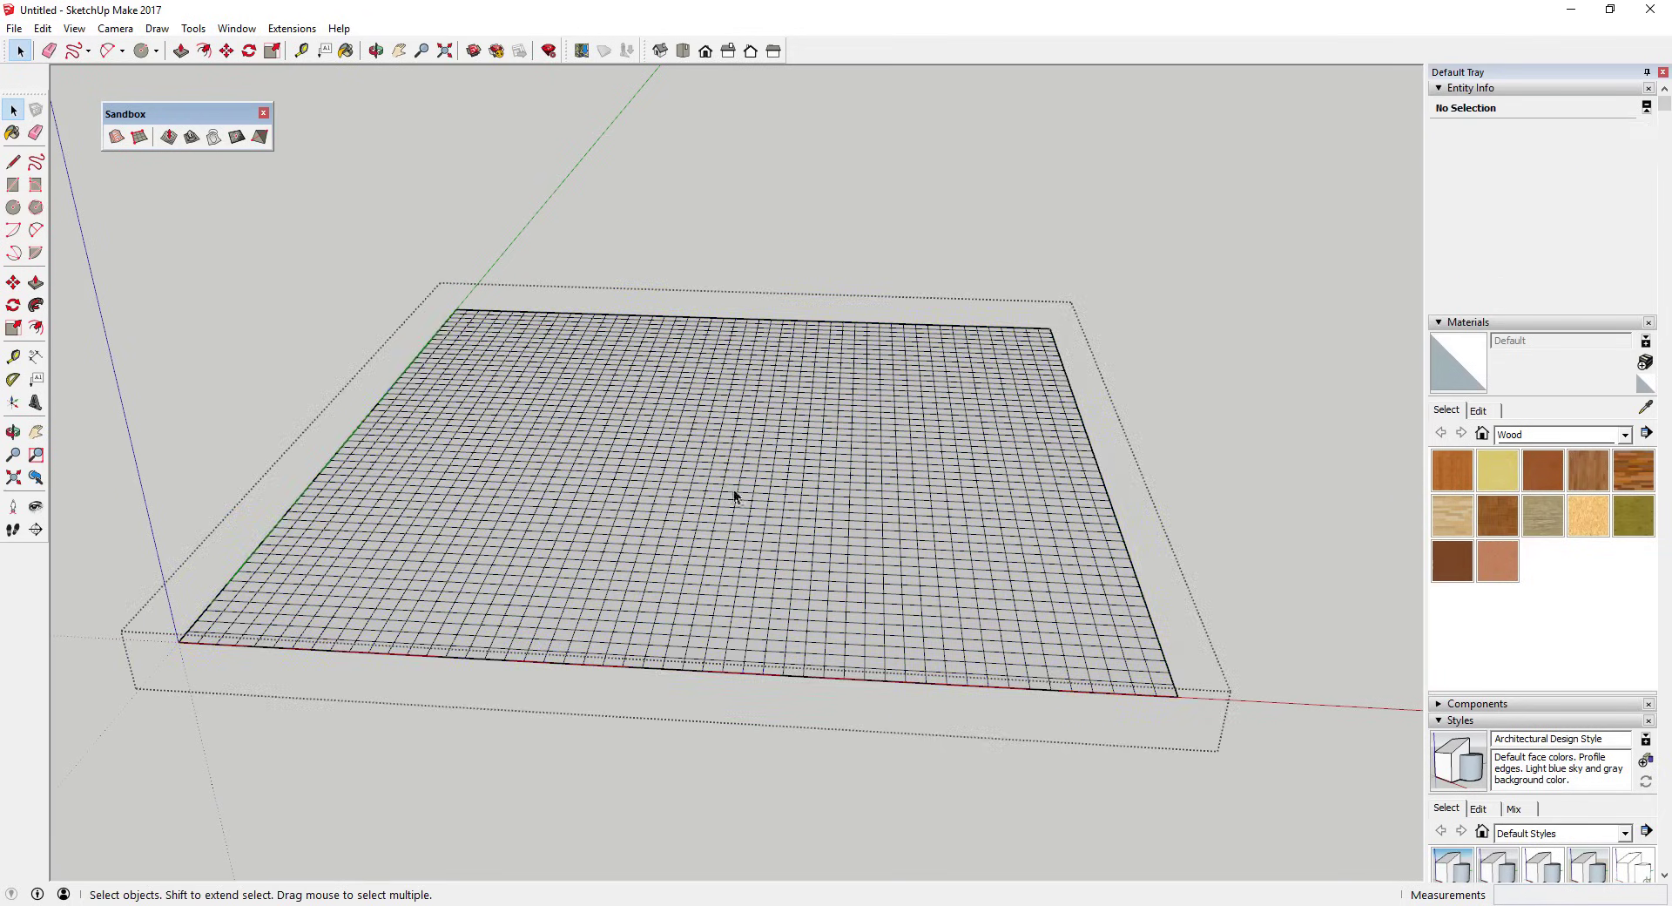
pyautogui.click(168, 137)
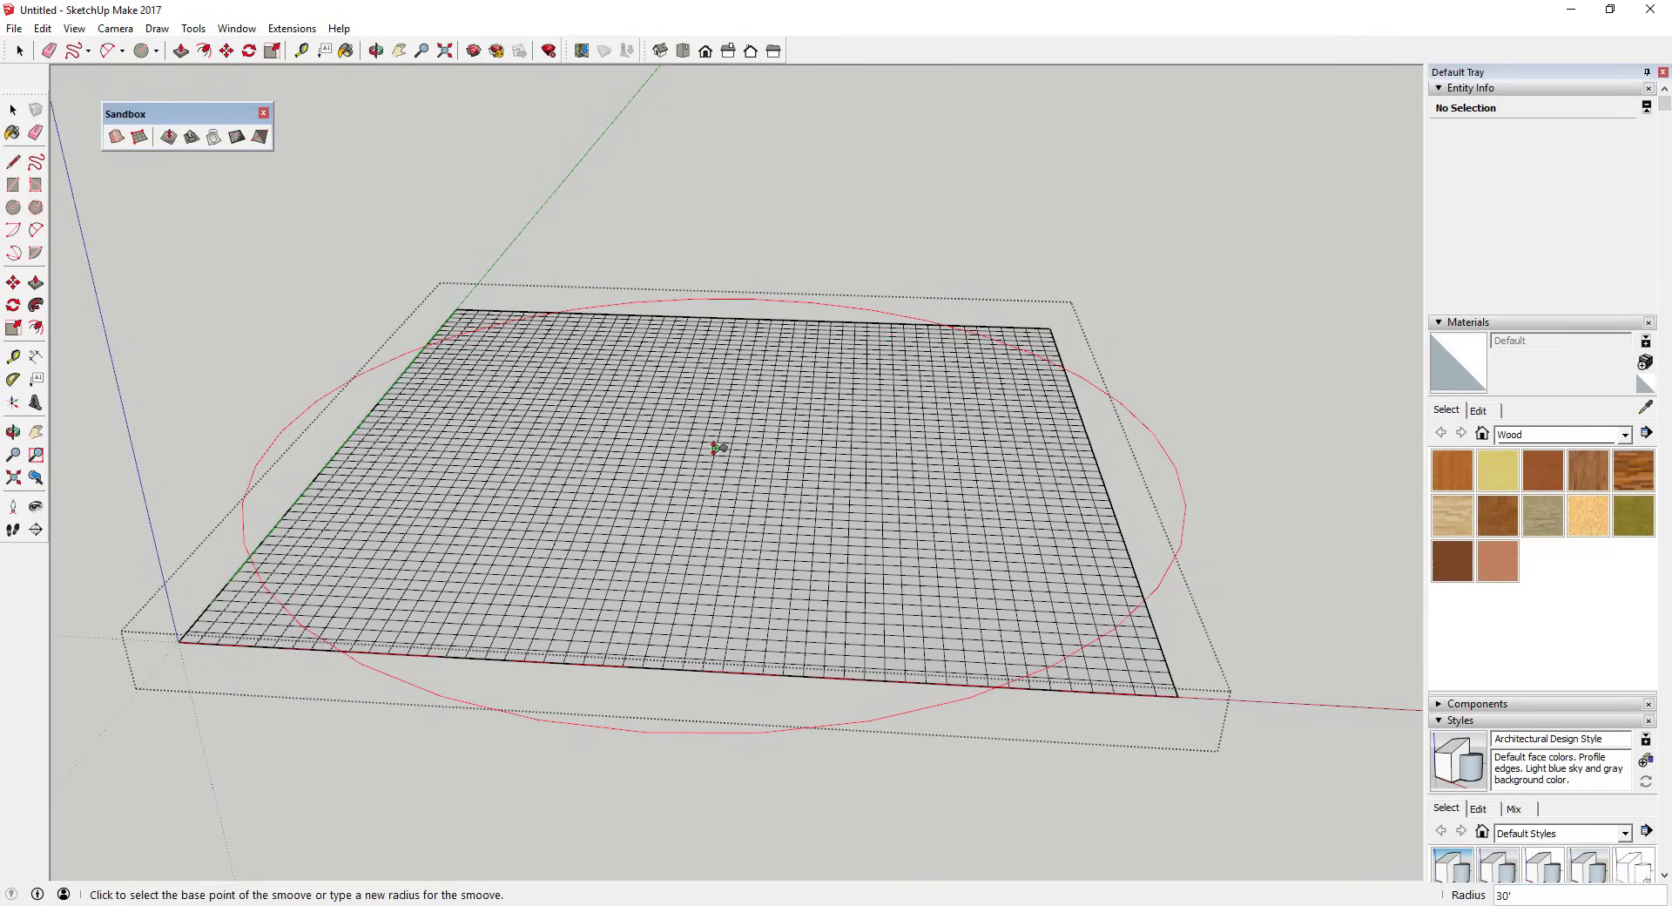
pyautogui.write('1')
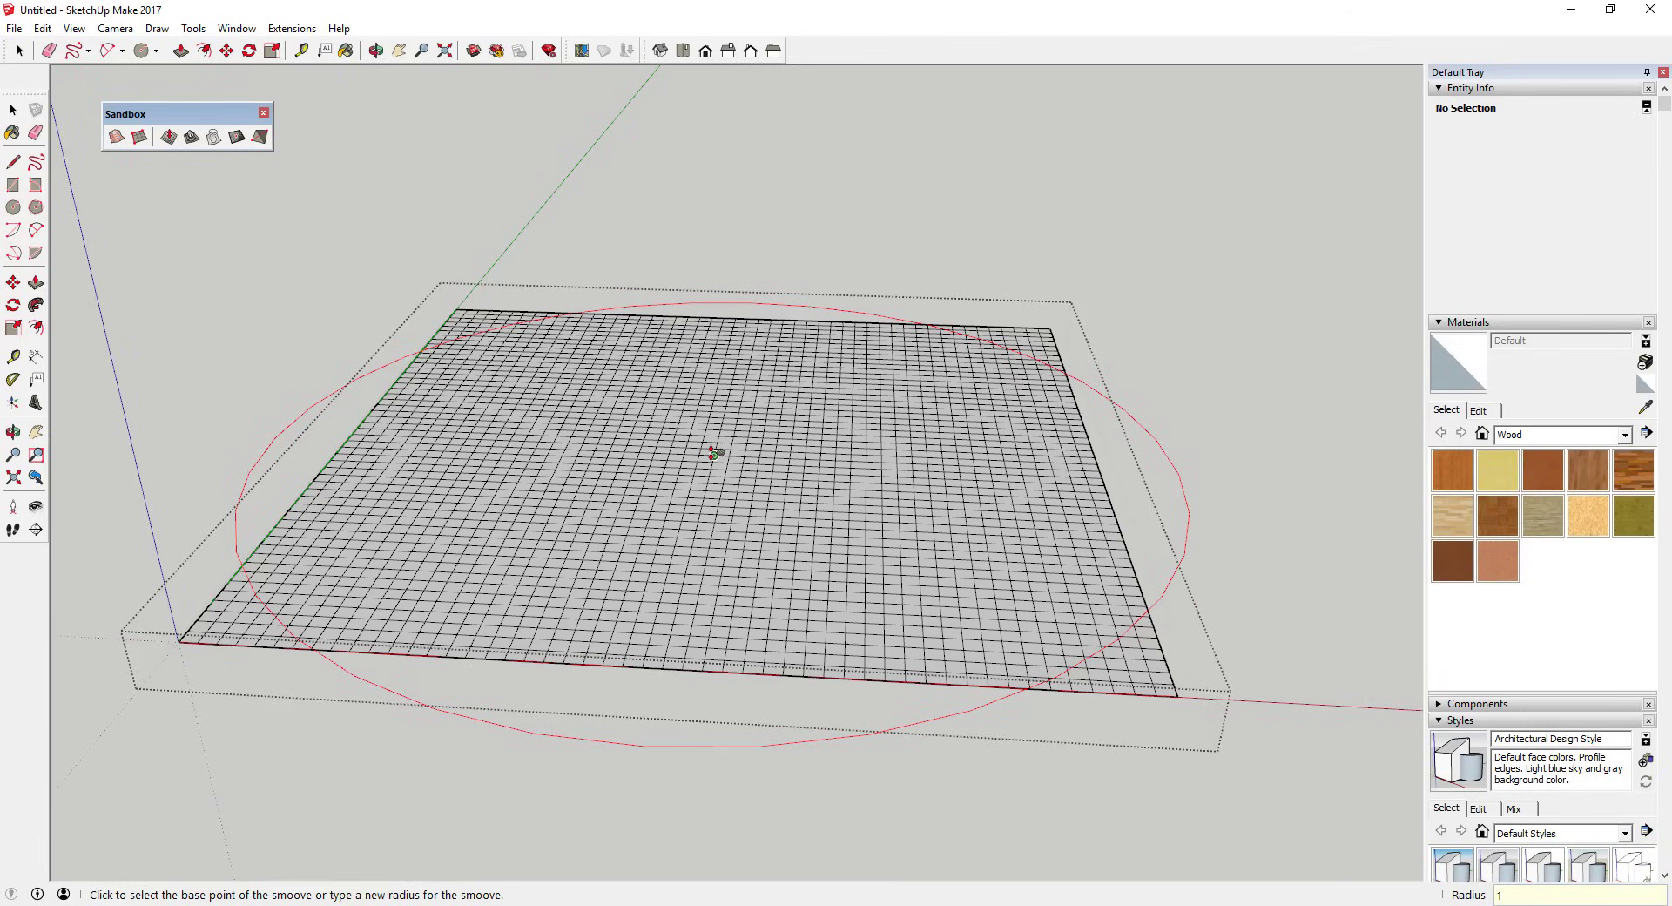
pyautogui.press('Return')
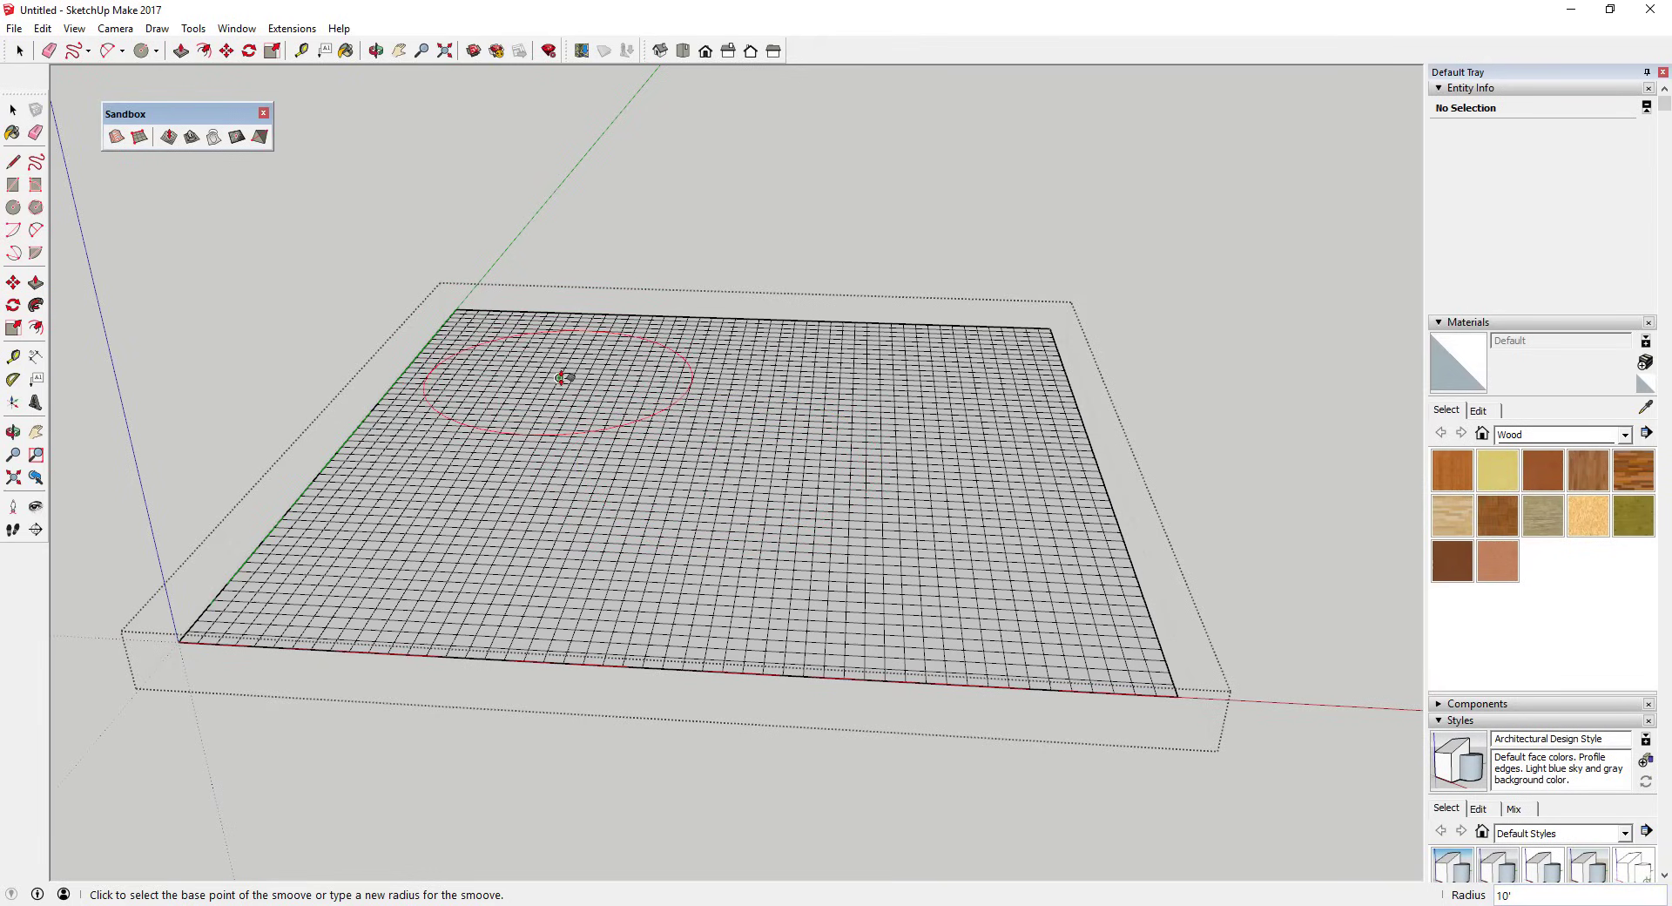
pyautogui.click(562, 377)
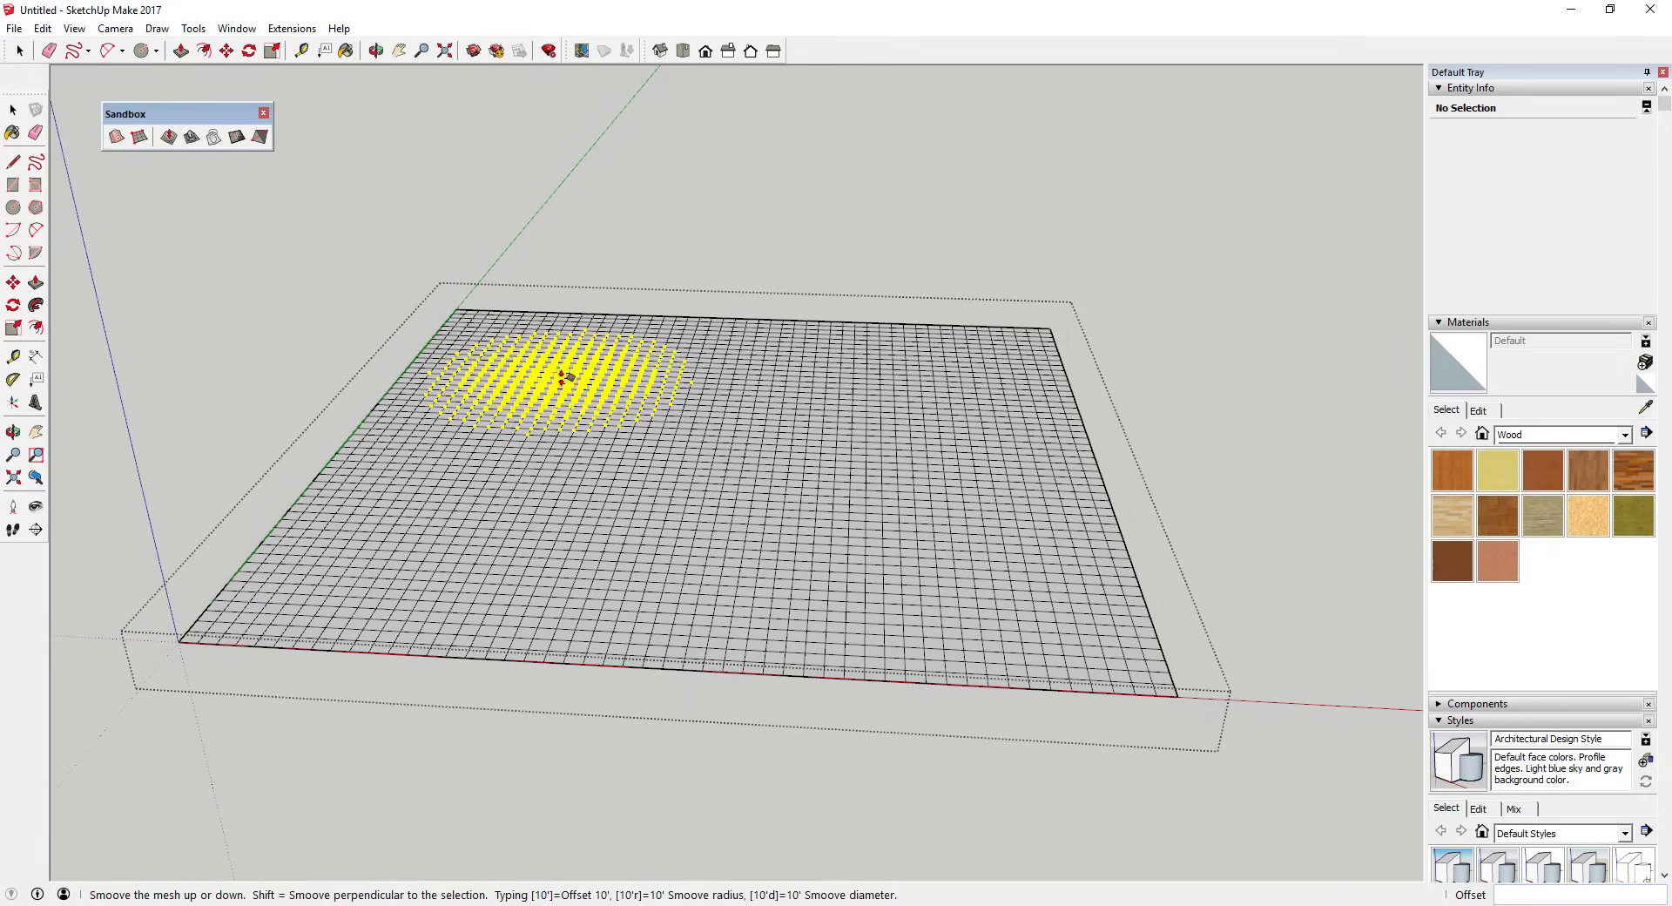
pyautogui.click(562, 319)
pyautogui.moveTo(562, 348); pyautogui.dragTo(560, 381, button='middle')
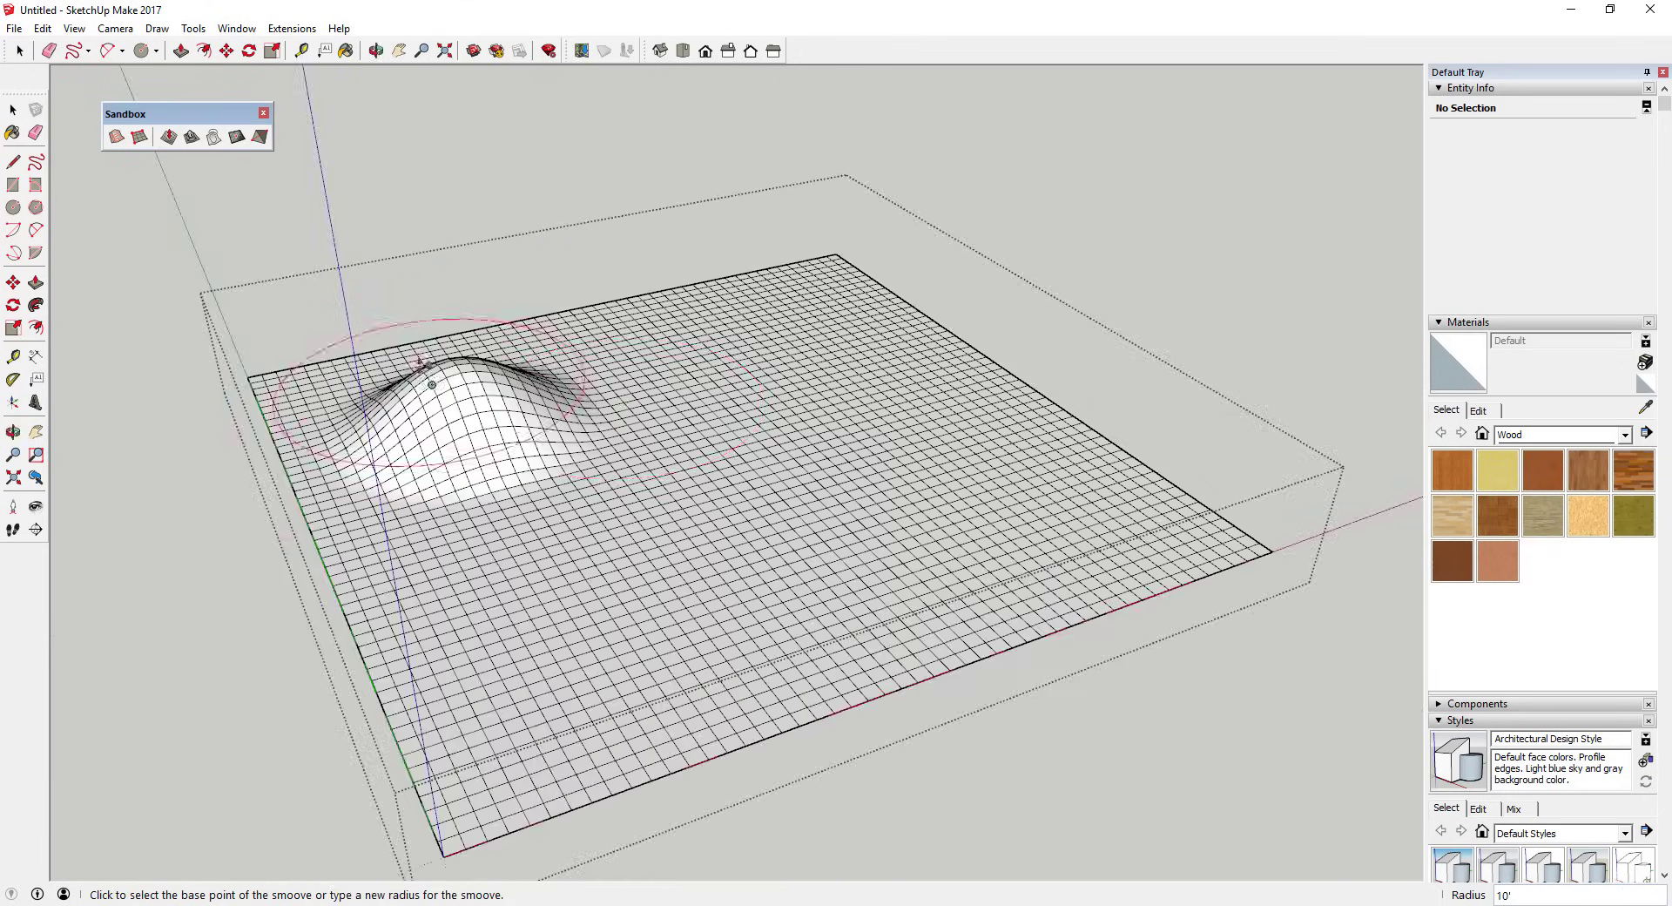
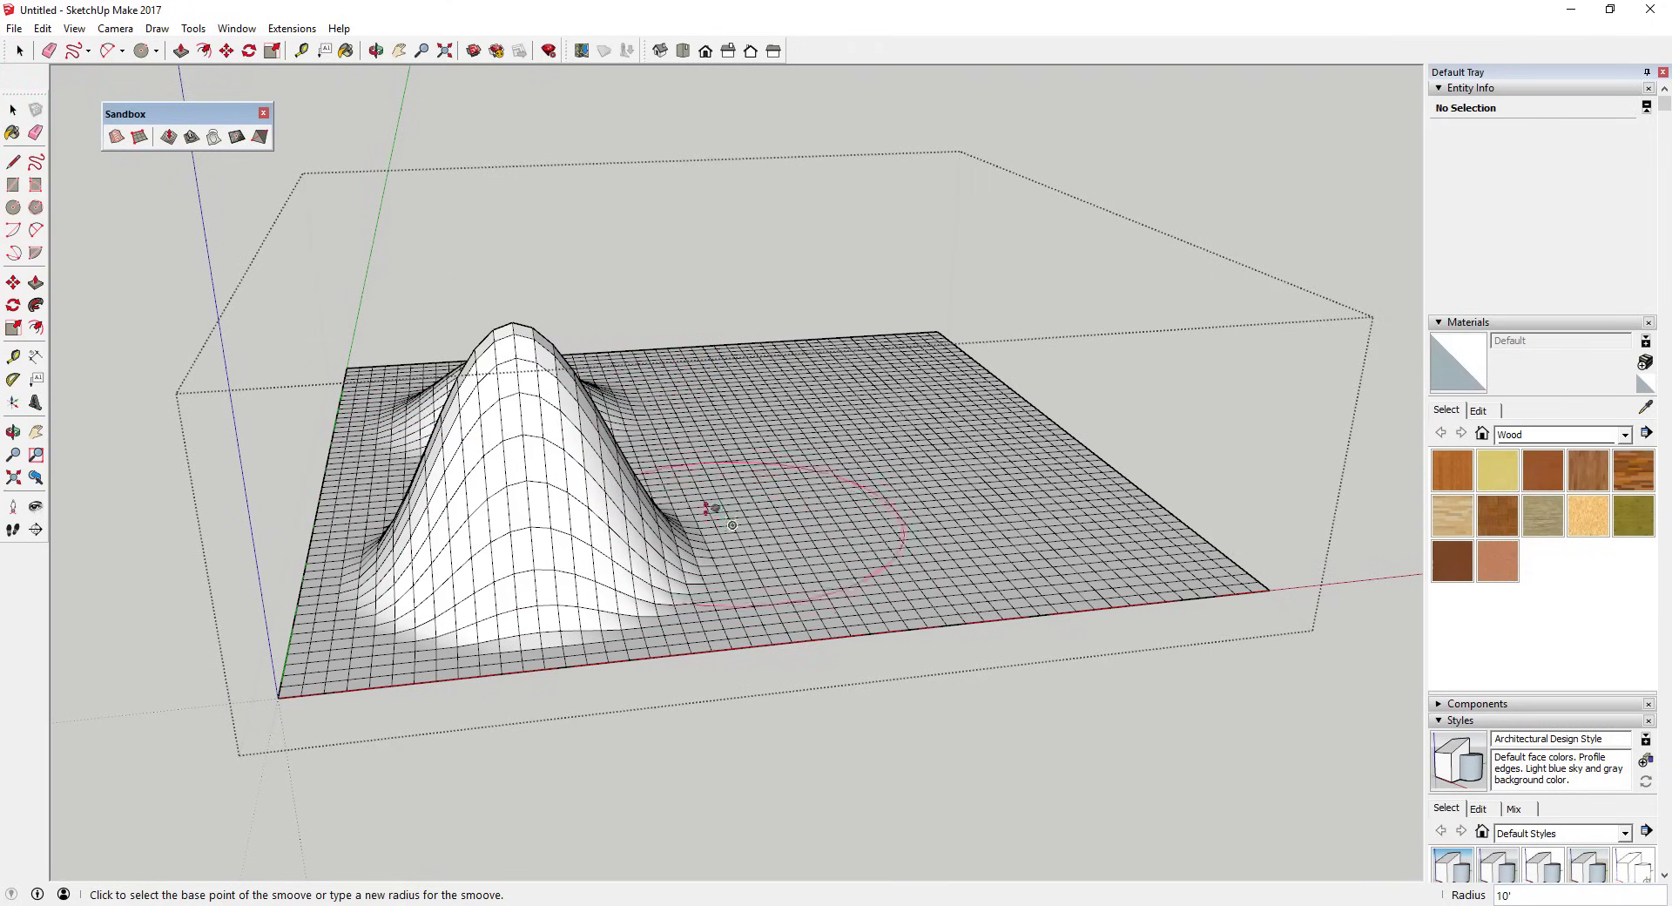
# Lower the tall hill into a mound, raise a mound between the hills, and sink a hollow
pyautogui.click(513, 323)
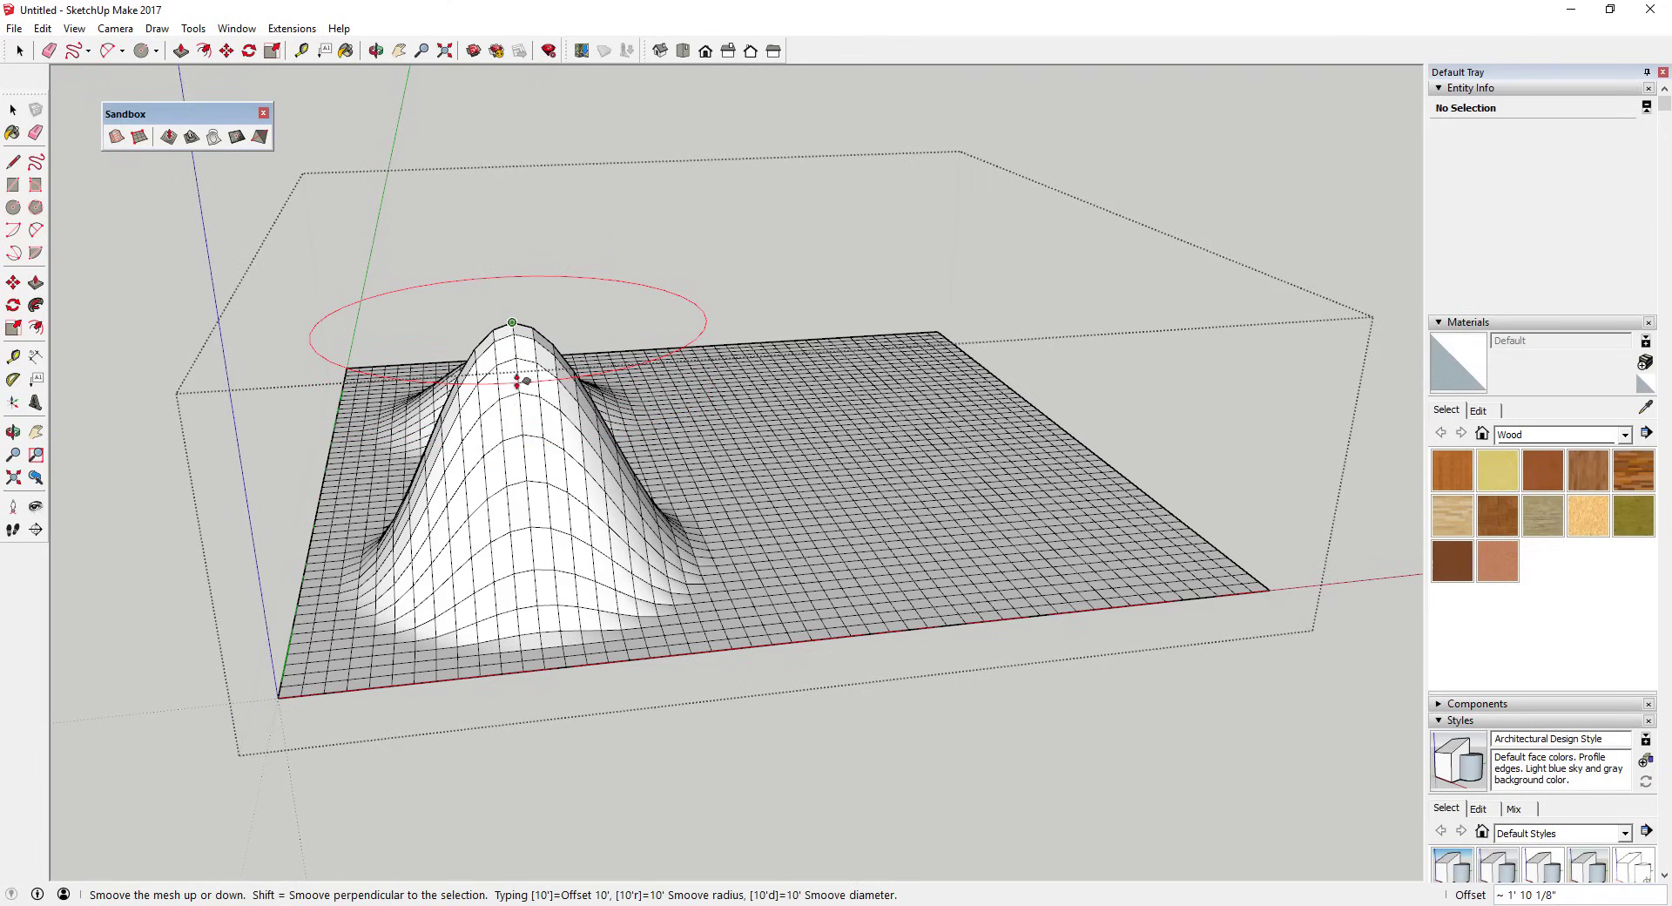
pyautogui.click(541, 548)
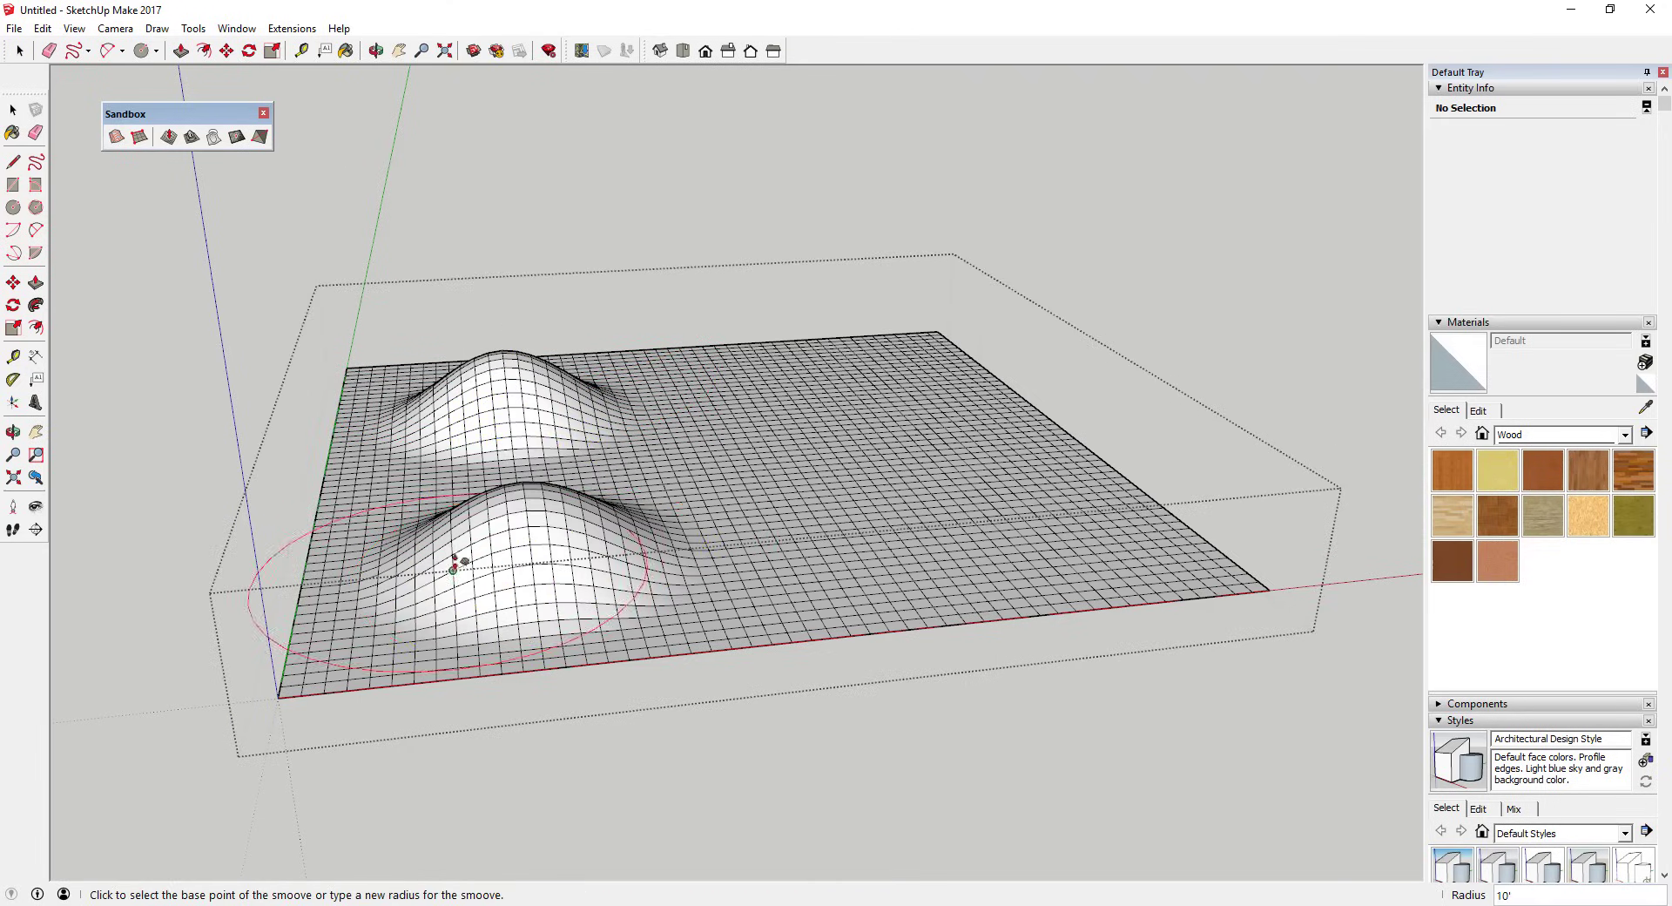
pyautogui.click(677, 461)
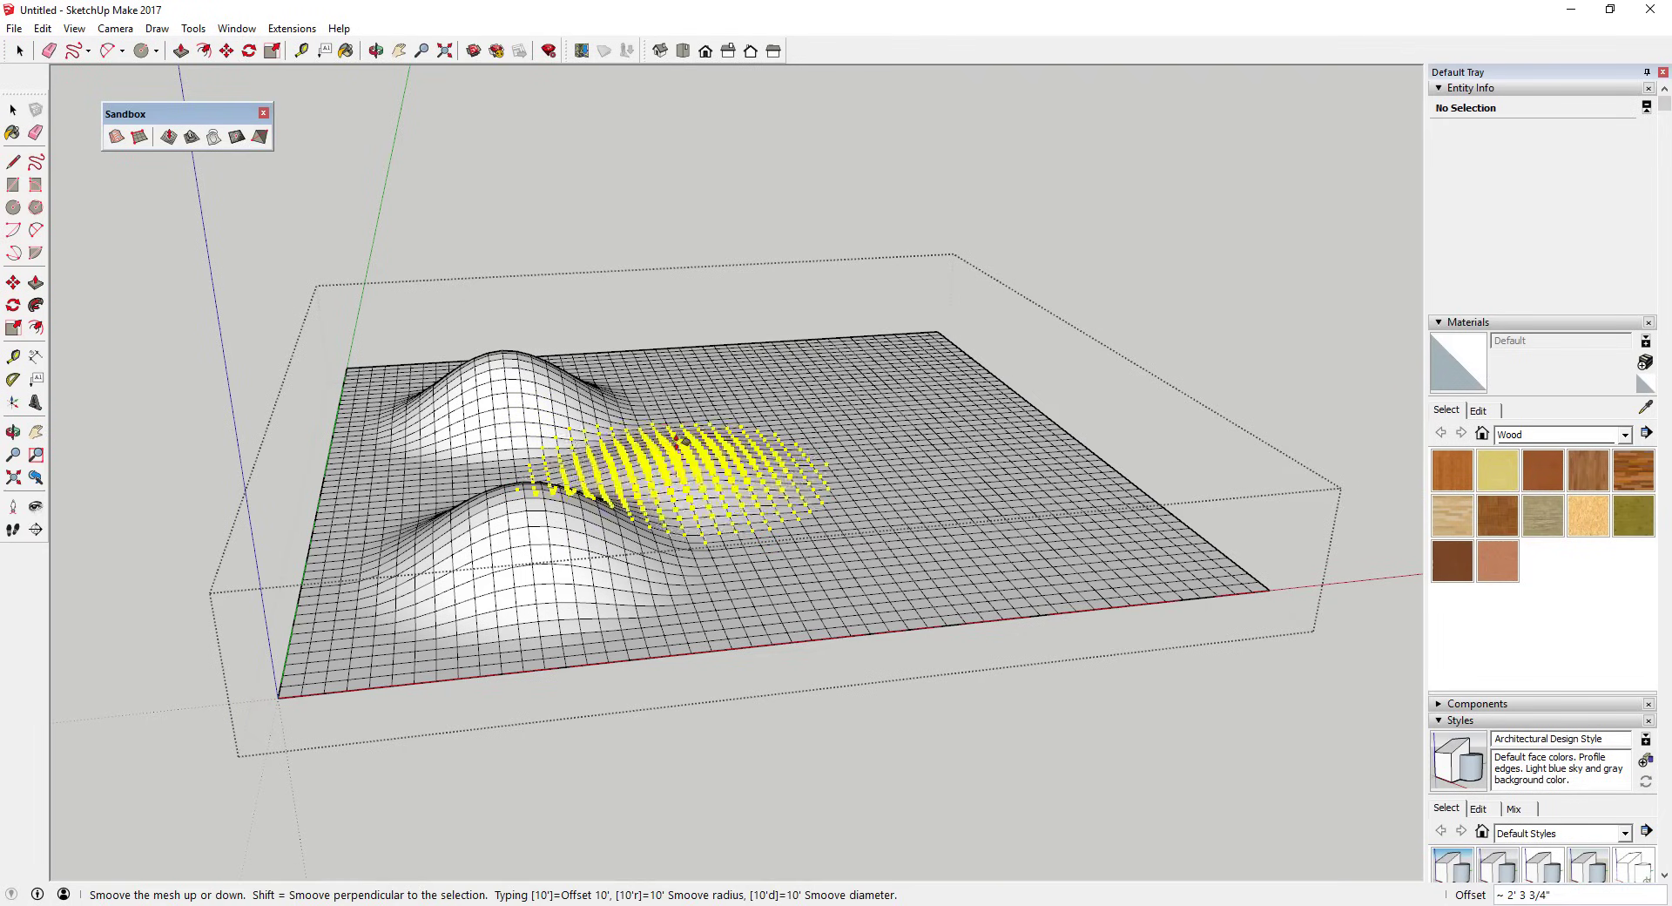
pyautogui.click(677, 422)
pyautogui.click(430, 441)
pyautogui.click(432, 440)
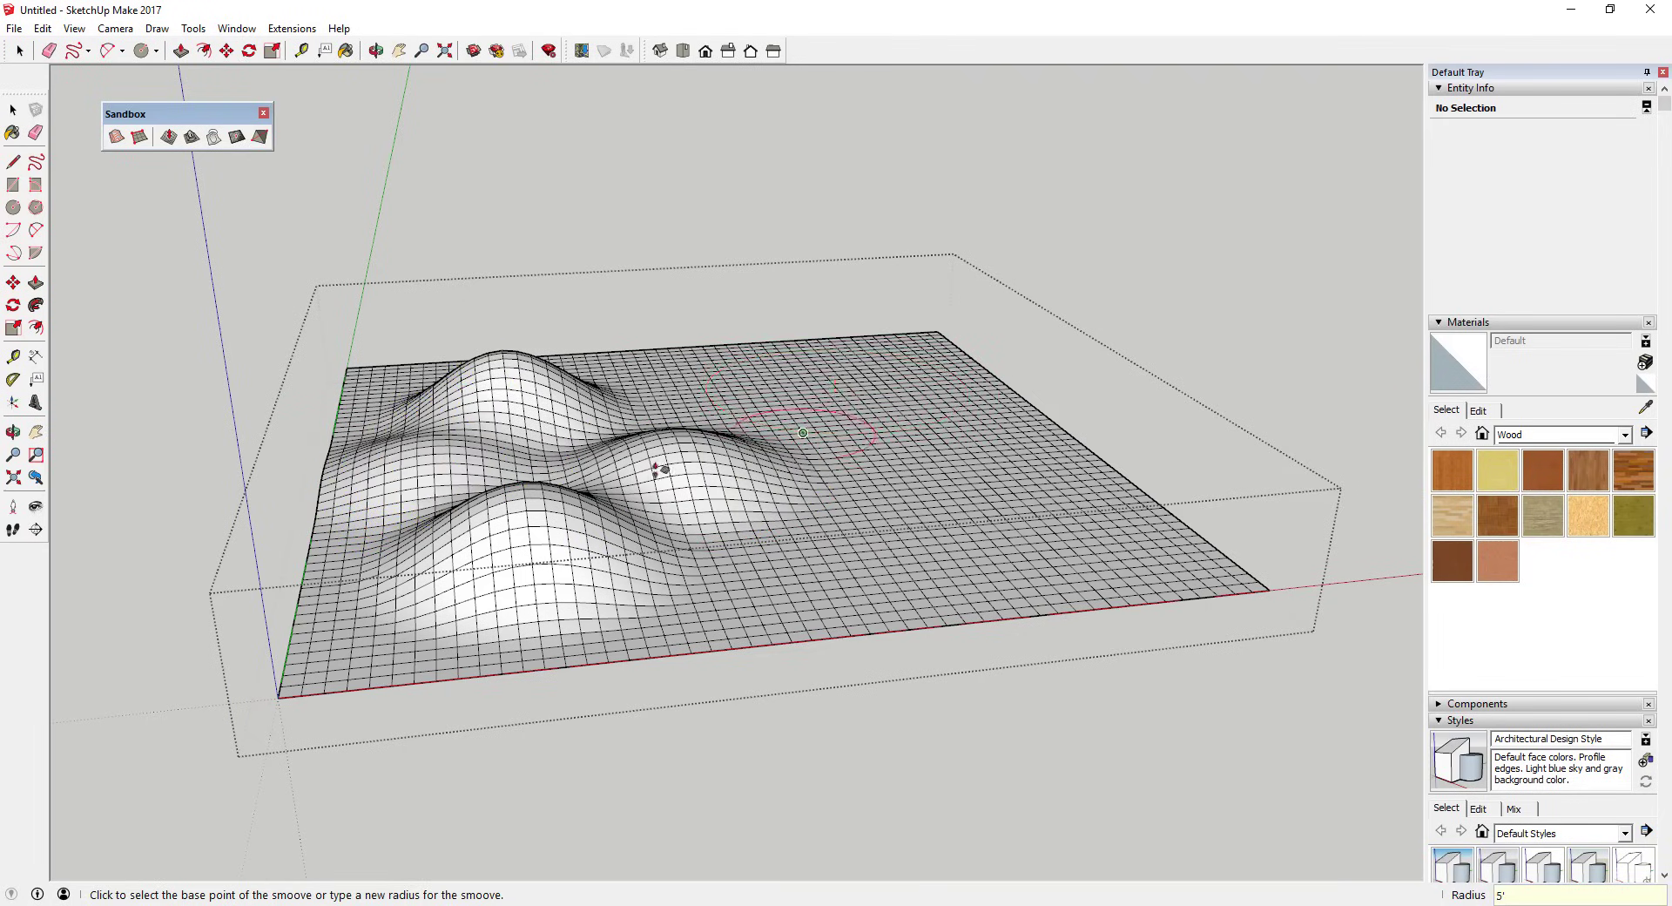
pyautogui.click(532, 473)
pyautogui.click(532, 521)
# Raise a mound on the flat grid, try a 30 bump upper right, then undo the spike
pyautogui.moveTo(532, 522); pyautogui.dragTo(575, 566, button='middle')
pyautogui.scroll(3, 529, 510)
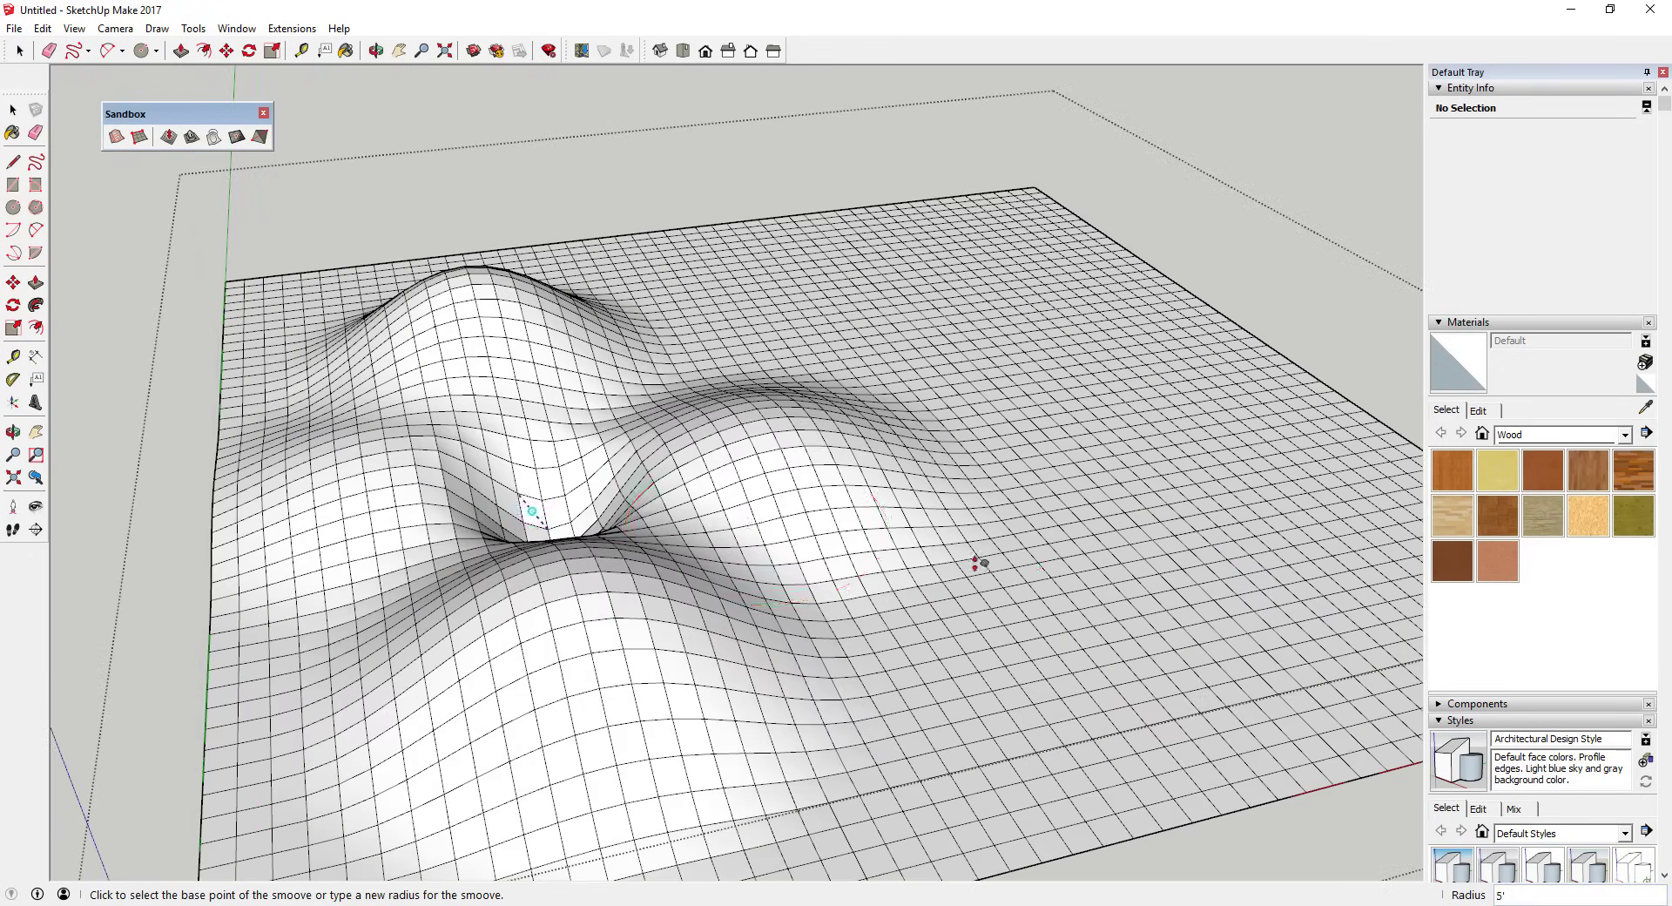
pyautogui.click(1061, 562)
pyautogui.click(1045, 333)
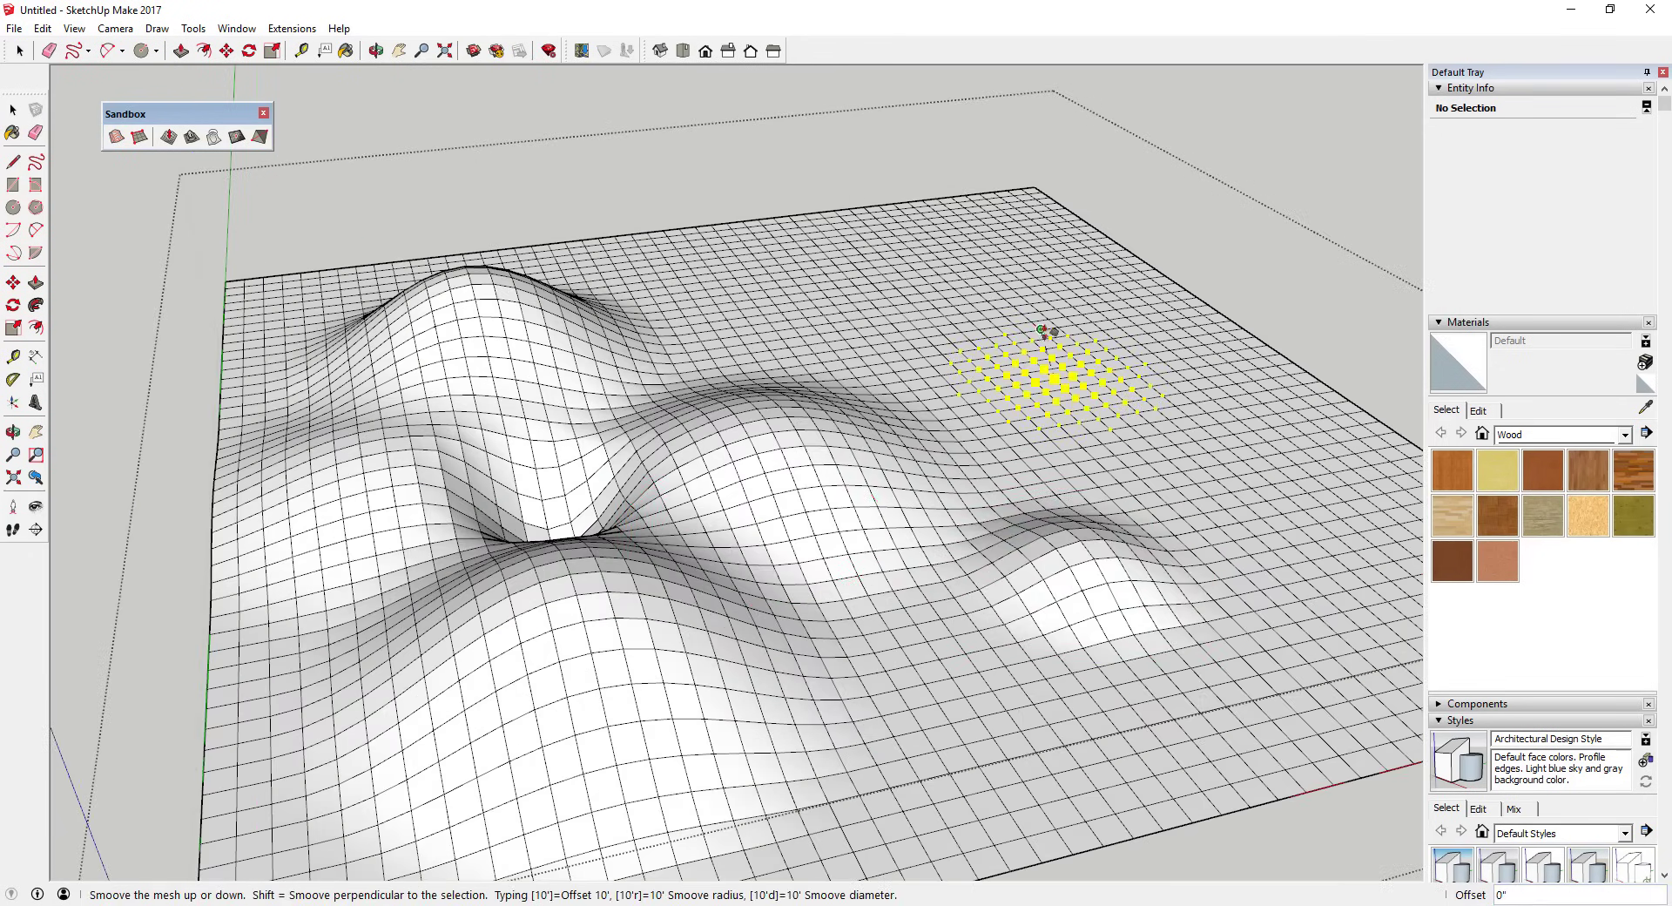
pyautogui.scroll(-2, 936, 336)
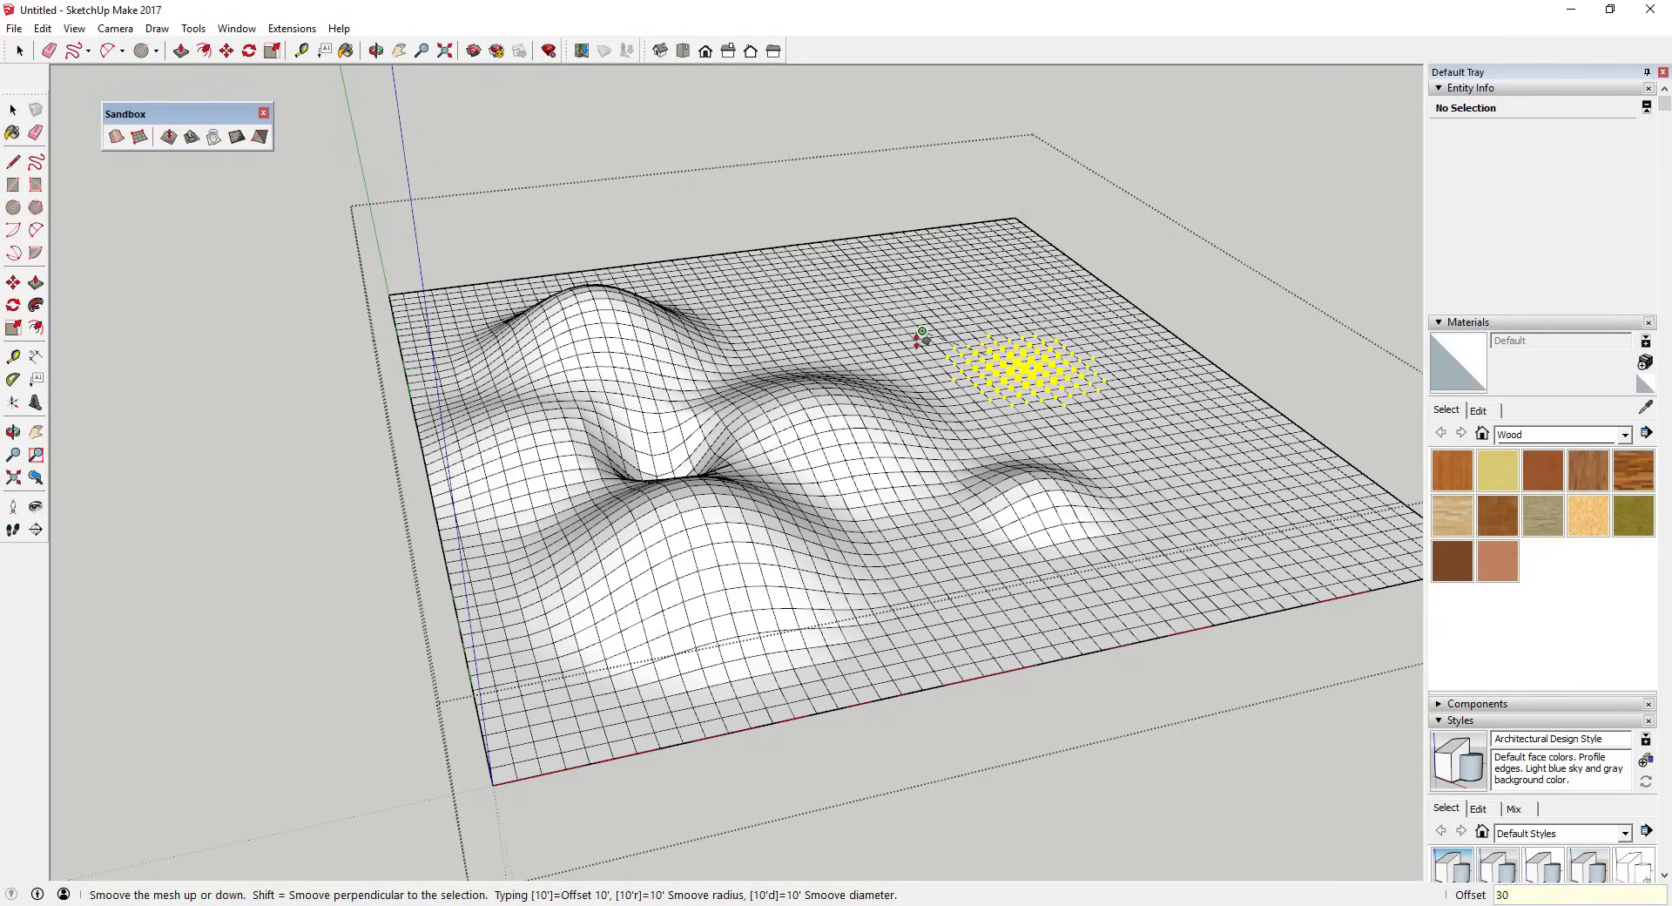
pyautogui.write('30')
pyautogui.press('Return')
pyautogui.scroll(-4, 854, 413)
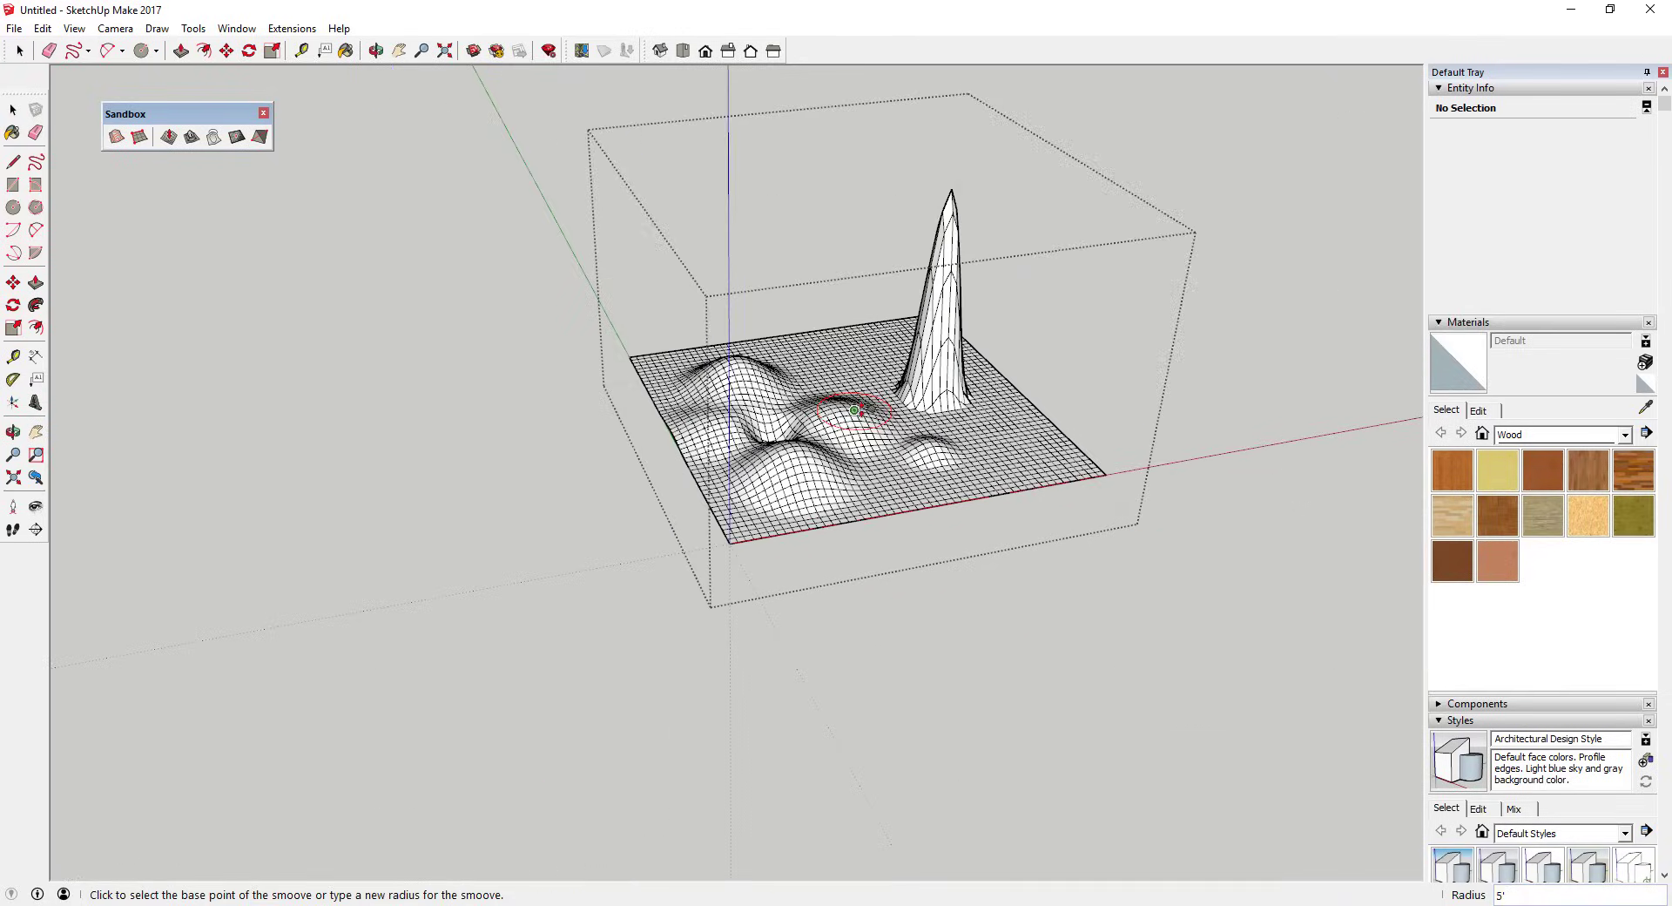
pyautogui.hotkey('ctrl', 'z')
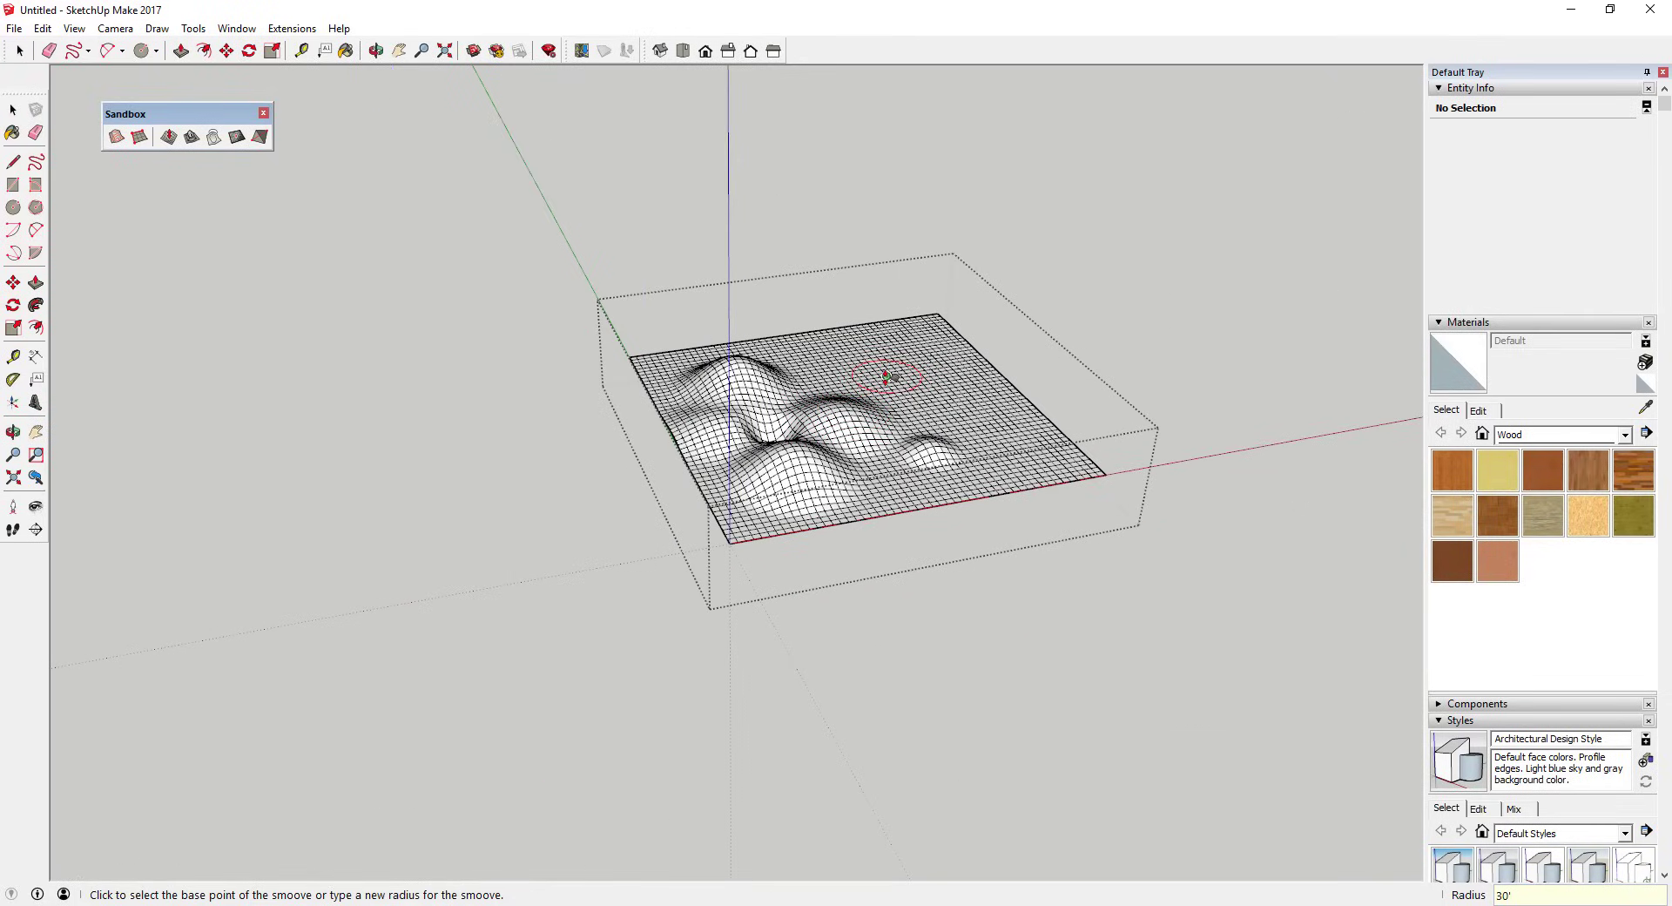
# Lift most of the grid with a wide 30' radius smoove, then view the rolling terrain
pyautogui.click(863, 402)
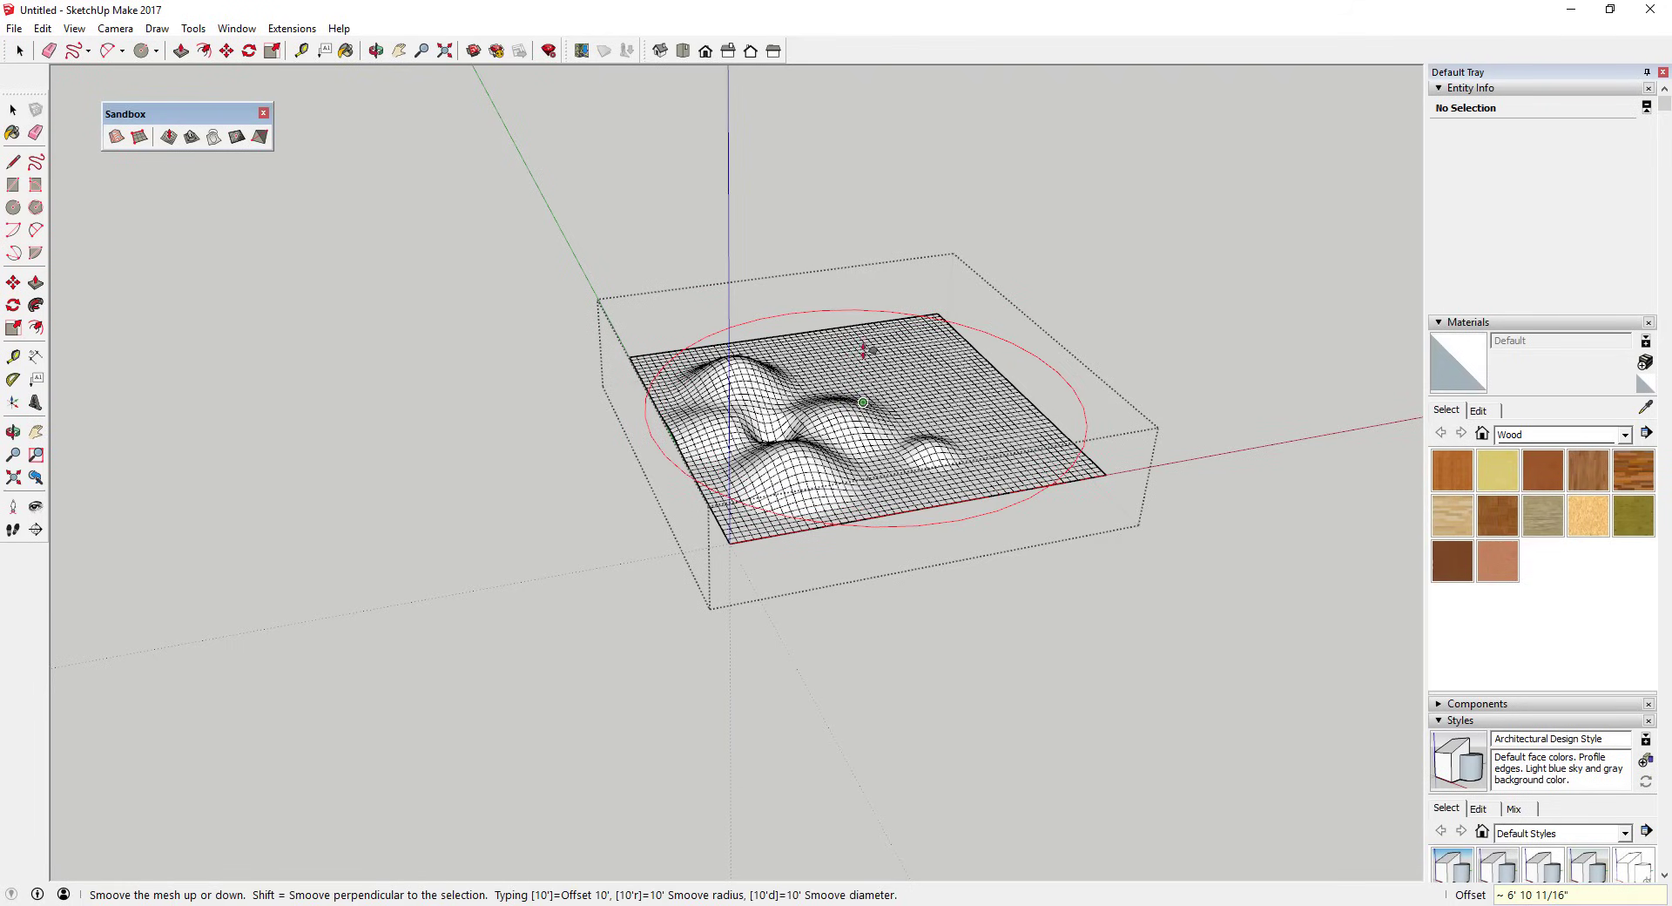
pyautogui.click(864, 346)
pyautogui.click(865, 346)
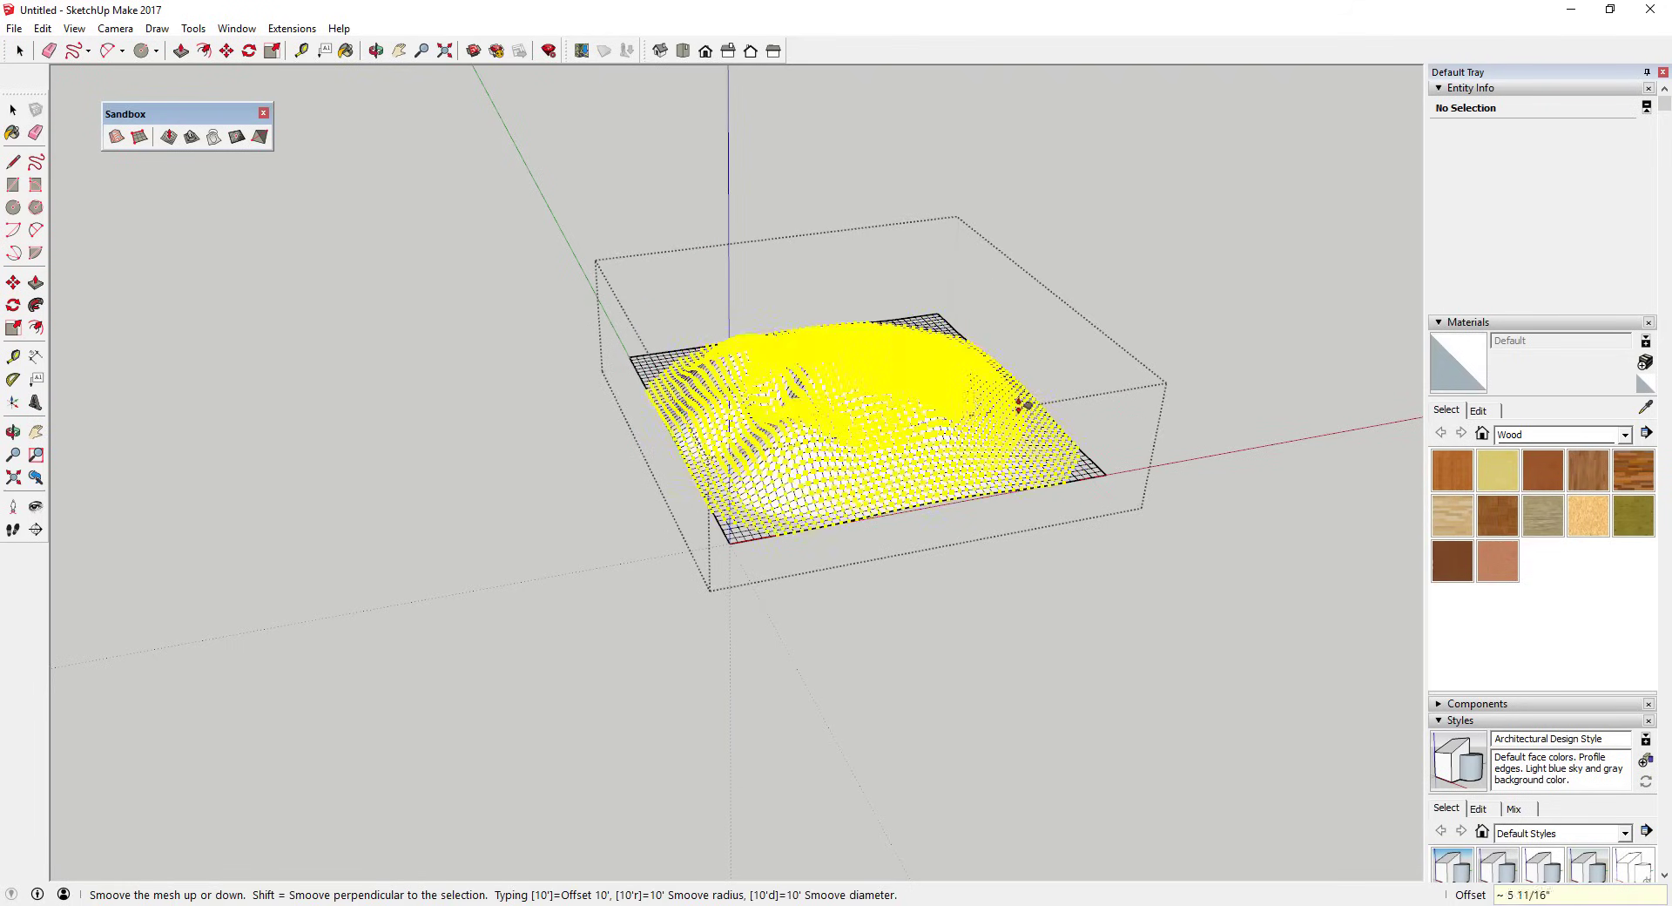
pyautogui.press('space')
pyautogui.moveTo(1023, 405); pyautogui.dragTo(662, 416, button='middle')
pyautogui.scroll(6, 1137, 473)
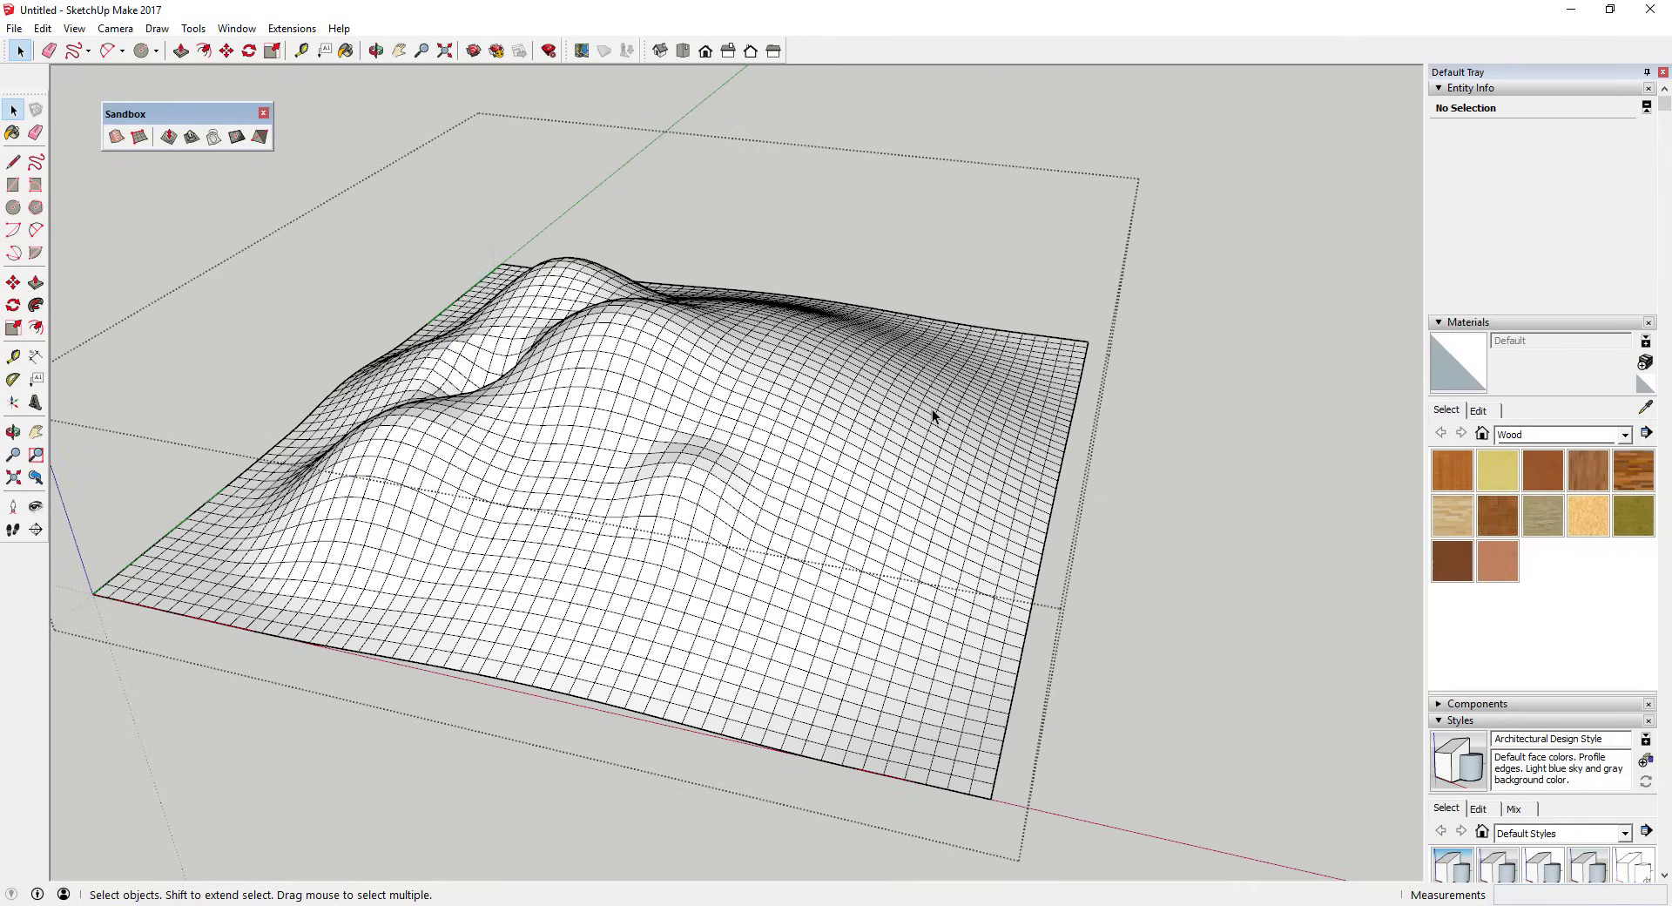
# Leave the grid terrain group and zoom over to the contour terrain
pyautogui.scroll(-5, 907, 402)
pyautogui.click(833, 414)
pyautogui.scroll(4, 831, 417)
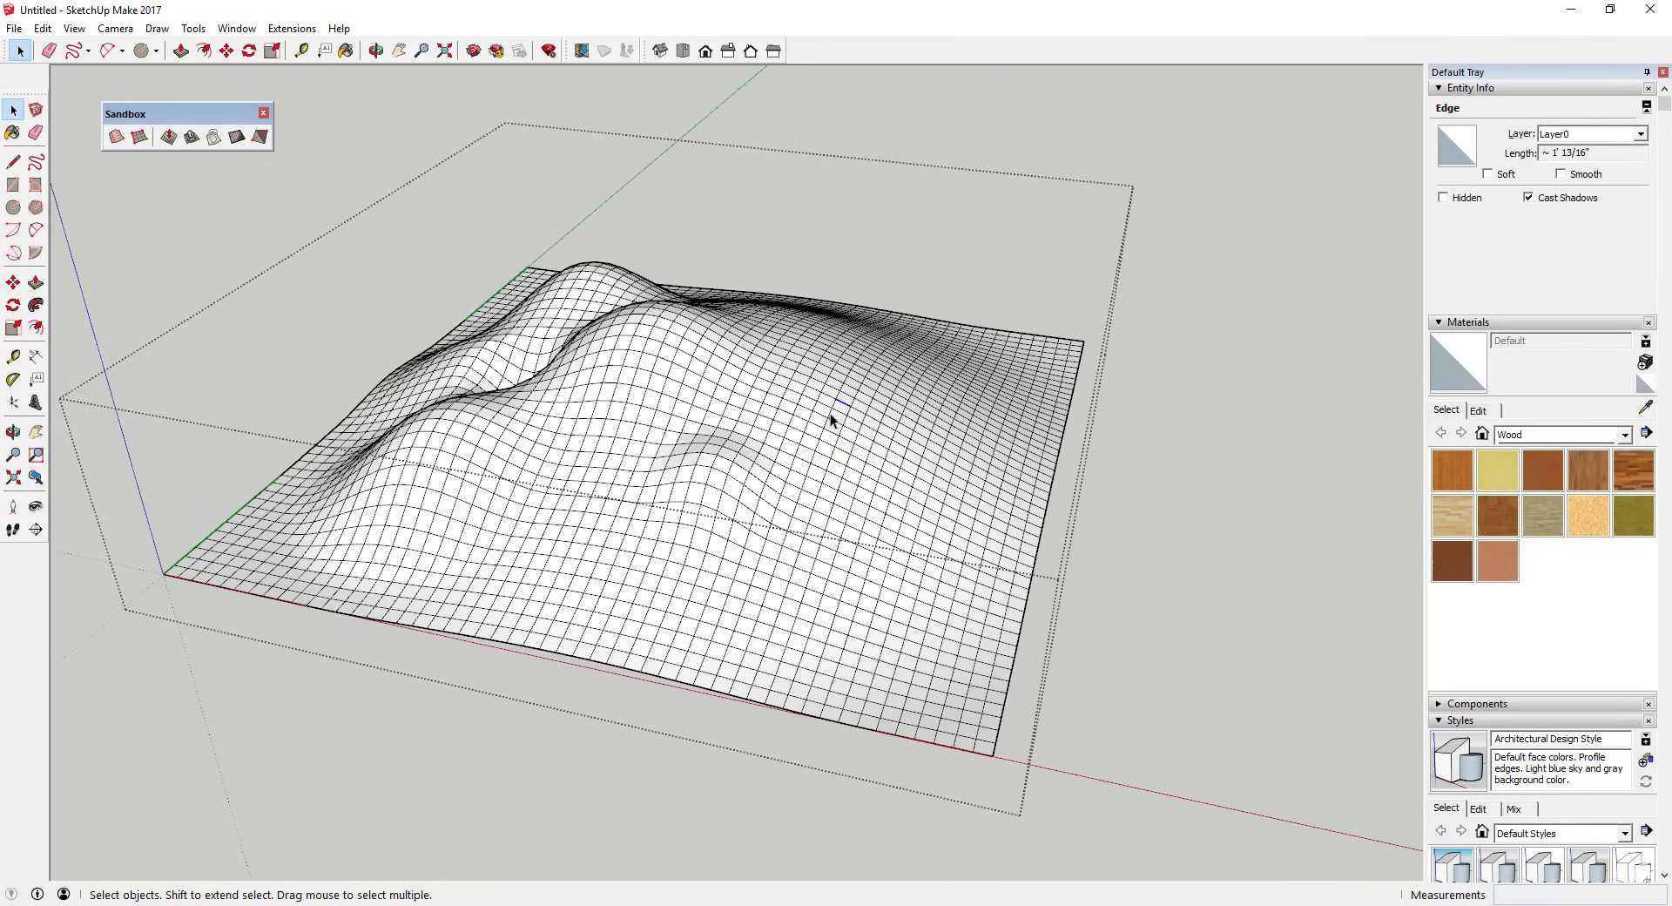
pyautogui.moveTo(855, 453); pyautogui.dragTo(896, 384, button='middle')
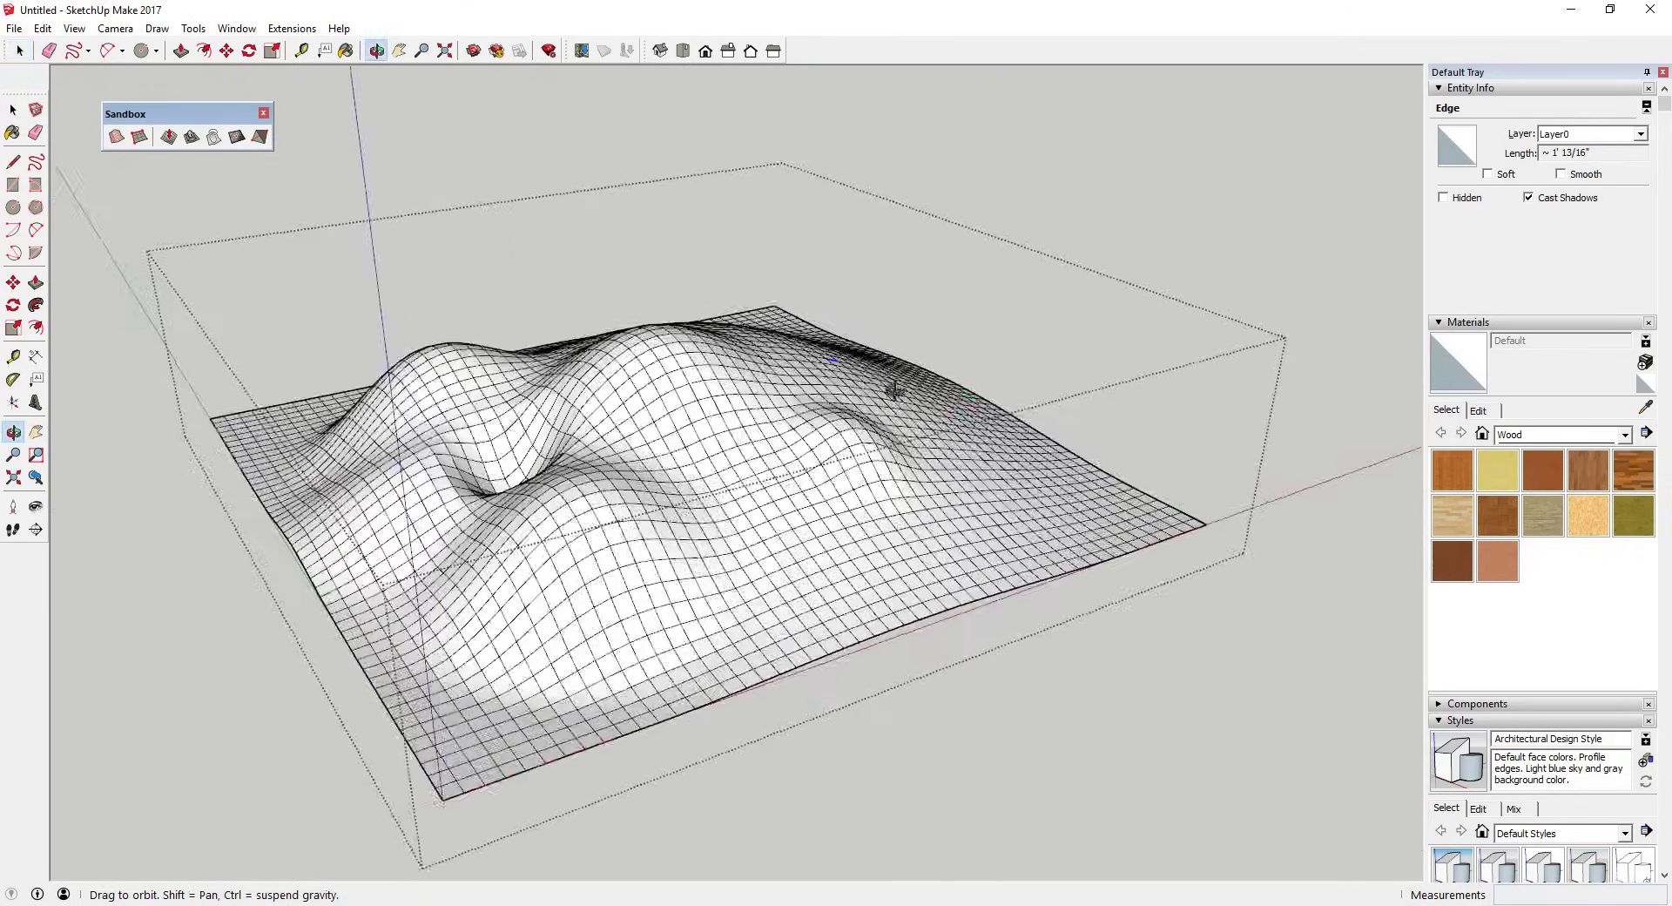
pyautogui.scroll(-6, 735, 381)
pyautogui.click(1012, 398)
pyautogui.scroll(-6, 640, 382)
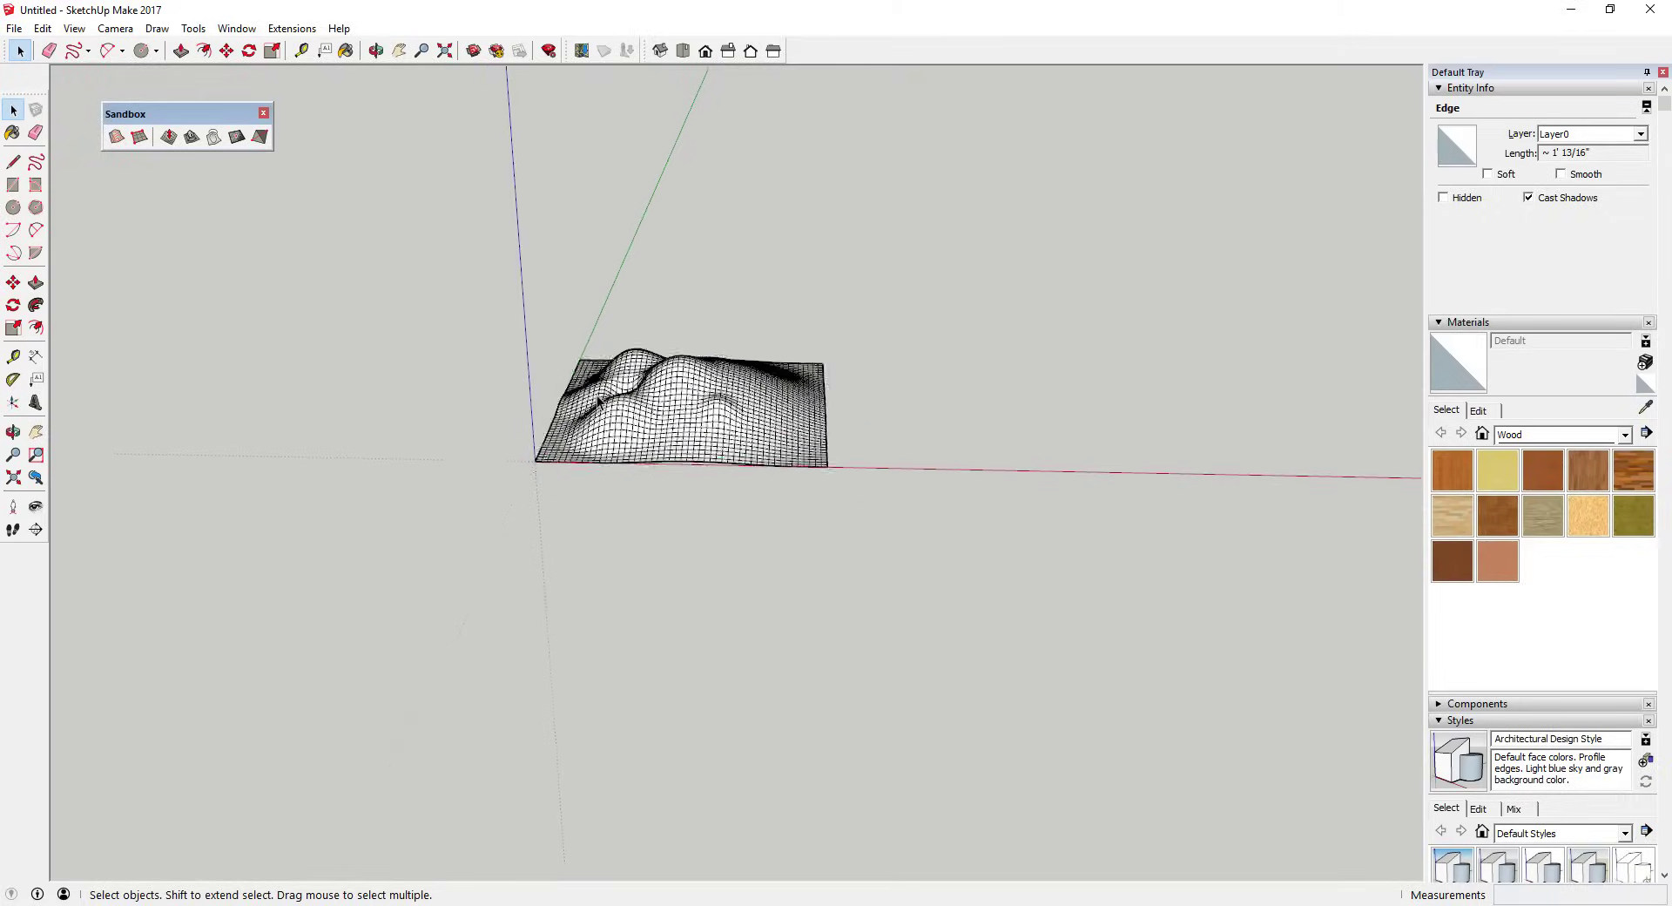
pyautogui.scroll(6, 1077, 383)
pyautogui.scroll(5, 1045, 416)
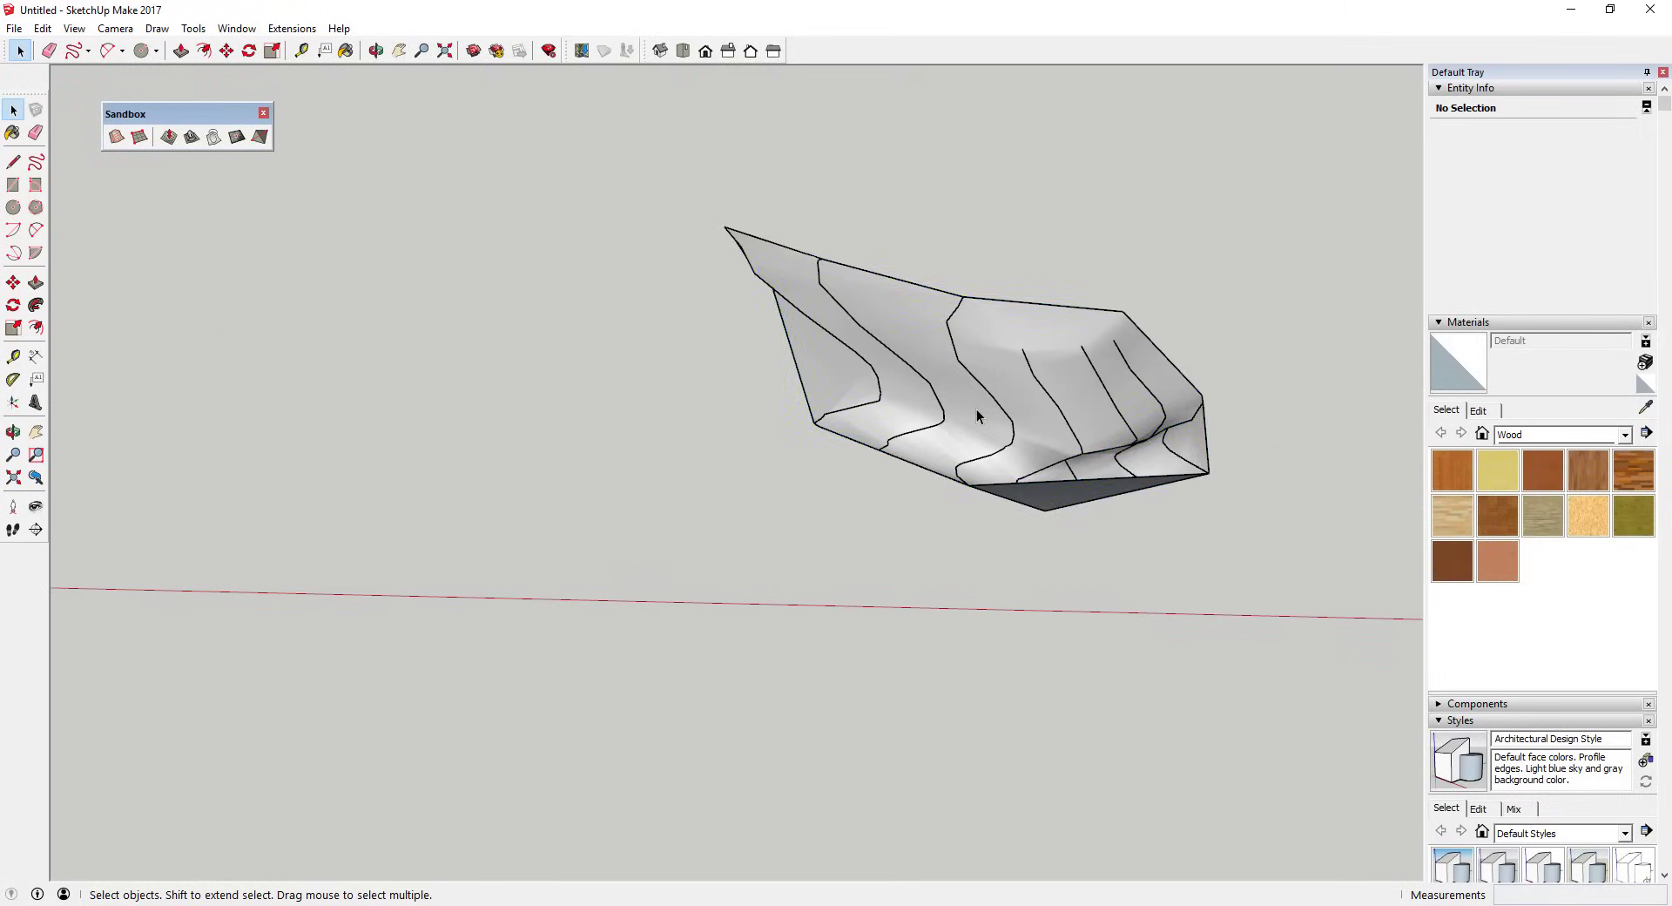
# Open the contour terrain group for editing and orbit steeply above it
pyautogui.doubleClick(976, 409)
pyautogui.doubleClick(911, 399)
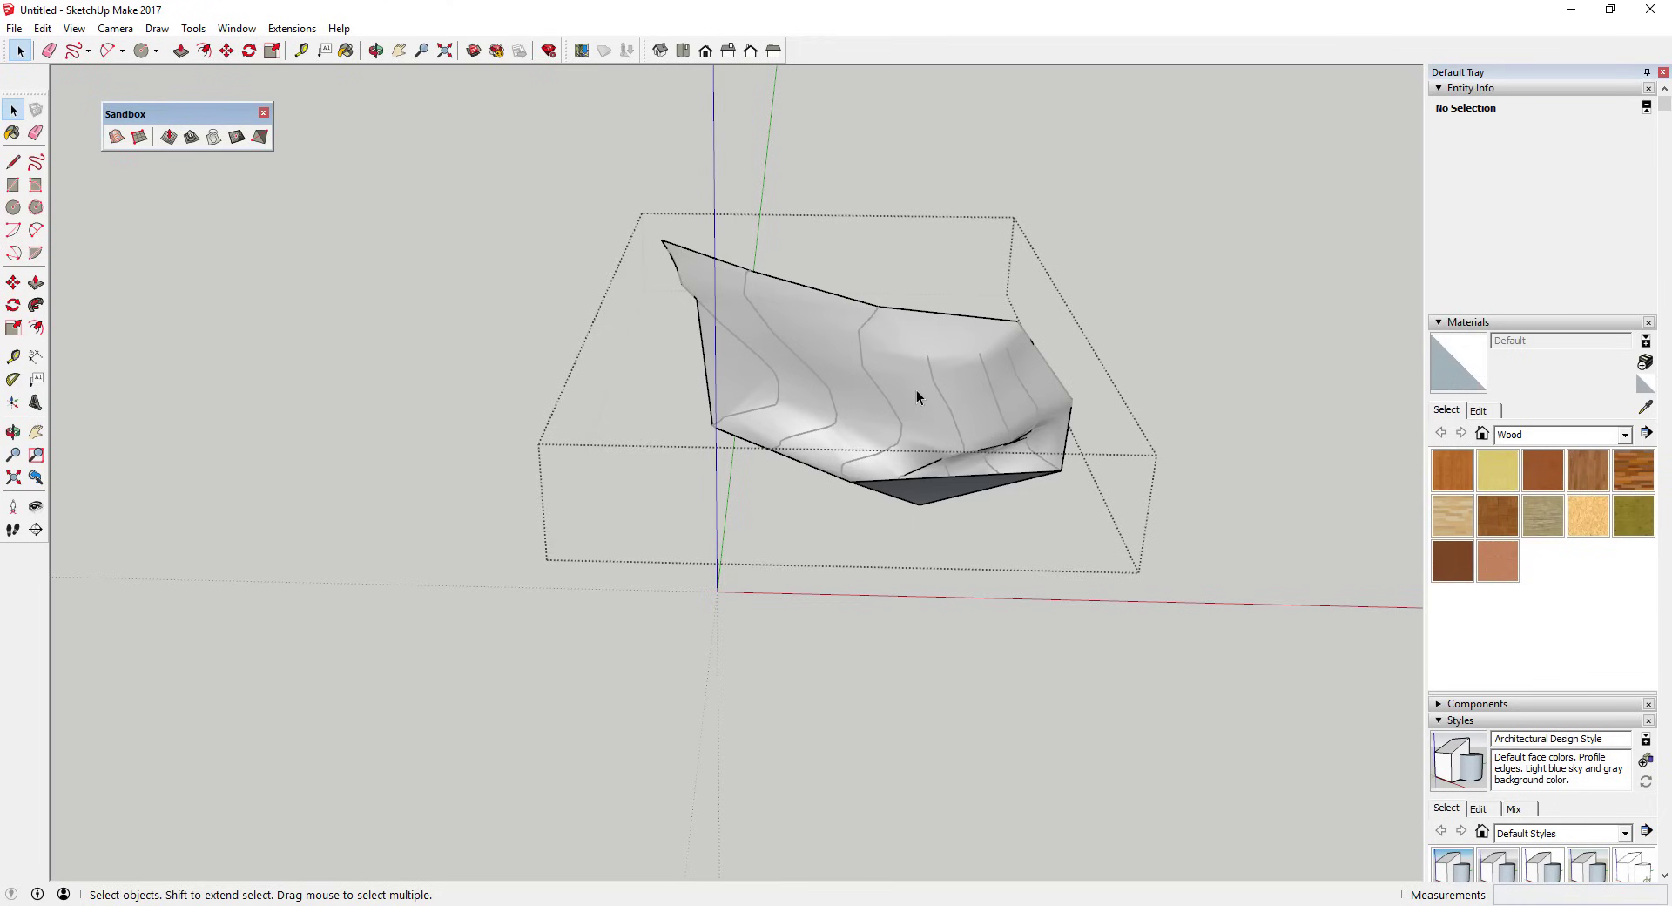
pyautogui.click(916, 389)
pyautogui.click(1204, 357)
pyautogui.doubleClick(1028, 390)
pyautogui.moveTo(1026, 384); pyautogui.dragTo(910, 331, button='middle')
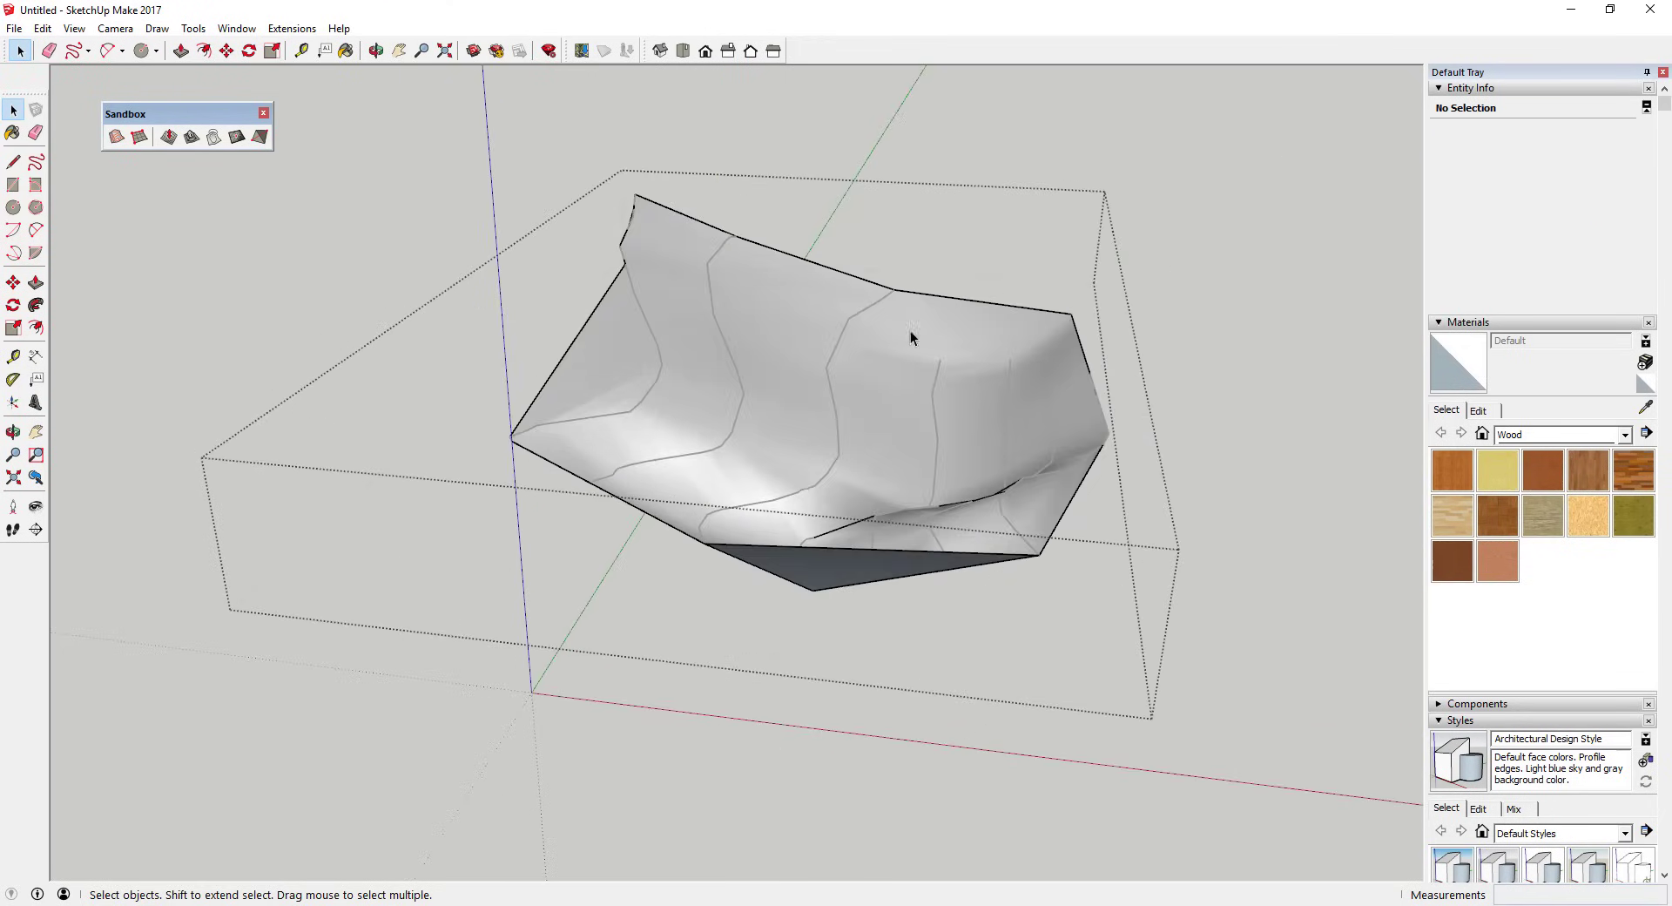
# Smoove the contour mesh upward at its centre, the right ridge, and the left side
pyautogui.click(168, 138)
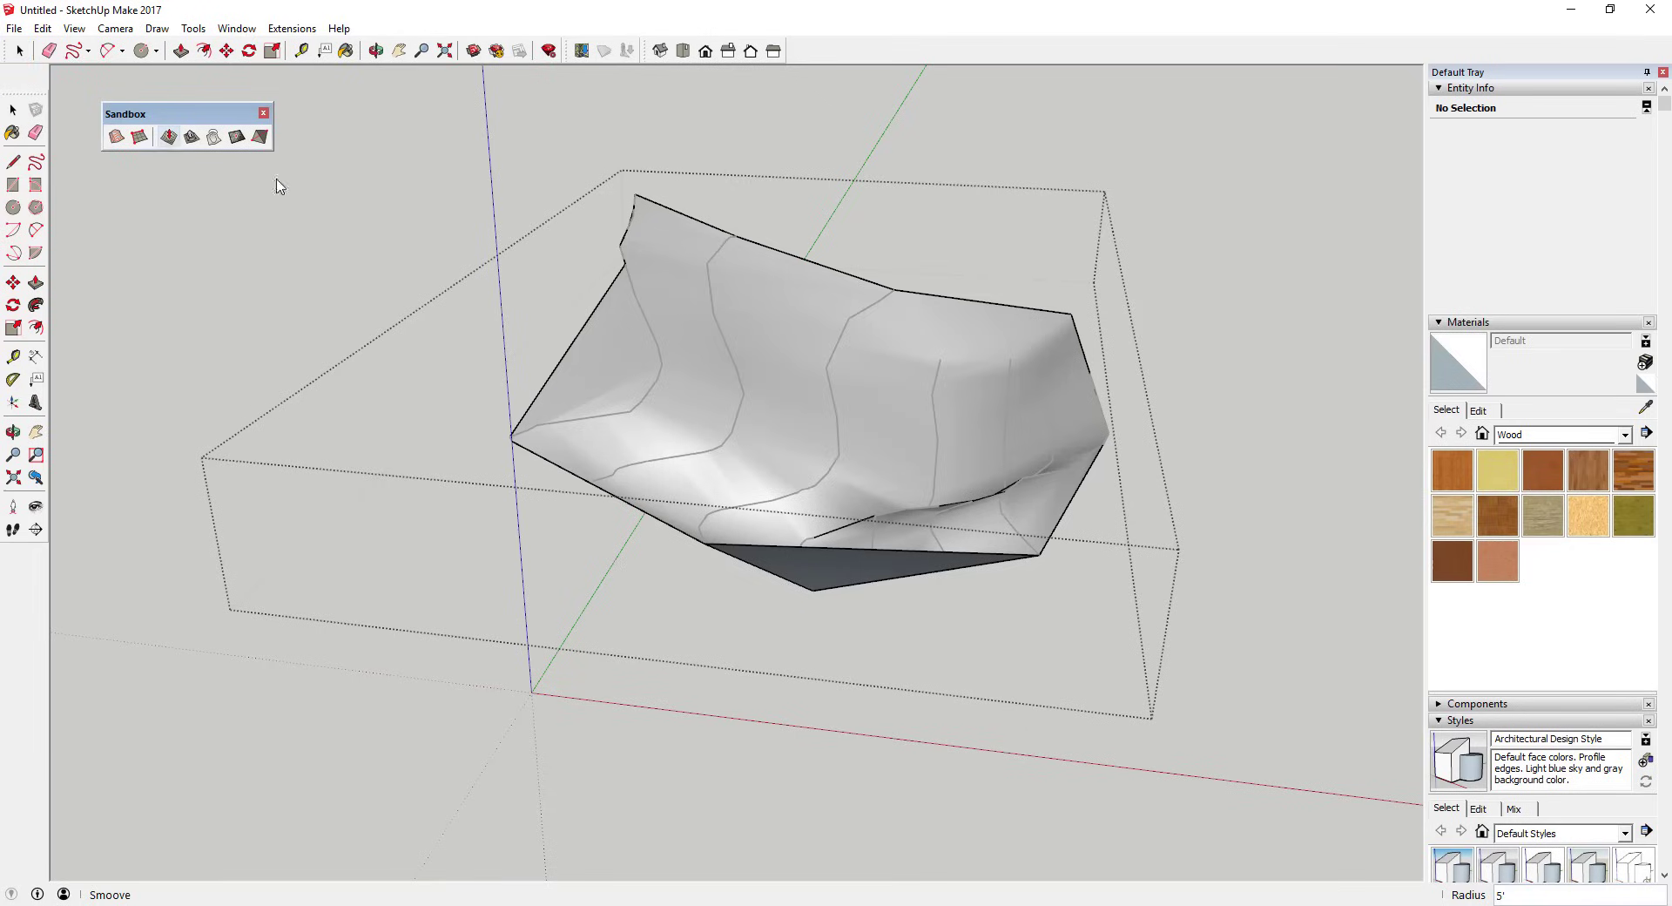
pyautogui.click(835, 399)
pyautogui.click(830, 375)
pyautogui.click(900, 357)
pyautogui.click(909, 320)
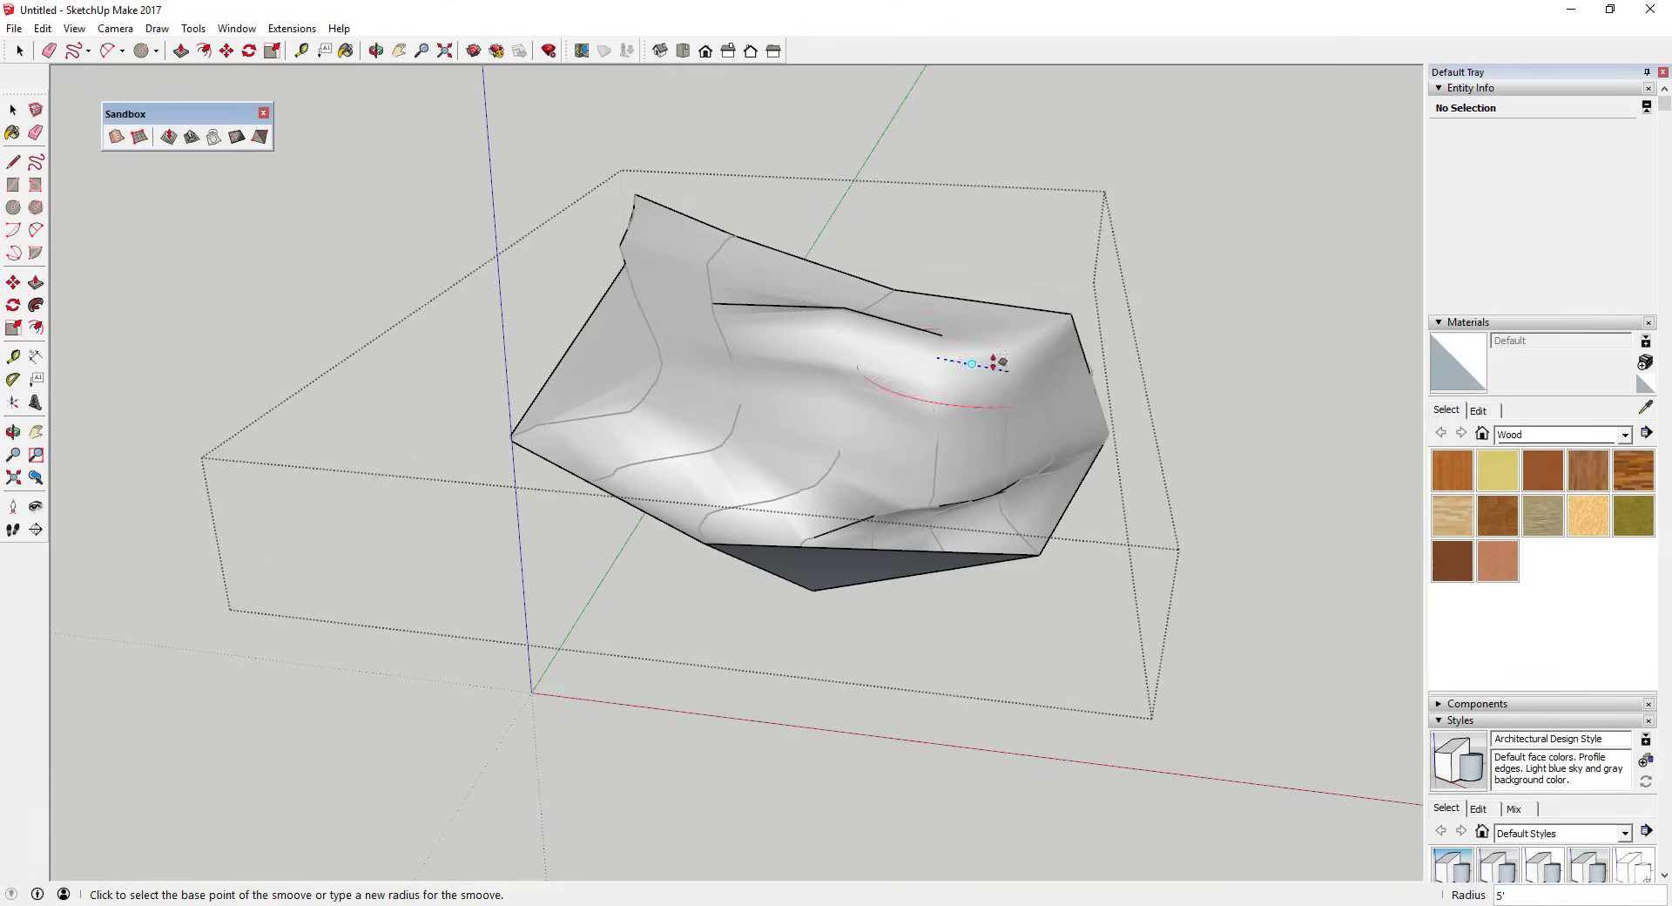
pyautogui.click(994, 363)
pyautogui.click(1001, 387)
pyautogui.click(685, 428)
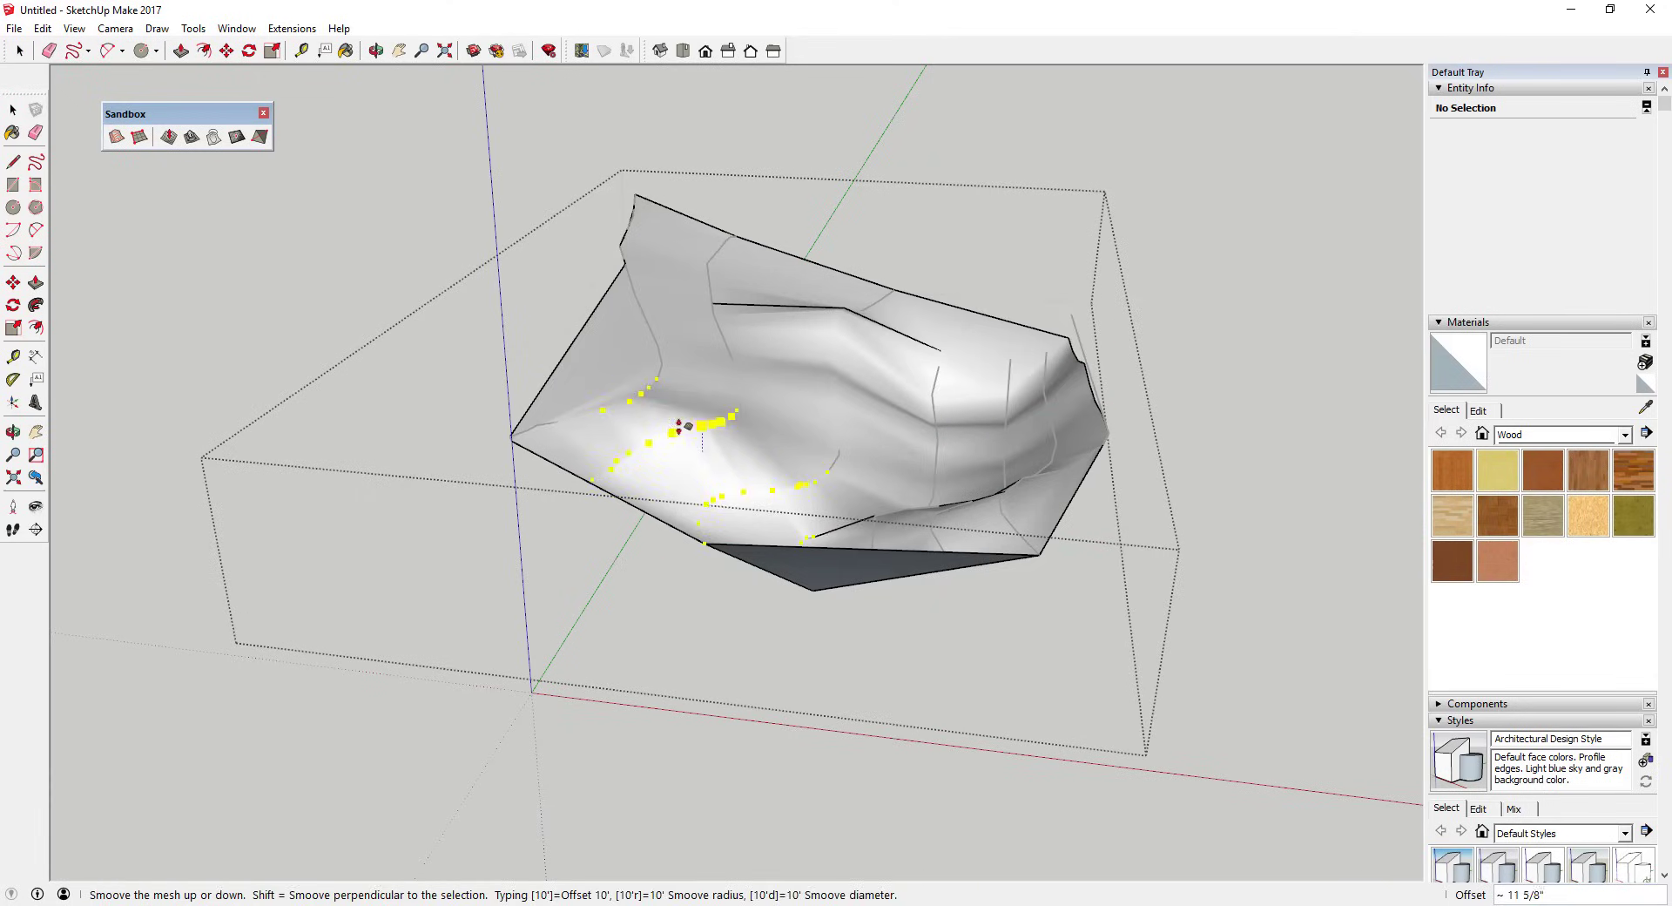
pyautogui.click(684, 315)
pyautogui.click(683, 267)
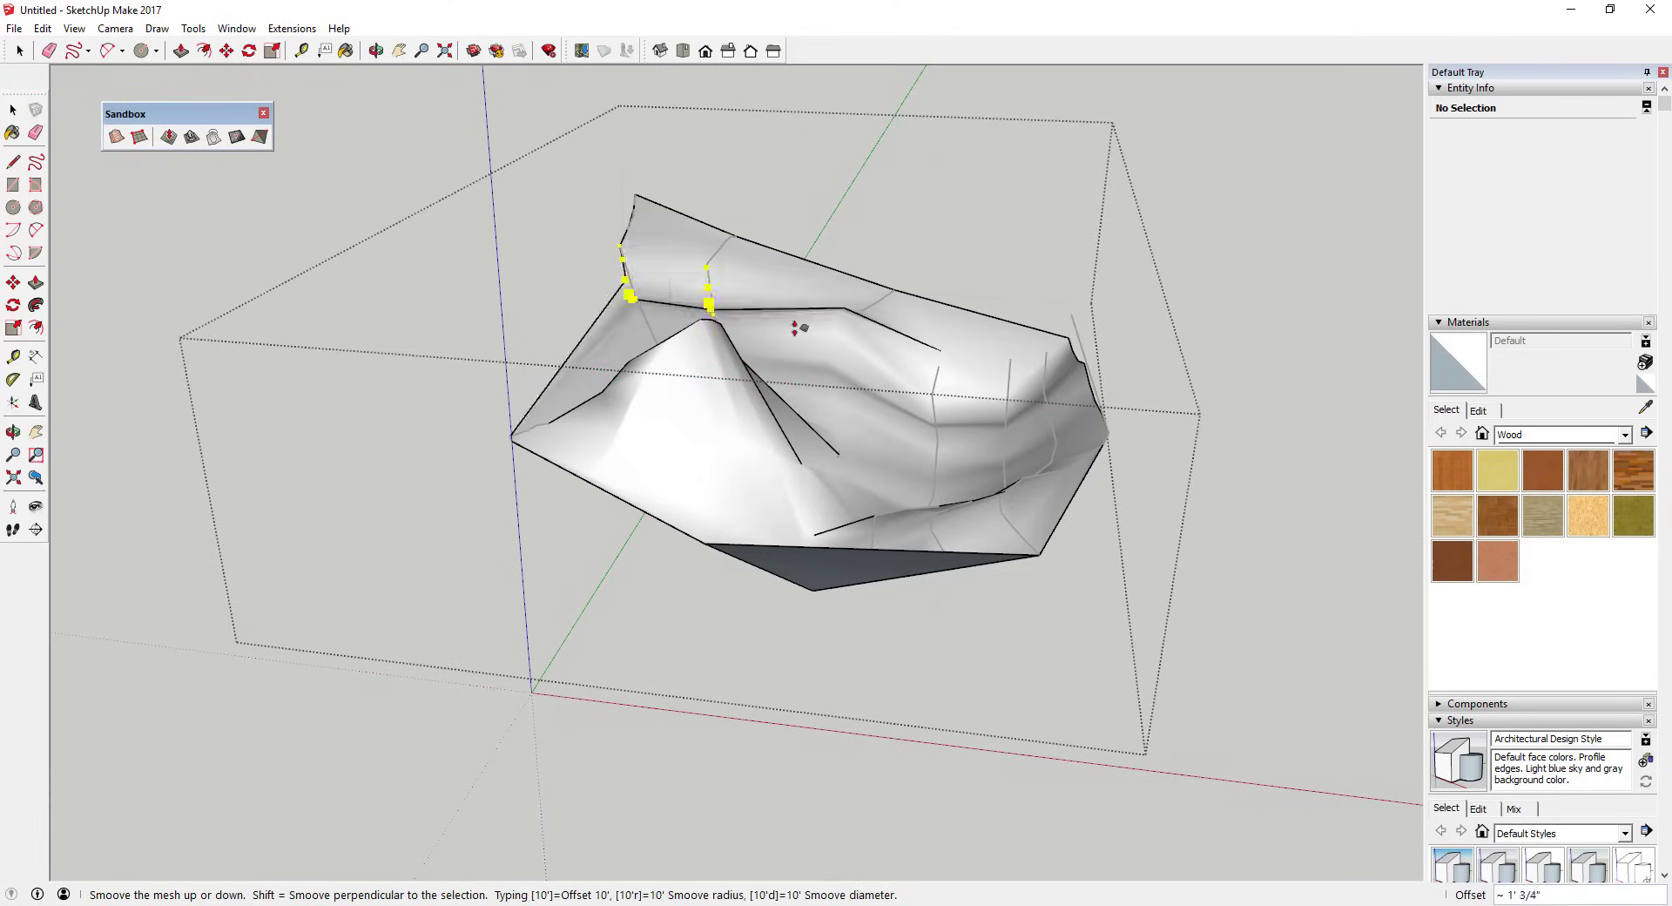
pyautogui.click(762, 273)
pyautogui.press('space')
# Orbit around the contour terrain and check the smoothed surface
pyautogui.click(765, 300)
pyautogui.moveTo(764, 300); pyautogui.dragTo(714, 343, button='middle')
pyautogui.click(713, 341)
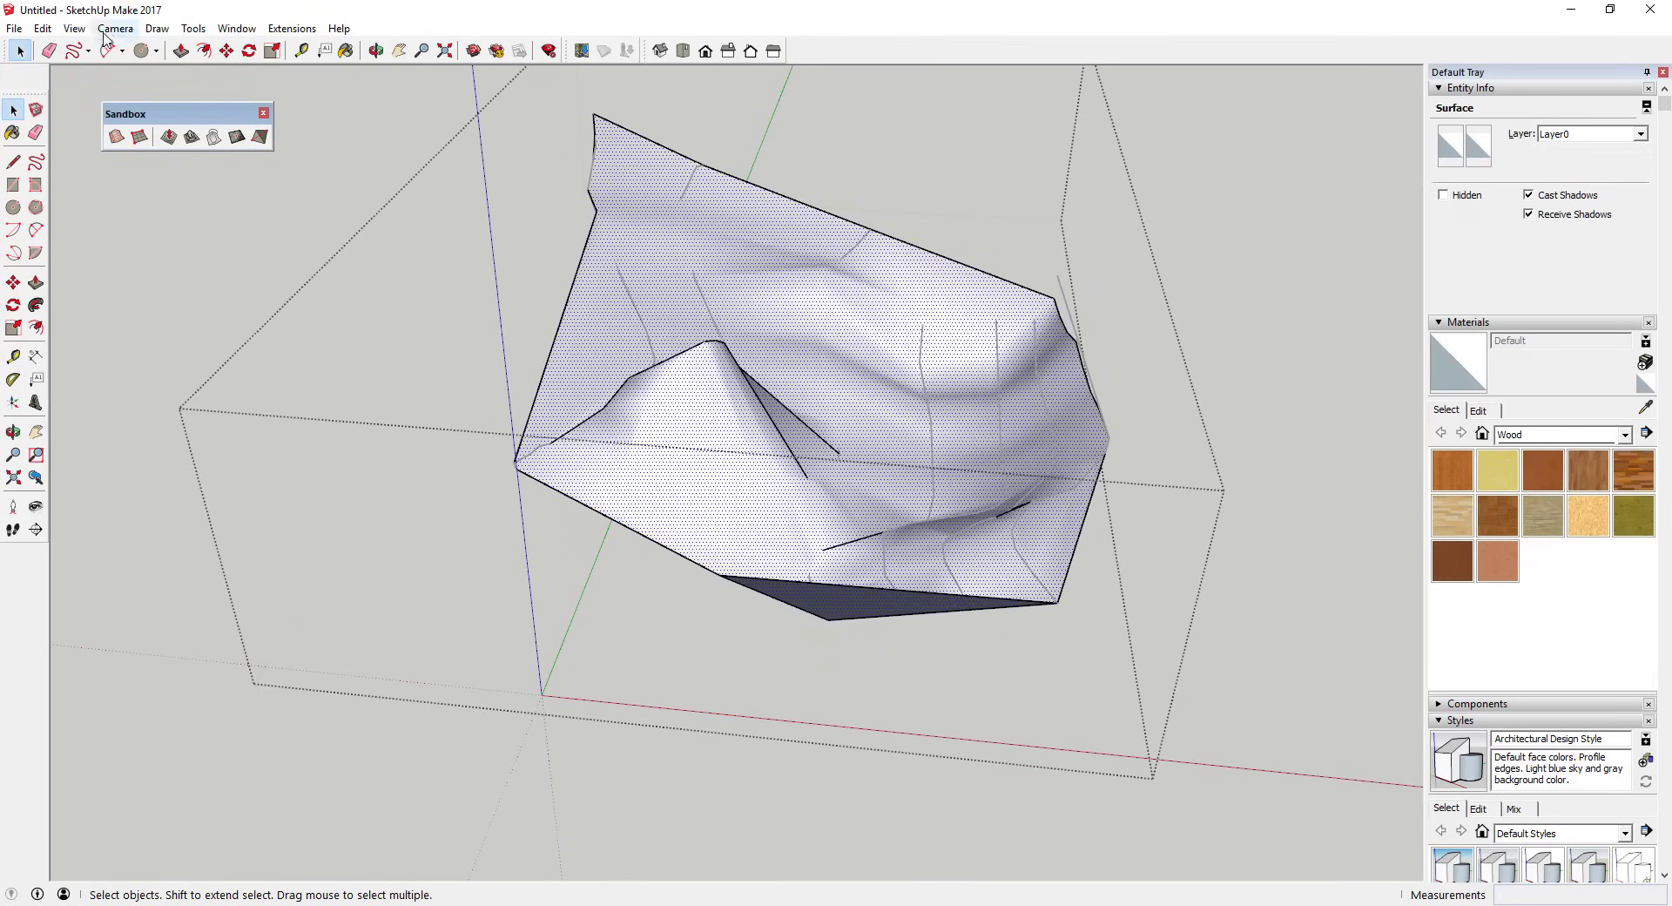
pyautogui.click(526, 361)
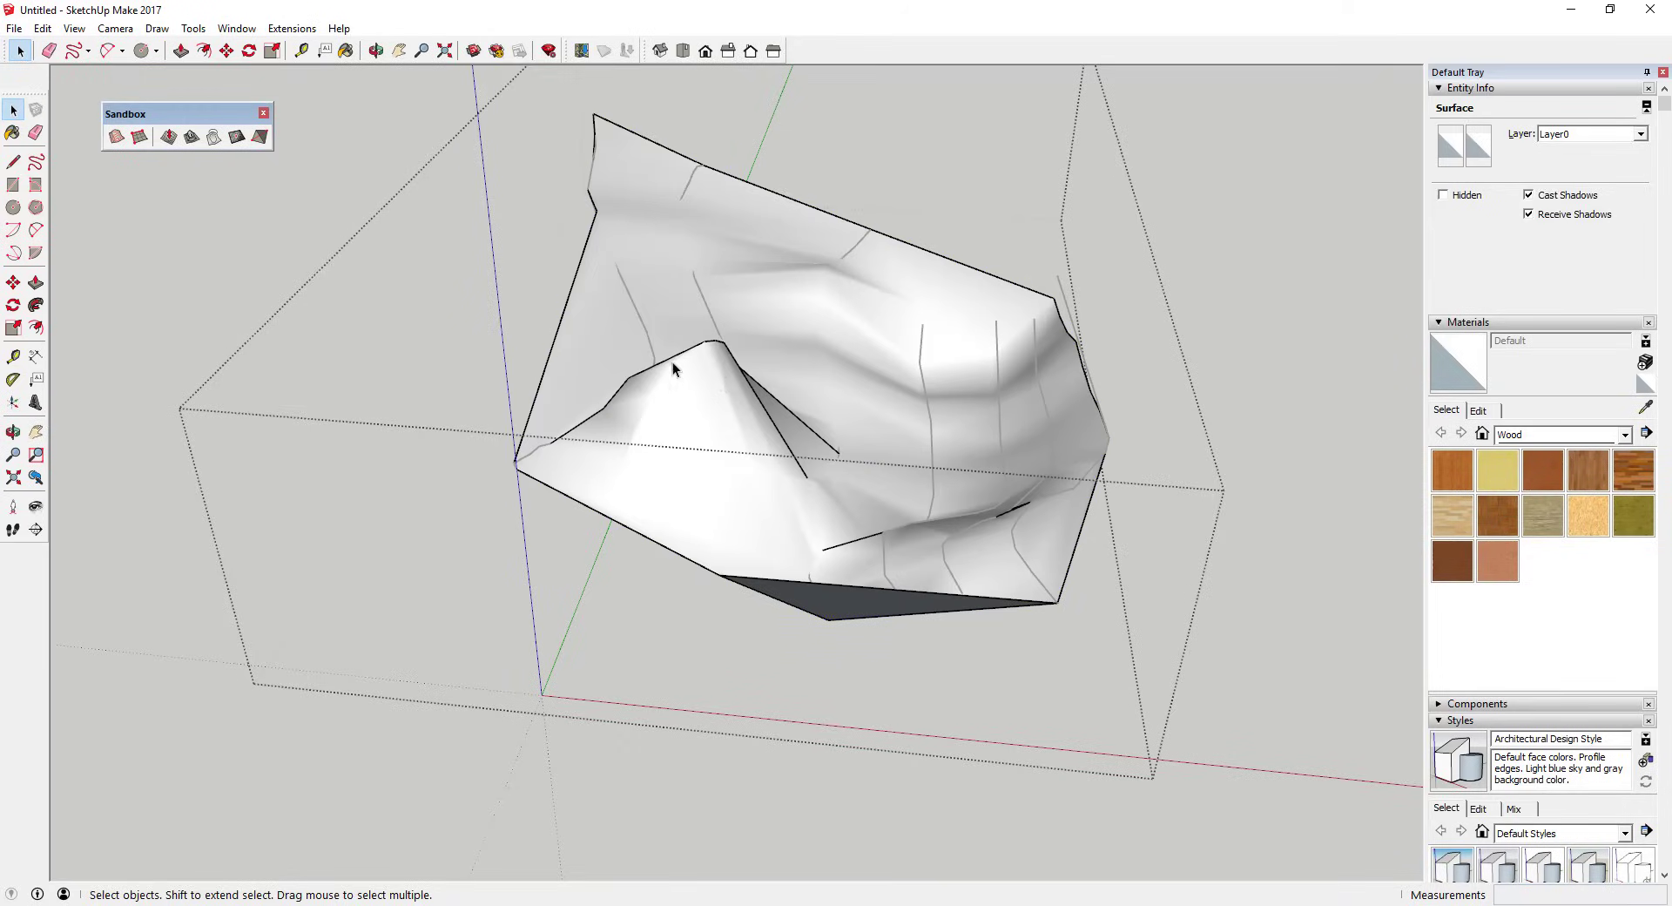
# Smoove the left peak down into a low ridge and reshape the lower-right edge
pyautogui.click(168, 137)
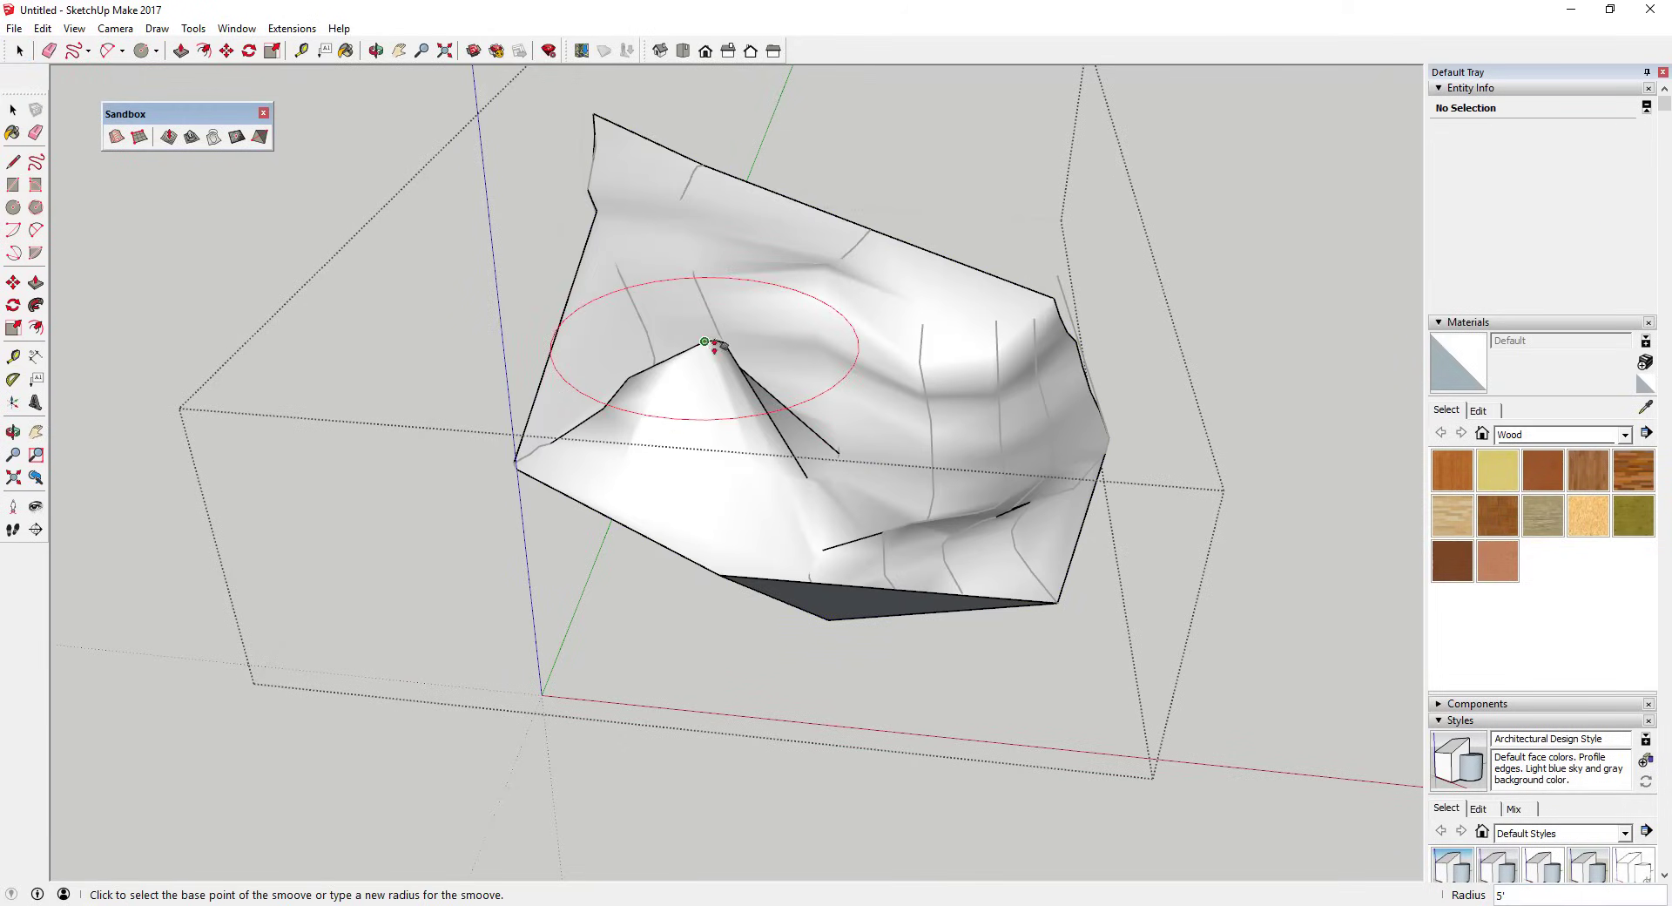
pyautogui.click(714, 357)
pyautogui.click(716, 383)
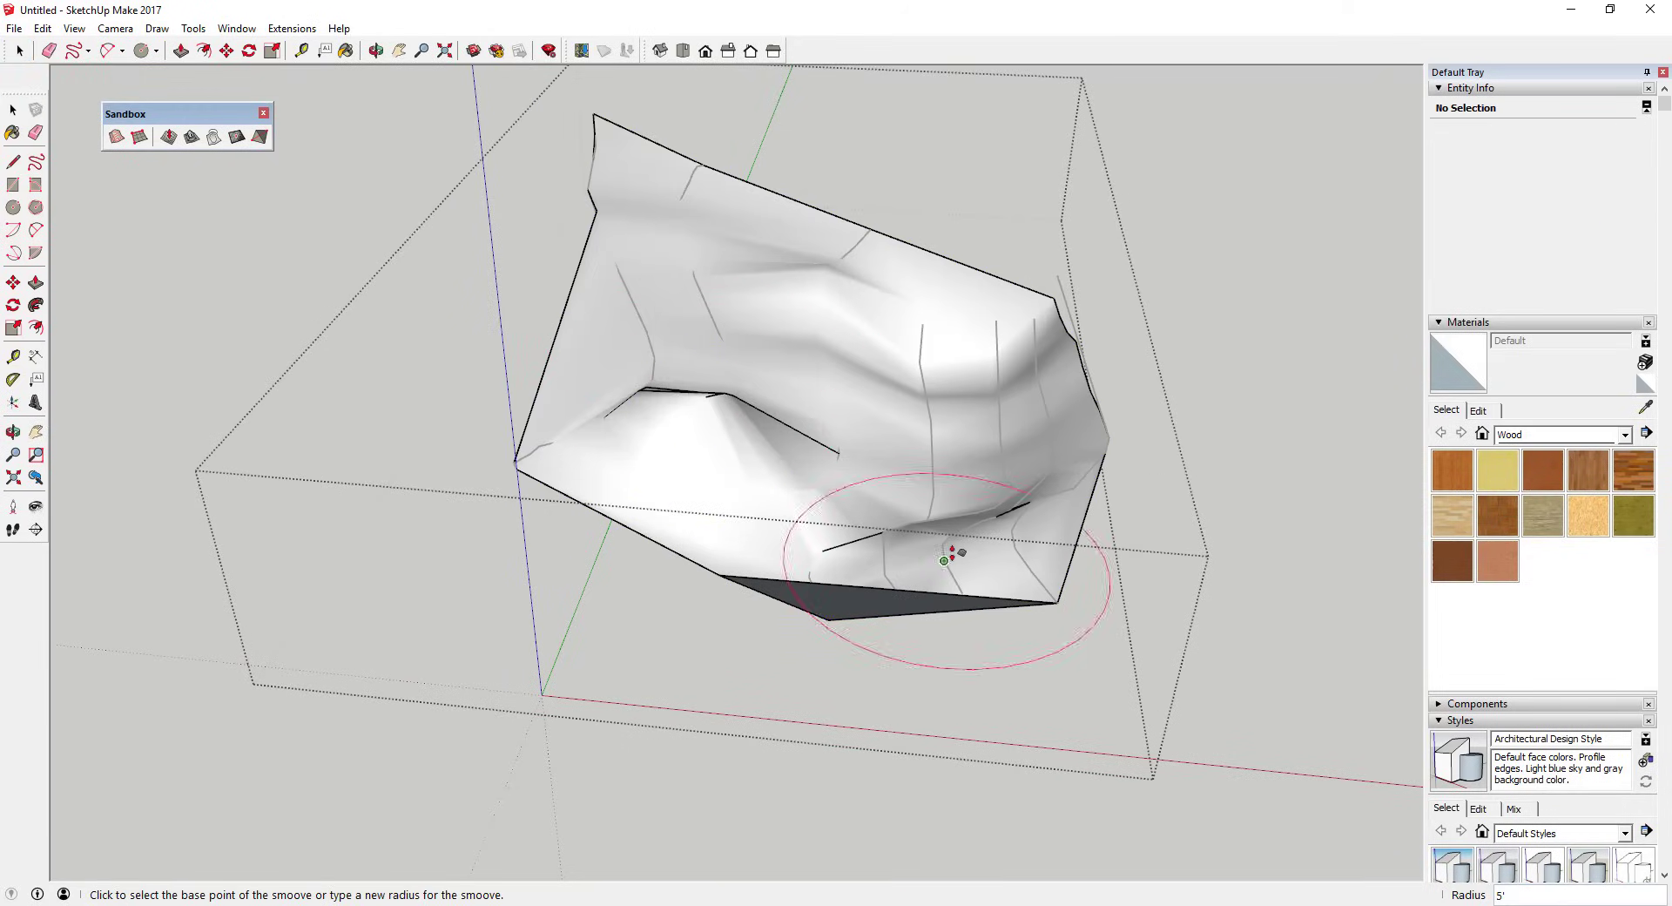
pyautogui.click(953, 551)
pyautogui.click(963, 538)
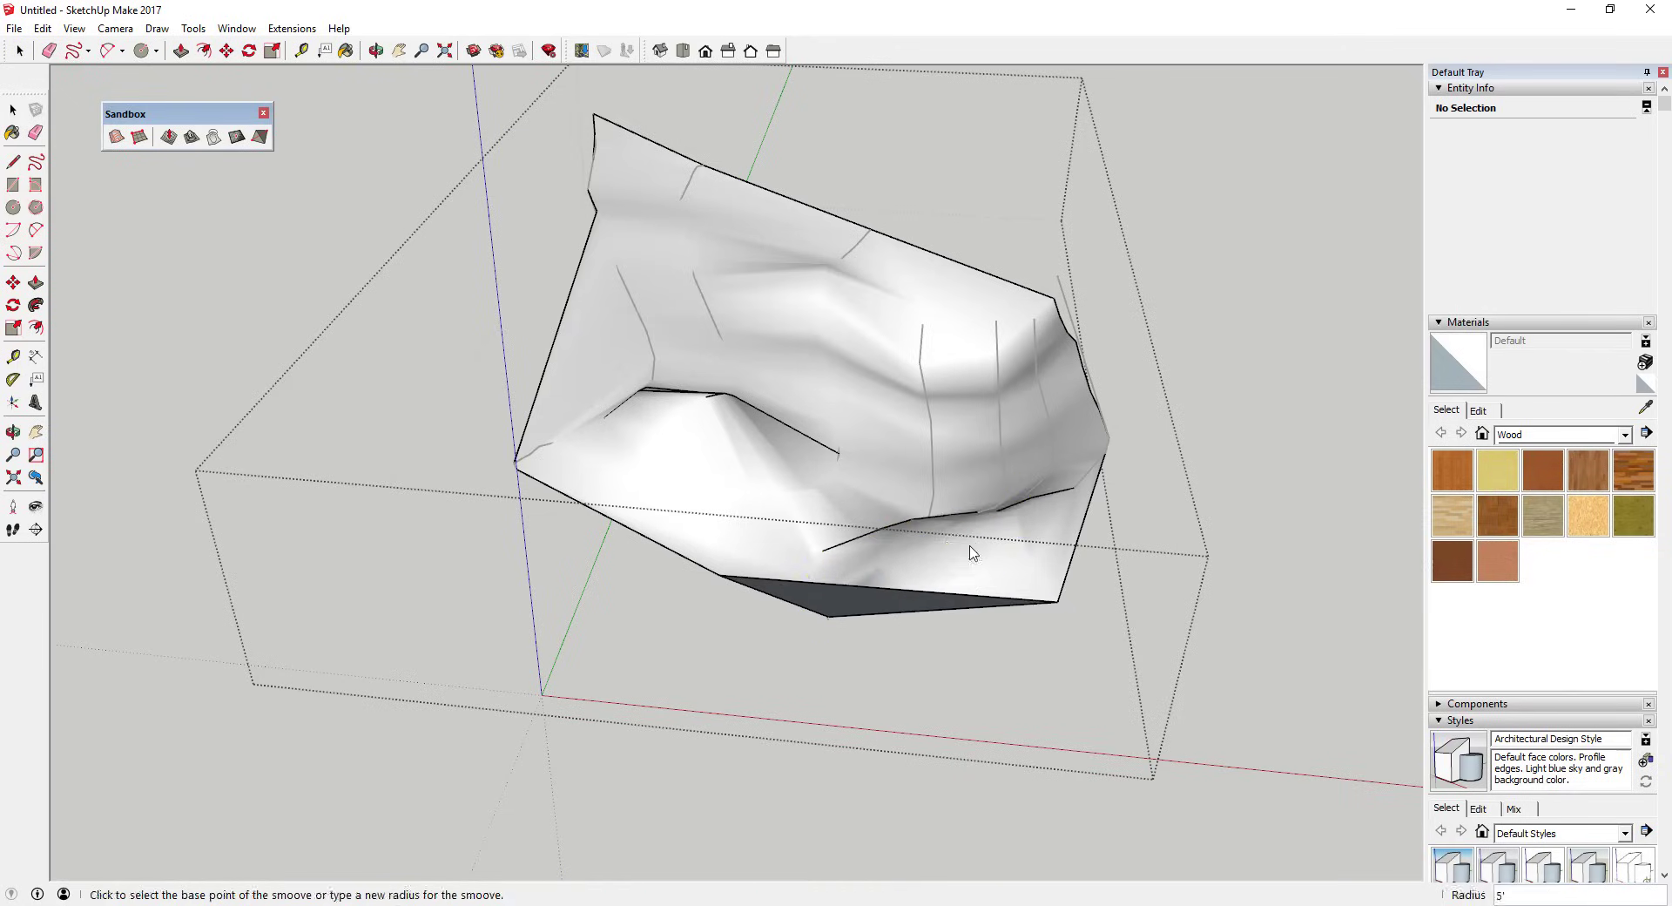
pyautogui.press('space')
pyautogui.moveTo(967, 552); pyautogui.dragTo(796, 413, button='middle')
# Move the house by its bottom corner onto the grid terrain's slope
pyautogui.click(1078, 489)
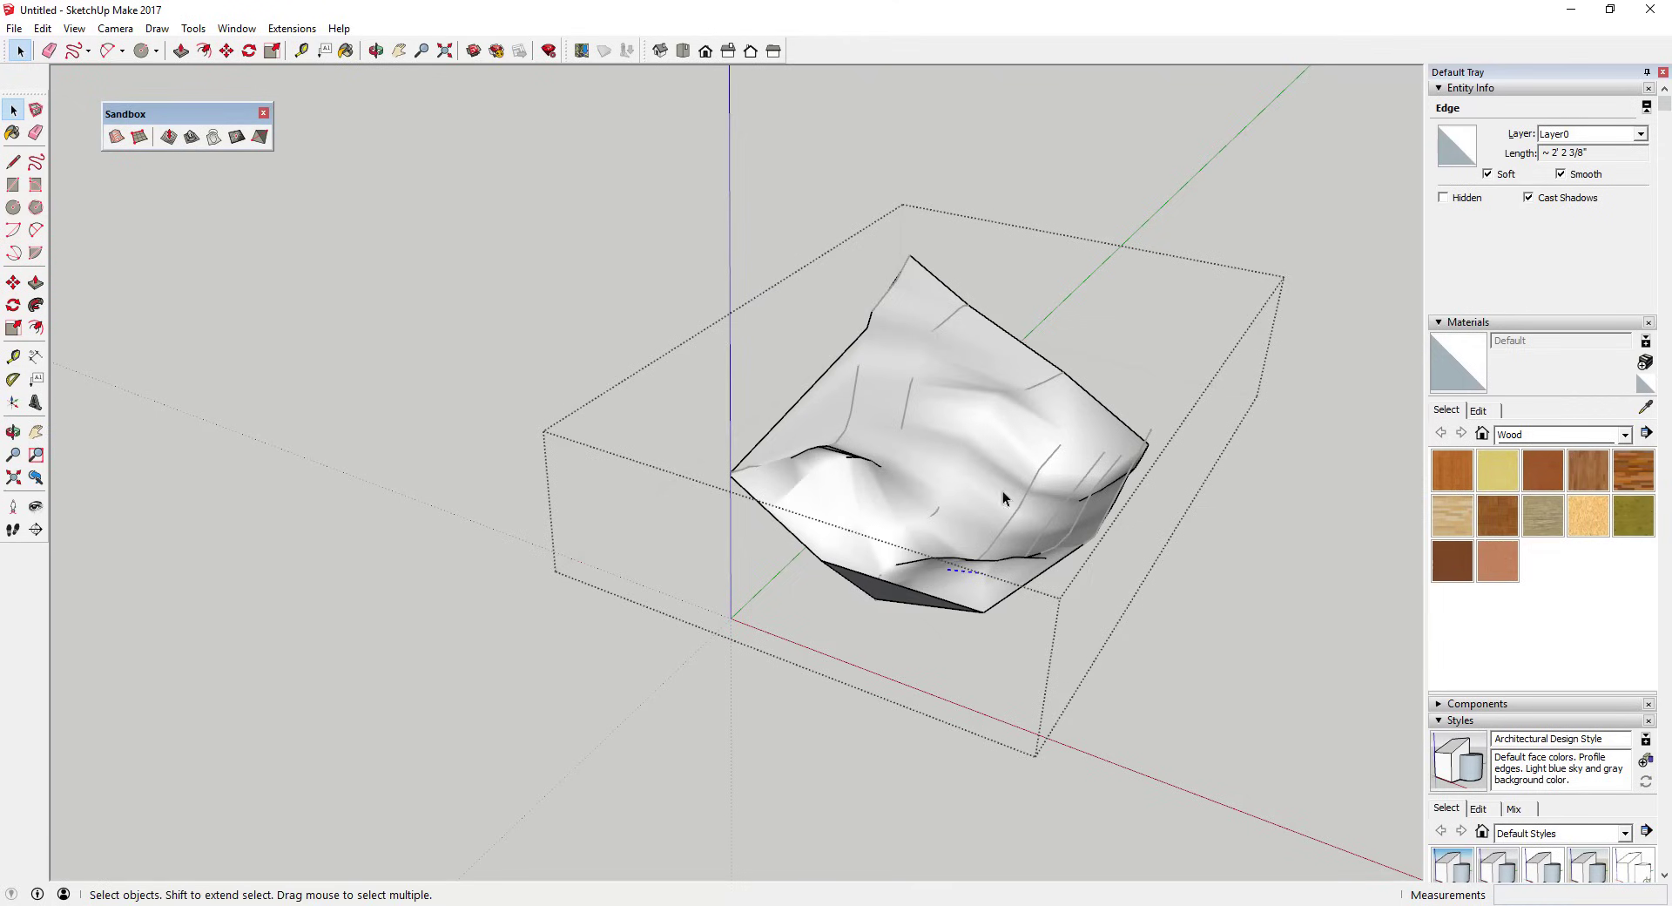
pyautogui.scroll(-3, 1036, 440)
pyautogui.scroll(-5, 1161, 425)
pyautogui.scroll(5, 583, 263)
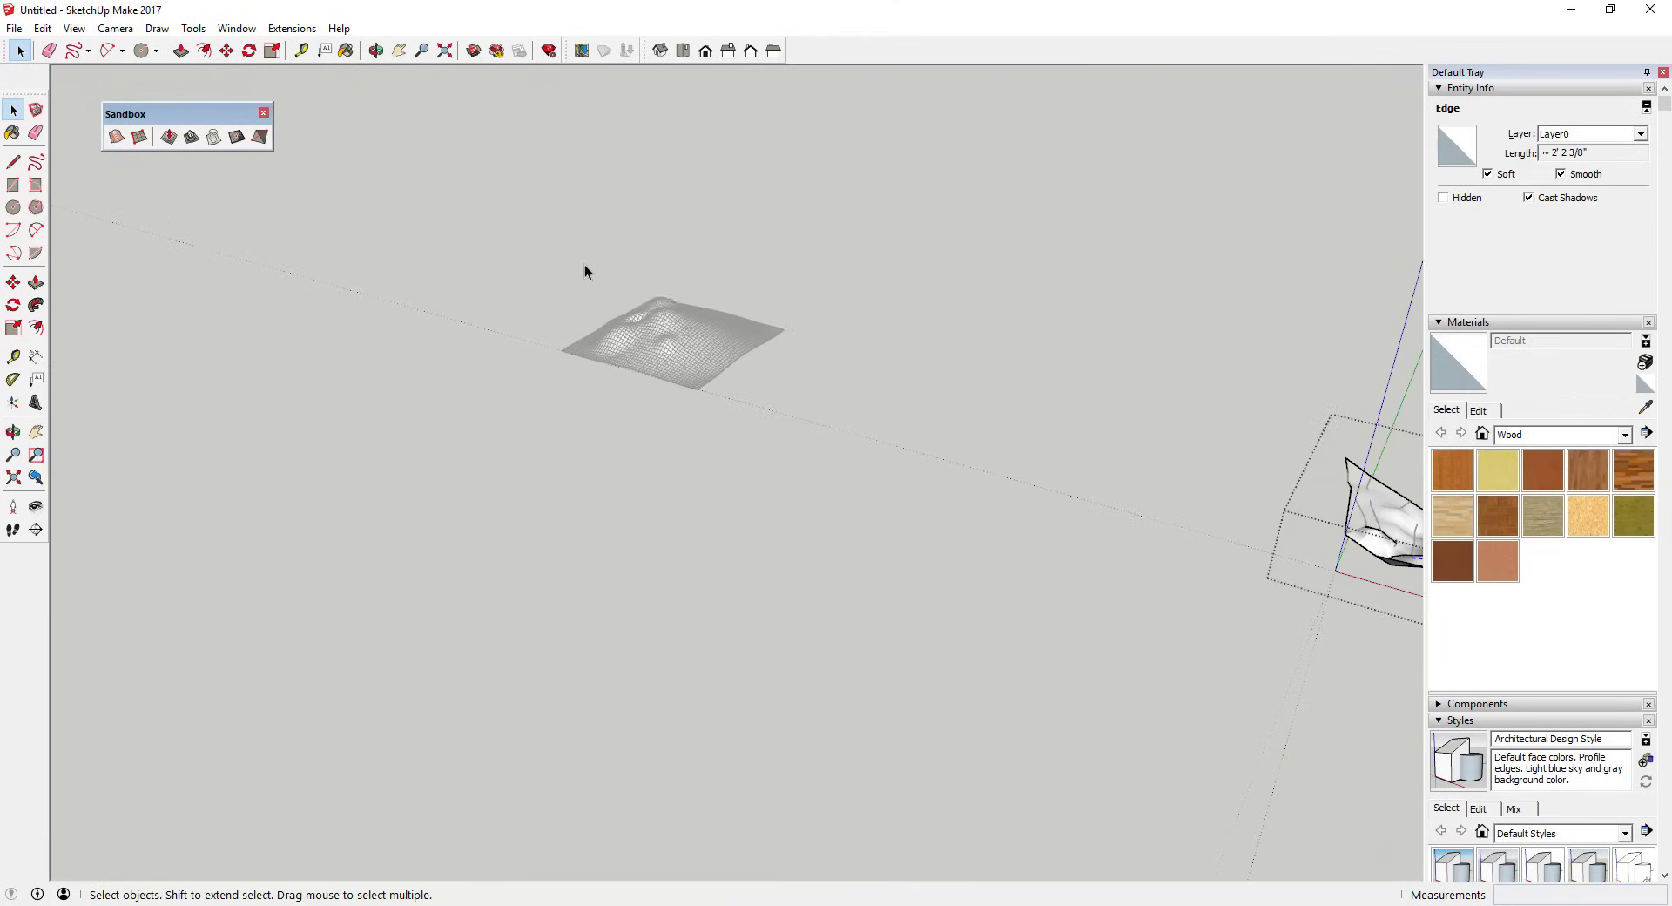
pyautogui.scroll(5, 660, 379)
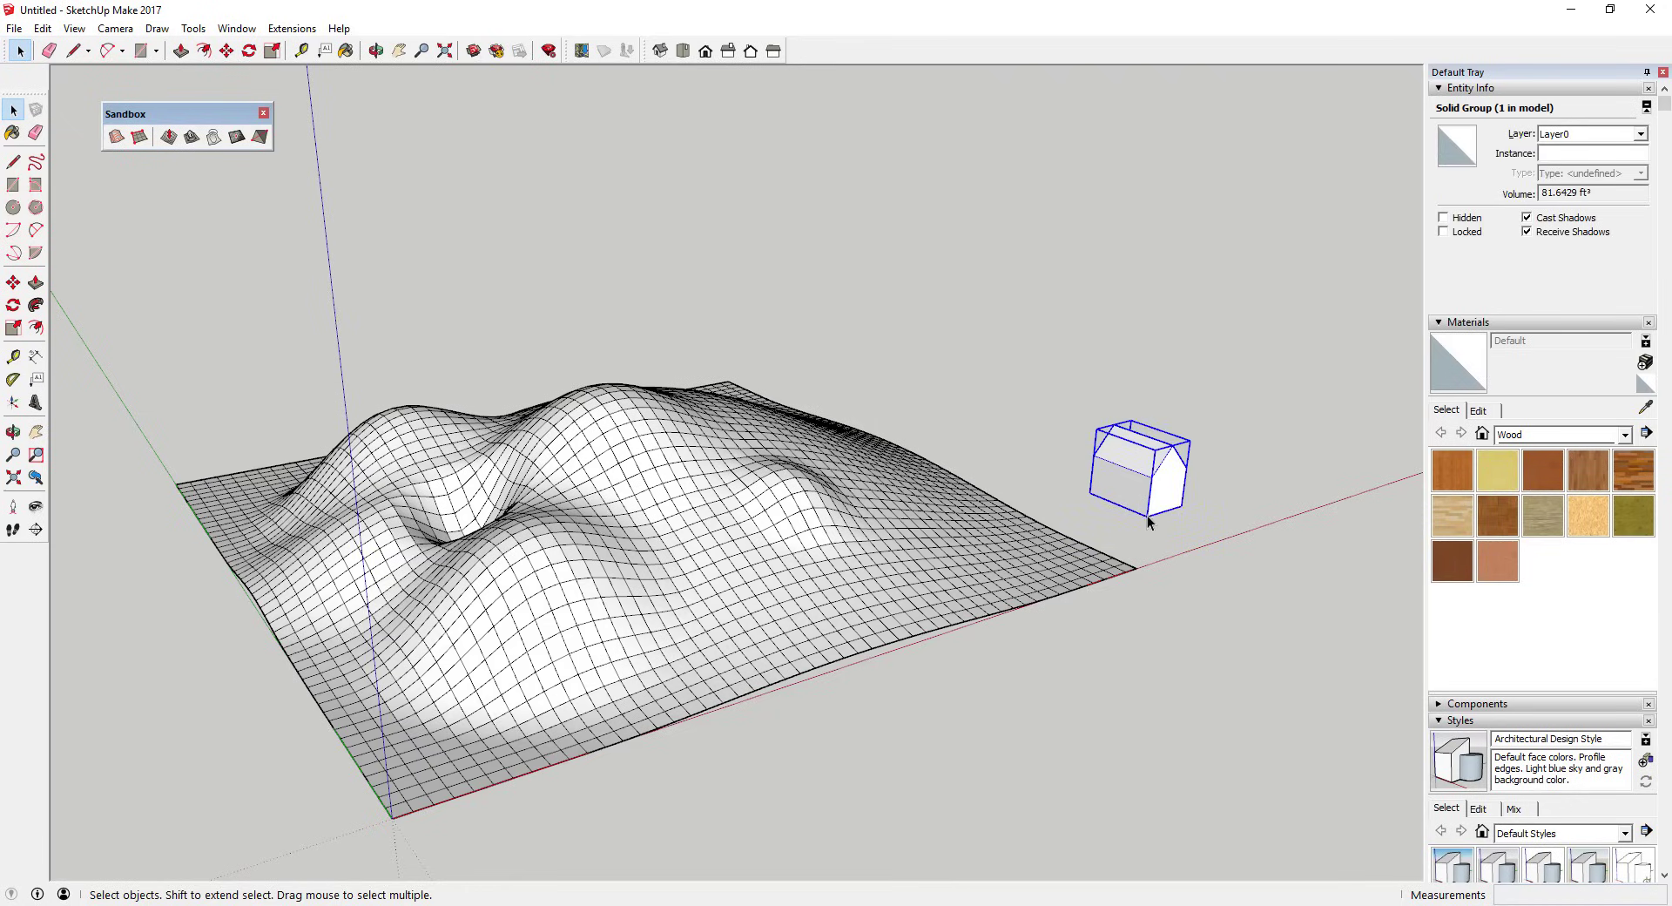
pyautogui.press('m')
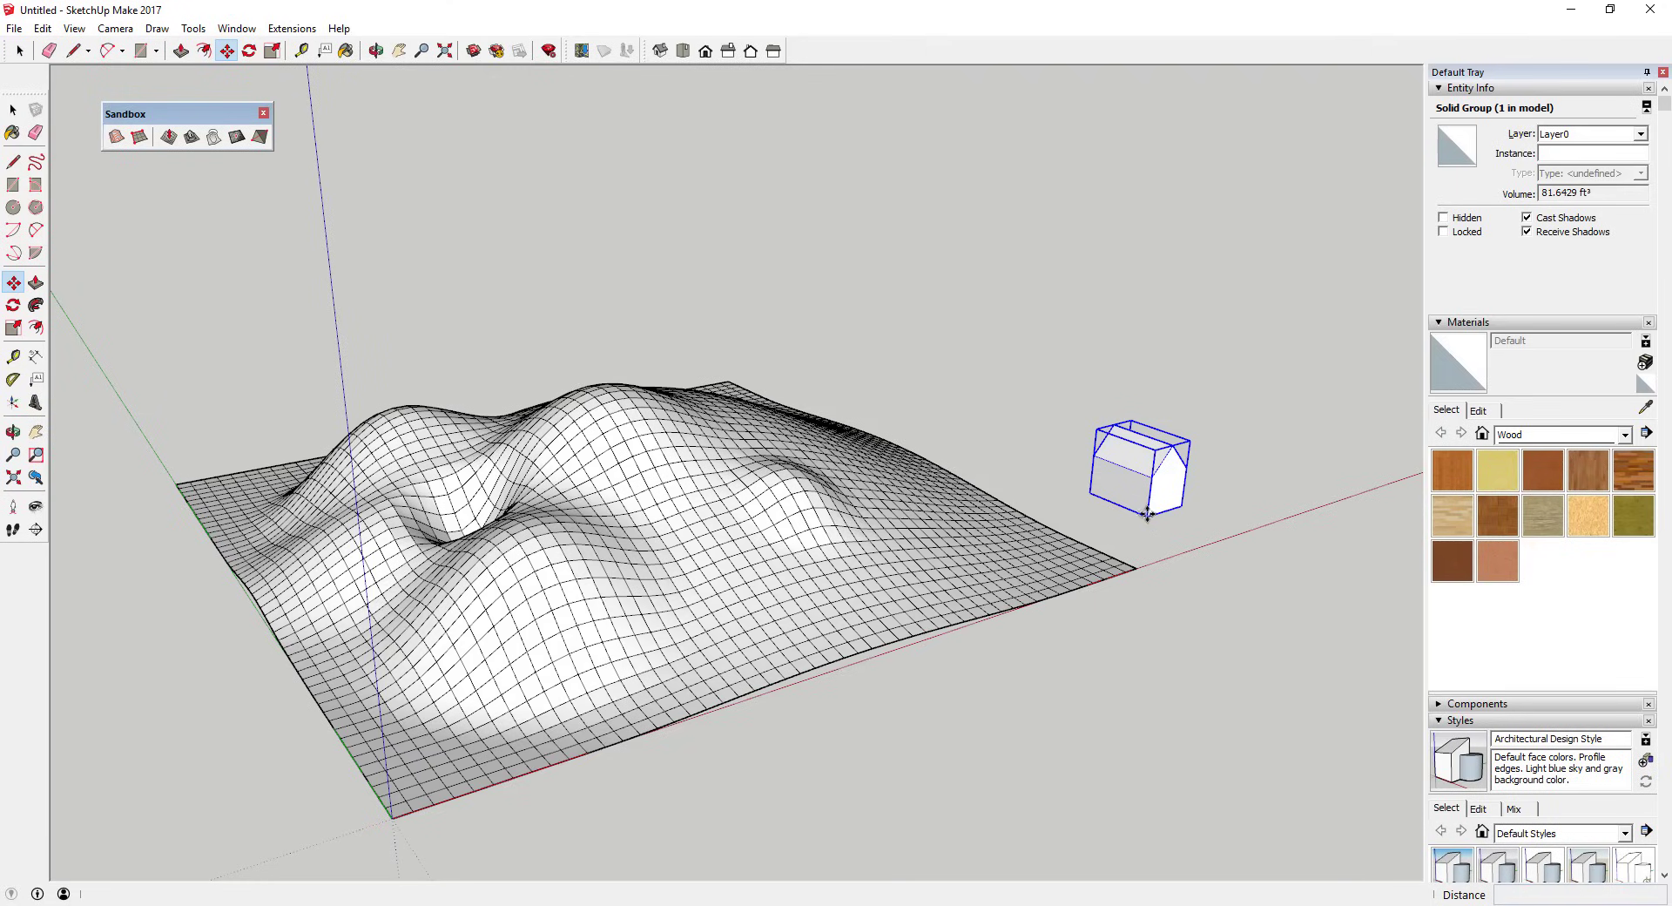
pyautogui.click(1146, 514)
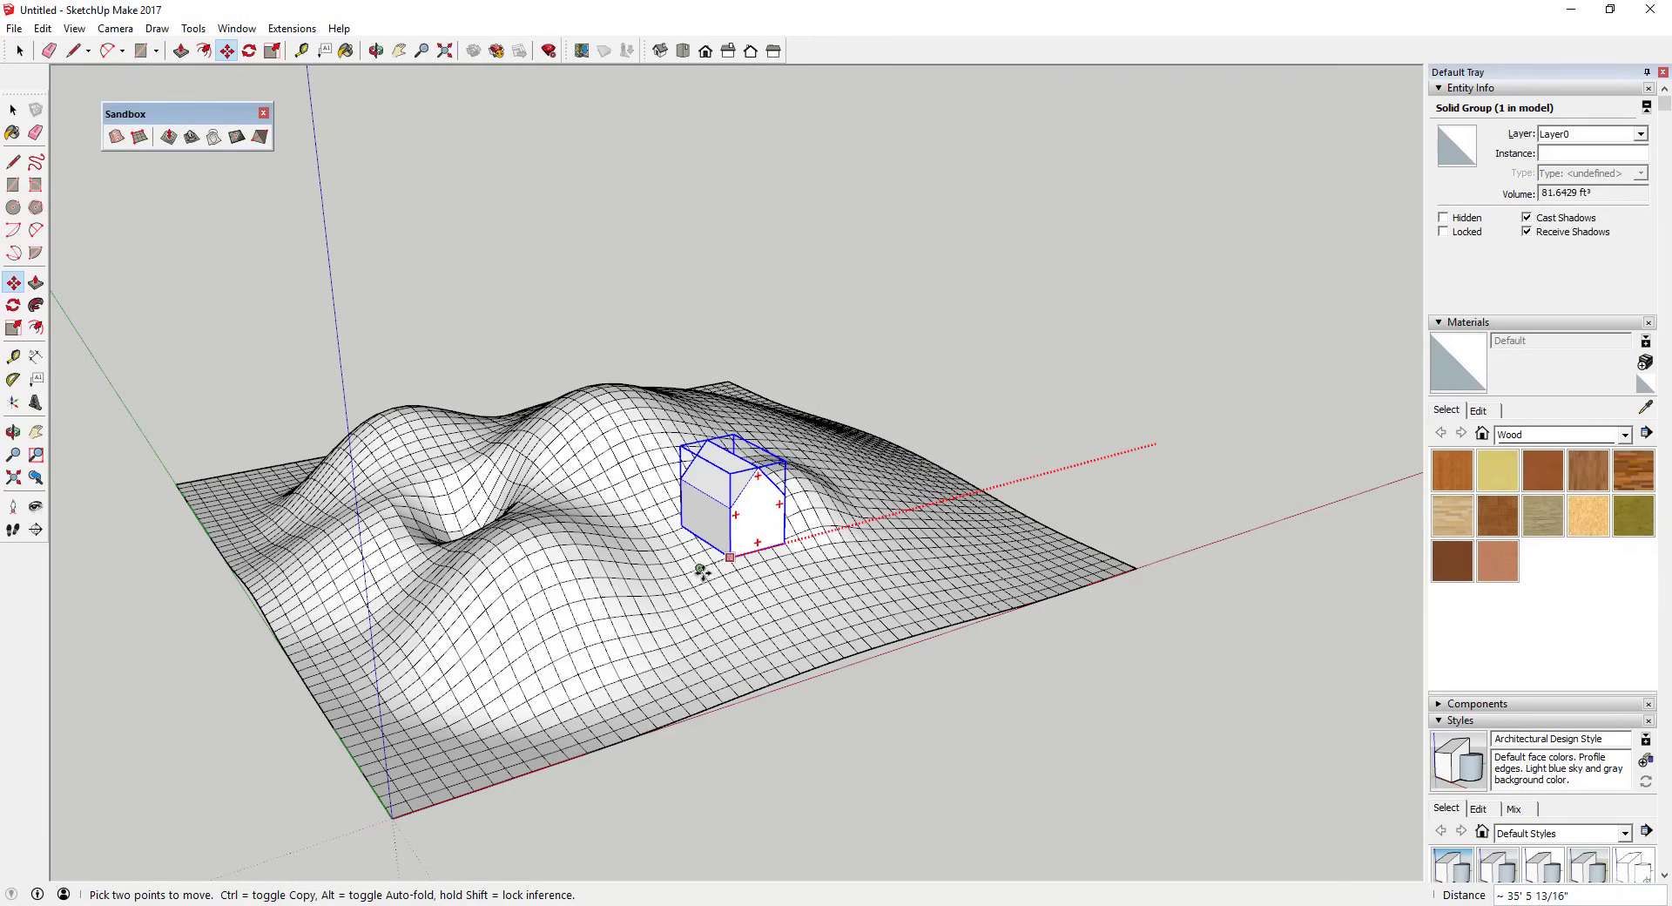
pyautogui.click(664, 567)
# Reposition the house to a better spot among the hills and lower the view
pyautogui.scroll(5, 664, 567)
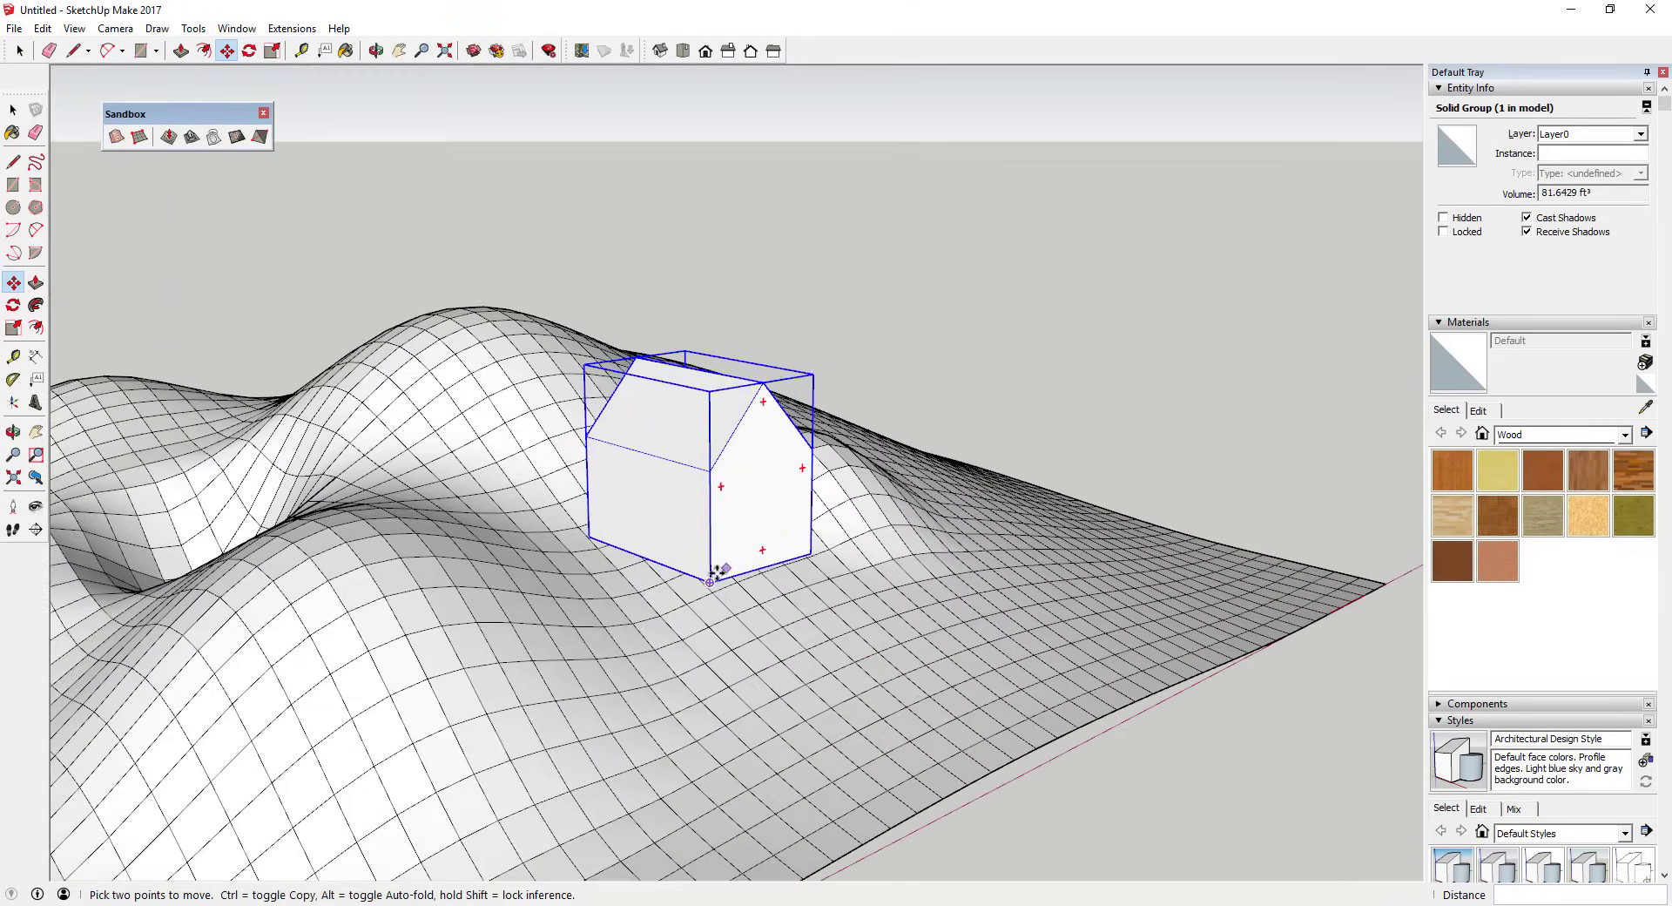
pyautogui.click(714, 574)
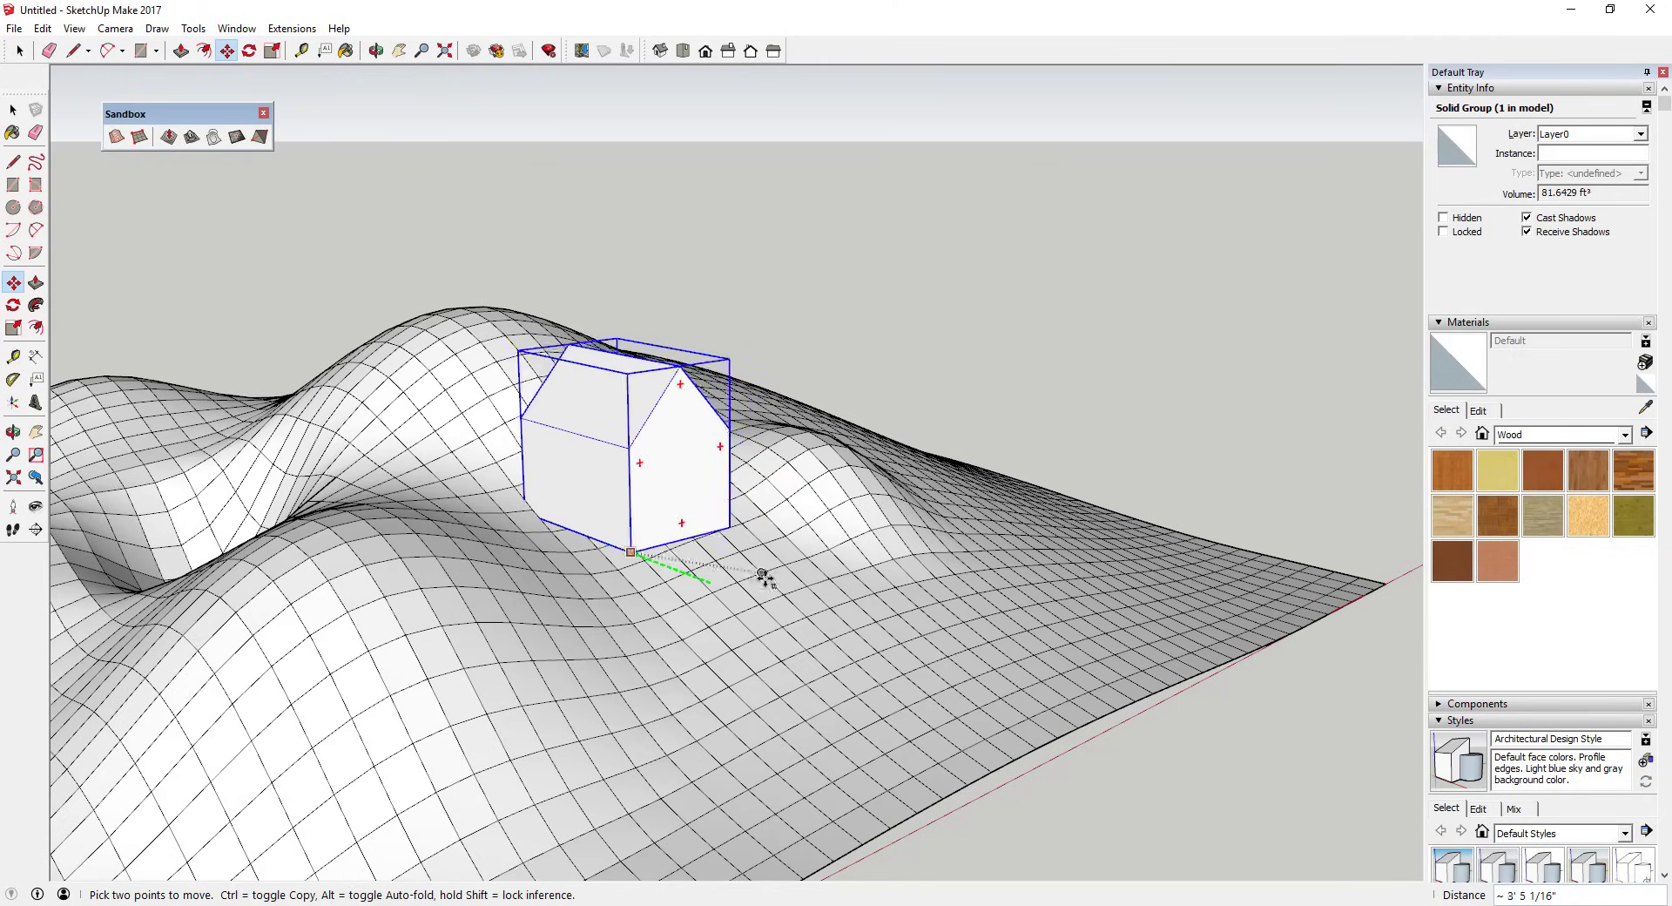
pyautogui.click(1036, 559)
pyautogui.press('o')
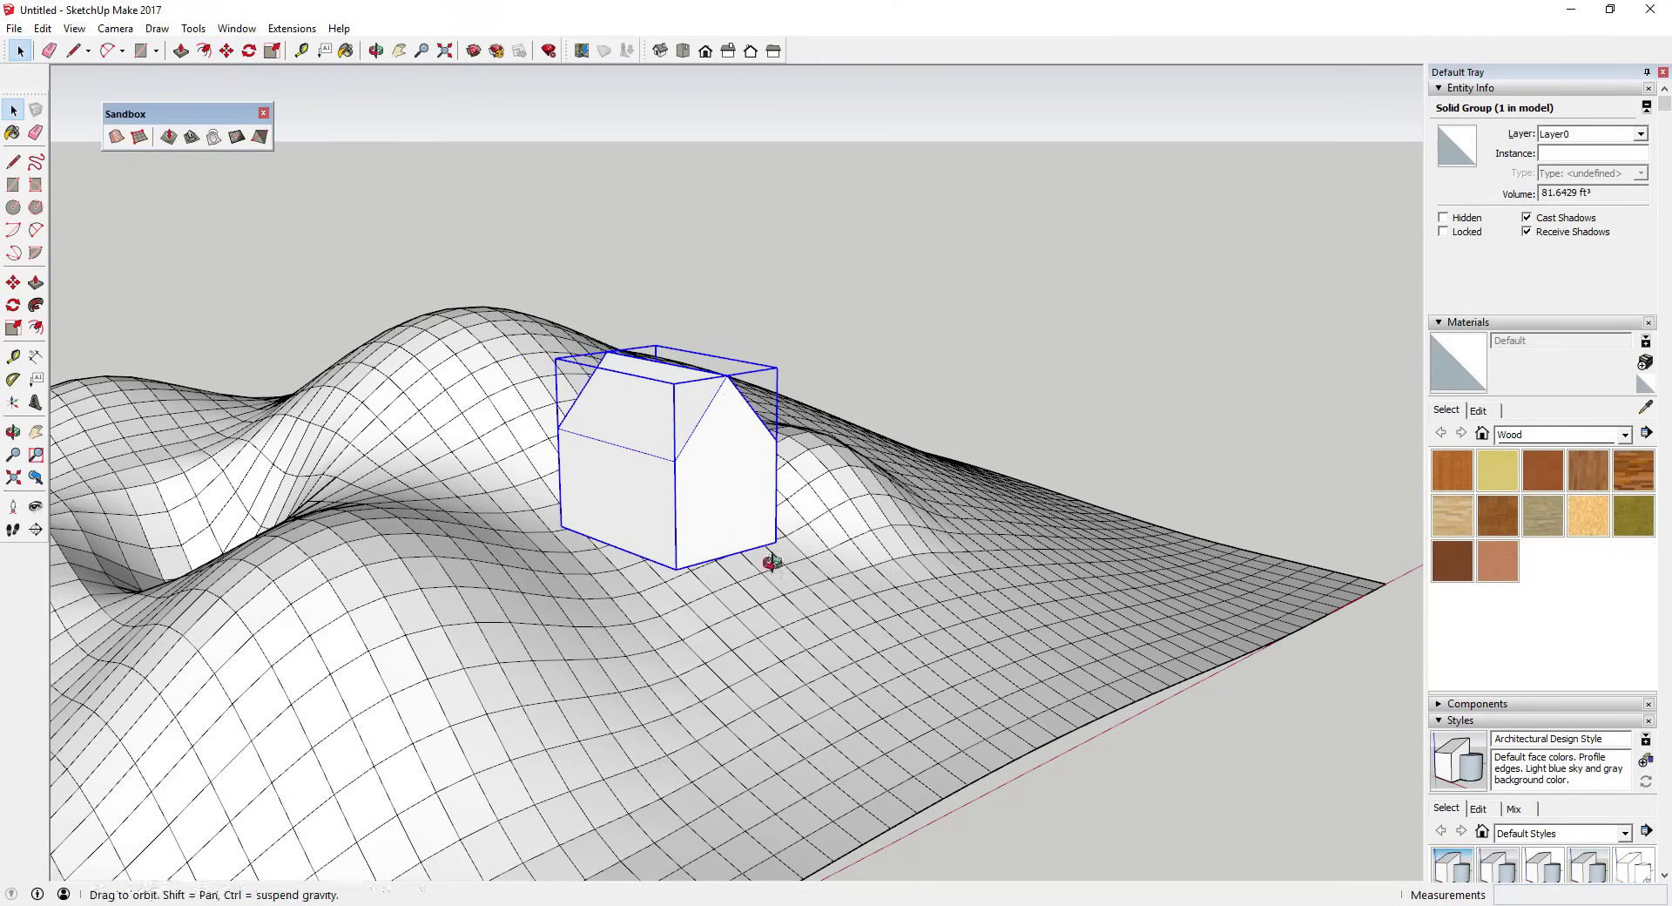
pyautogui.moveTo(769, 560); pyautogui.dragTo(739, 467)
pyautogui.press('space')
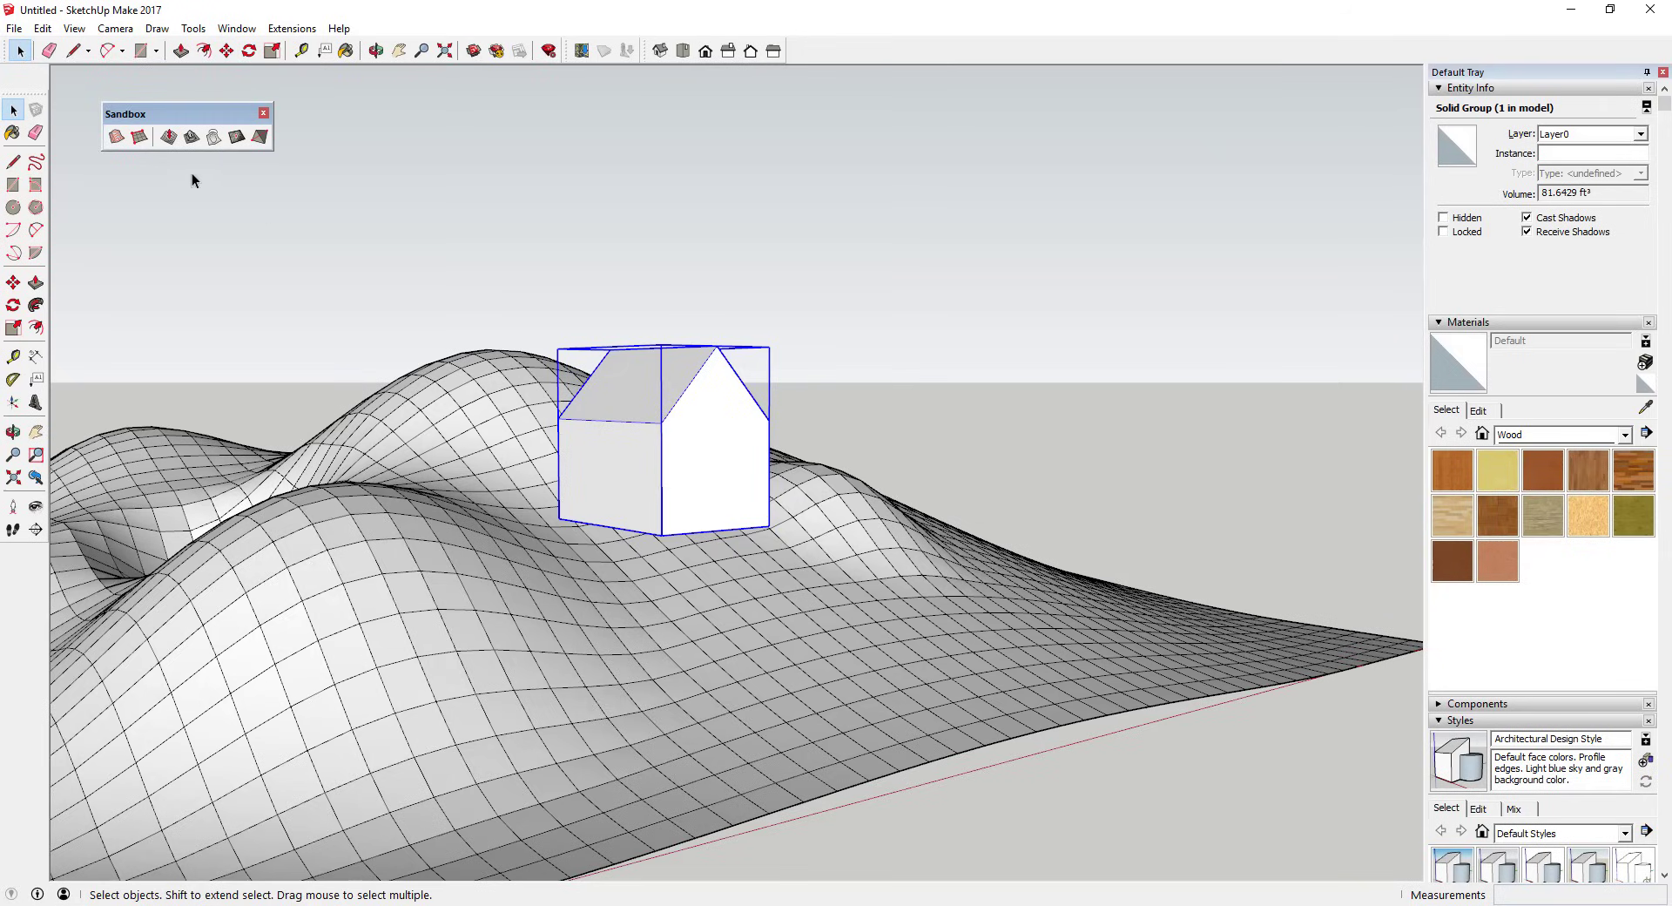
# Stamp the house footprint into the terrain mesh, creating a flat pad with sloped skirt
pyautogui.click(191, 138)
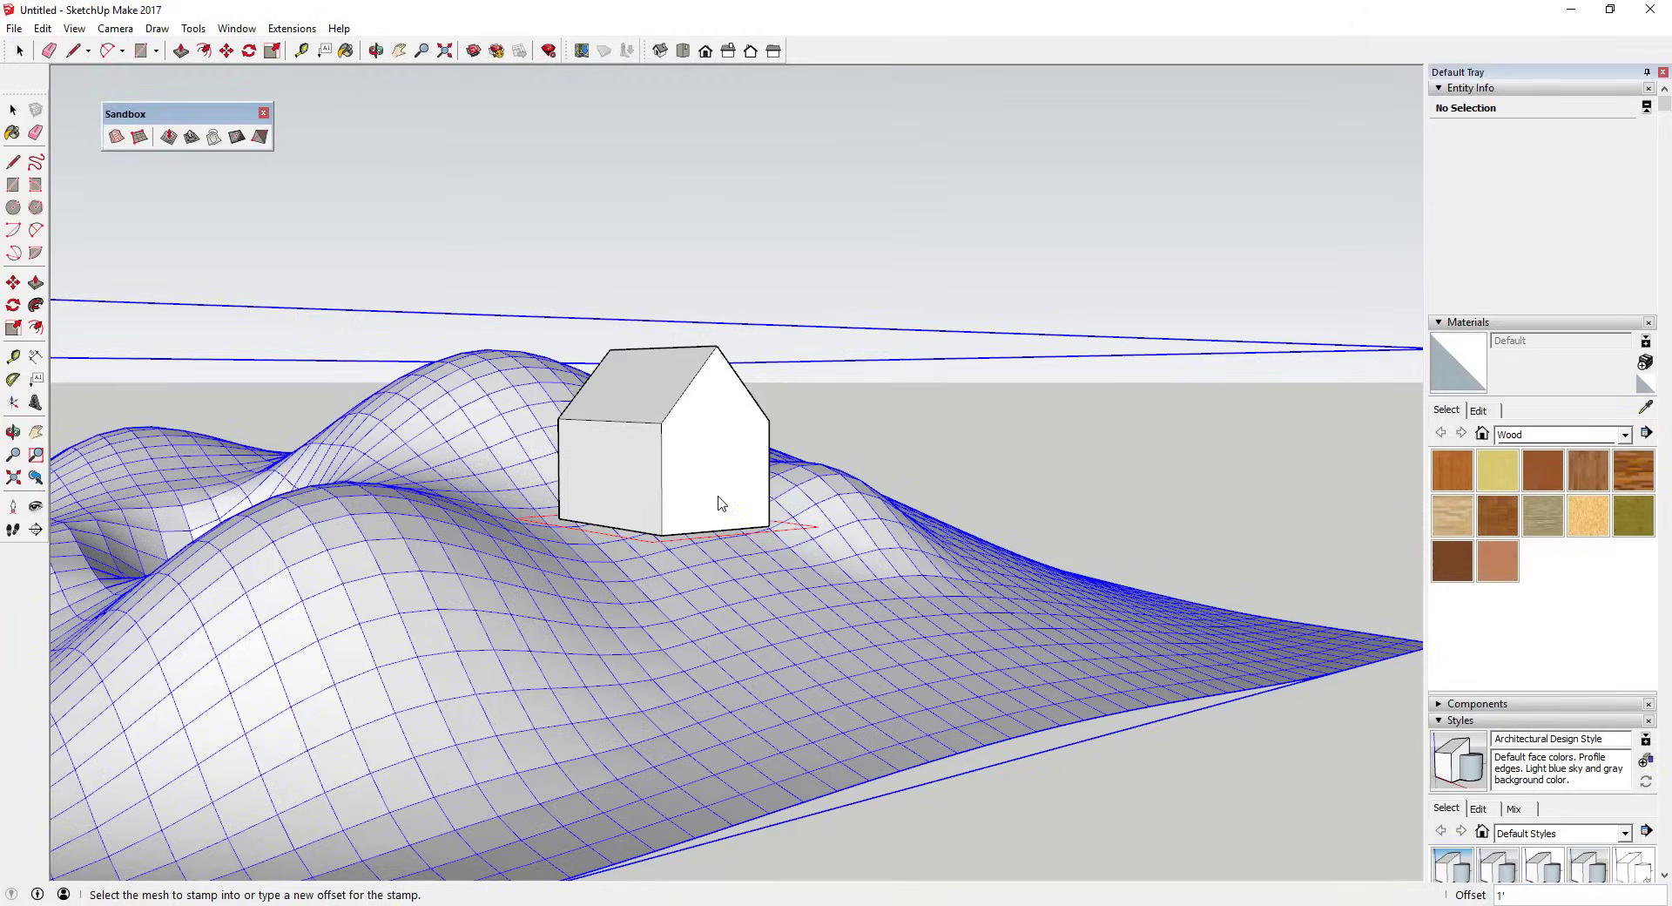
pyautogui.moveTo(720, 500); pyautogui.dragTo(776, 616, button='middle')
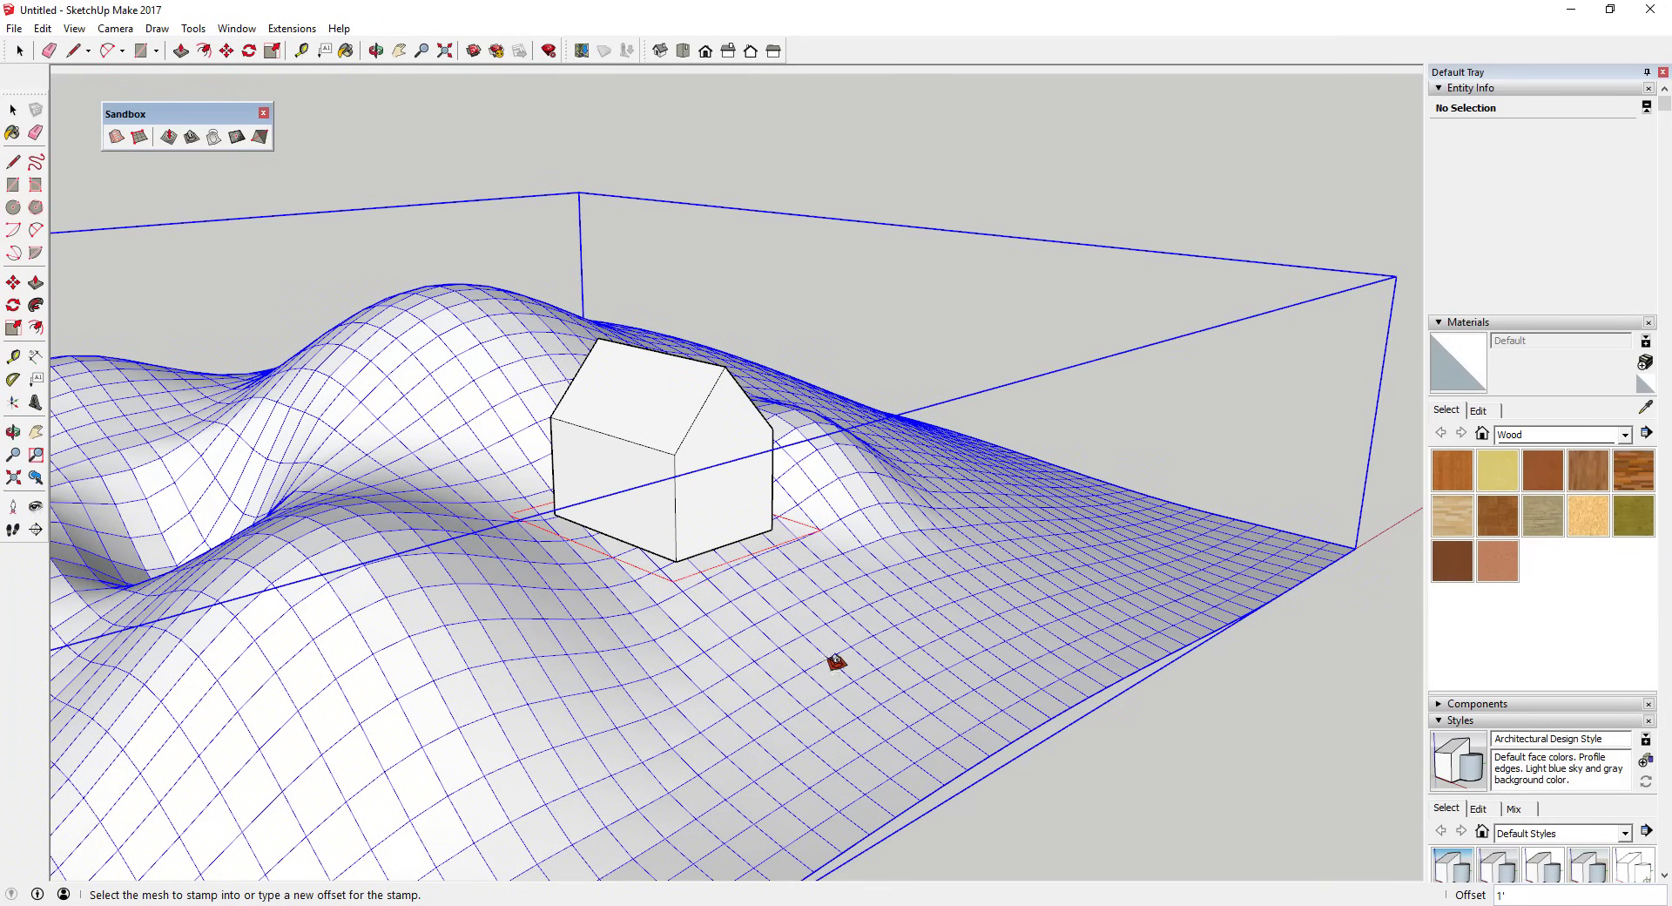
pyautogui.click(774, 652)
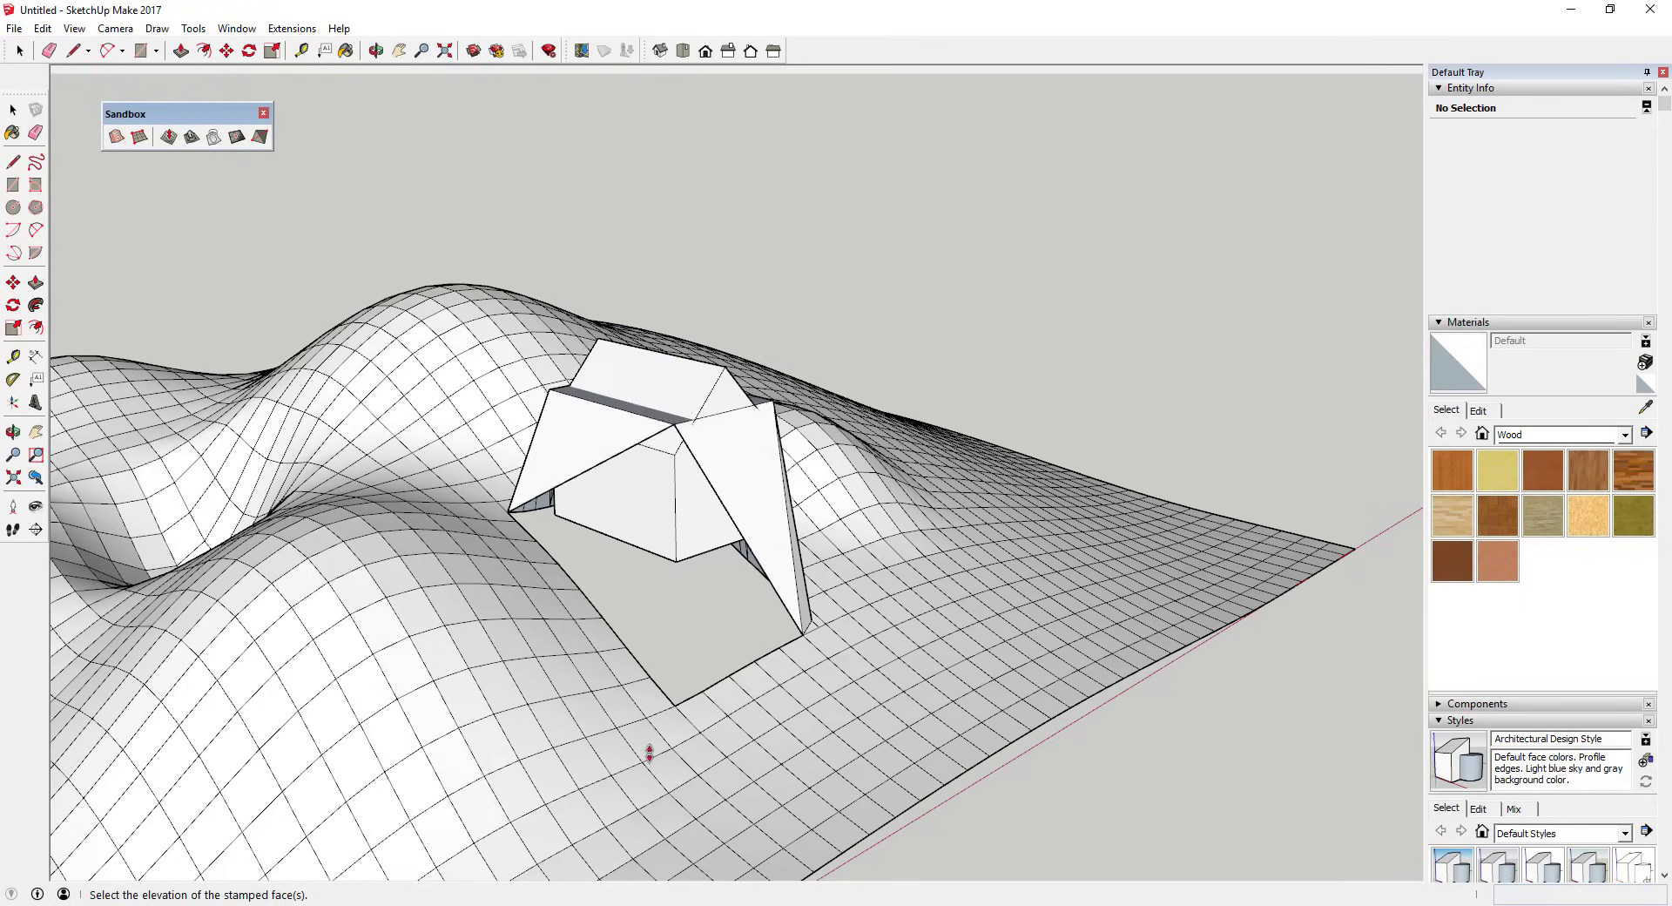
pyautogui.click(685, 843)
pyautogui.moveTo(772, 683); pyautogui.dragTo(677, 593, button='middle')
pyautogui.scroll(-5, 403, 597)
pyautogui.press('space')
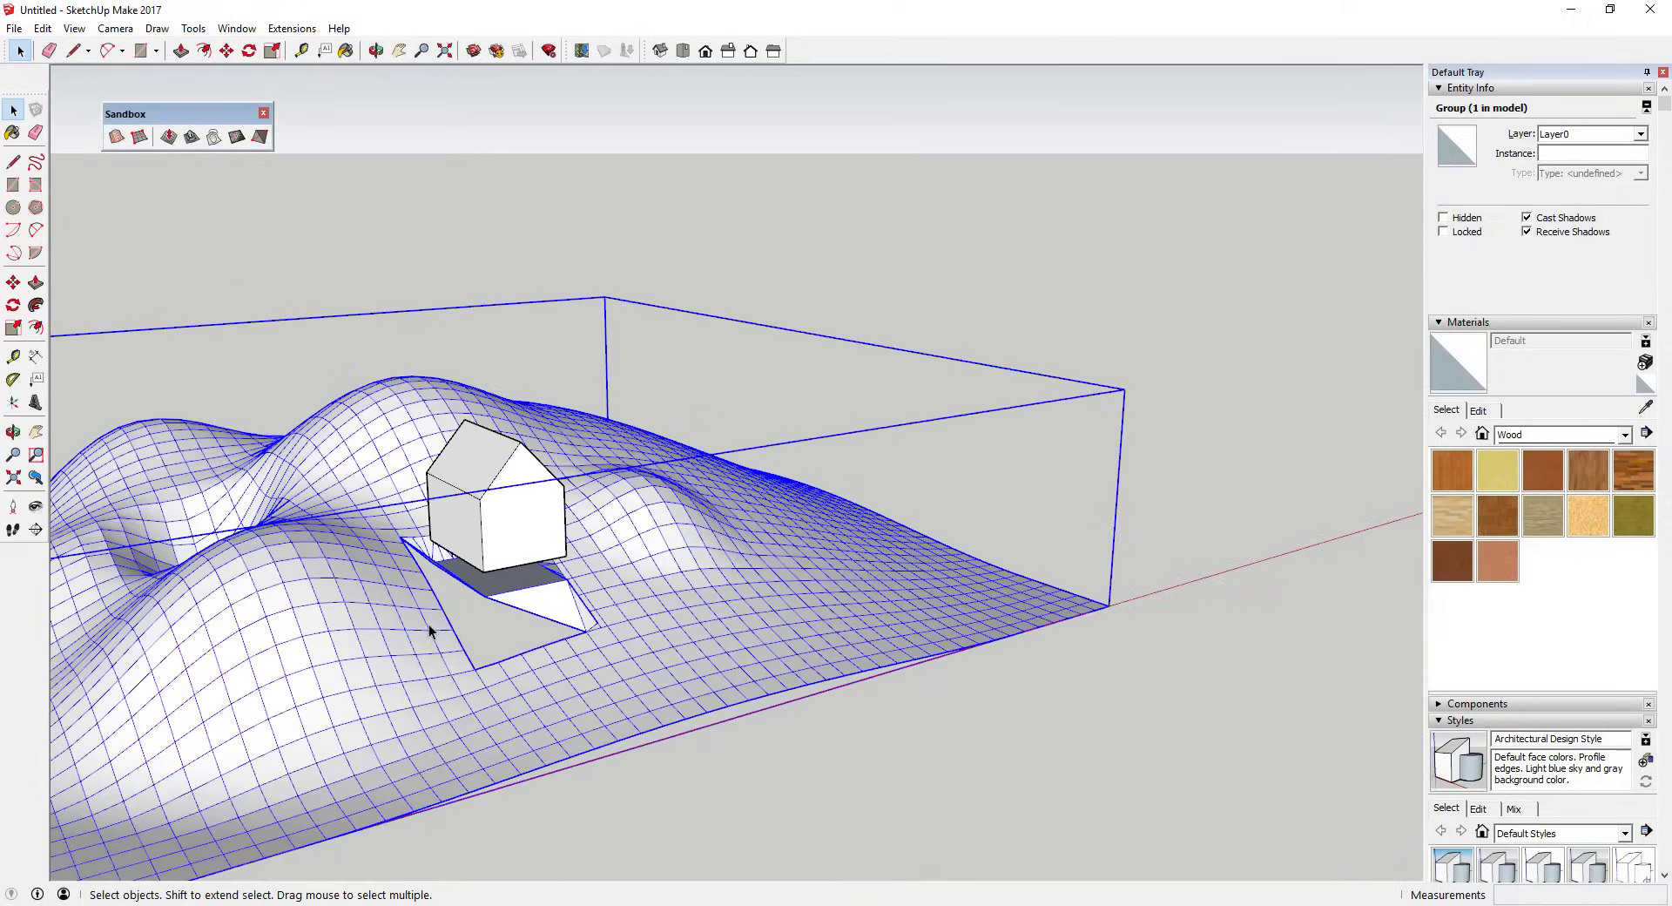
pyautogui.scroll(5, 424, 570)
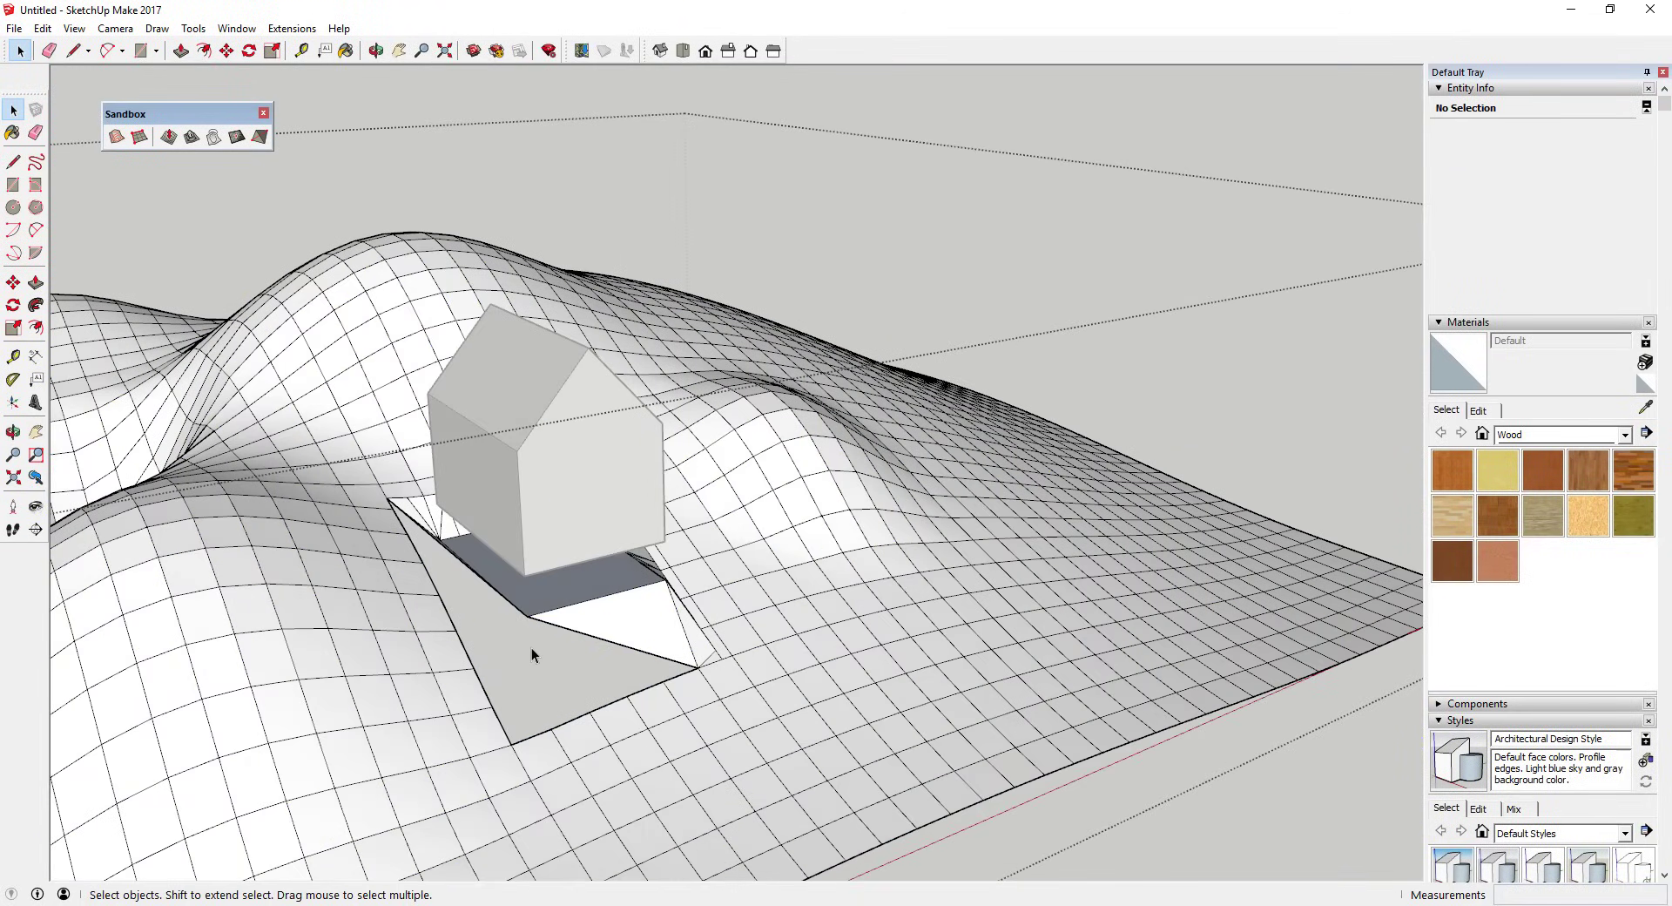
# Draw lines from the pad's front corner down across the sloped skirt
pyautogui.press('l')
pyautogui.click(527, 616)
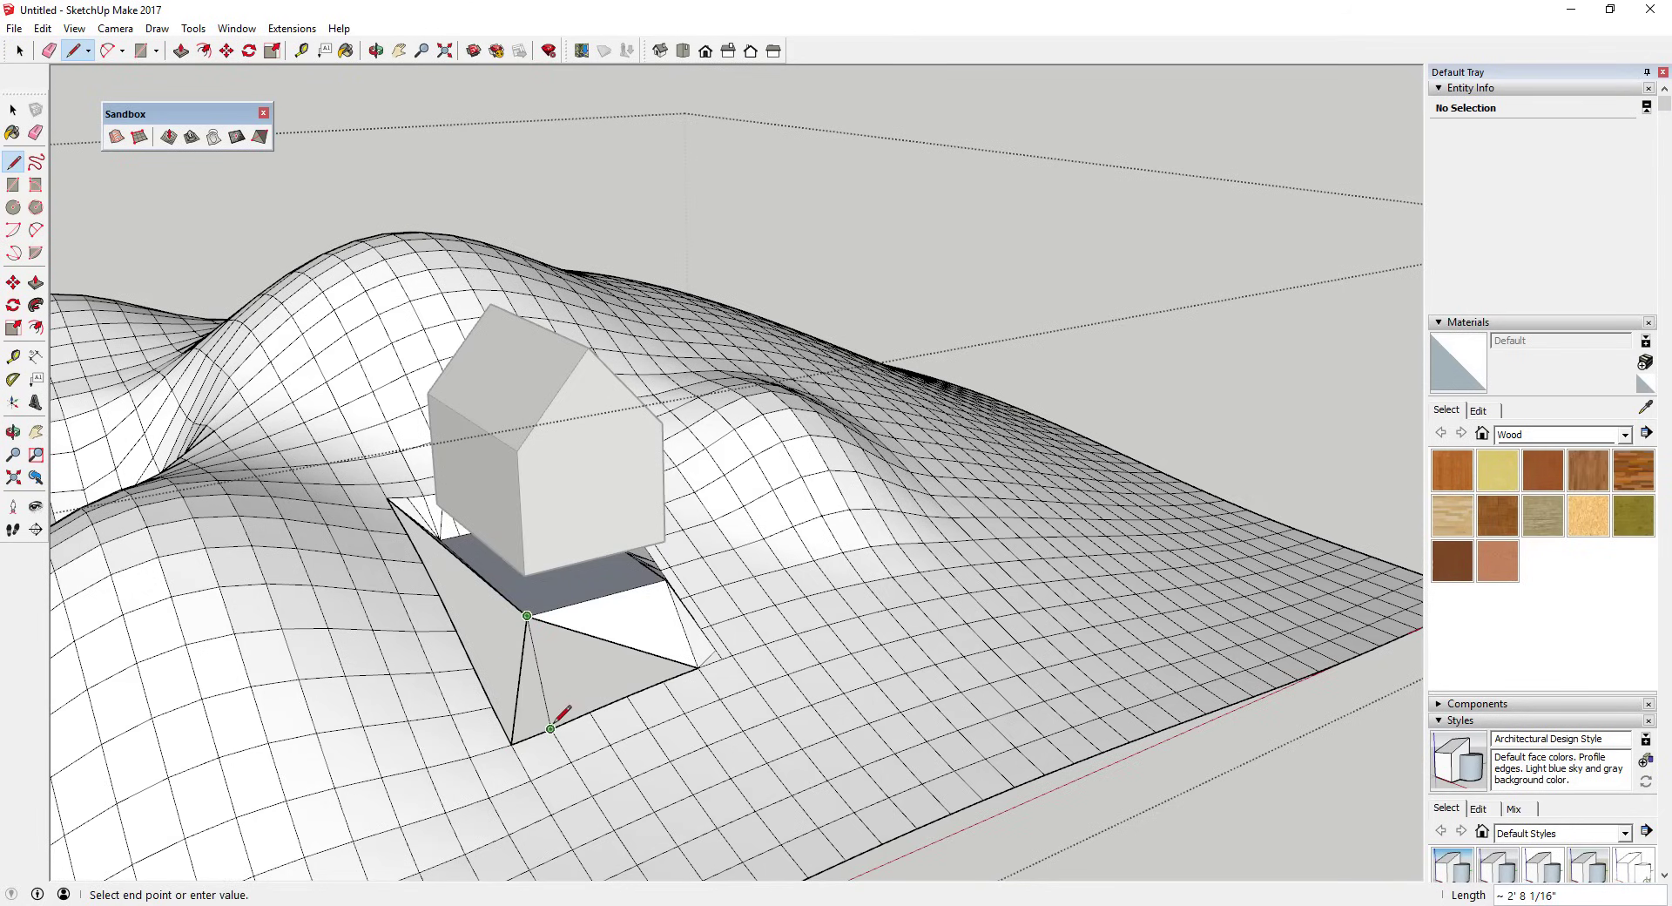
pyautogui.click(550, 728)
pyautogui.click(526, 615)
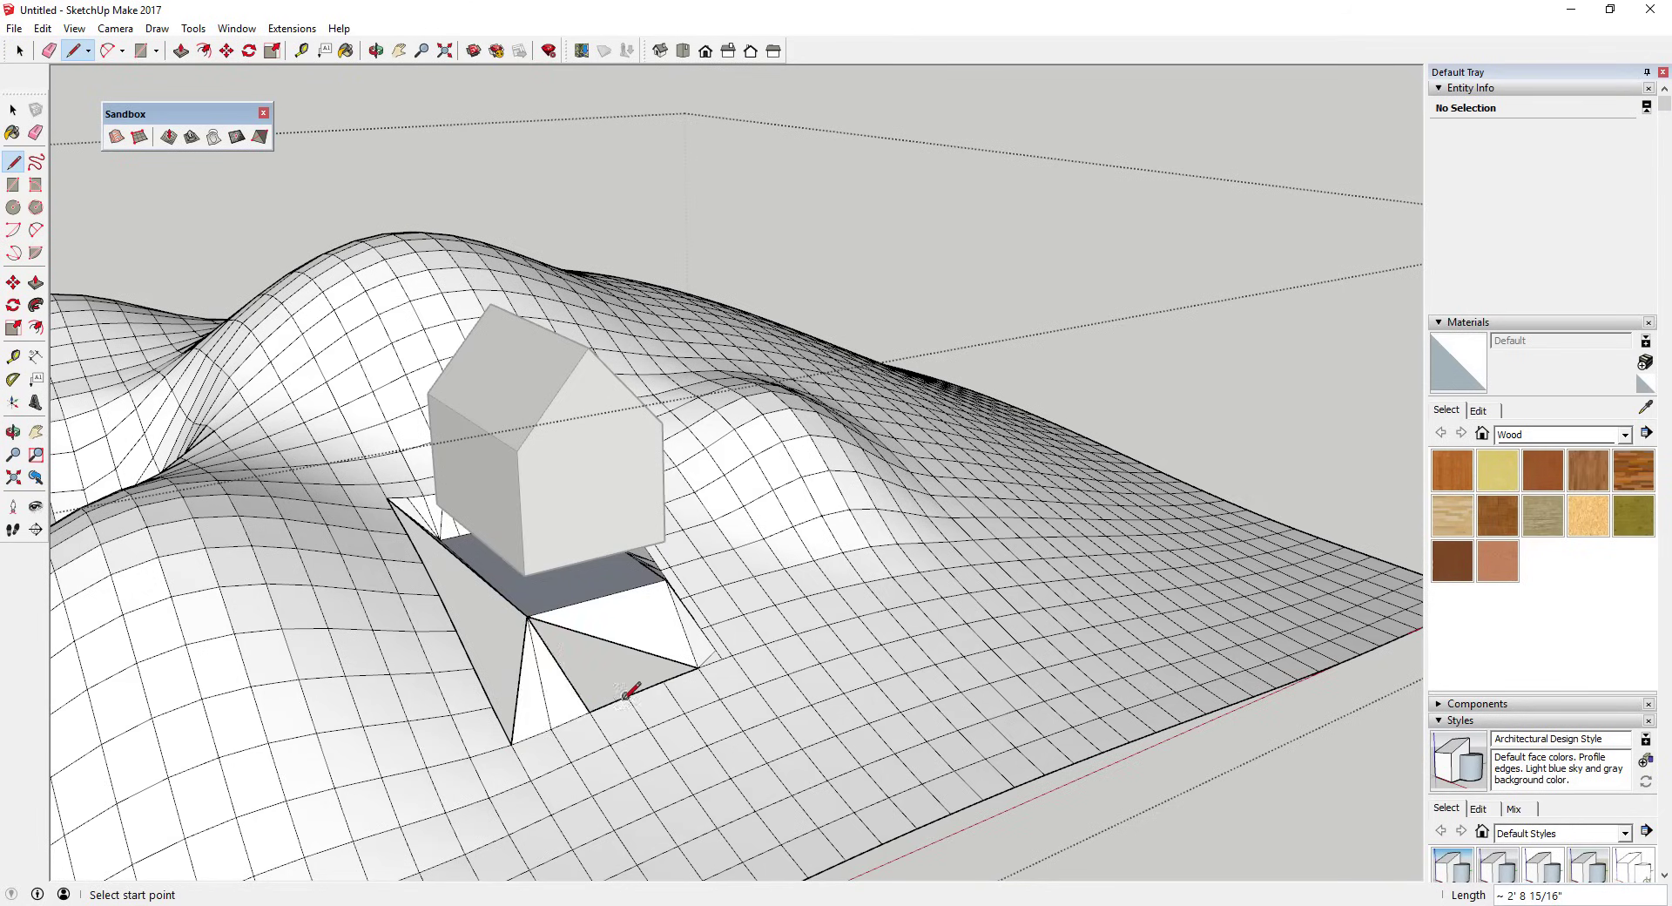
pyautogui.click(526, 616)
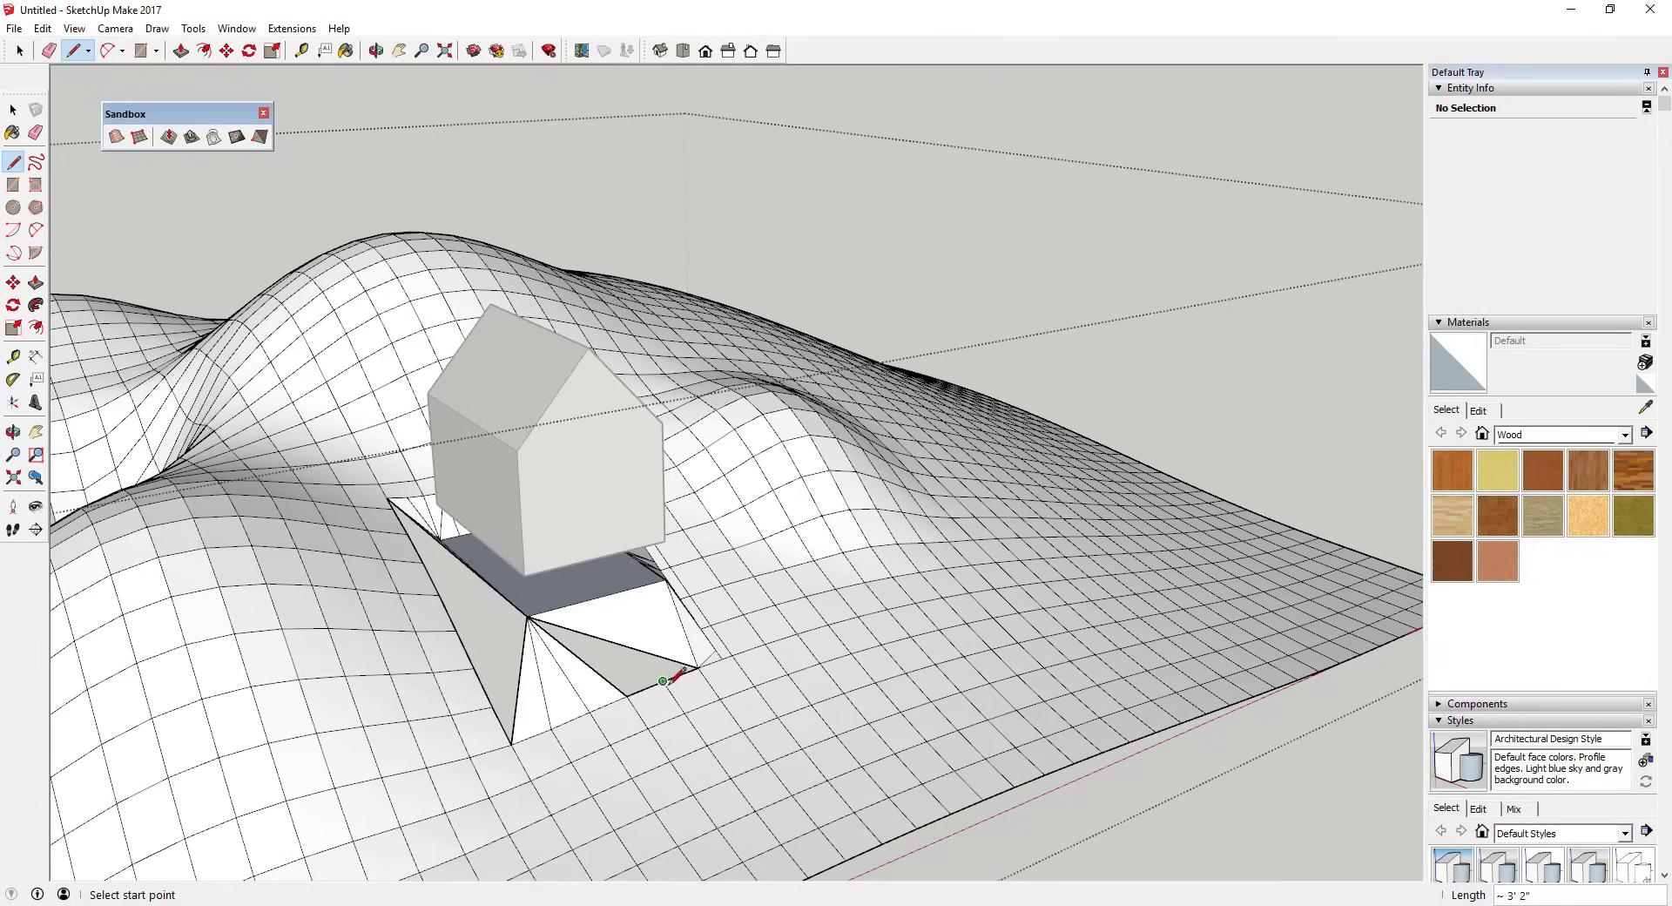
pyautogui.click(526, 615)
pyautogui.press('space')
pyautogui.moveTo(530, 613); pyautogui.dragTo(687, 614, button='middle')
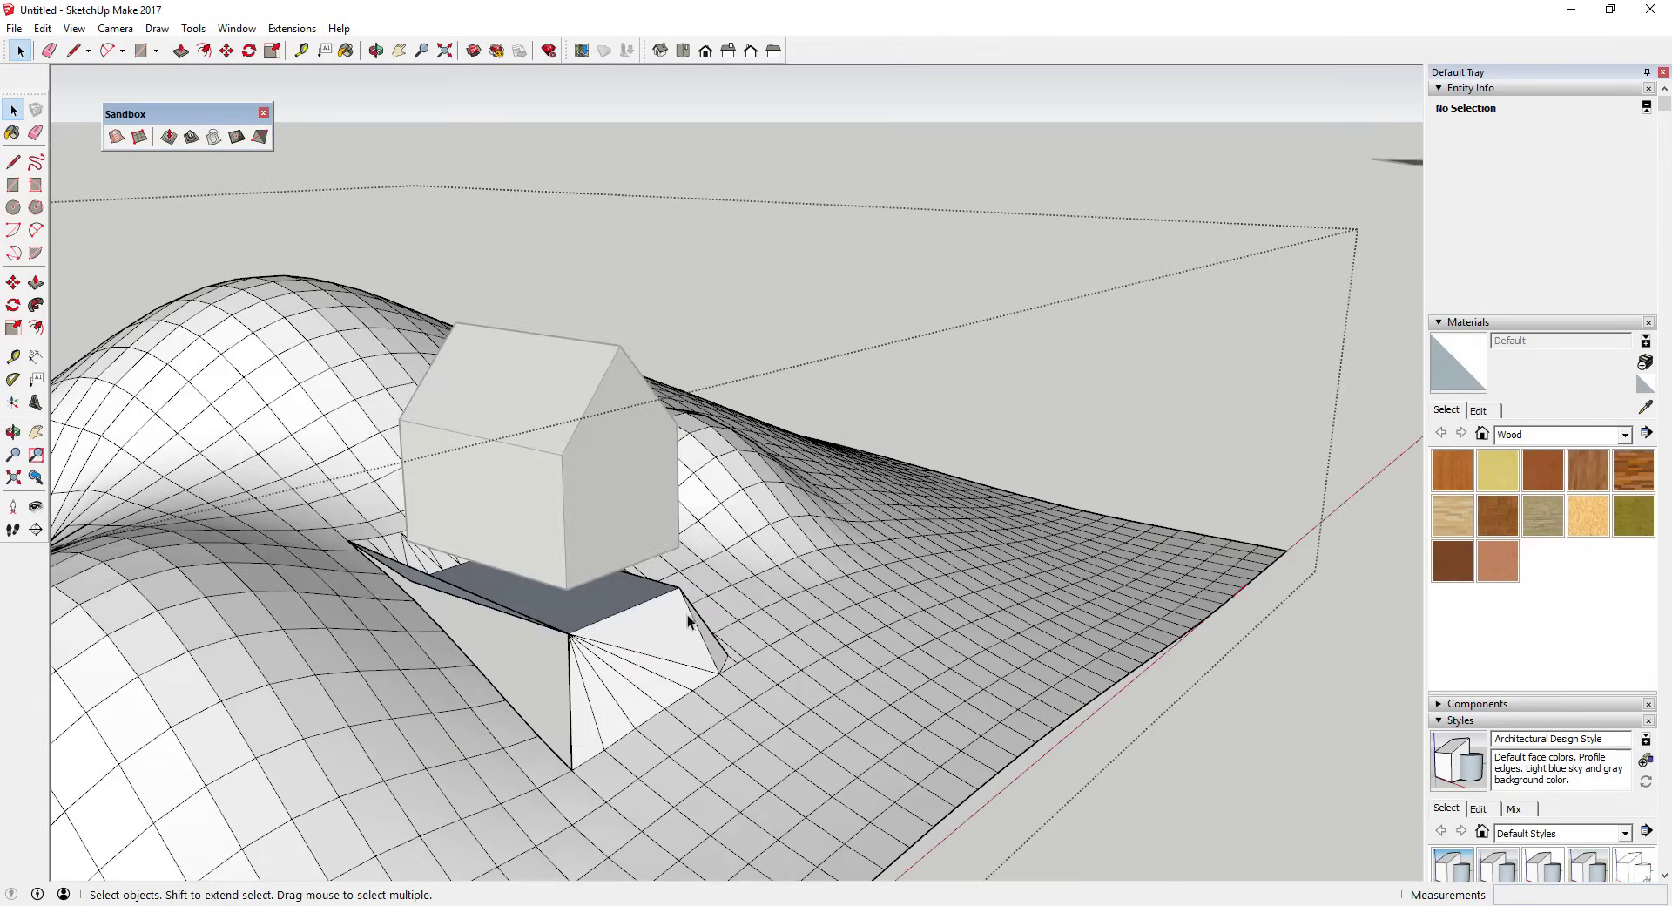
# Draw a splitting line from the skirt up to the pad corner on the other side
pyautogui.press('l')
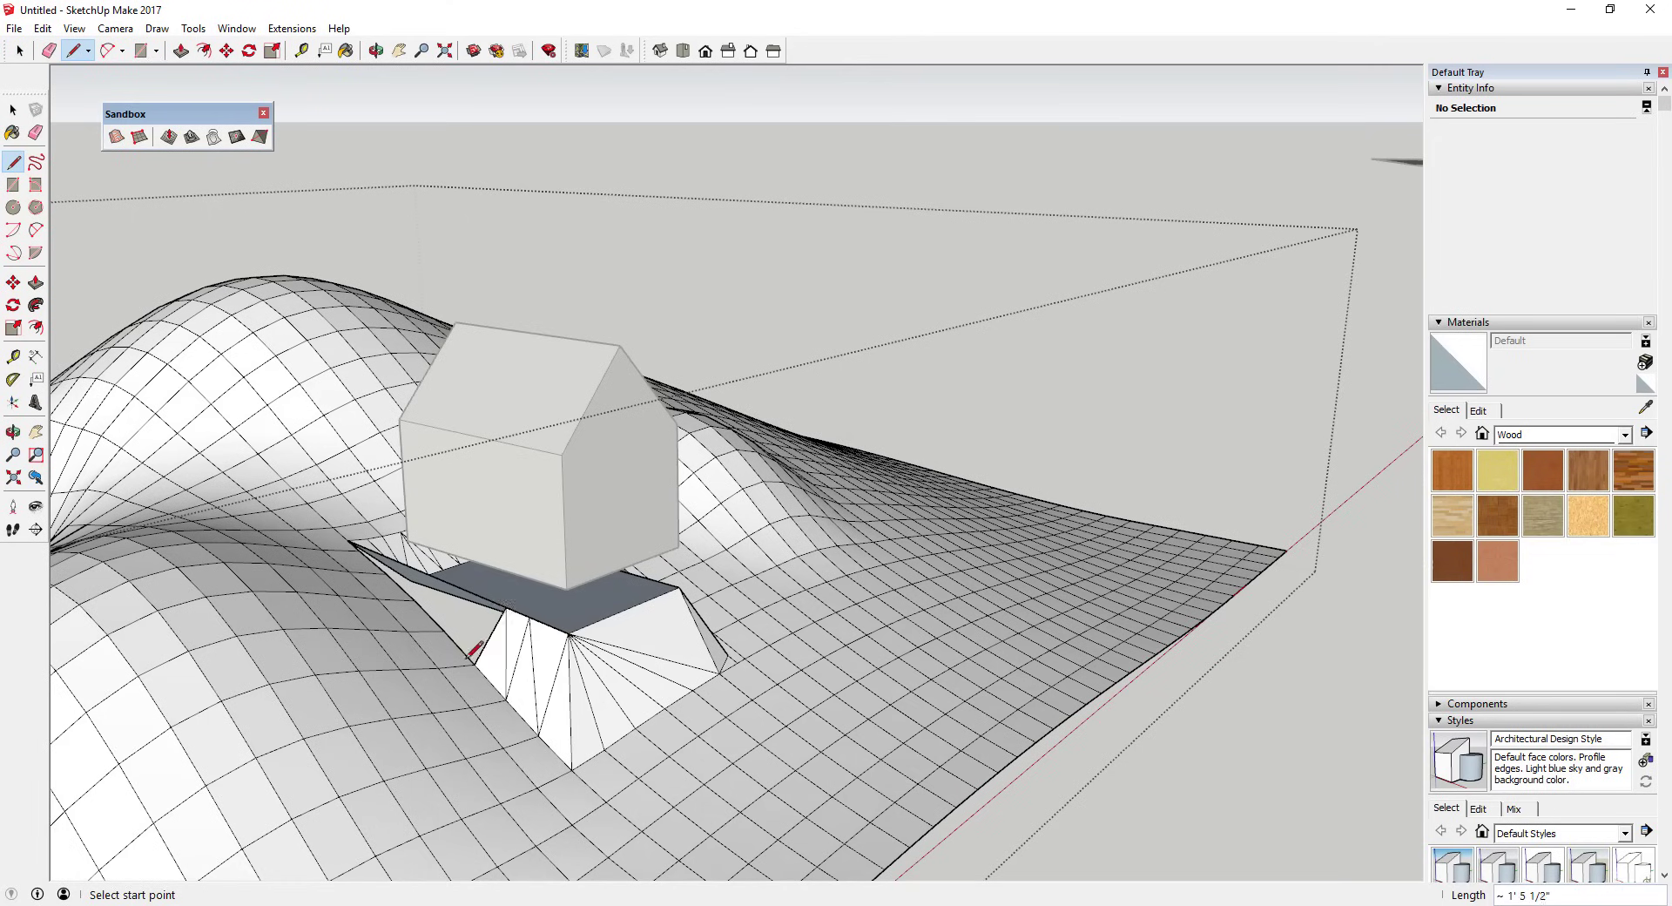
pyautogui.click(444, 630)
pyautogui.click(432, 574)
pyautogui.scroll(2, 376, 562)
pyautogui.press('space')
pyautogui.scroll(-3, 487, 599)
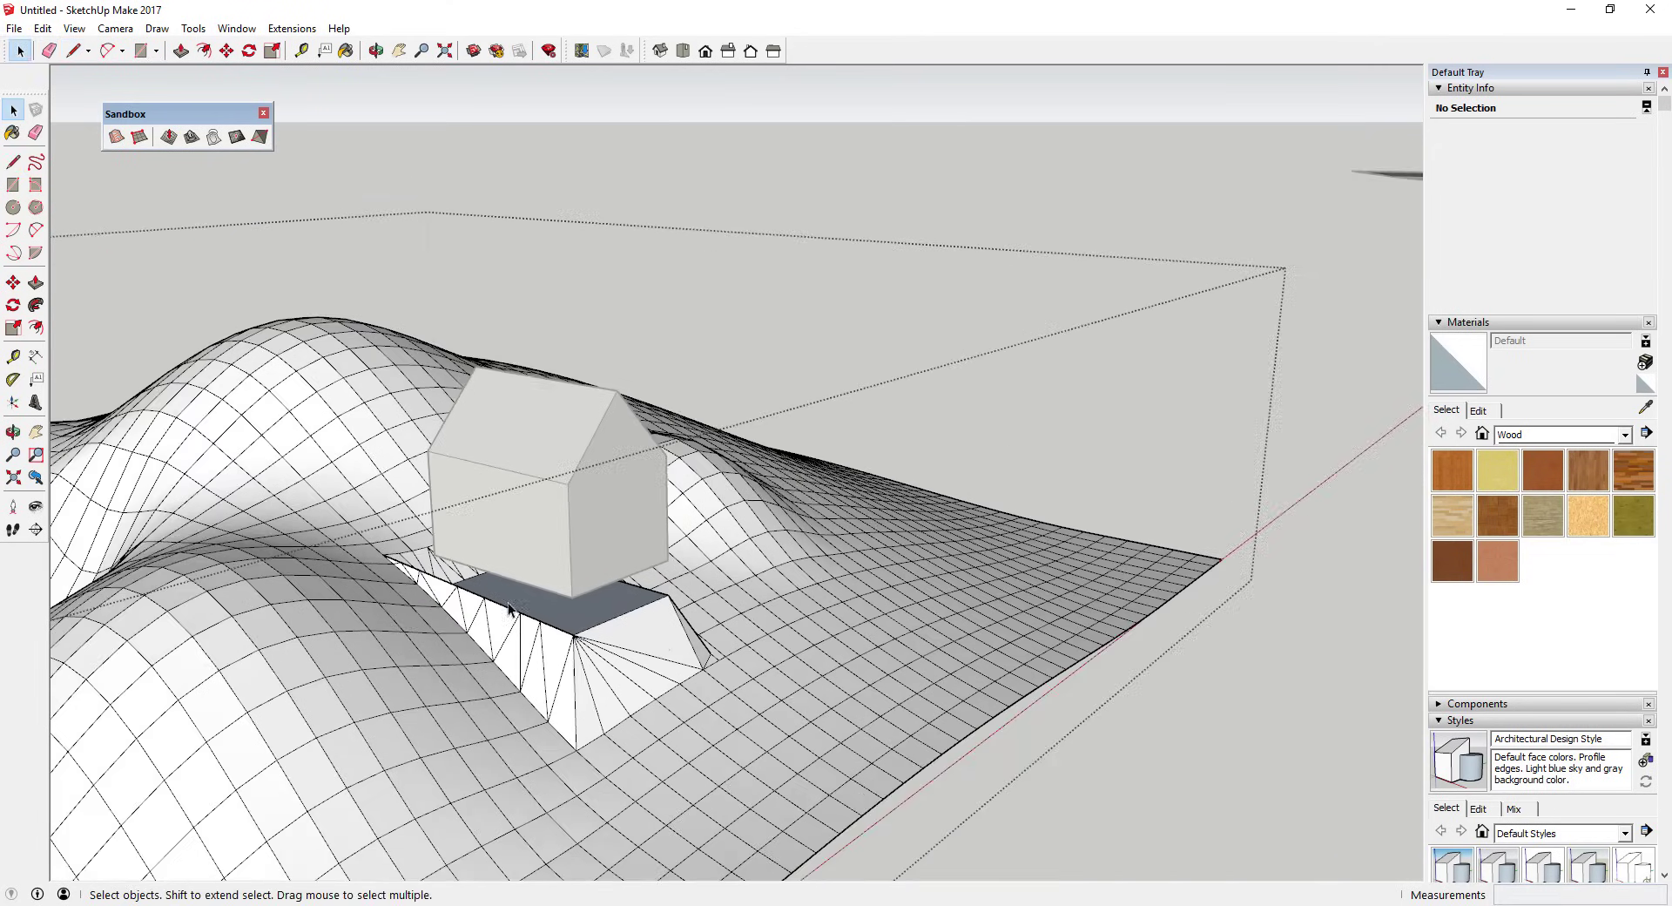
pyautogui.moveTo(512, 607); pyautogui.dragTo(509, 537, button='middle')
pyautogui.press('space')
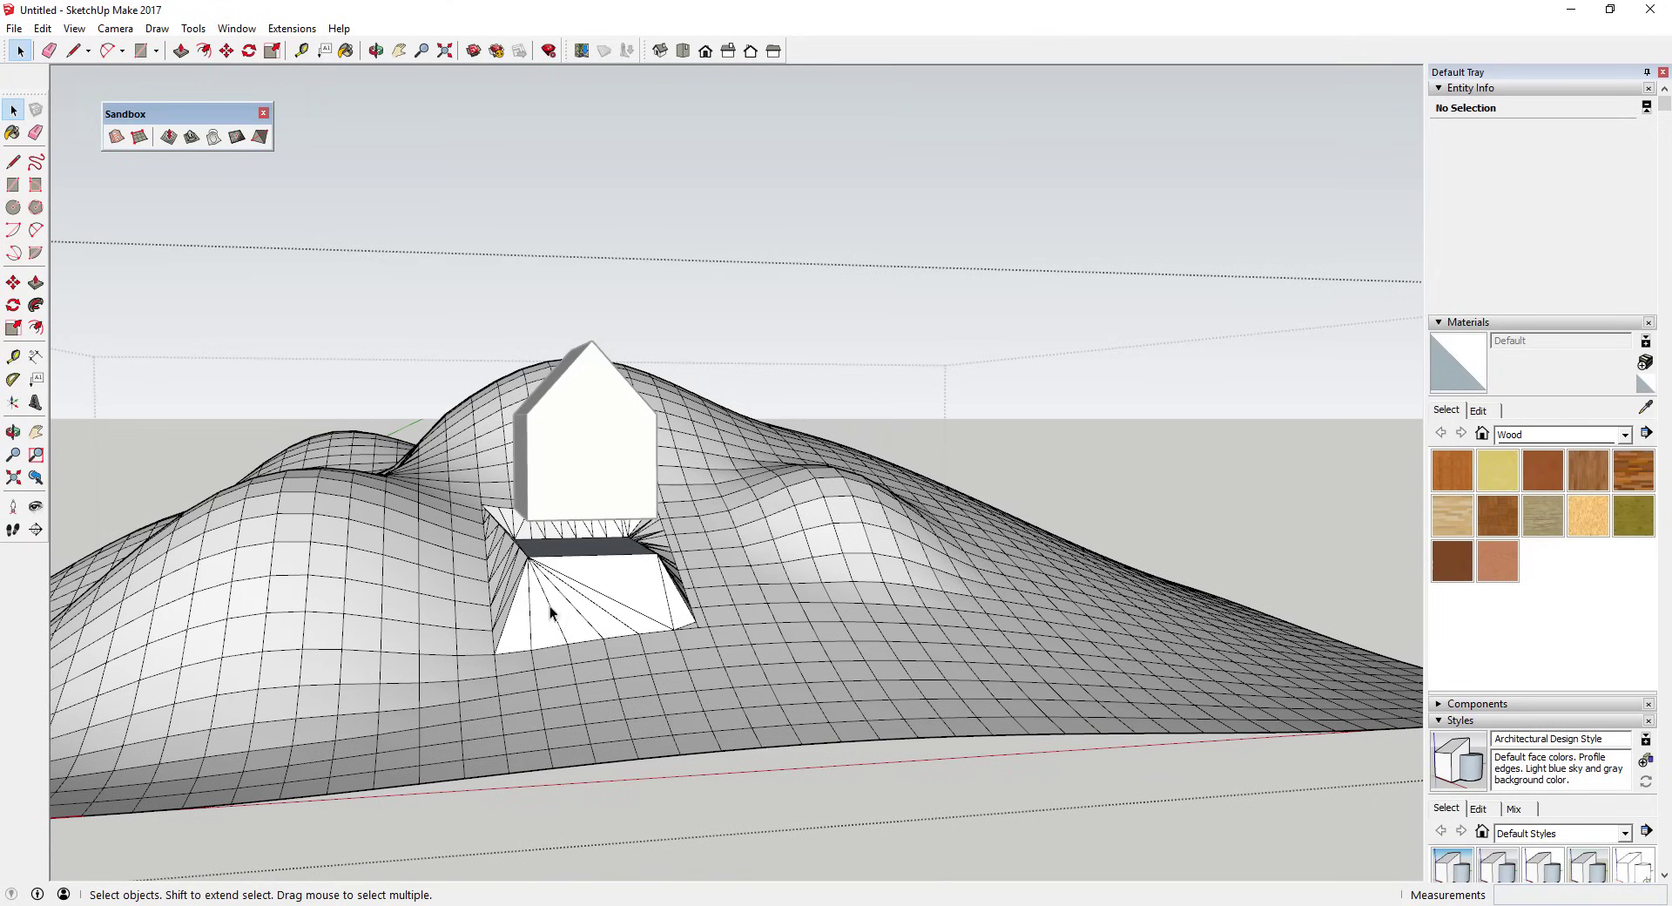
# Erase the crowded front-slope edges and redraw lines splitting it into triangular facets
pyautogui.press('e')
pyautogui.moveTo(616, 594); pyautogui.dragTo(597, 616)
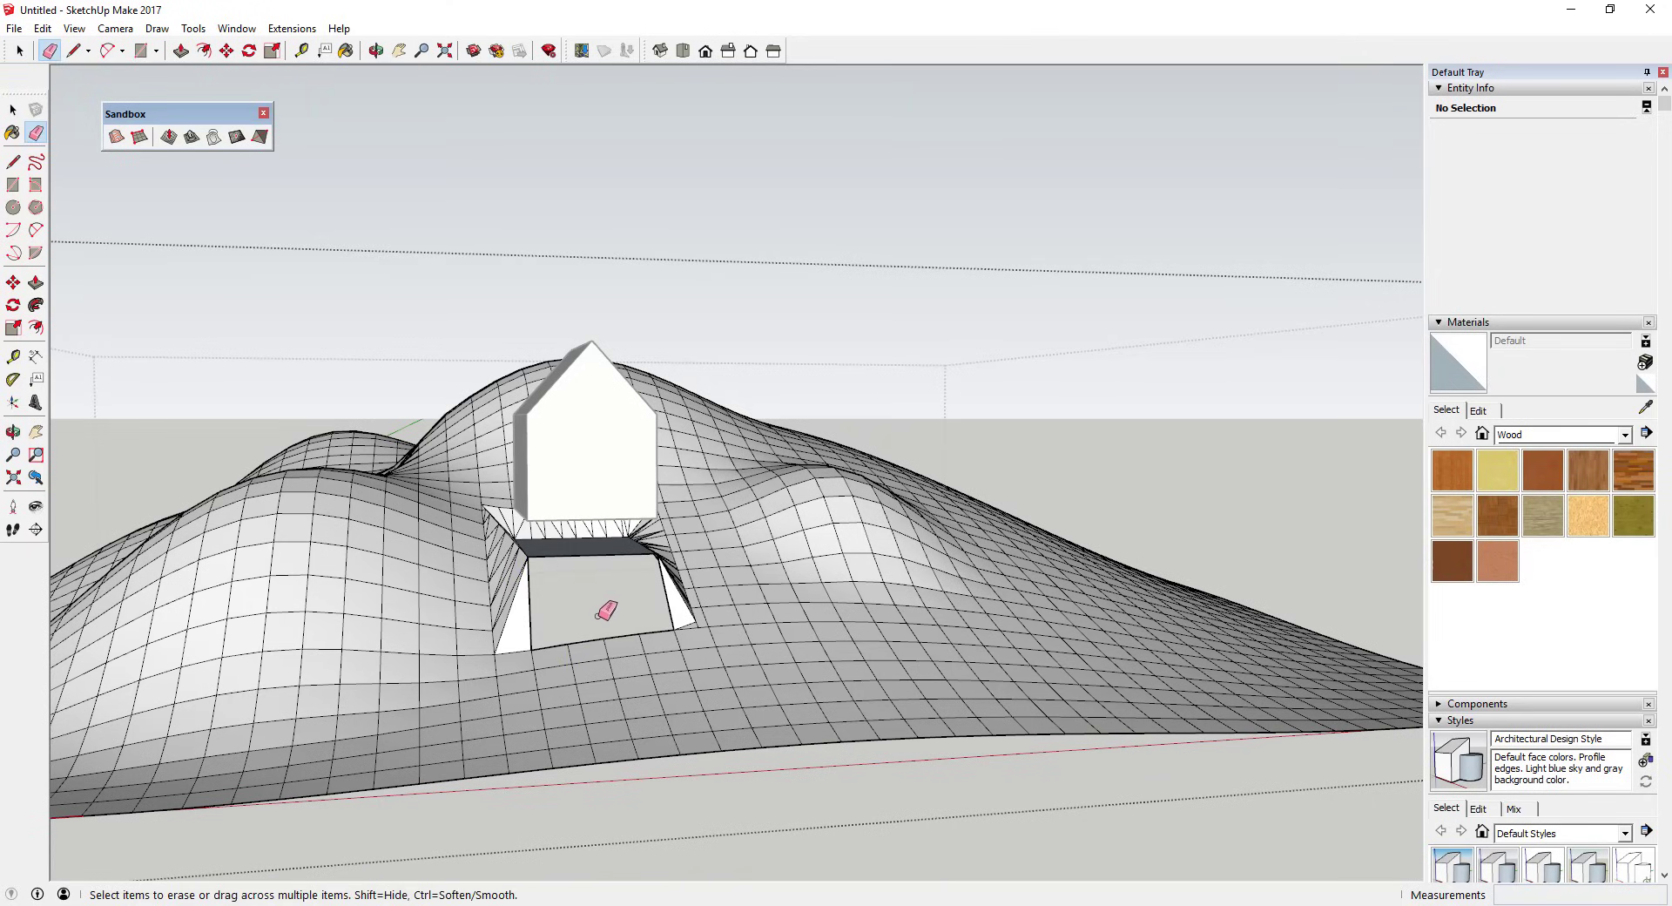
pyautogui.press('l')
pyautogui.click(531, 649)
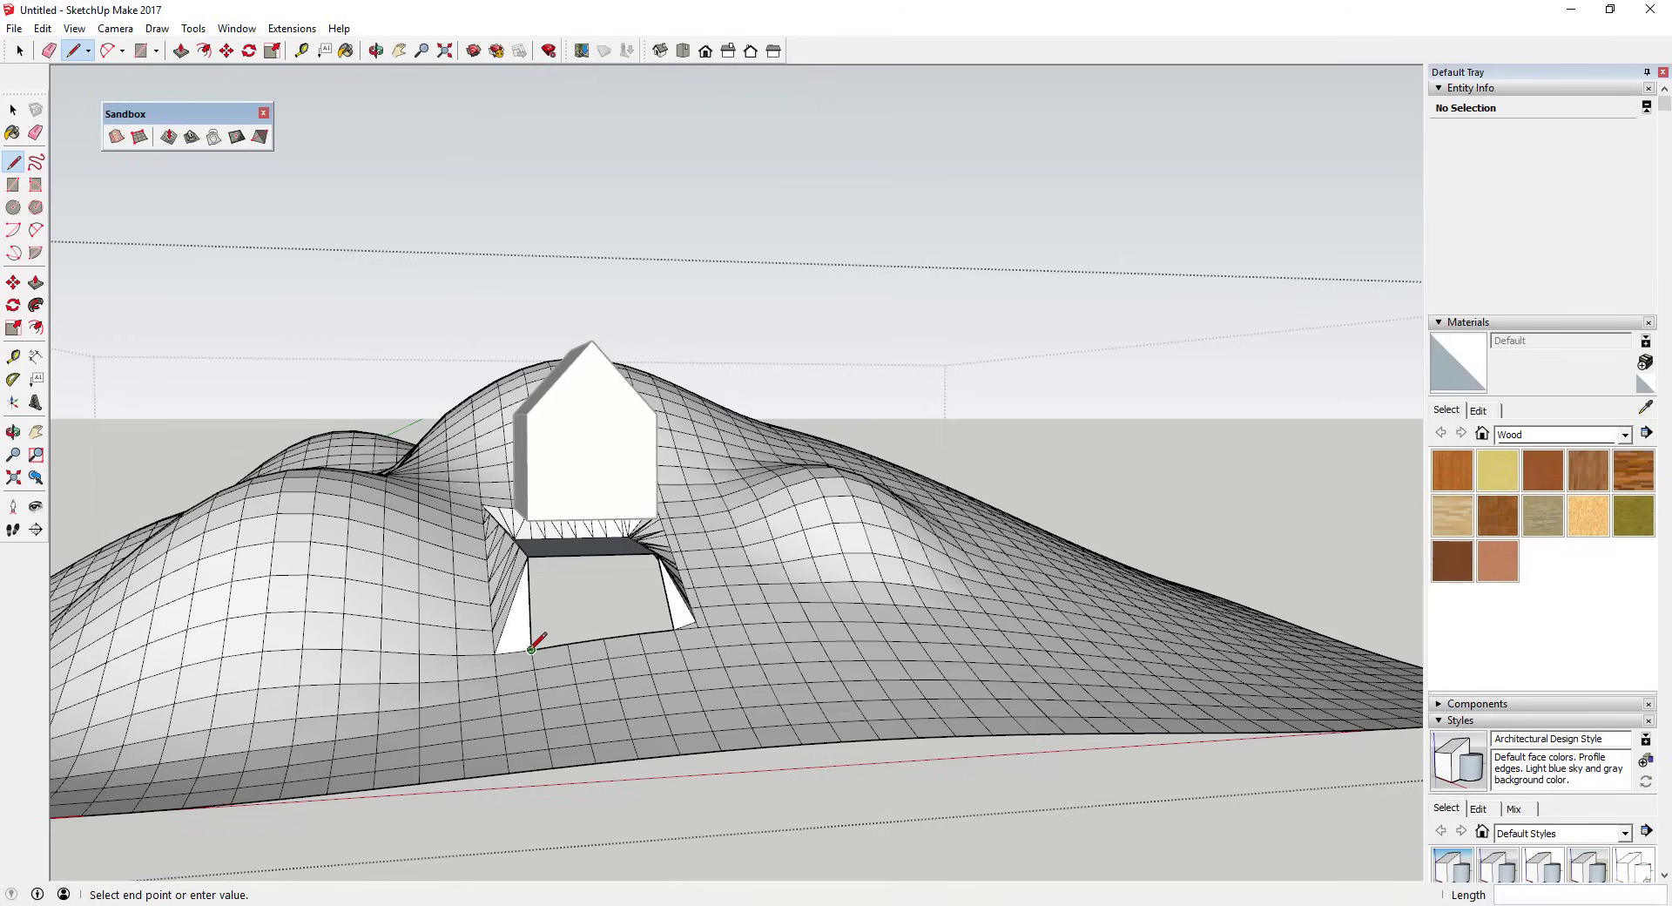
pyautogui.click(555, 554)
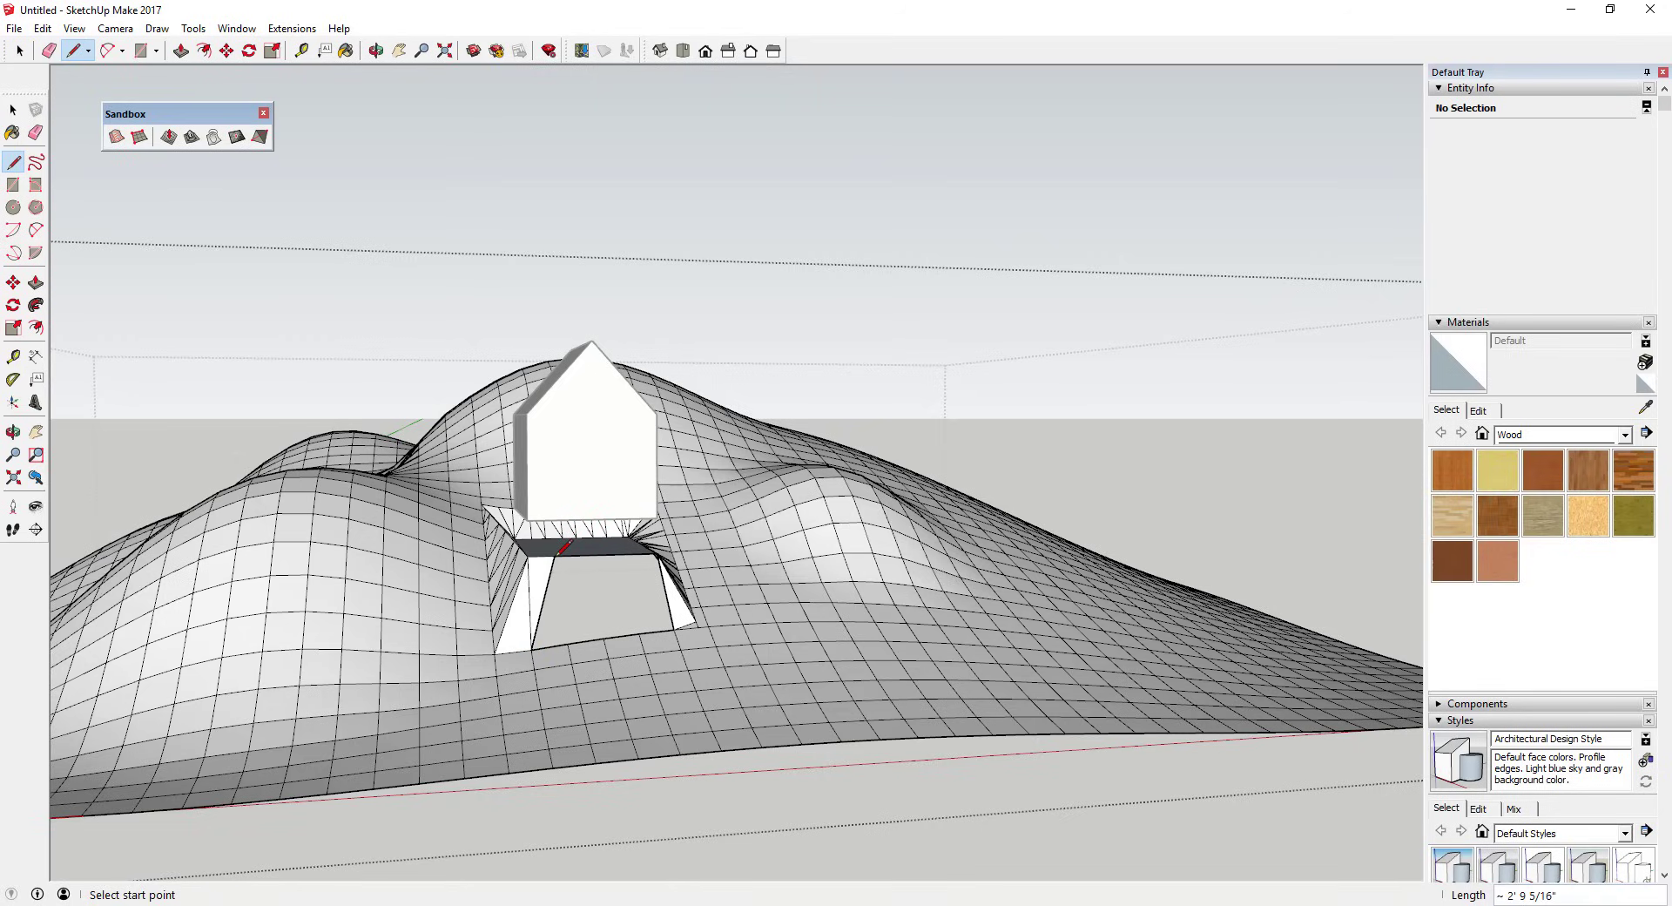
pyautogui.click(567, 643)
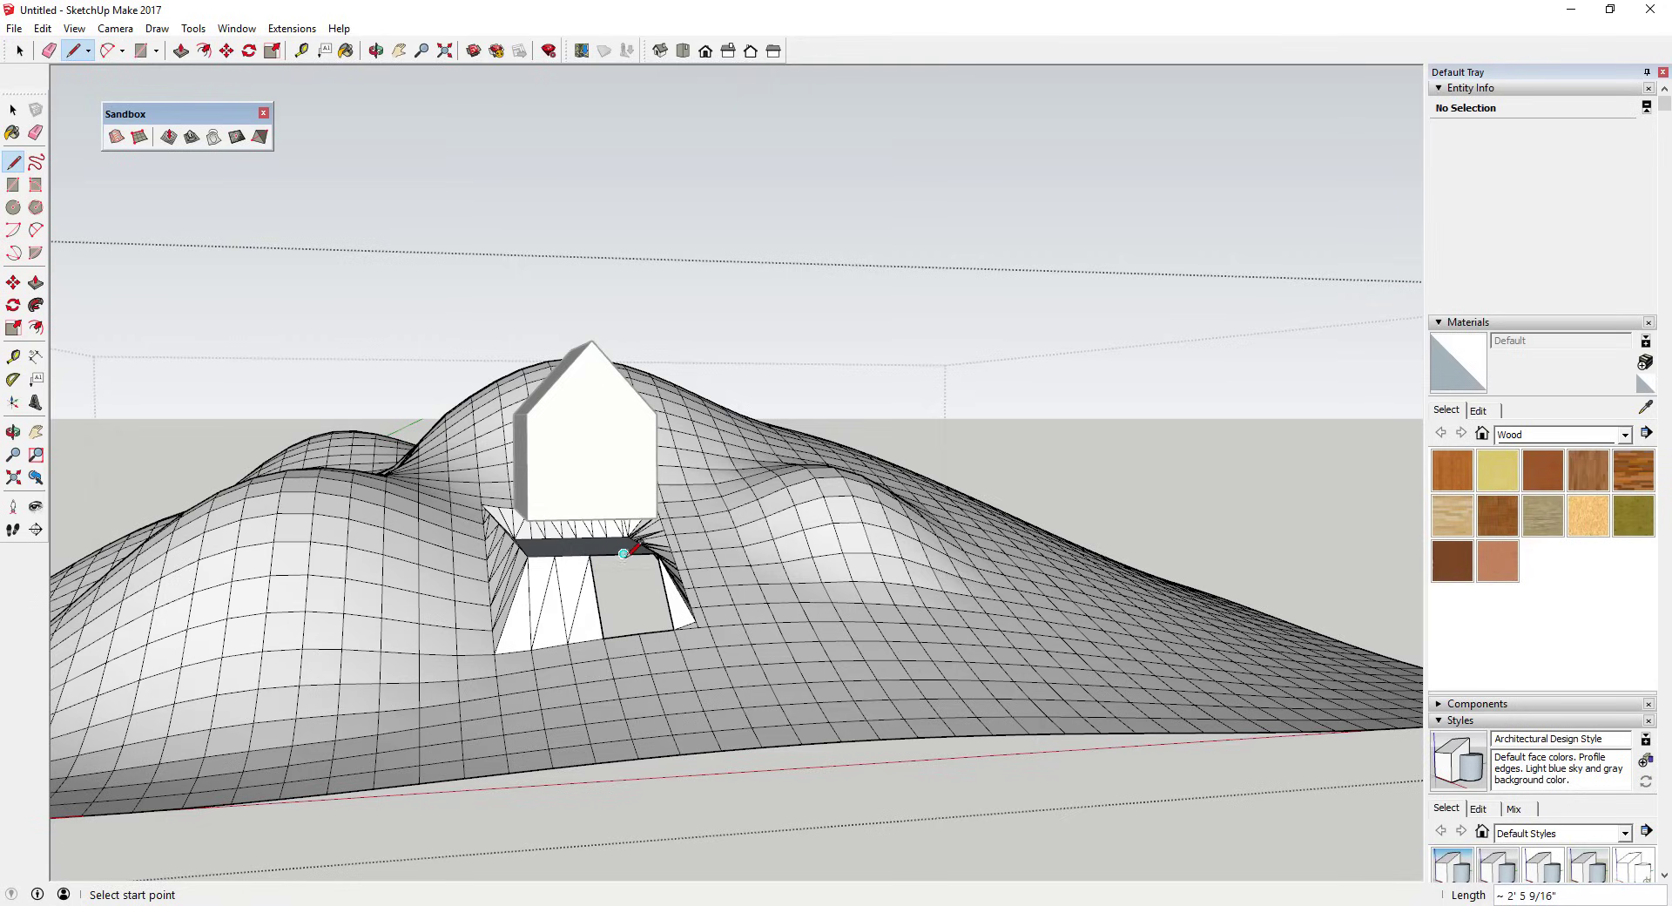
pyautogui.click(604, 638)
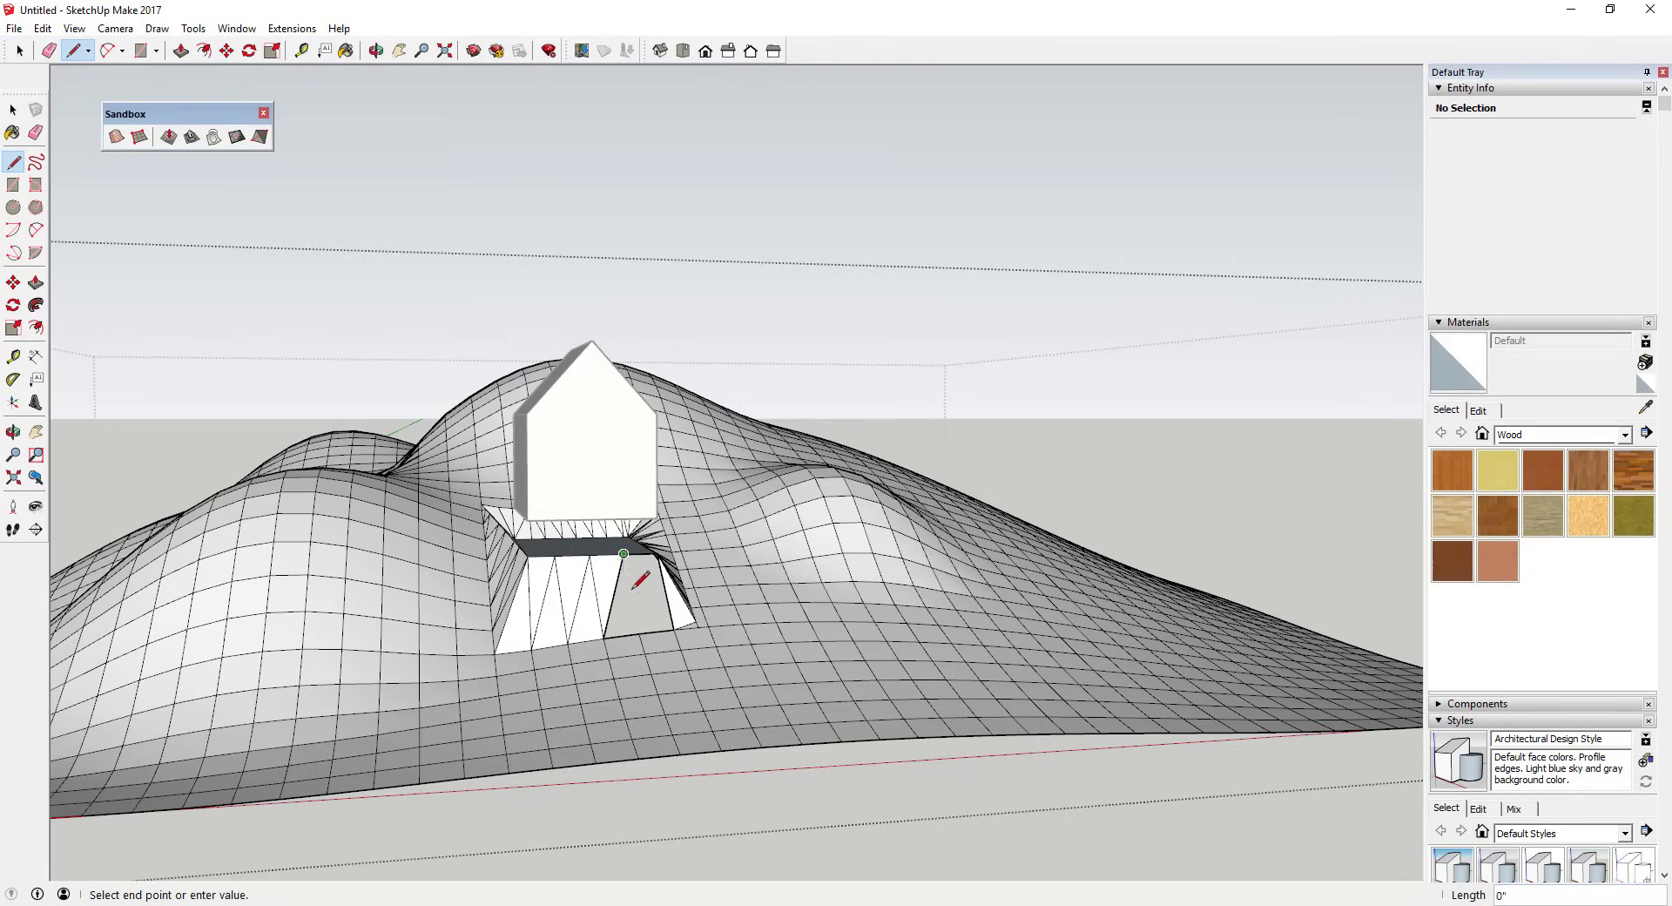
pyautogui.click(638, 633)
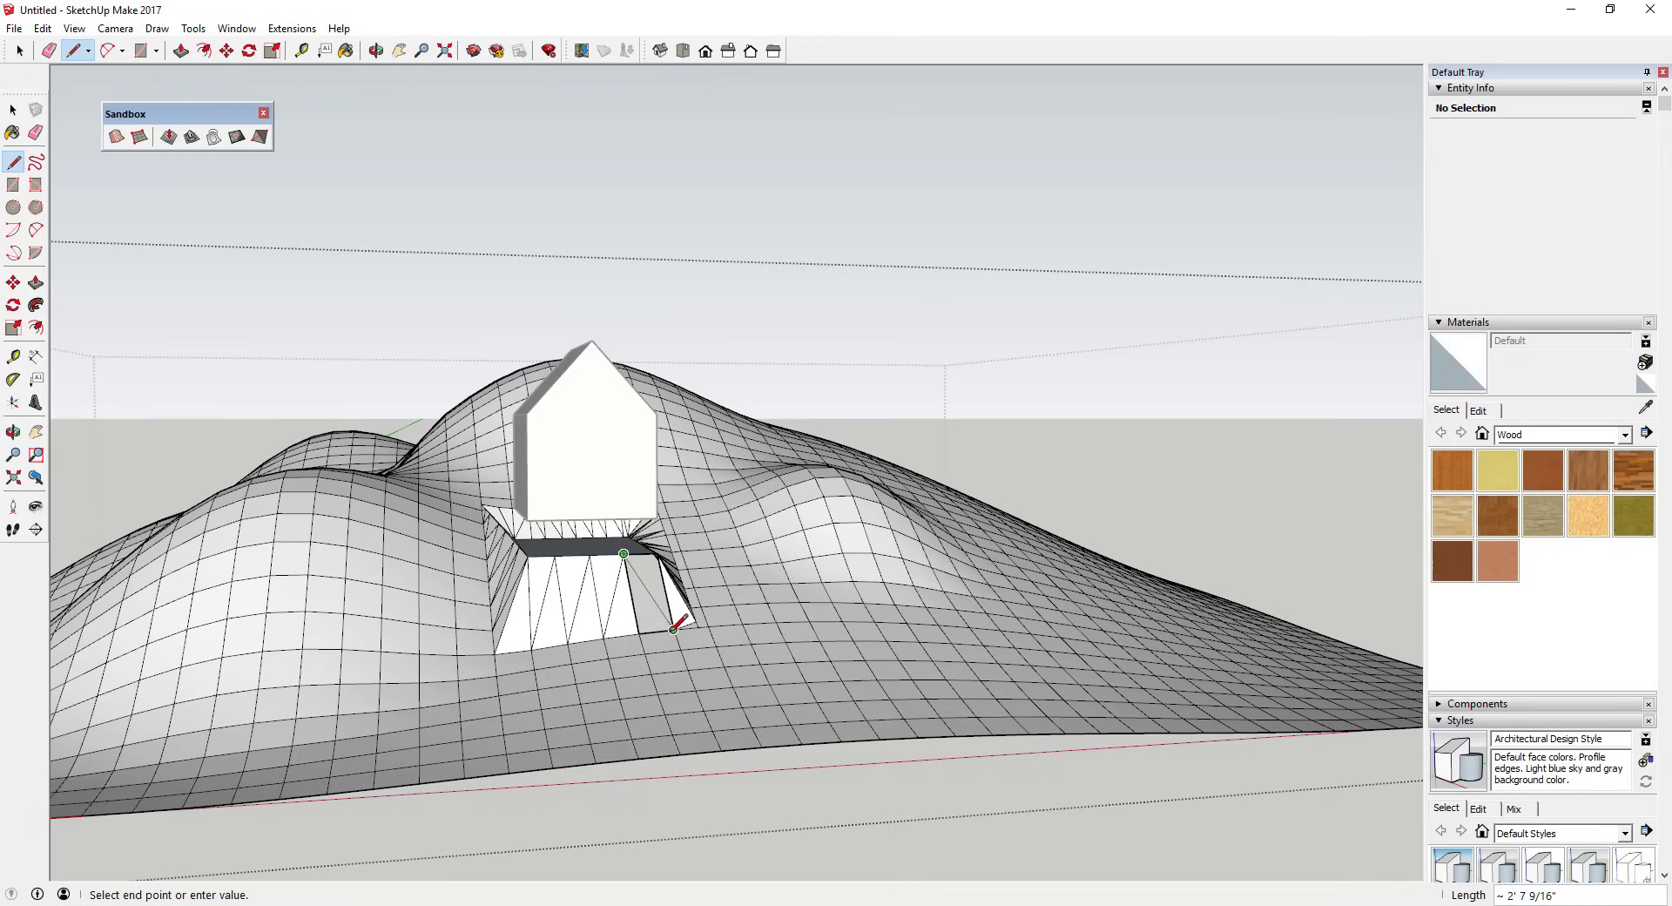
pyautogui.click(674, 627)
pyautogui.press('space')
pyautogui.moveTo(674, 628)
pyautogui.mouseDown(button='middle')
pyautogui.moveTo(675, 586)
pyautogui.moveTo(617, 493)
pyautogui.mouseUp(button='middle')
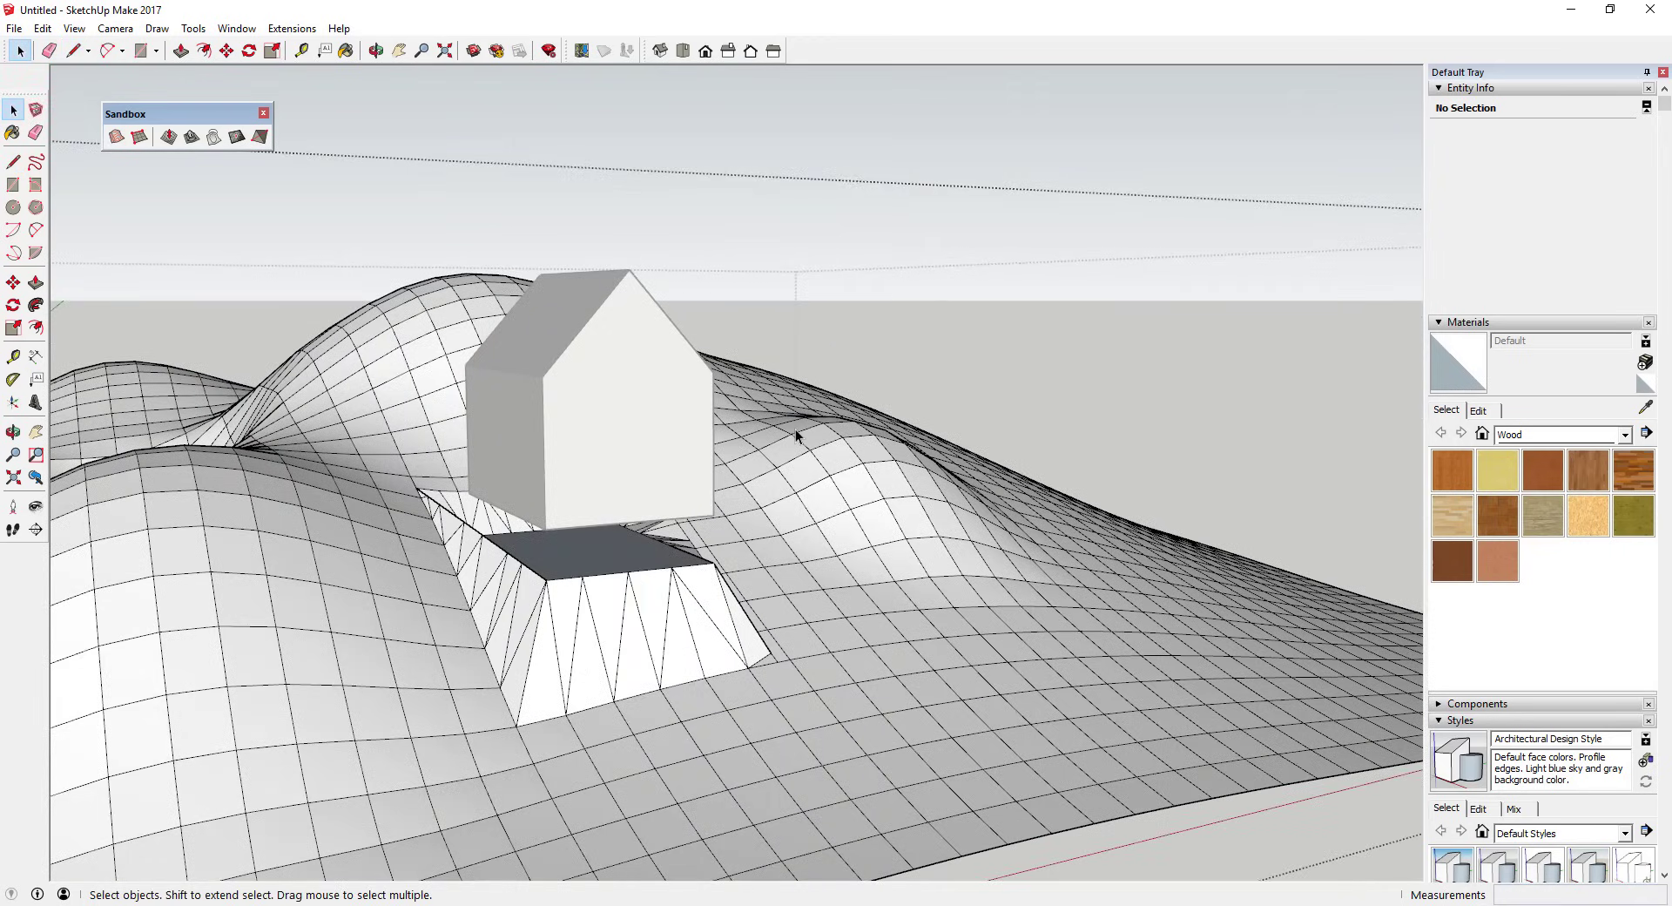
# Move the house group down by its bottom corner onto the flattened terrain pad
pyautogui.click(661, 488)
pyautogui.moveTo(746, 478); pyautogui.dragTo(665, 460, button='middle')
pyautogui.press('m')
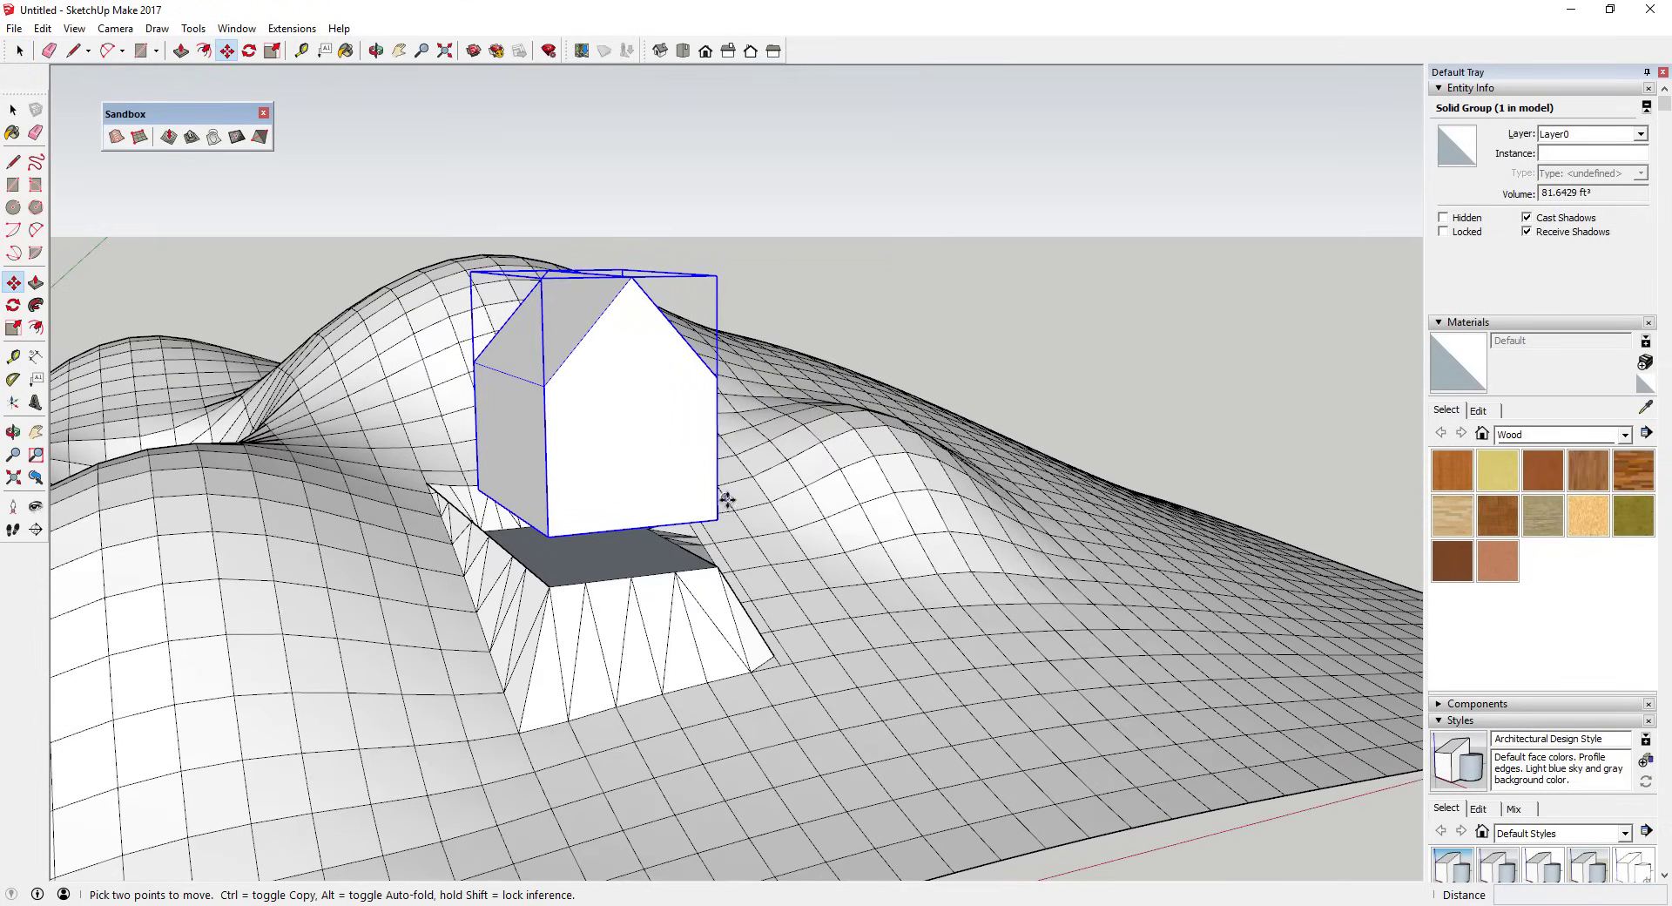
pyautogui.click(717, 521)
pyautogui.click(713, 567)
pyautogui.press('space')
# Orbit and zoom around the terrain to check the house sits on its pad
pyautogui.moveTo(605, 568); pyautogui.dragTo(470, 510, button='middle')
pyautogui.scroll(-3, 471, 509)
pyautogui.moveTo(780, 571); pyautogui.dragTo(1139, 505, button='middle')
pyautogui.scroll(5, 462, 484)
pyautogui.scroll(-5, 1115, 488)
pyautogui.scroll(8, 1209, 498)
pyautogui.scroll(-6, 1026, 509)
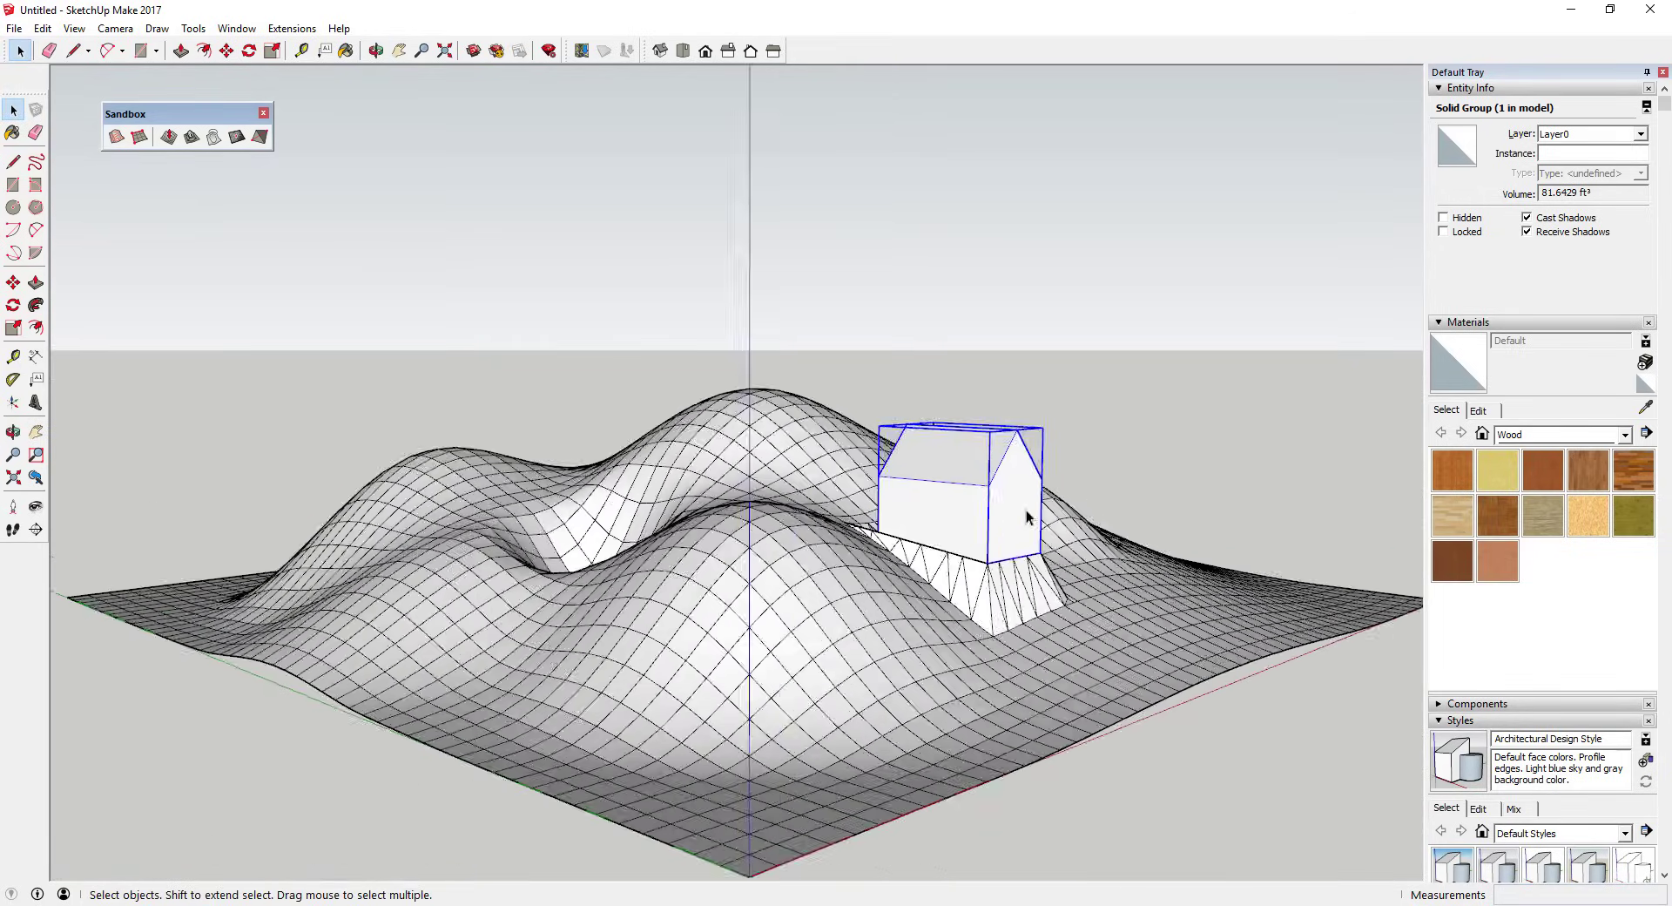
pyautogui.scroll(6, 1105, 541)
pyautogui.scroll(-5, 1069, 576)
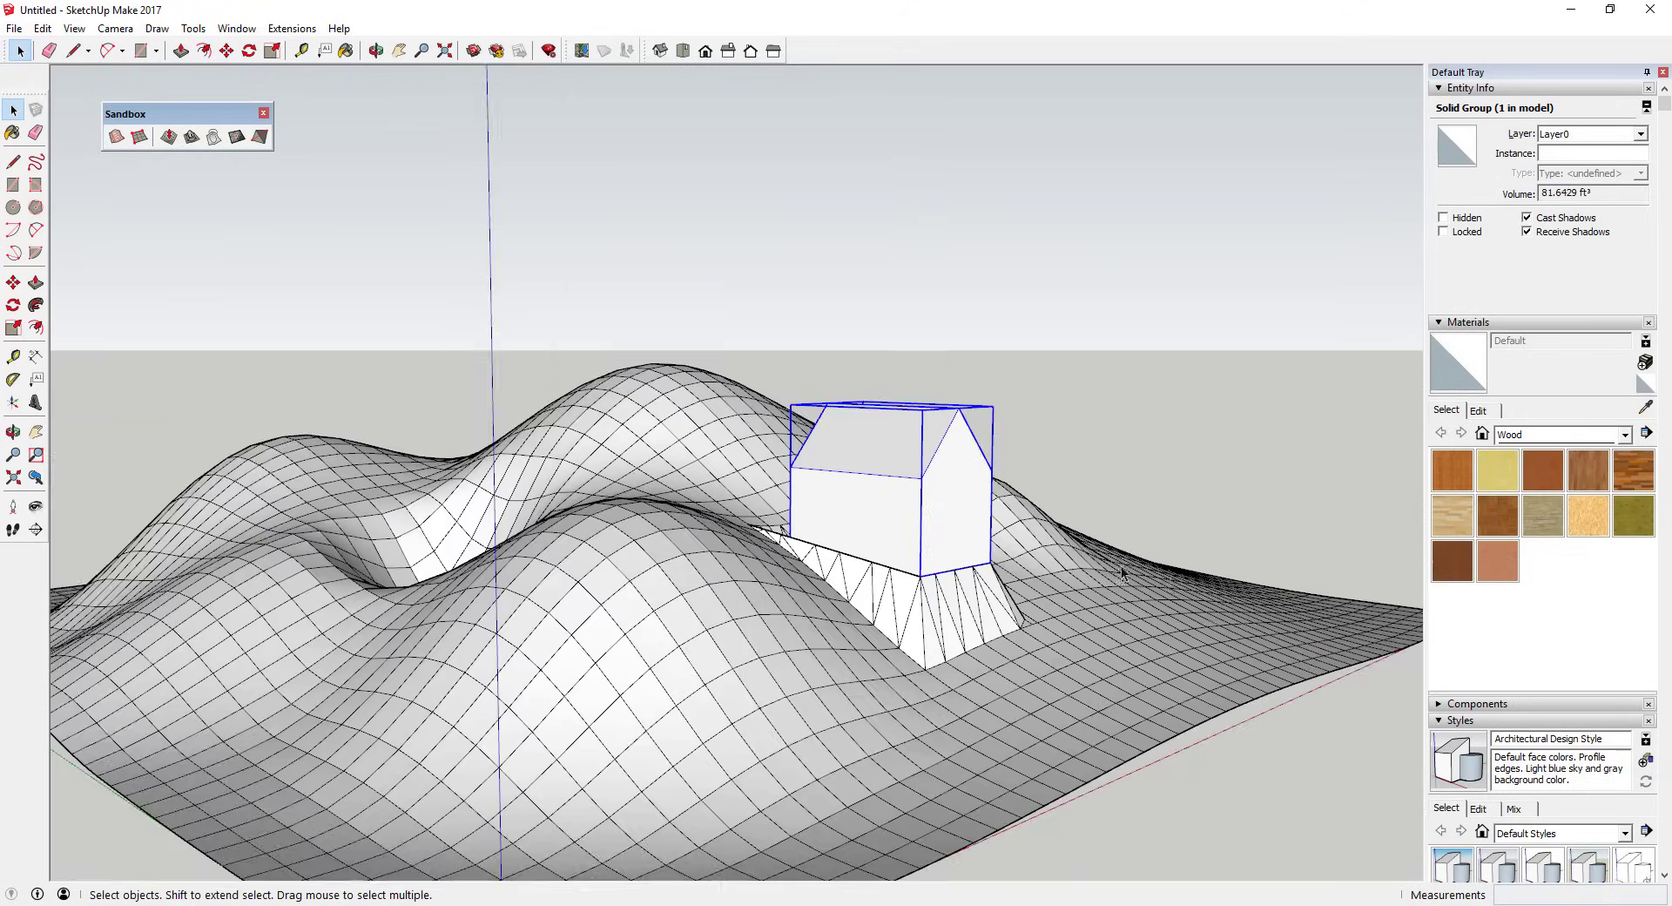
pyautogui.moveTo(1120, 571); pyautogui.dragTo(918, 627, button='middle')
pyautogui.scroll(-4, 1001, 613)
pyautogui.scroll(-4, 1082, 606)
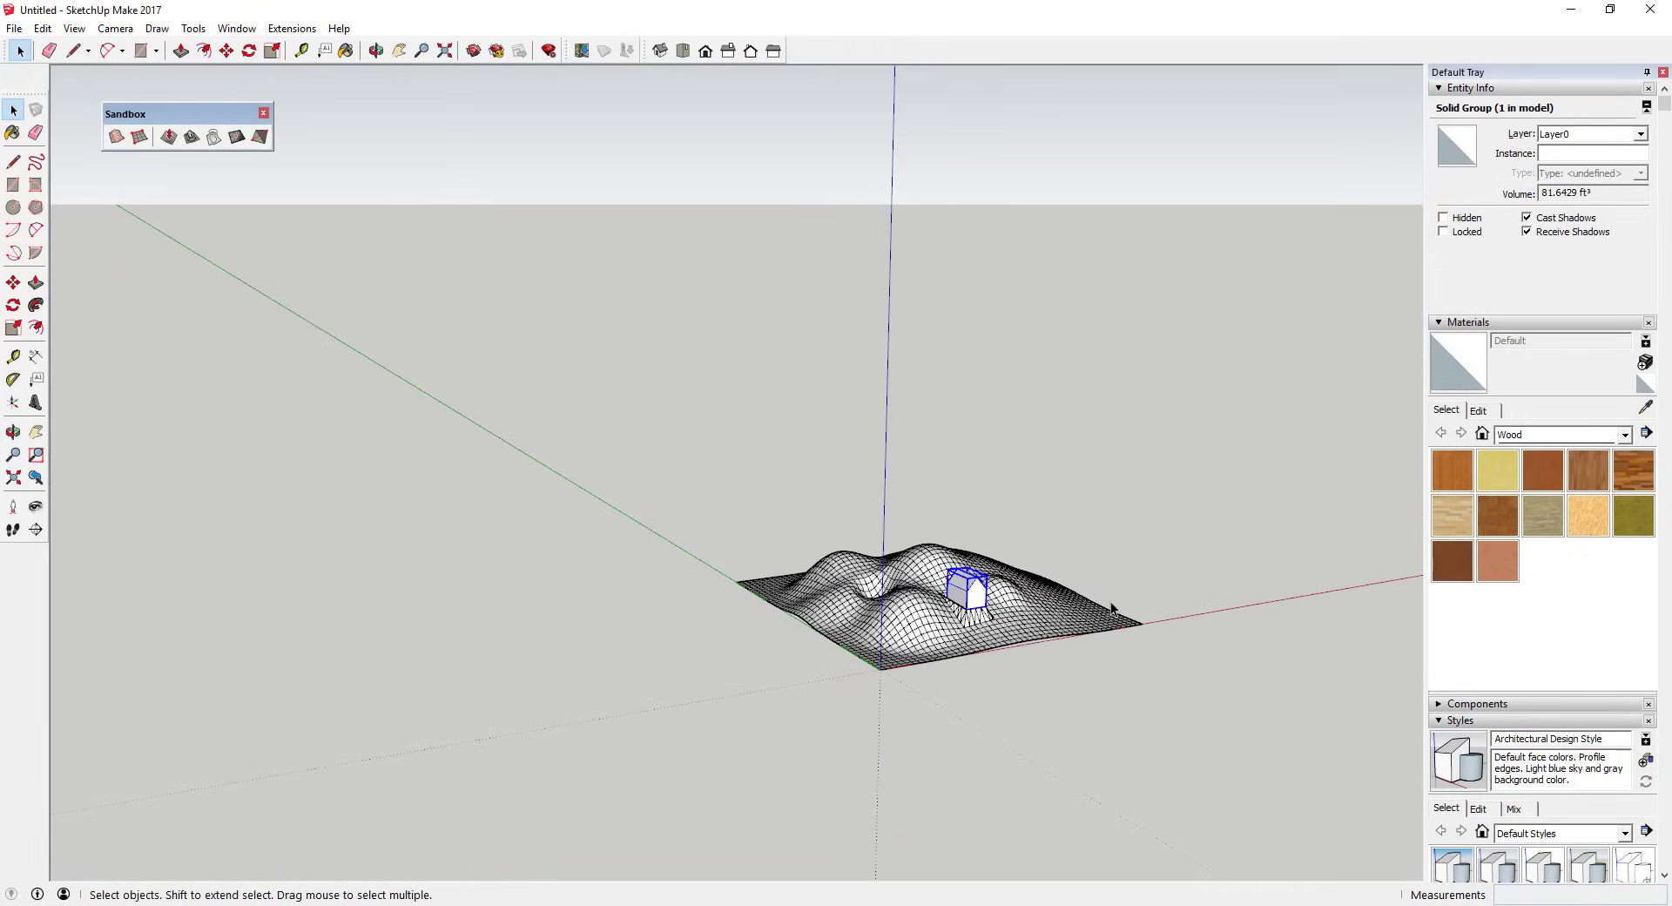
pyautogui.moveTo(1111, 609); pyautogui.dragTo(944, 659, button='middle')
pyautogui.scroll(6, 1034, 626)
pyautogui.scroll(-5, 944, 657)
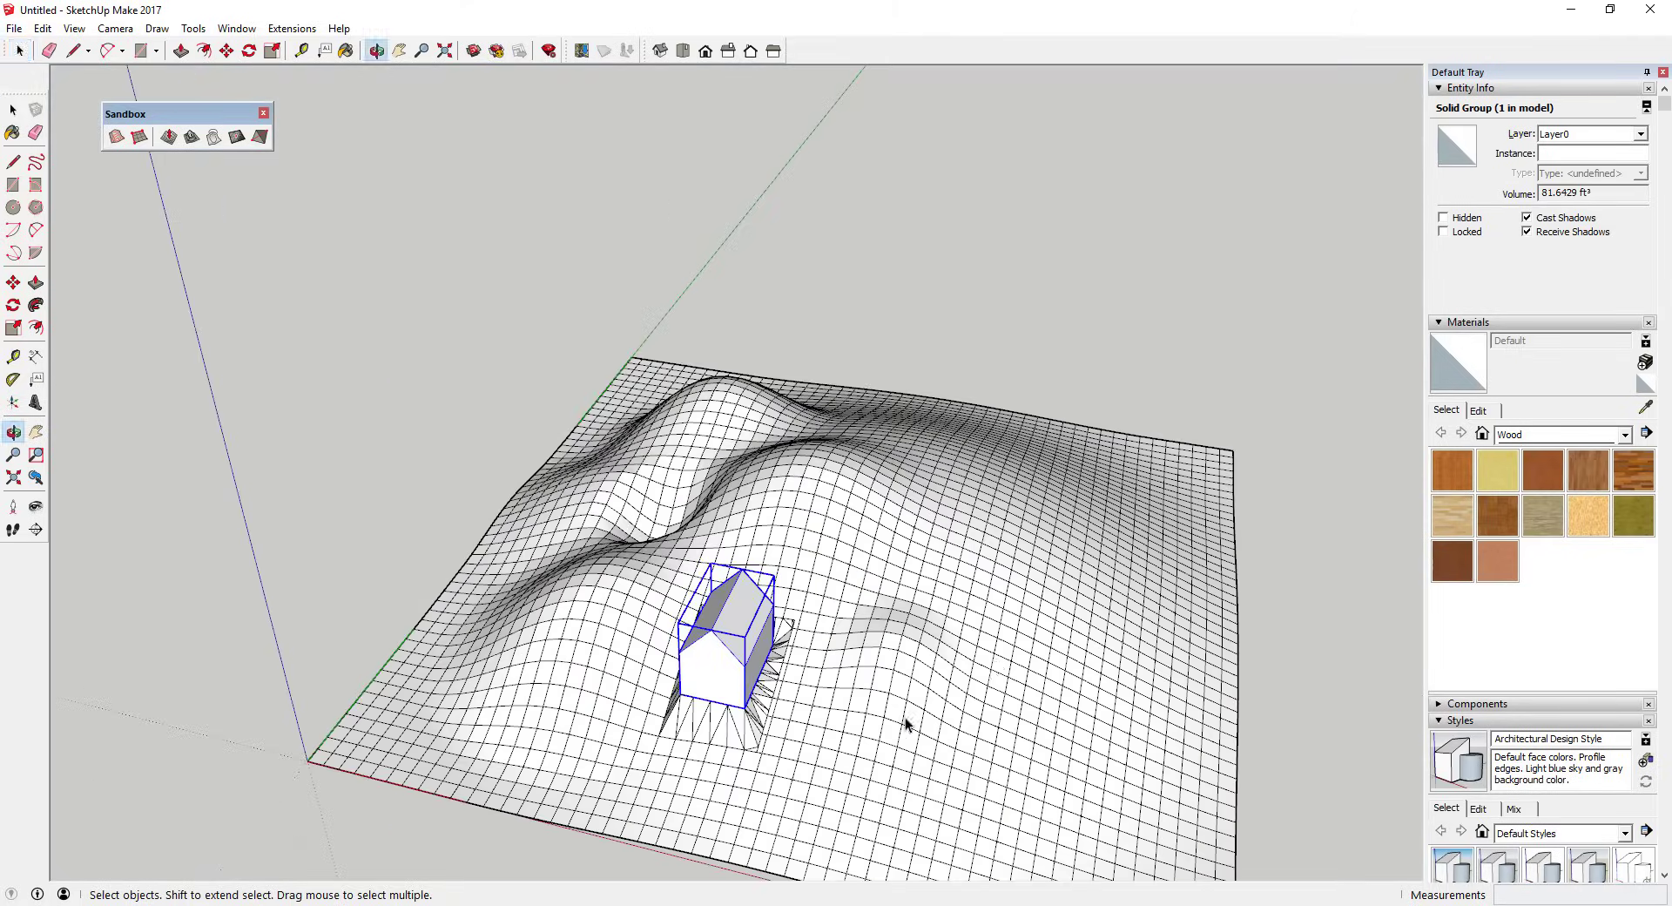
pyautogui.moveTo(903, 724); pyautogui.dragTo(989, 616, button='middle')
pyautogui.scroll(4, 989, 616)
pyautogui.scroll(-4, 768, 711)
pyautogui.moveTo(768, 711)
pyautogui.mouseDown(button='middle')
pyautogui.moveTo(835, 675)
pyautogui.moveTo(765, 716)
pyautogui.mouseUp(button='middle')
pyautogui.scroll(4, 766, 716)
pyautogui.scroll(-3, 1122, 722)
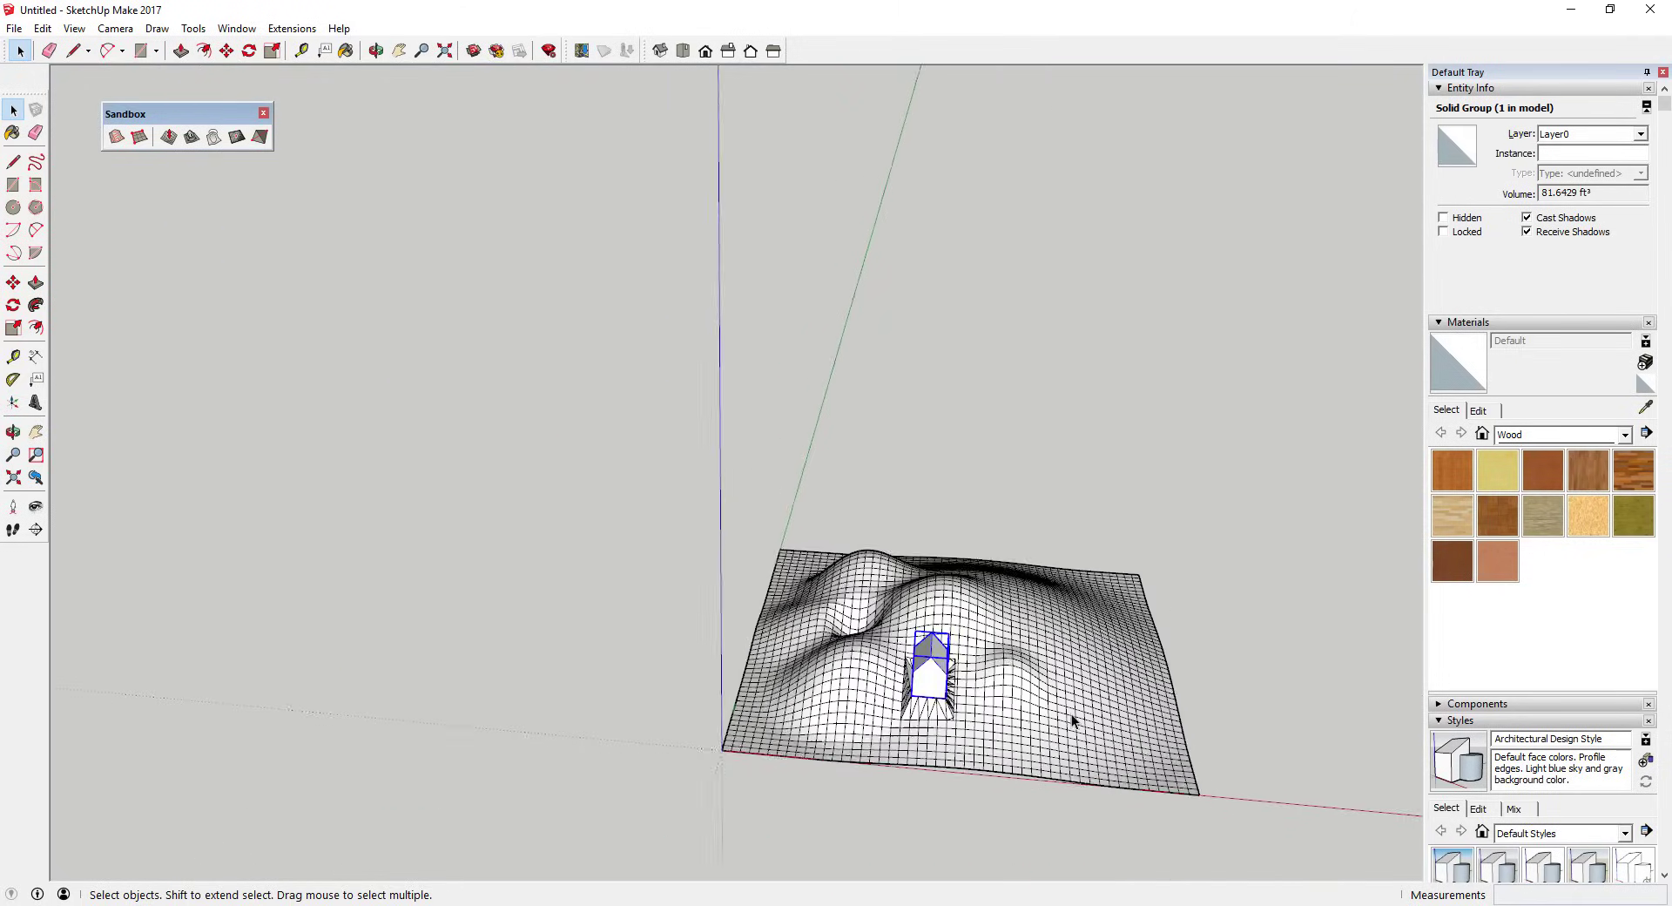
pyautogui.scroll(-2, 1071, 720)
pyautogui.moveTo(1190, 724); pyautogui.dragTo(1132, 758, button='middle')
pyautogui.scroll(-1, 959, 682)
pyautogui.scroll(5, 1206, 717)
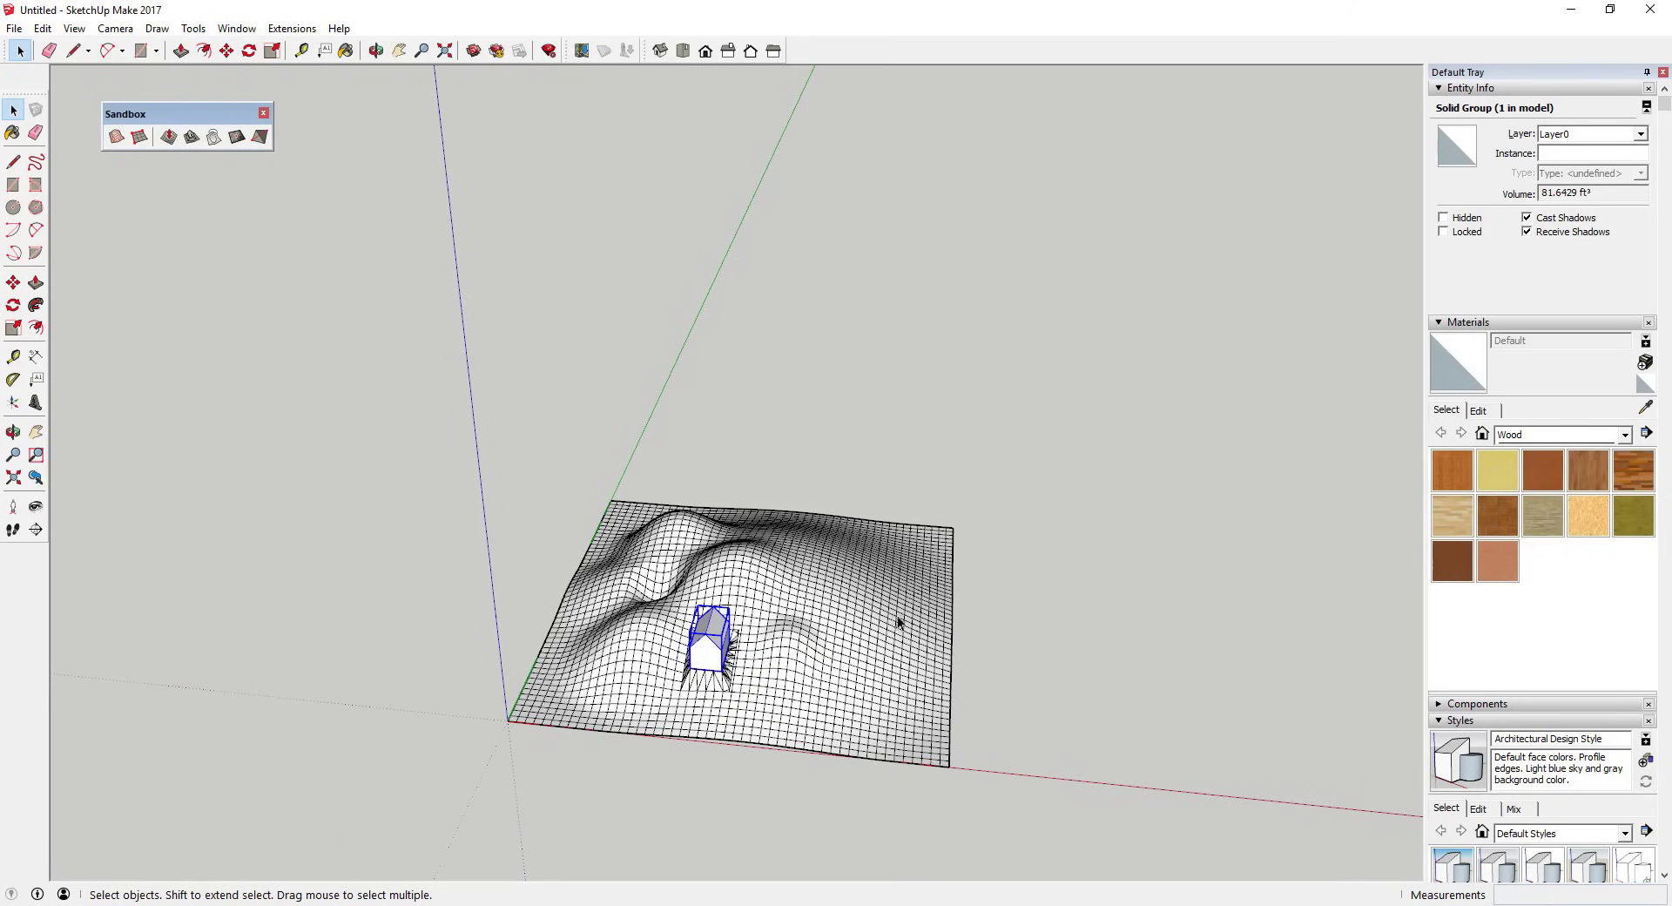
# Draw two tangent 2-Point Arcs on the ground right of the terrain as the road path
pyautogui.click(1020, 665)
pyautogui.press('a')
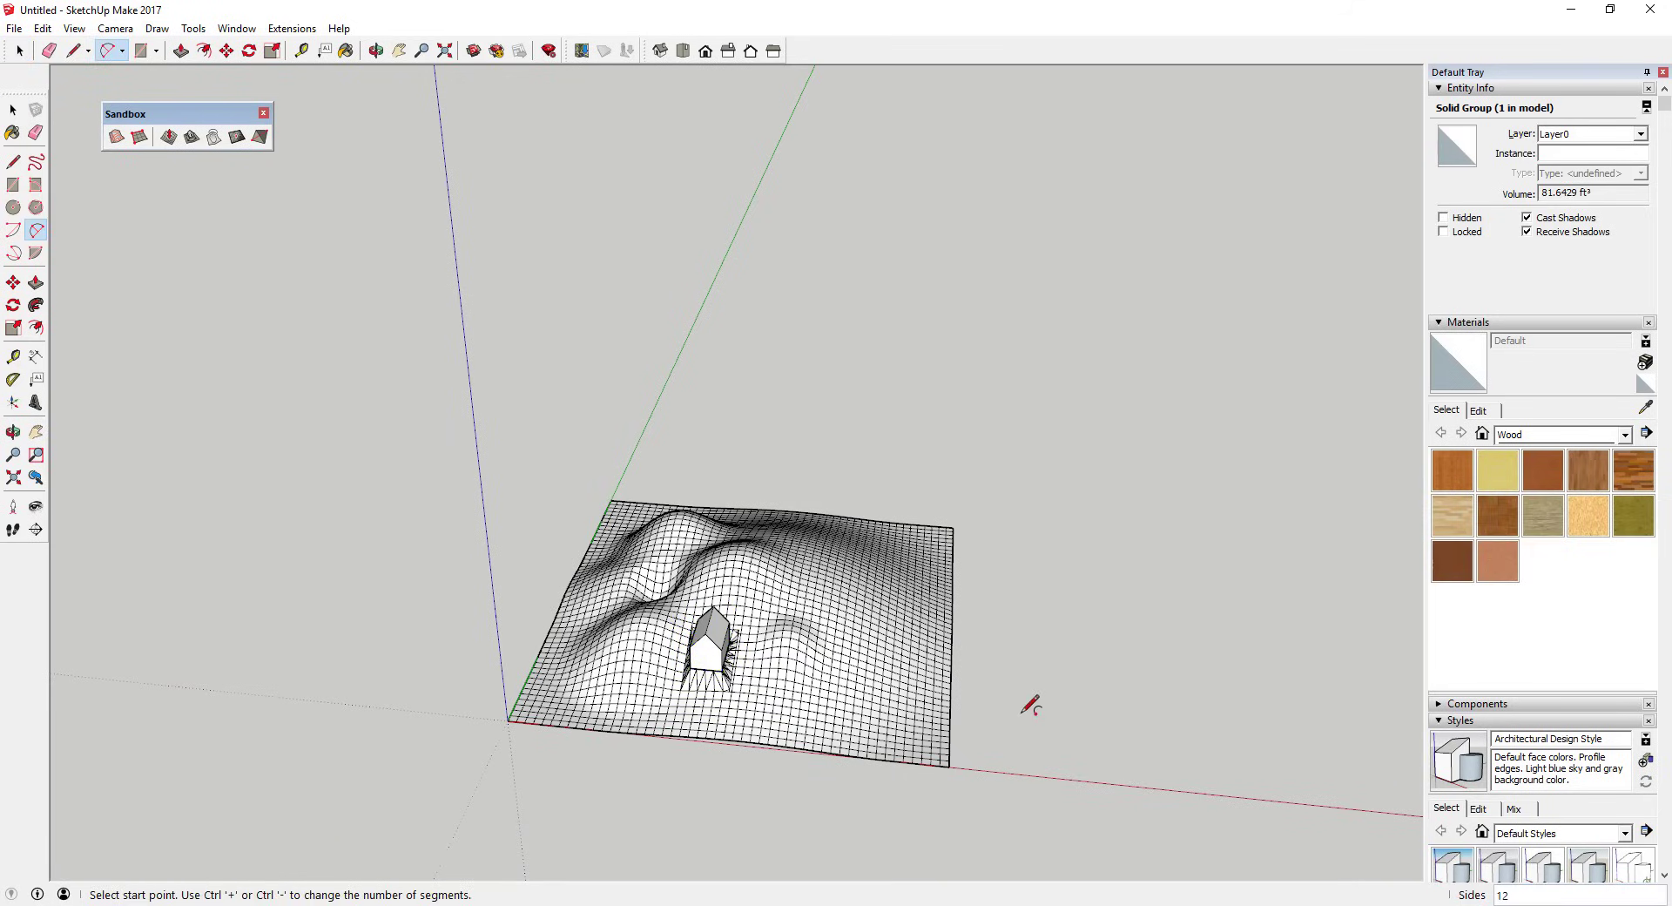
pyautogui.click(1021, 714)
pyautogui.click(1051, 629)
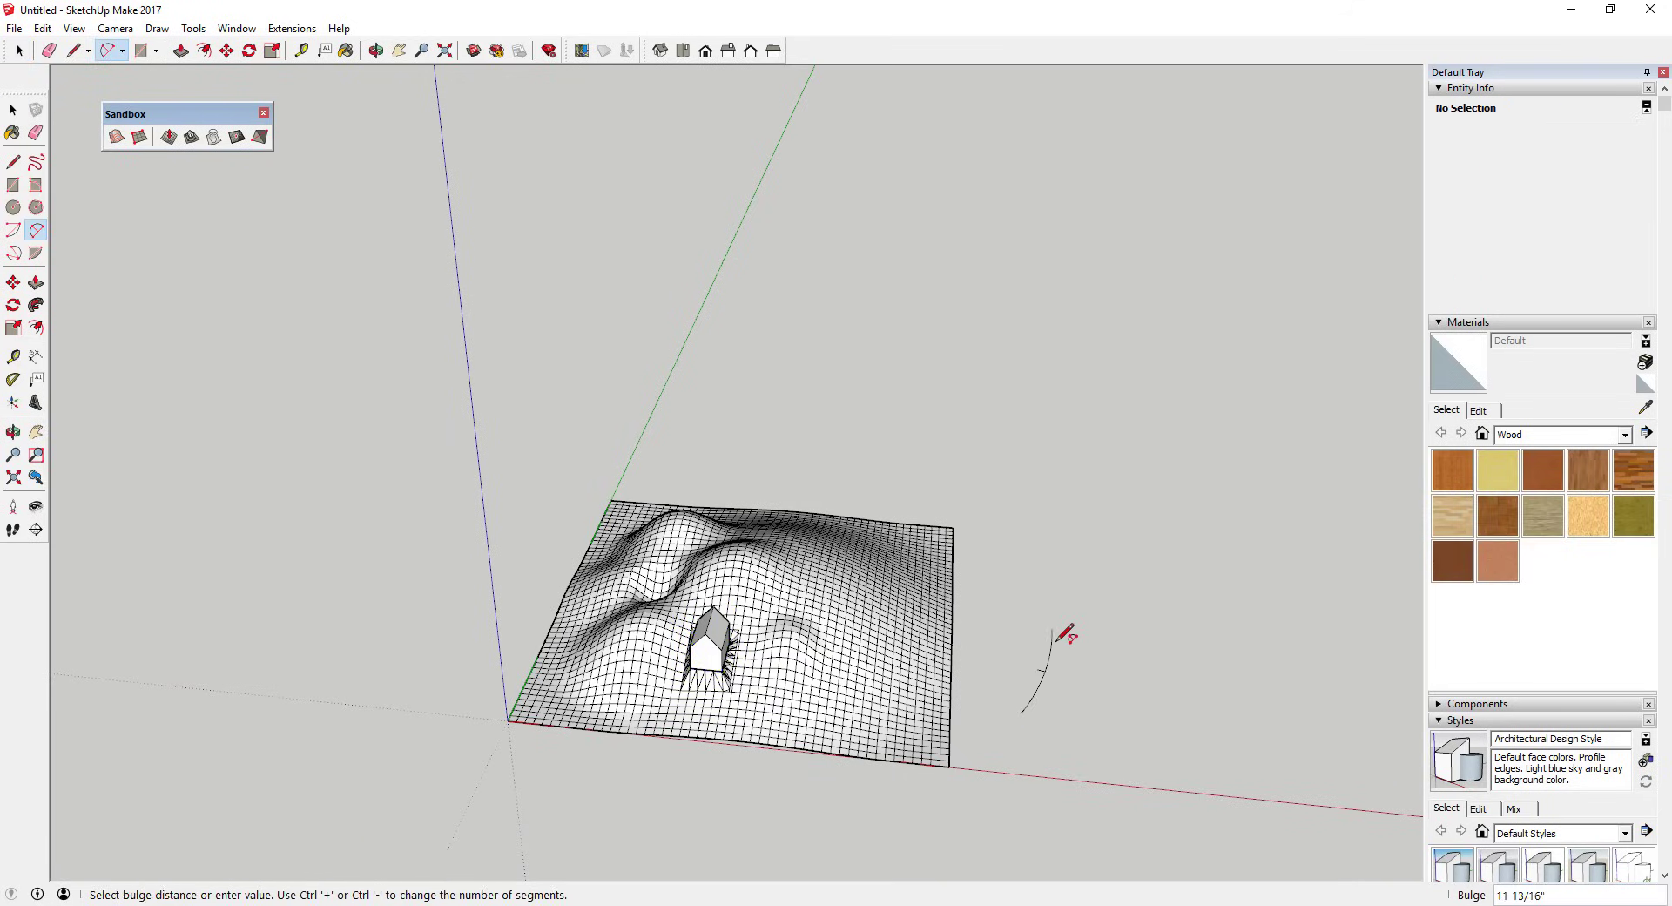
pyautogui.click(1065, 620)
pyautogui.click(1052, 628)
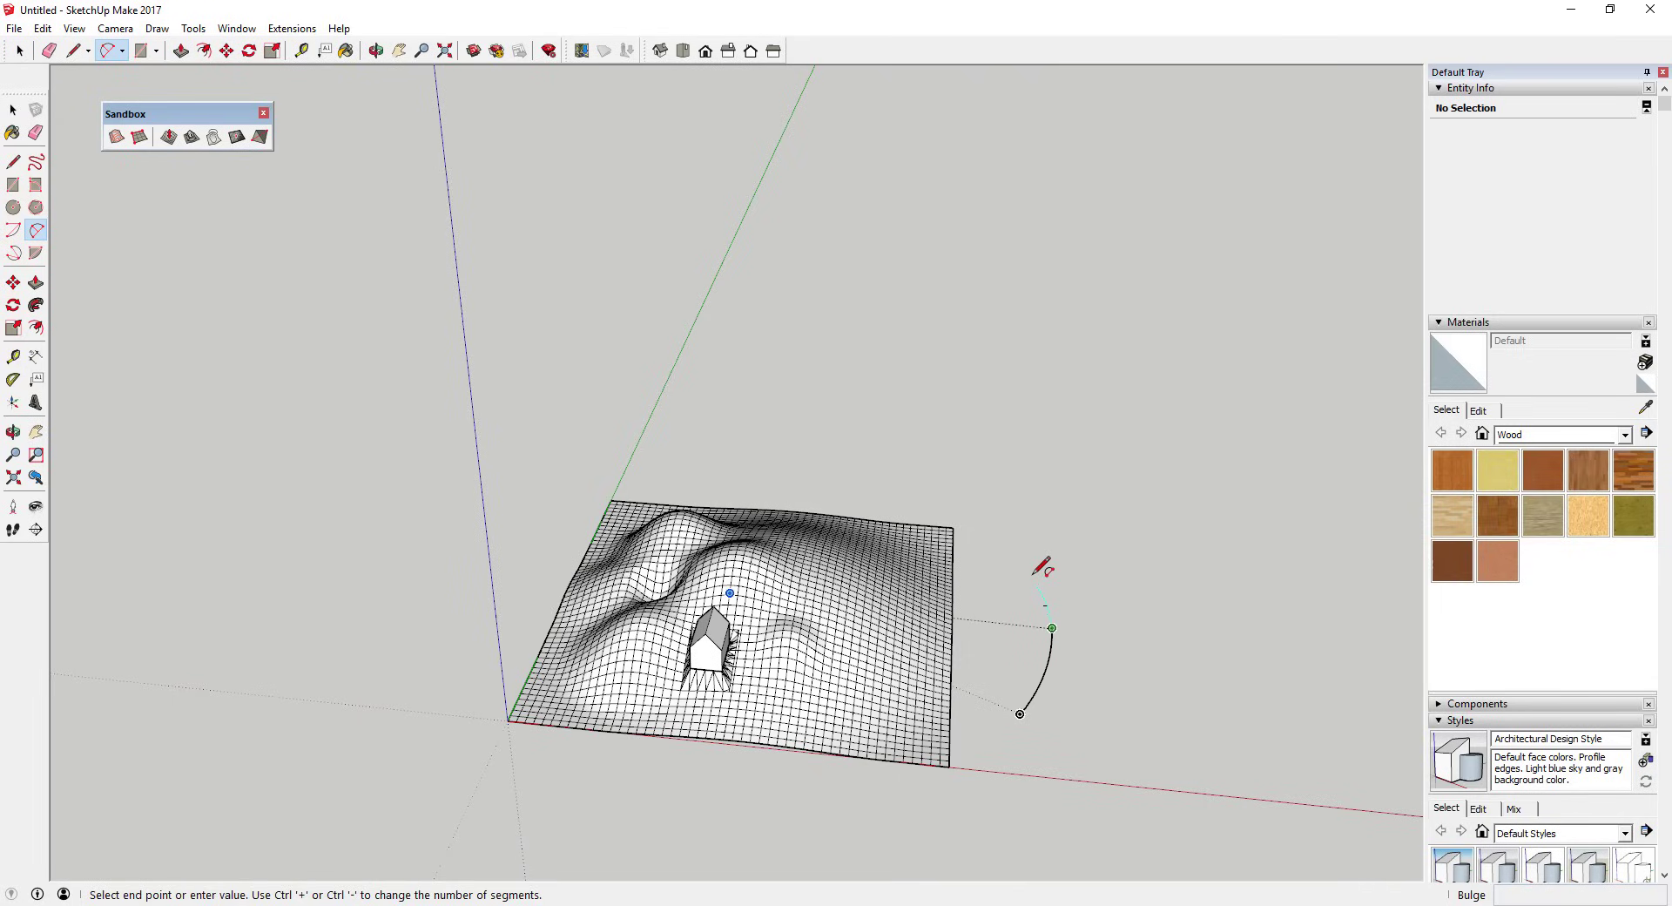
pyautogui.doubleClick(1029, 545)
pyautogui.press('space')
# Offset the arc path to create a parallel second road edge
pyautogui.click(1052, 670)
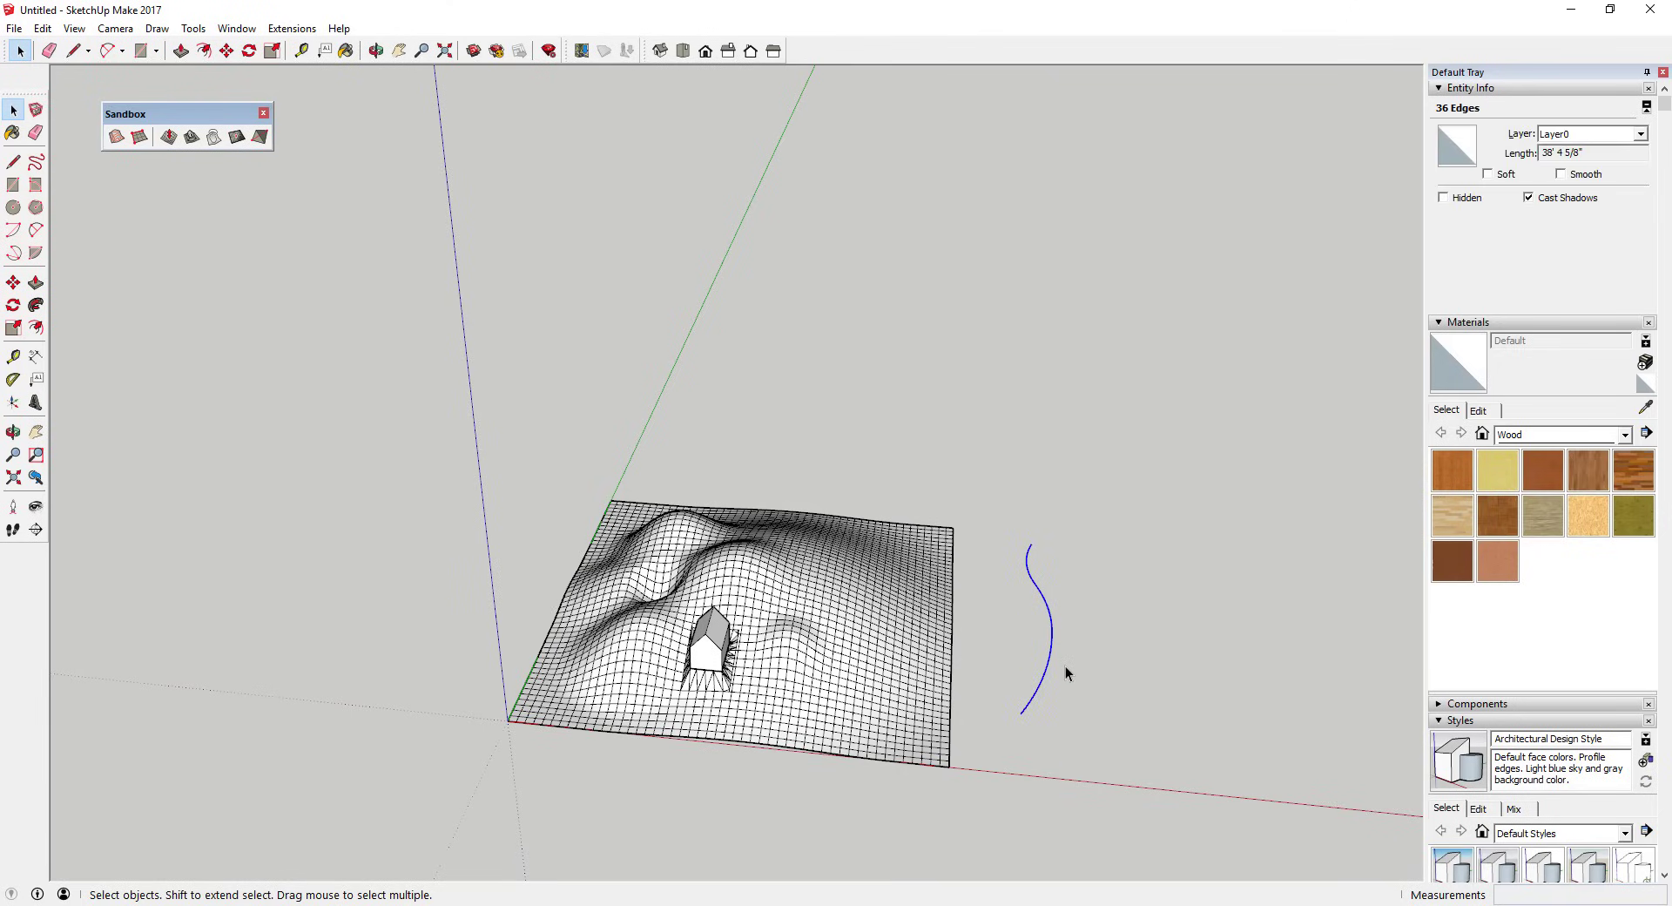
pyautogui.press('f')
pyautogui.click(1022, 716)
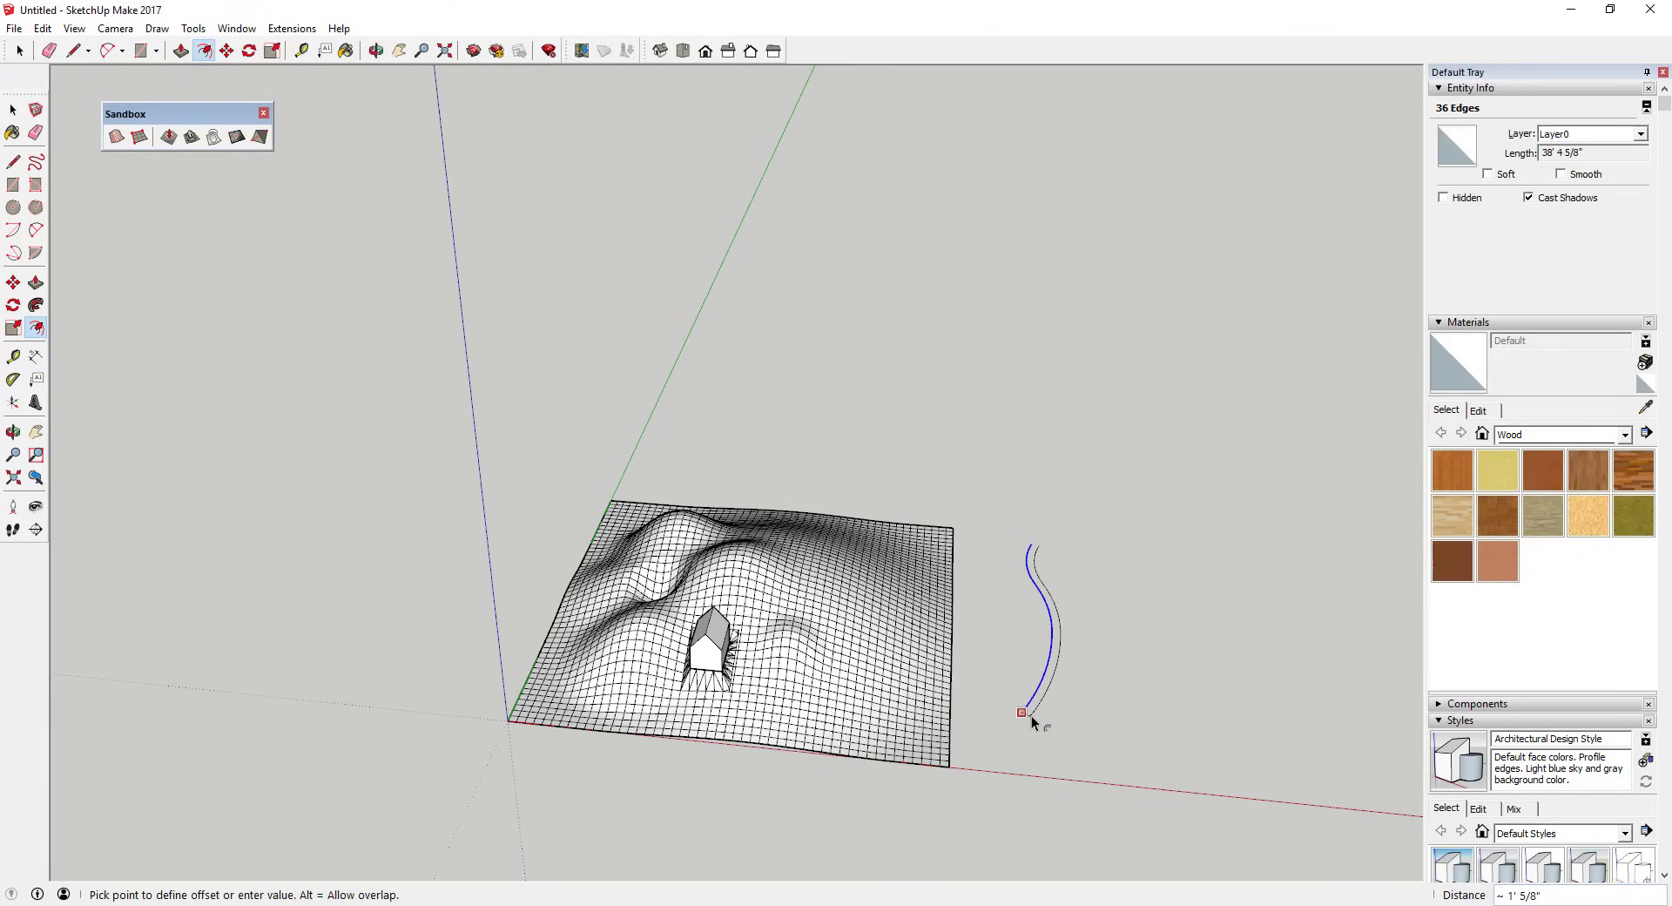
pyautogui.click(1035, 719)
pyautogui.press('space')
# Close the strip's open end with a line so the road strip forms a face
pyautogui.scroll(2, 1037, 720)
pyautogui.press('l')
pyautogui.scroll(2, 1037, 716)
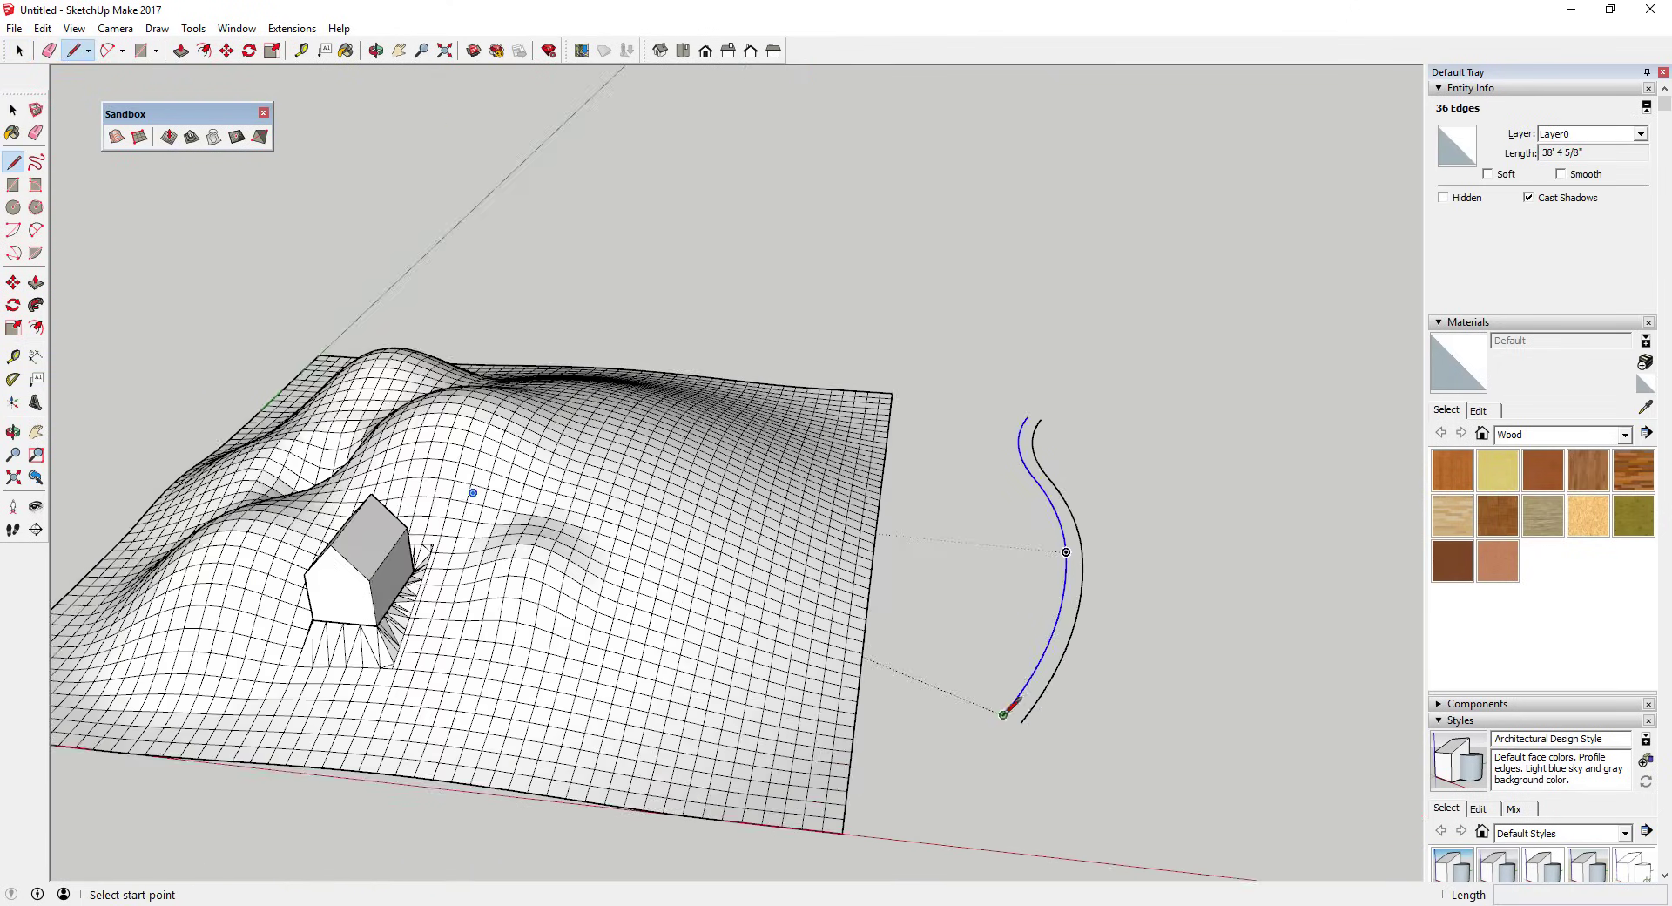
pyautogui.click(1021, 721)
pyautogui.press('Escape')
pyautogui.click(1036, 425)
pyautogui.click(1024, 418)
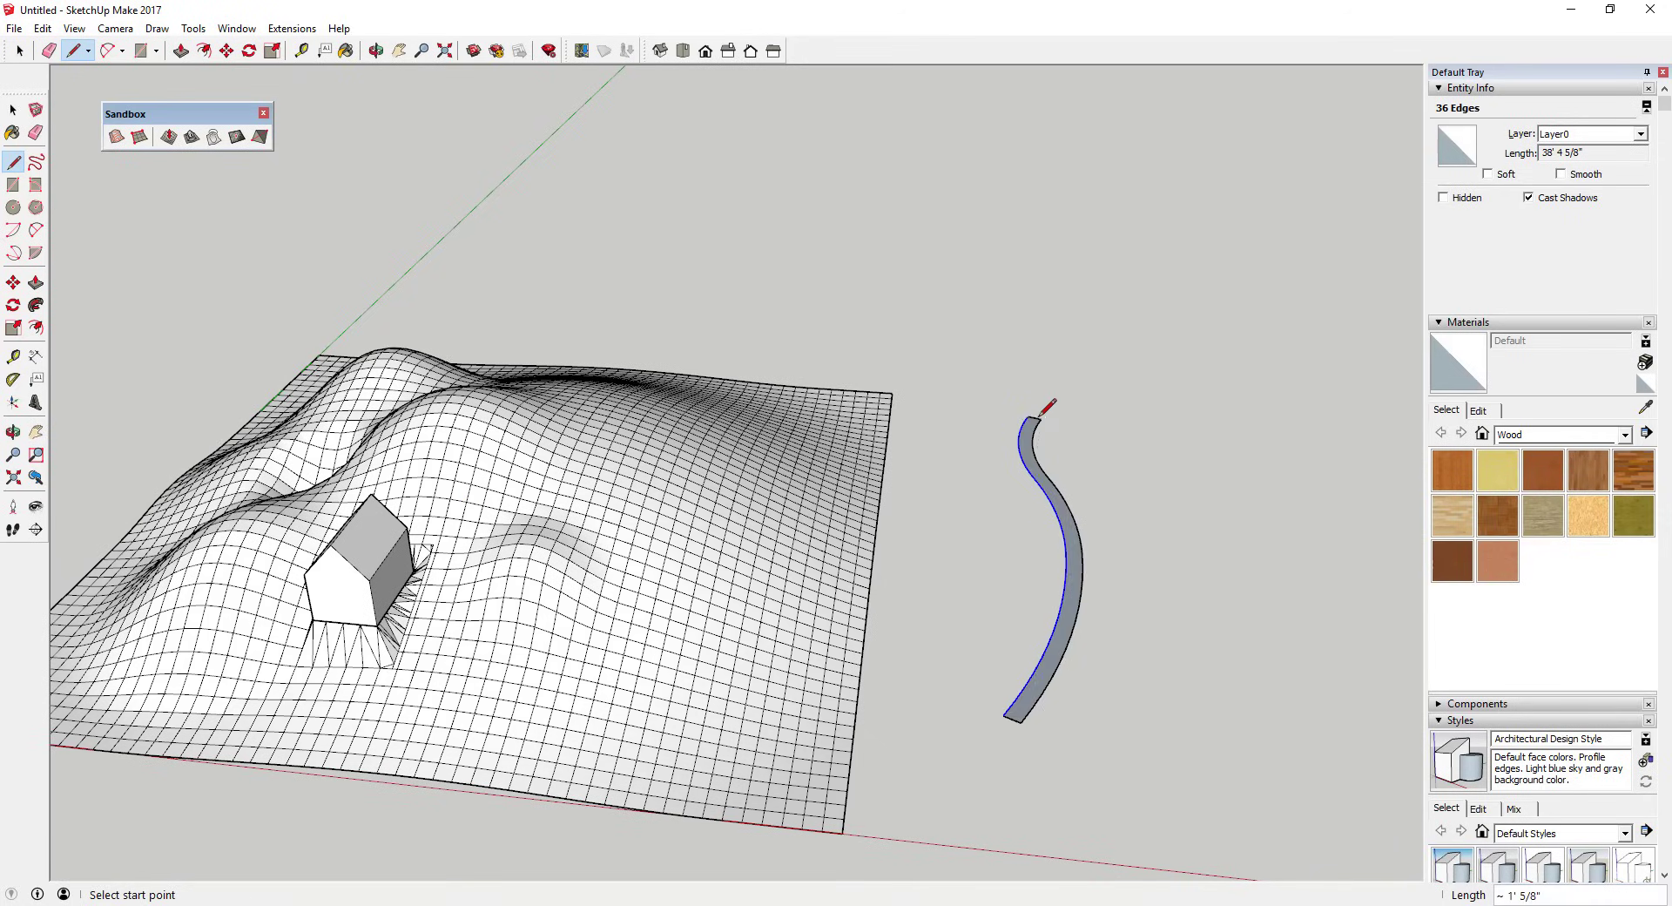
pyautogui.press('space')
pyautogui.scroll(-3, 1062, 581)
# Box-select the whole curved strip and make it a group
pyautogui.moveTo(970, 396); pyautogui.dragTo(1107, 678)
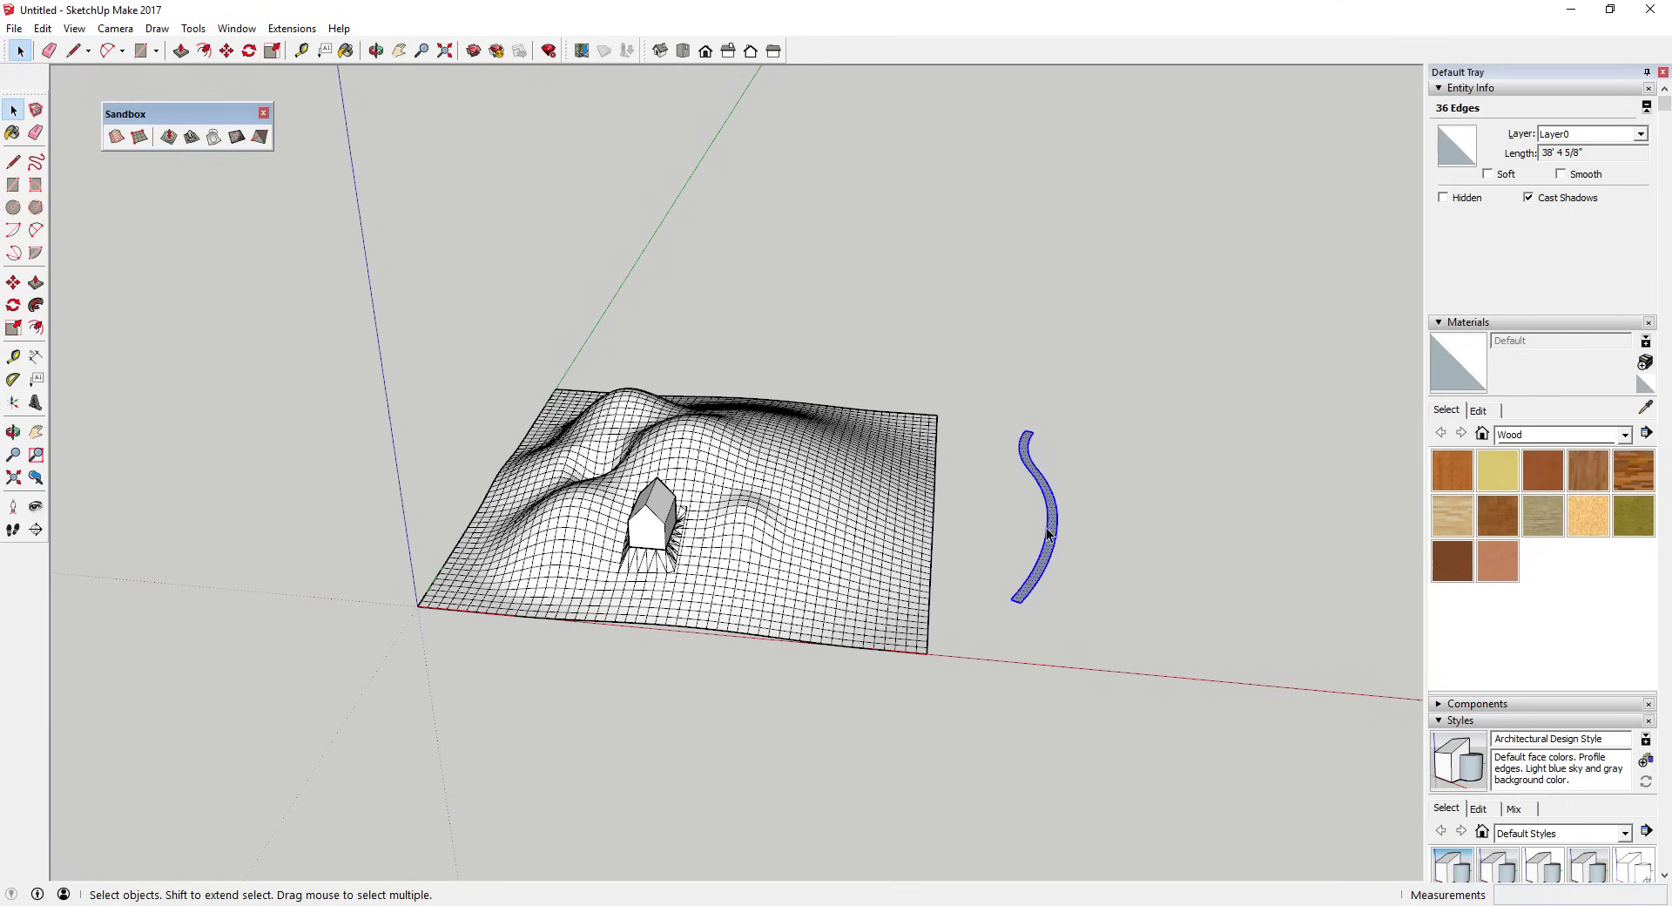
pyautogui.rightClick(1049, 529)
pyautogui.click(1136, 202)
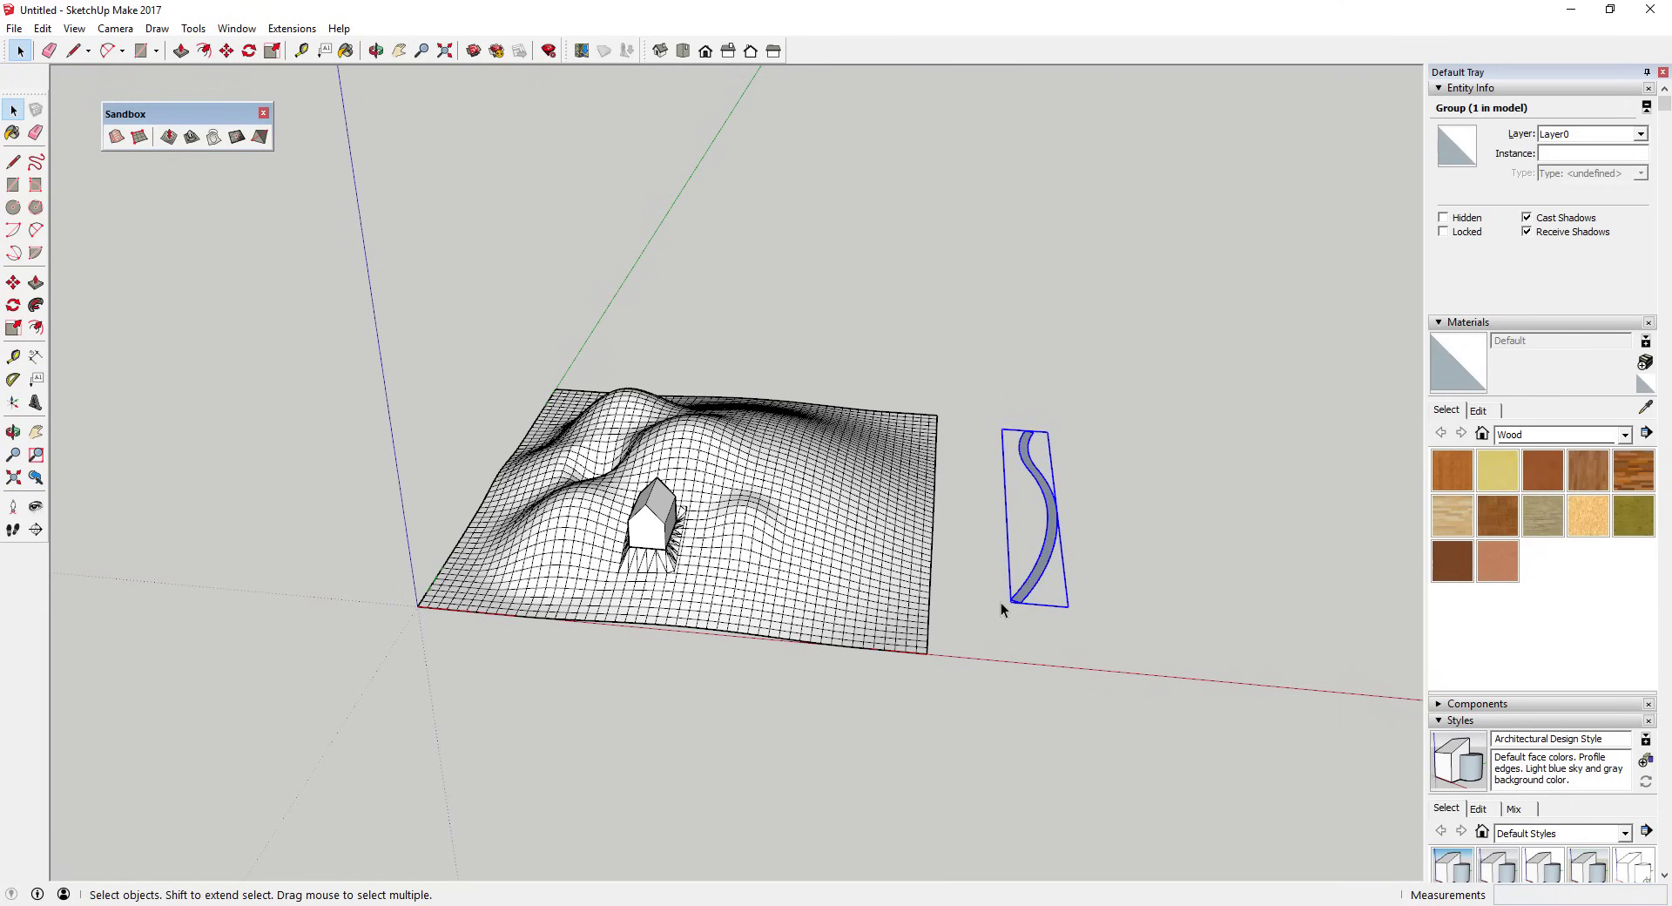
pyautogui.click(805, 507)
pyautogui.scroll(2, 805, 507)
# Inside the terrain group, select the entire mesh, then deselect its faces to keep only edges
pyautogui.doubleClick(794, 509)
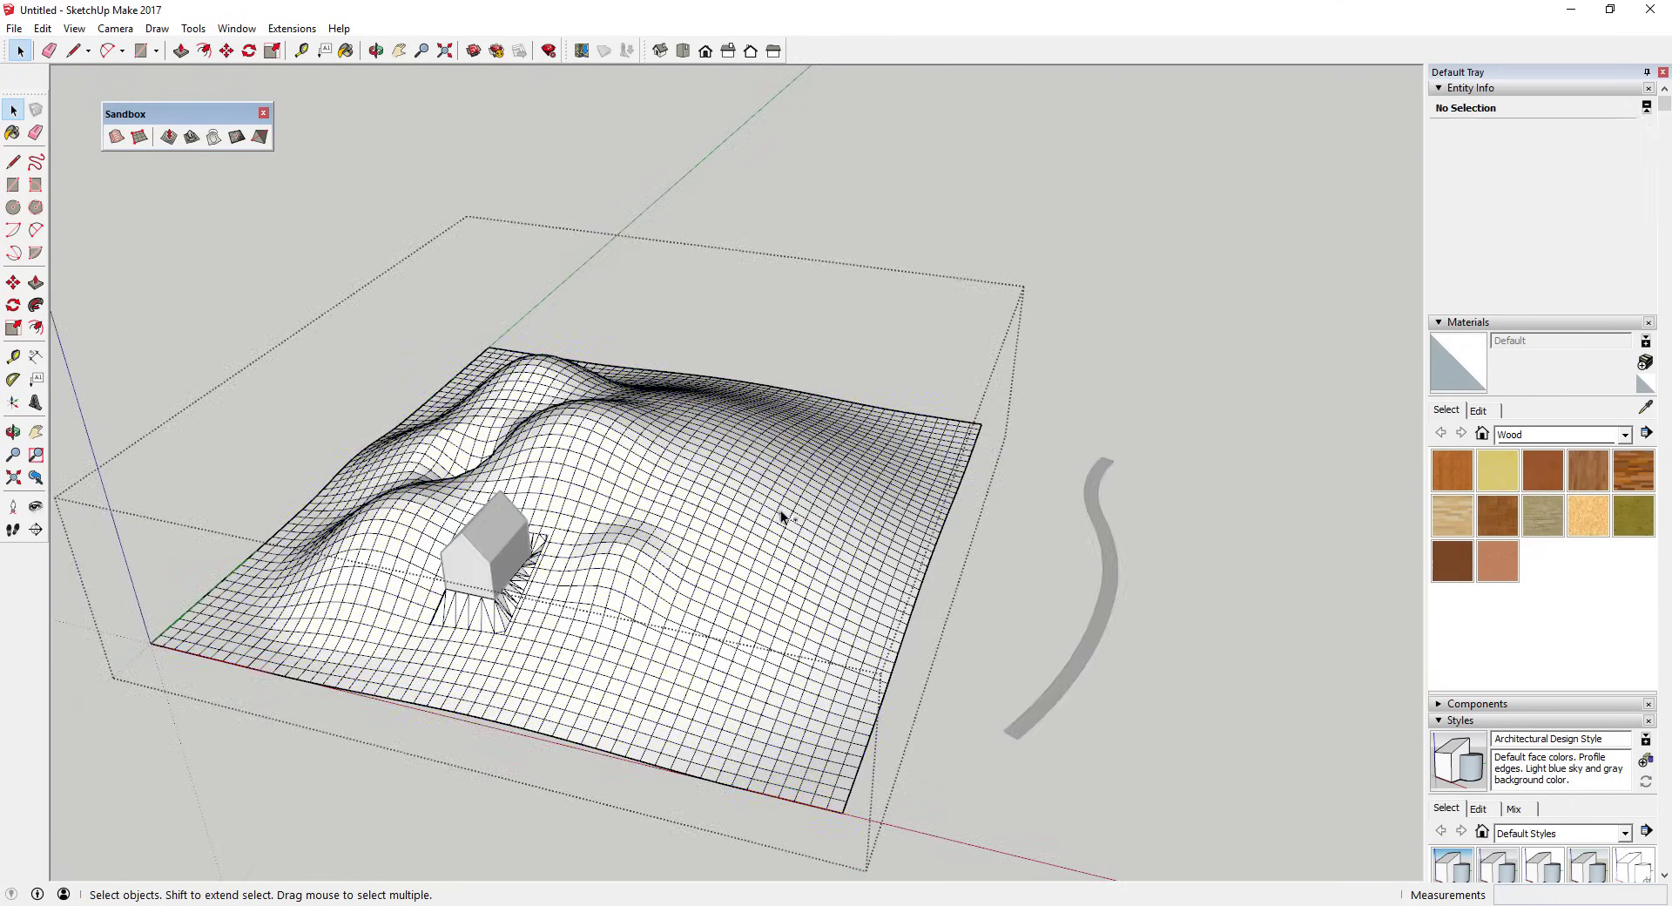
pyautogui.tripleClick(780, 509)
pyautogui.rightClick(657, 504)
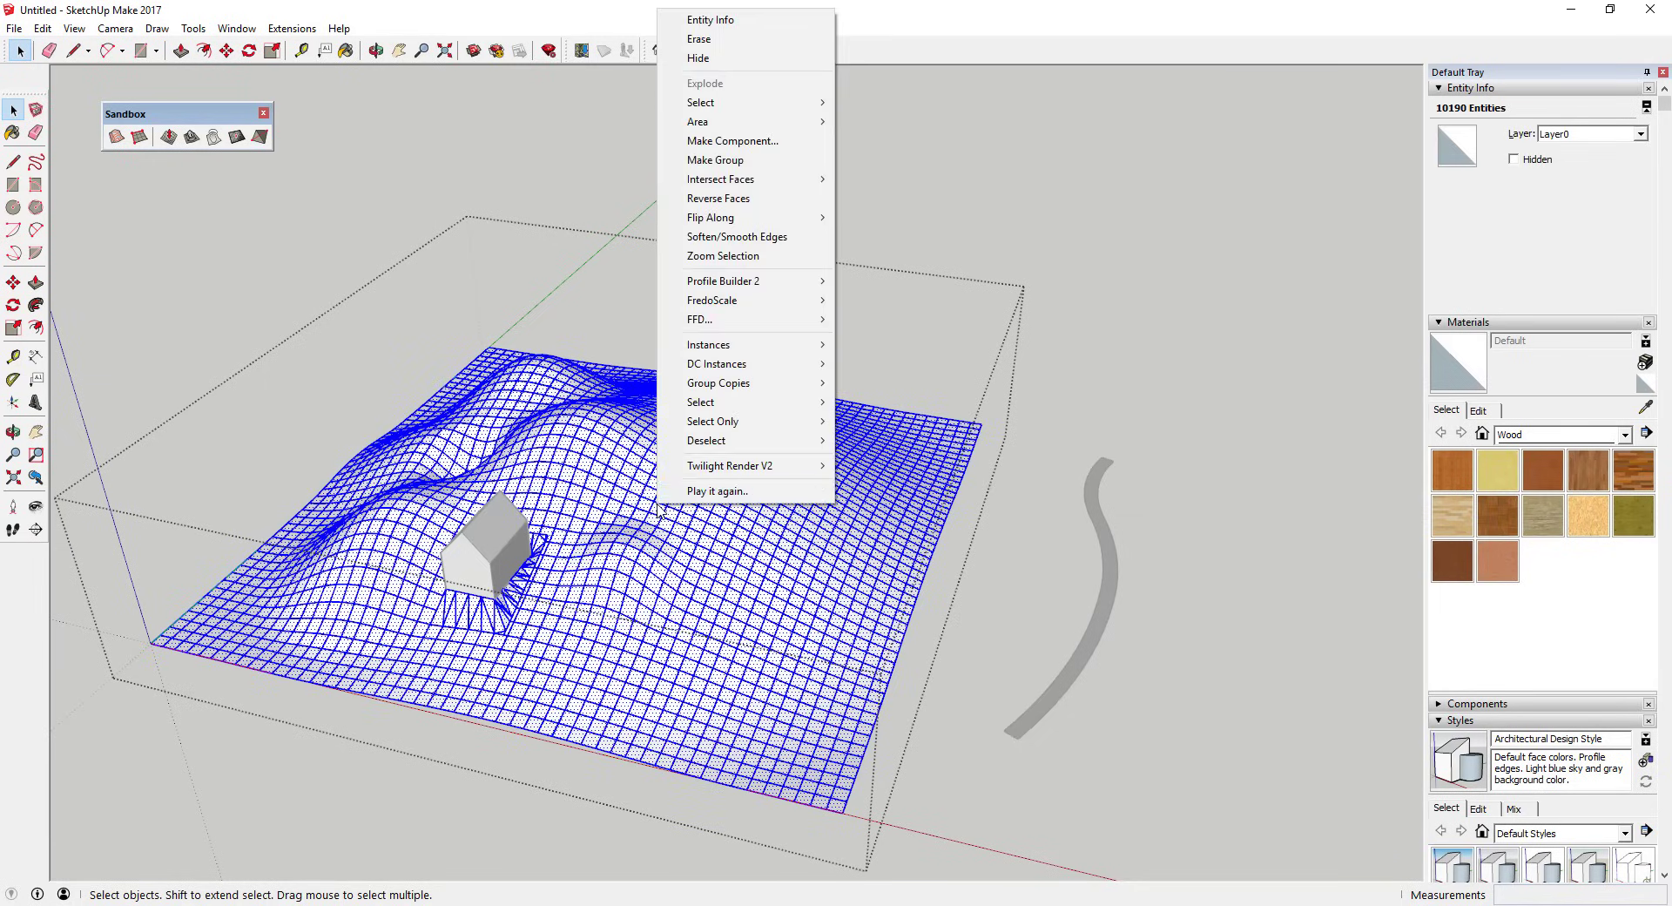
pyautogui.click(287, 30)
pyautogui.click(292, 29)
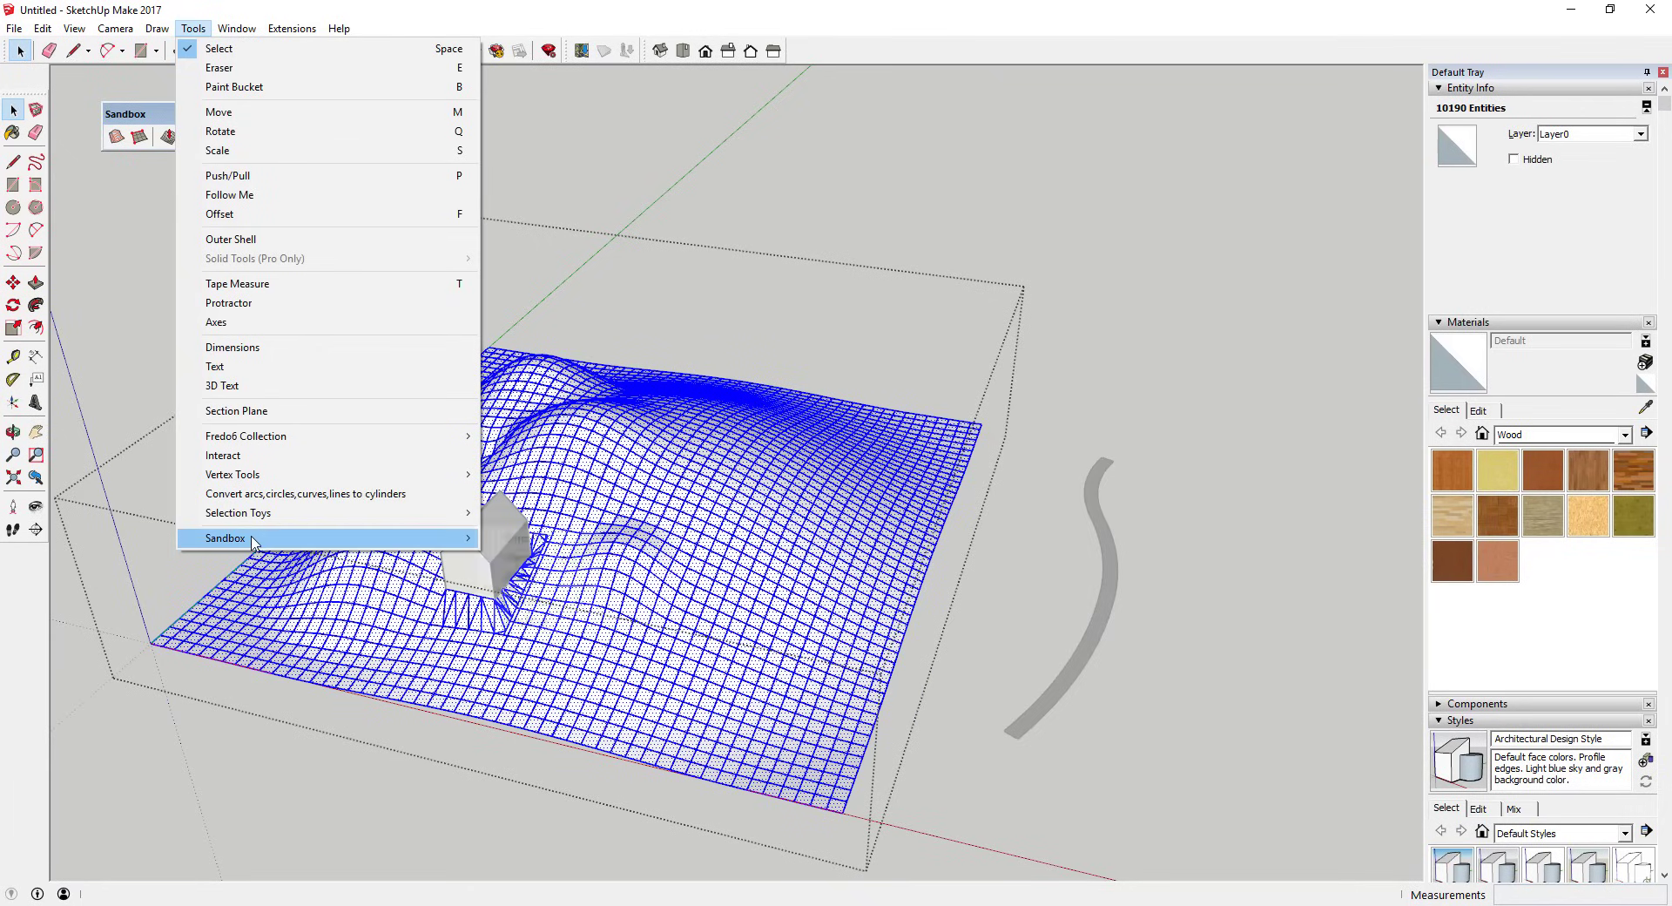
pyautogui.moveTo(429, 521)
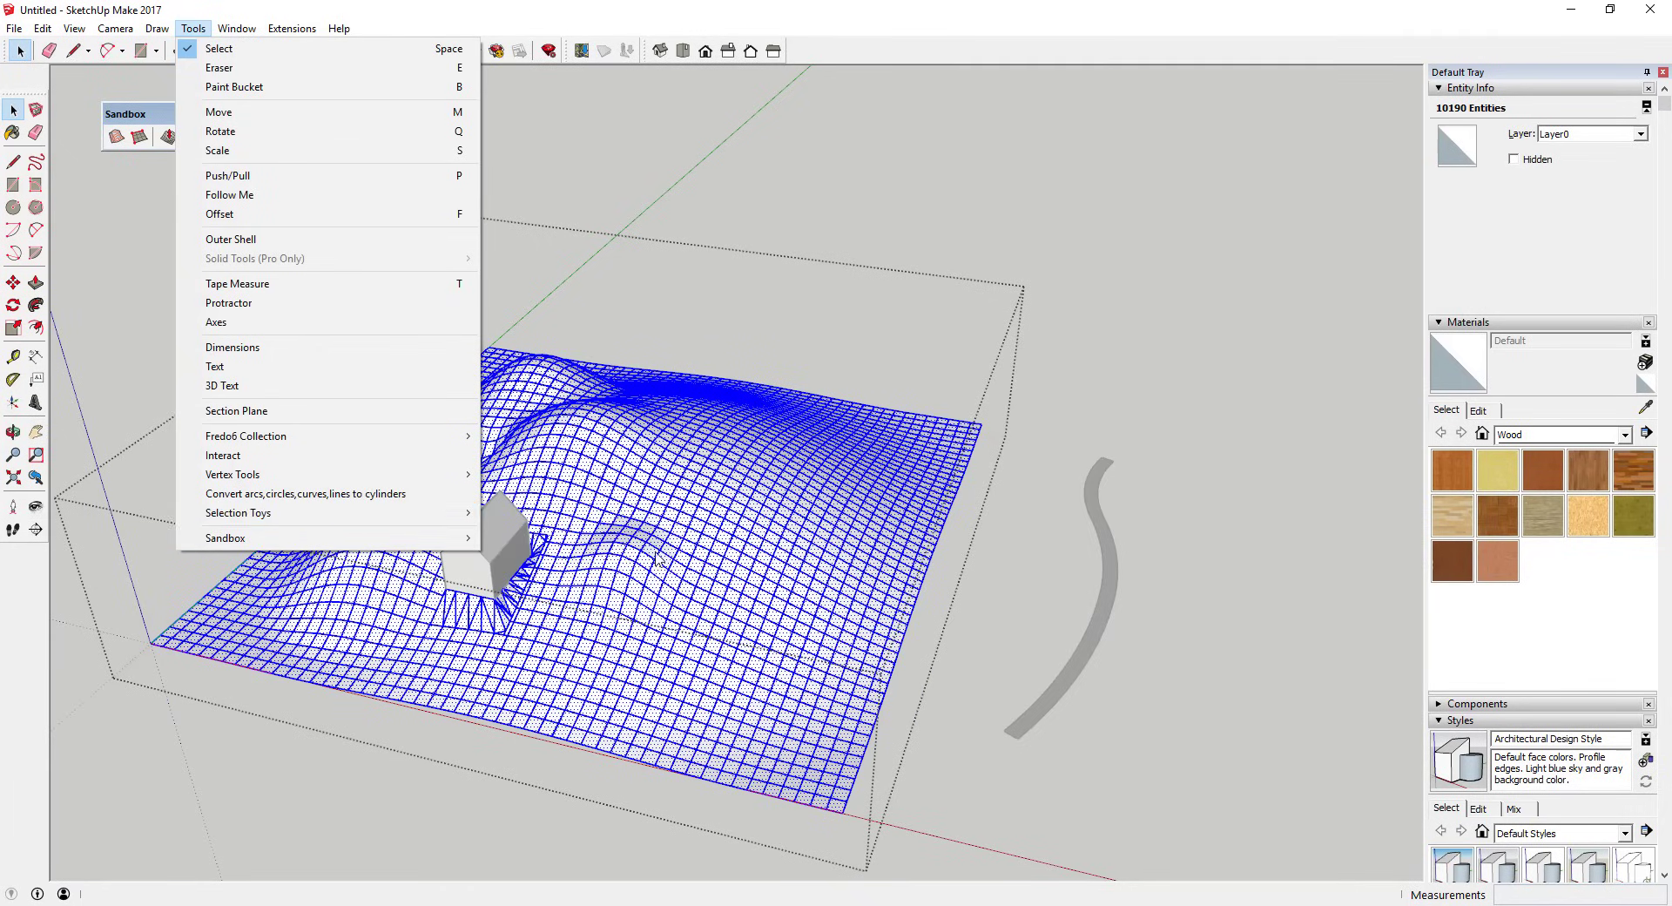
pyautogui.rightClick(716, 542)
pyautogui.moveTo(856, 488)
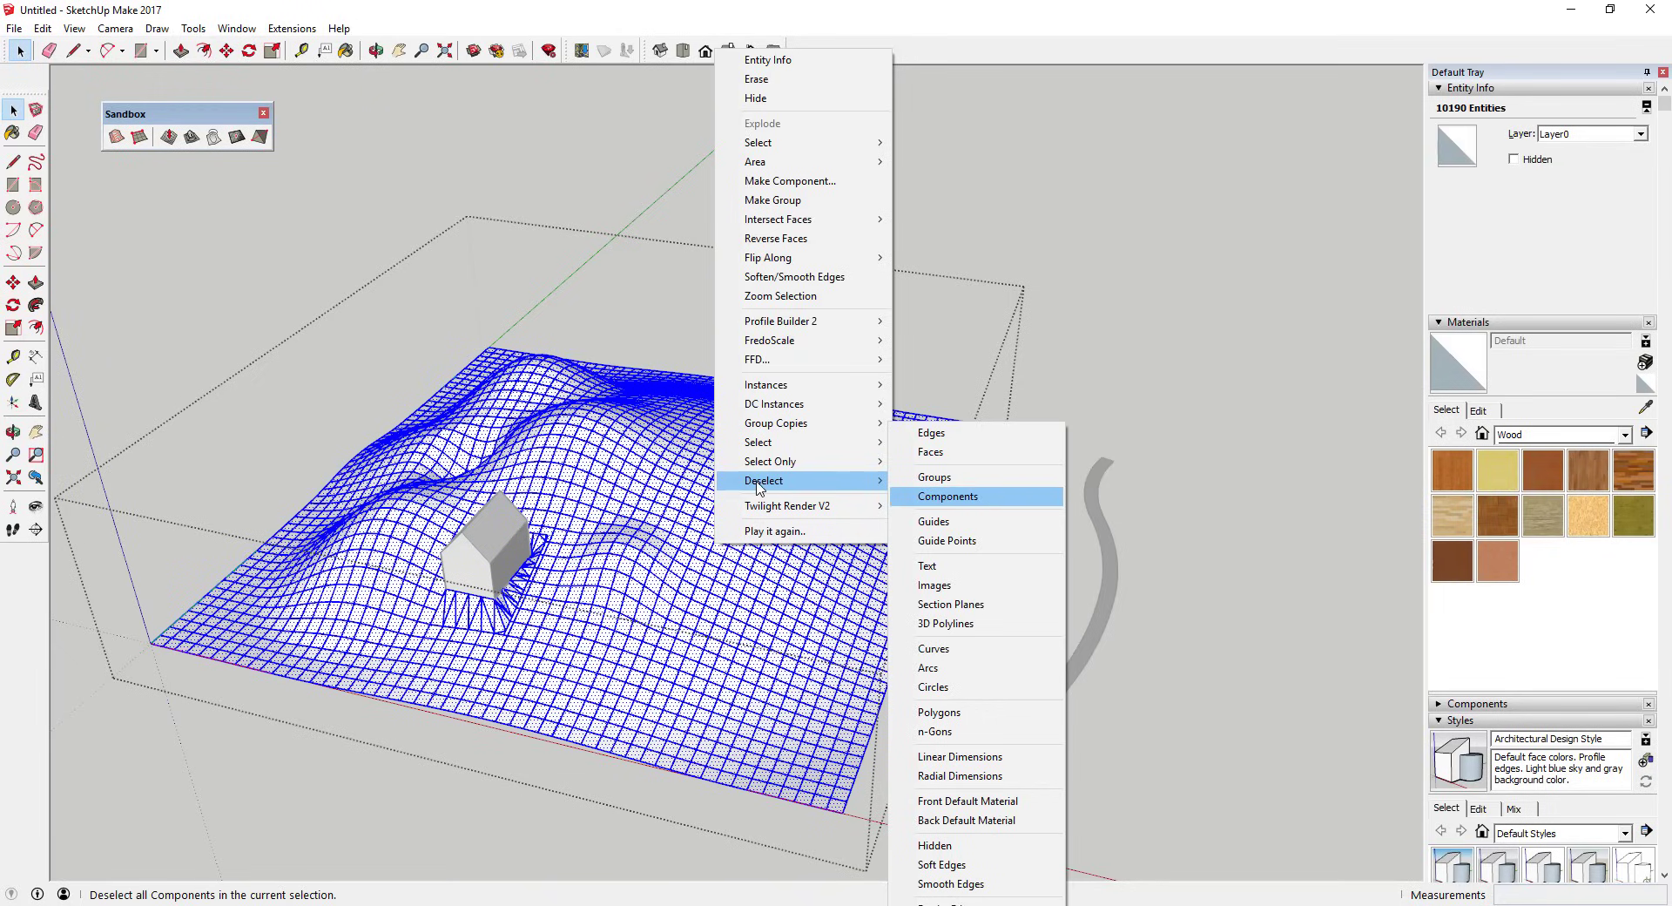
pyautogui.click(928, 451)
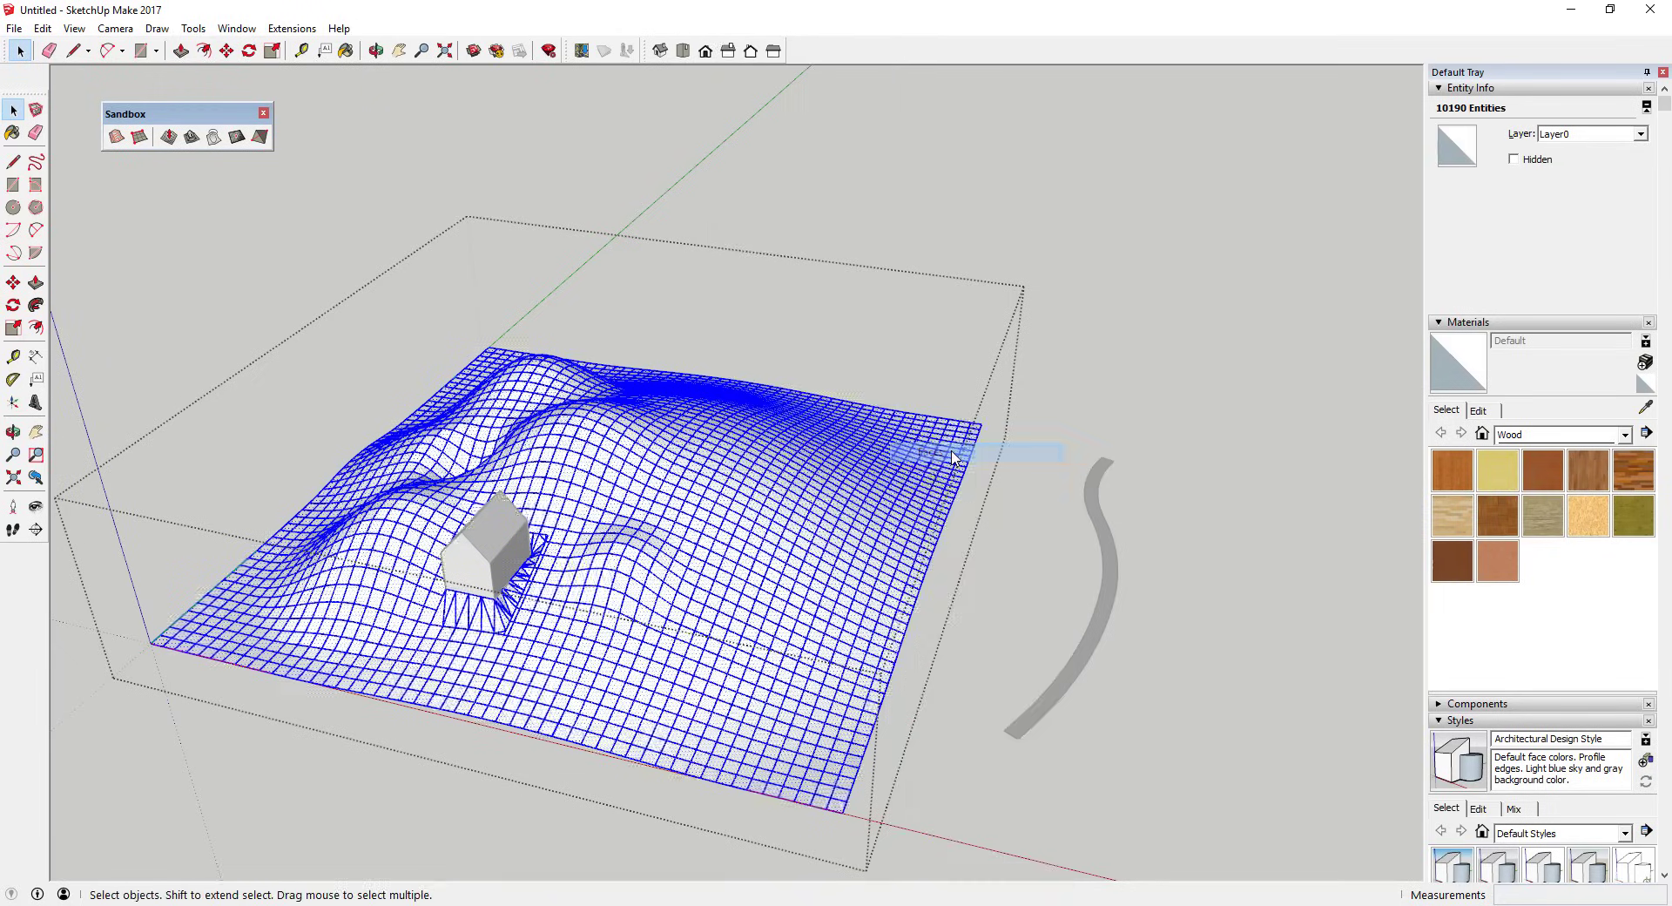
# Tick Soft and Smooth for the selected edges, then orbit to view the seamless hillside
pyautogui.click(1487, 174)
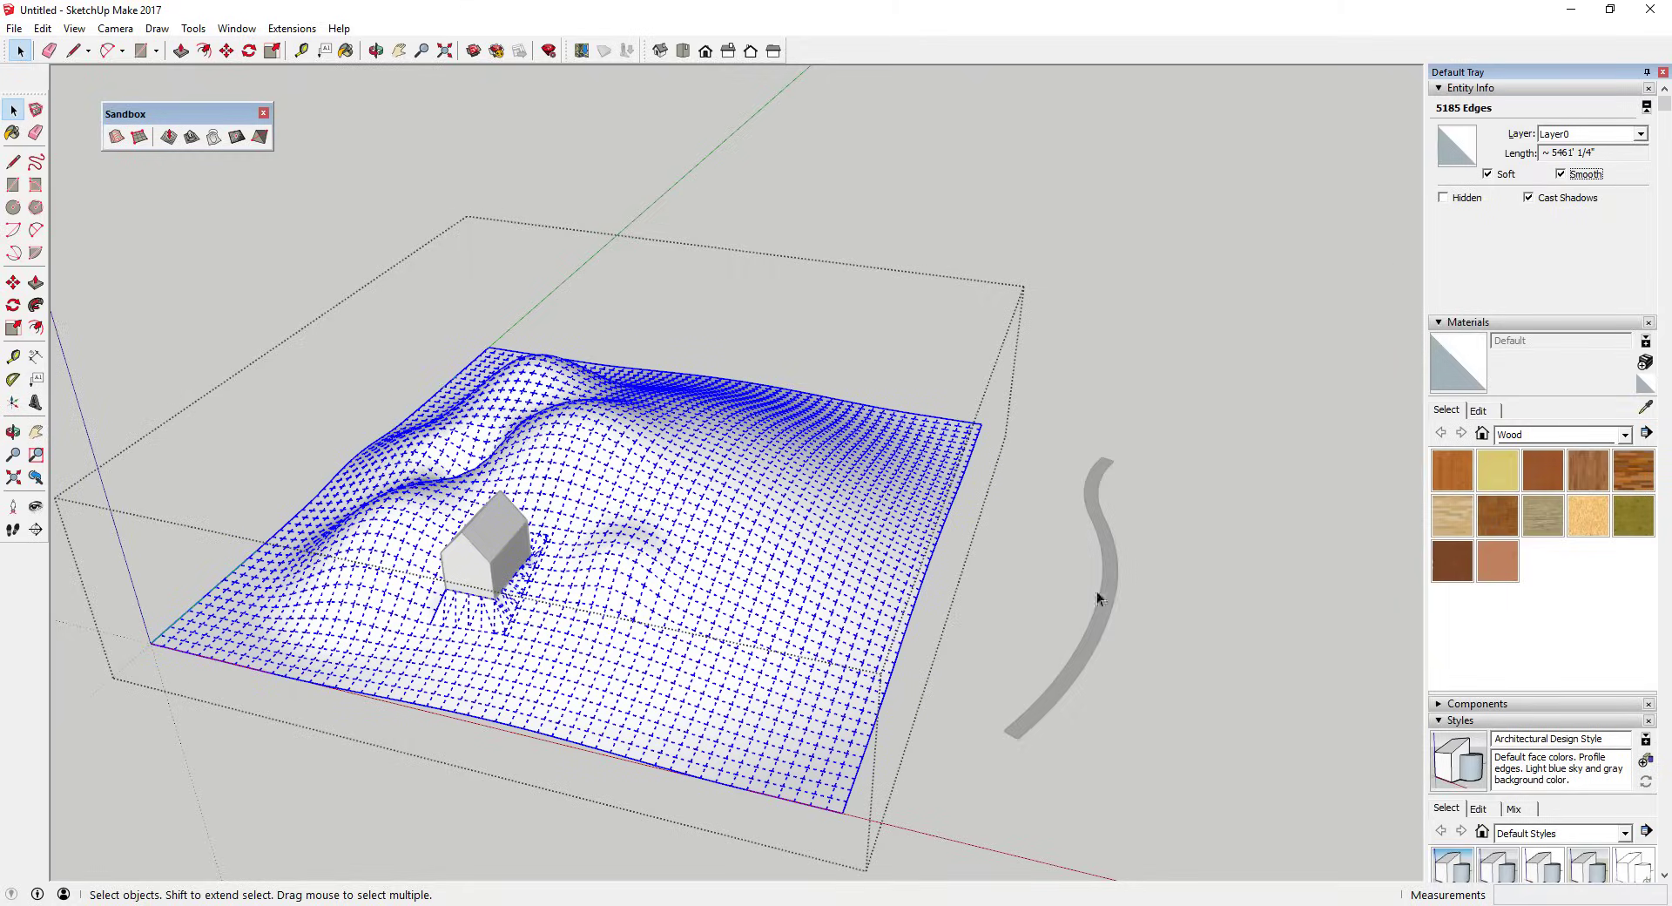
pyautogui.click(1036, 583)
pyautogui.press('o')
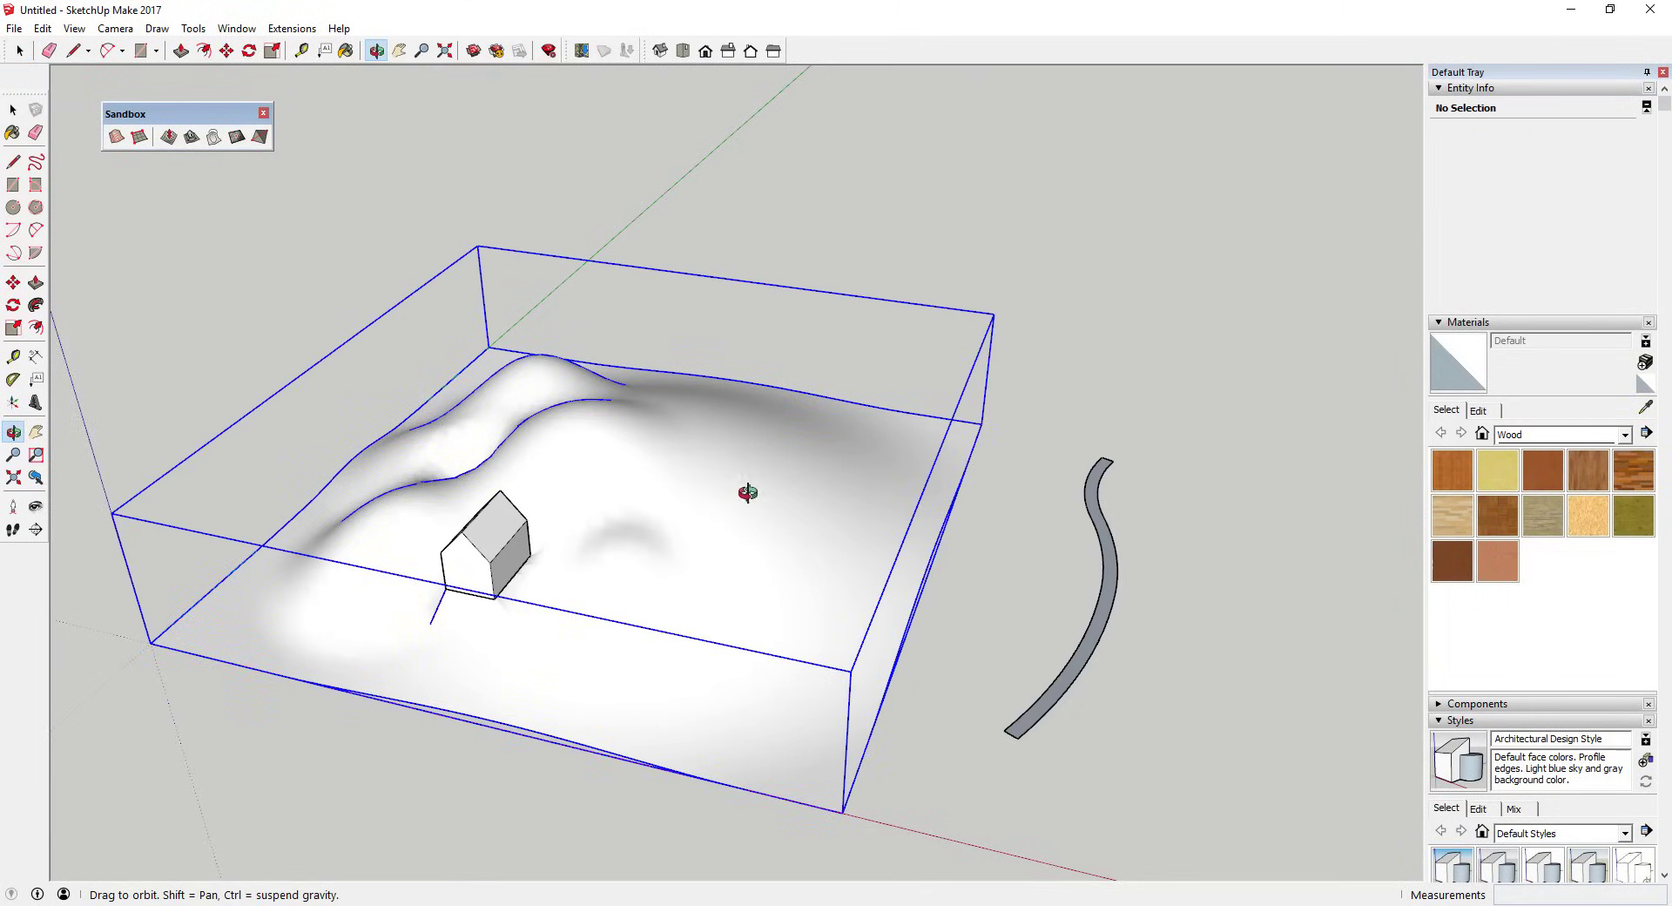
pyautogui.moveTo(747, 493); pyautogui.dragTo(687, 448, button='middle')
pyautogui.scroll(2, 566, 548)
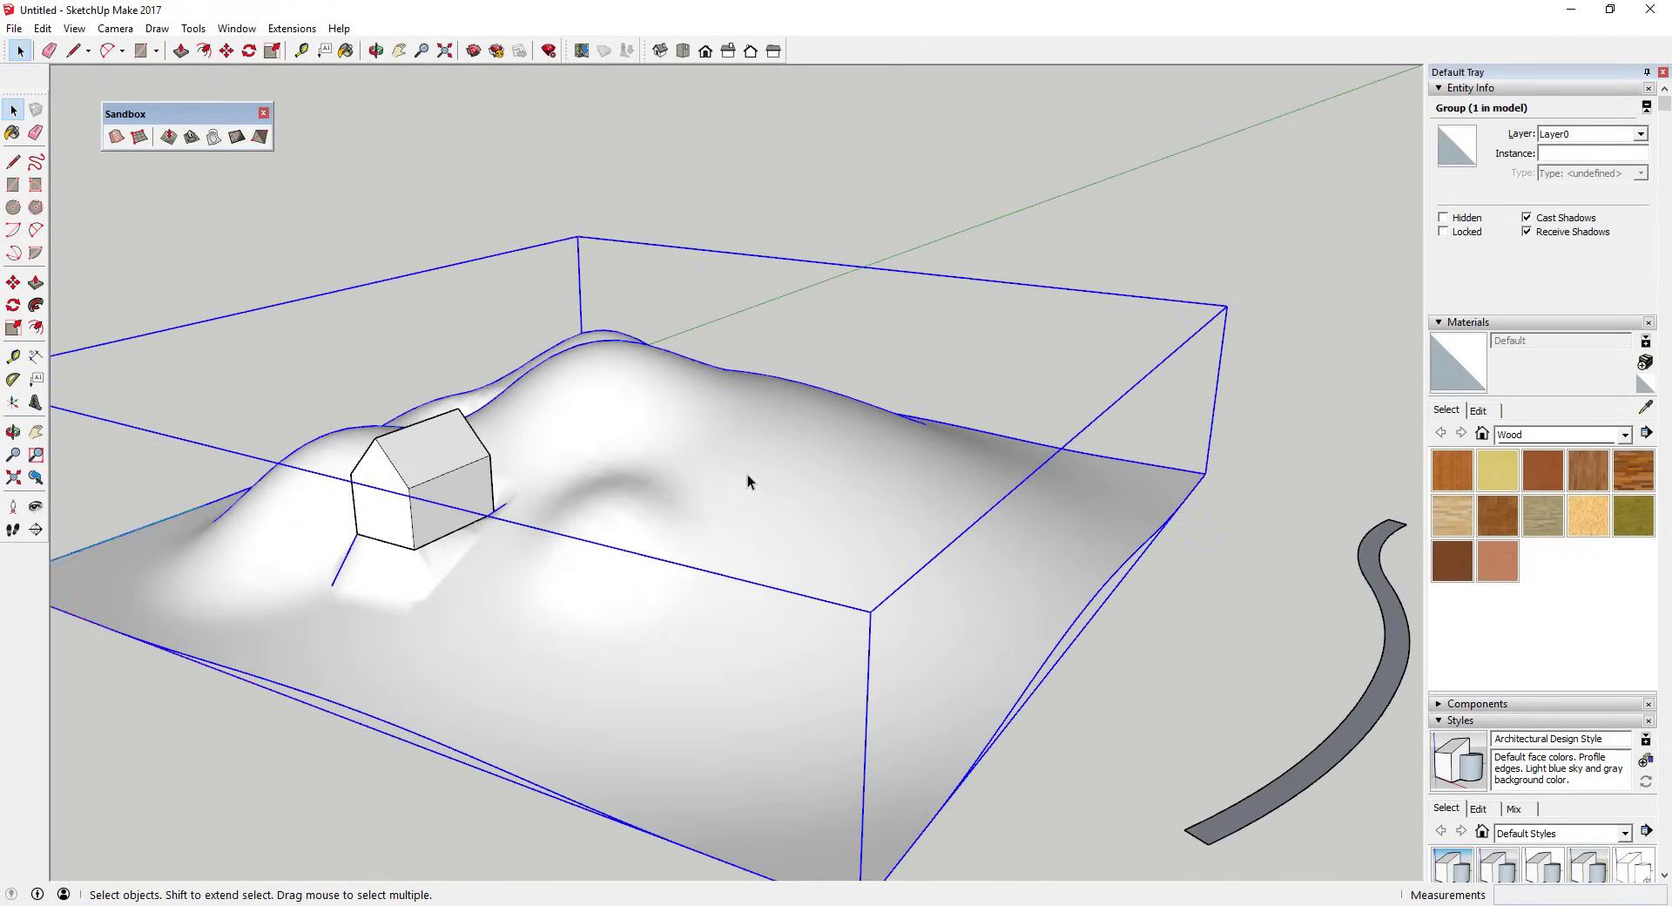
pyautogui.scroll(-5, 747, 480)
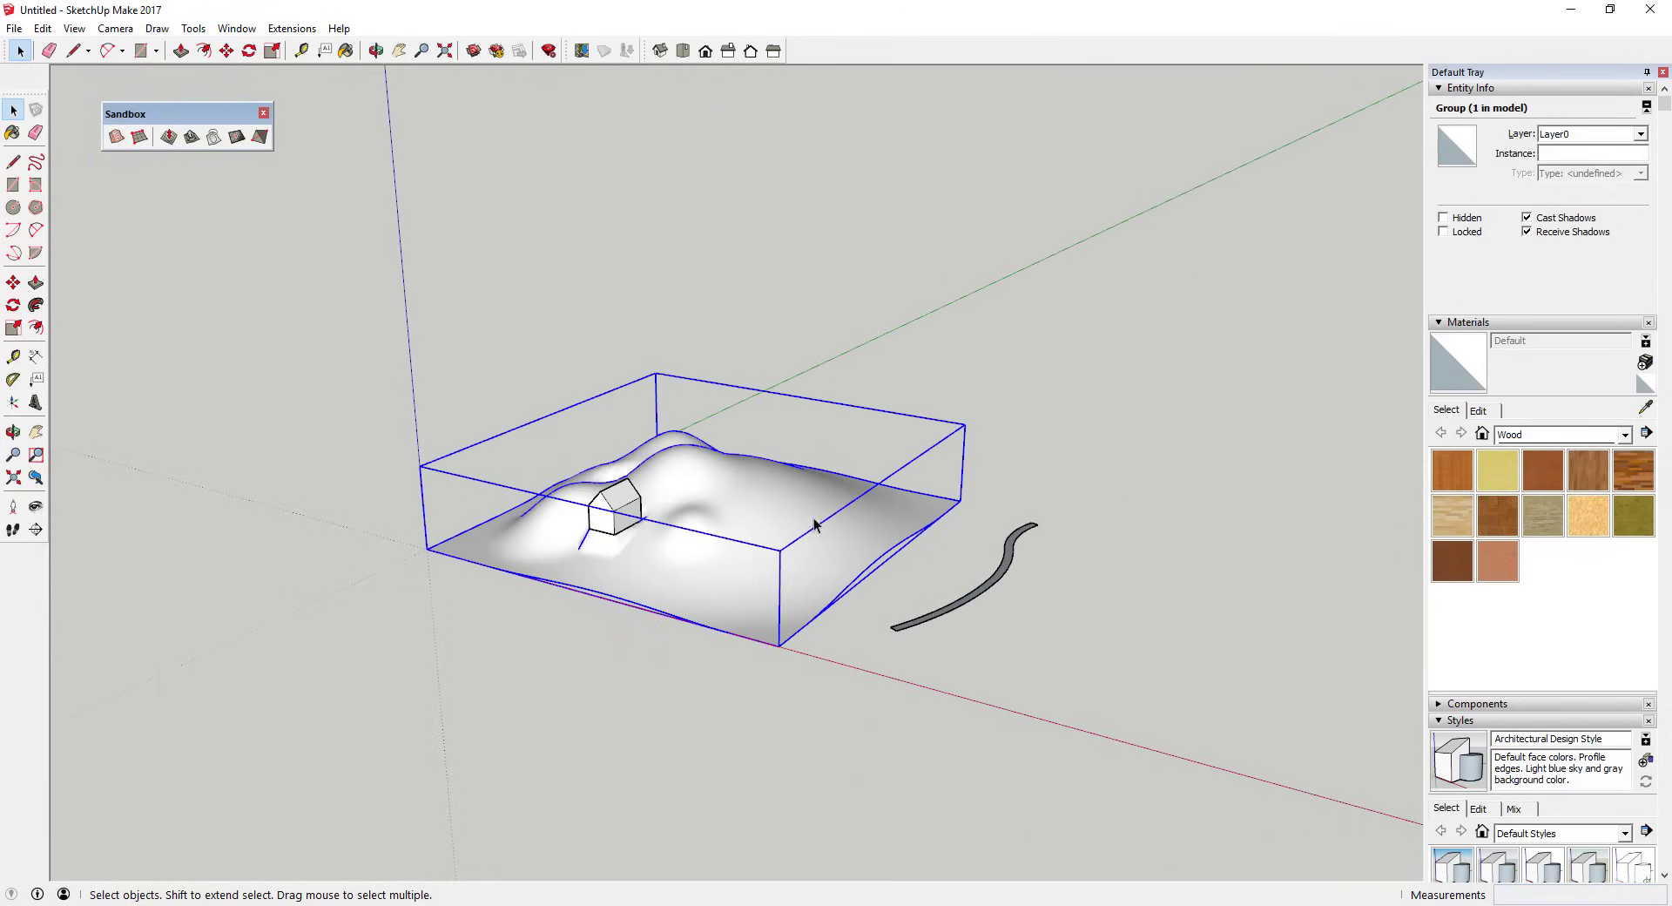
# Move the curved road group up and over the terrain's right side
pyautogui.click(913, 628)
pyautogui.press('m')
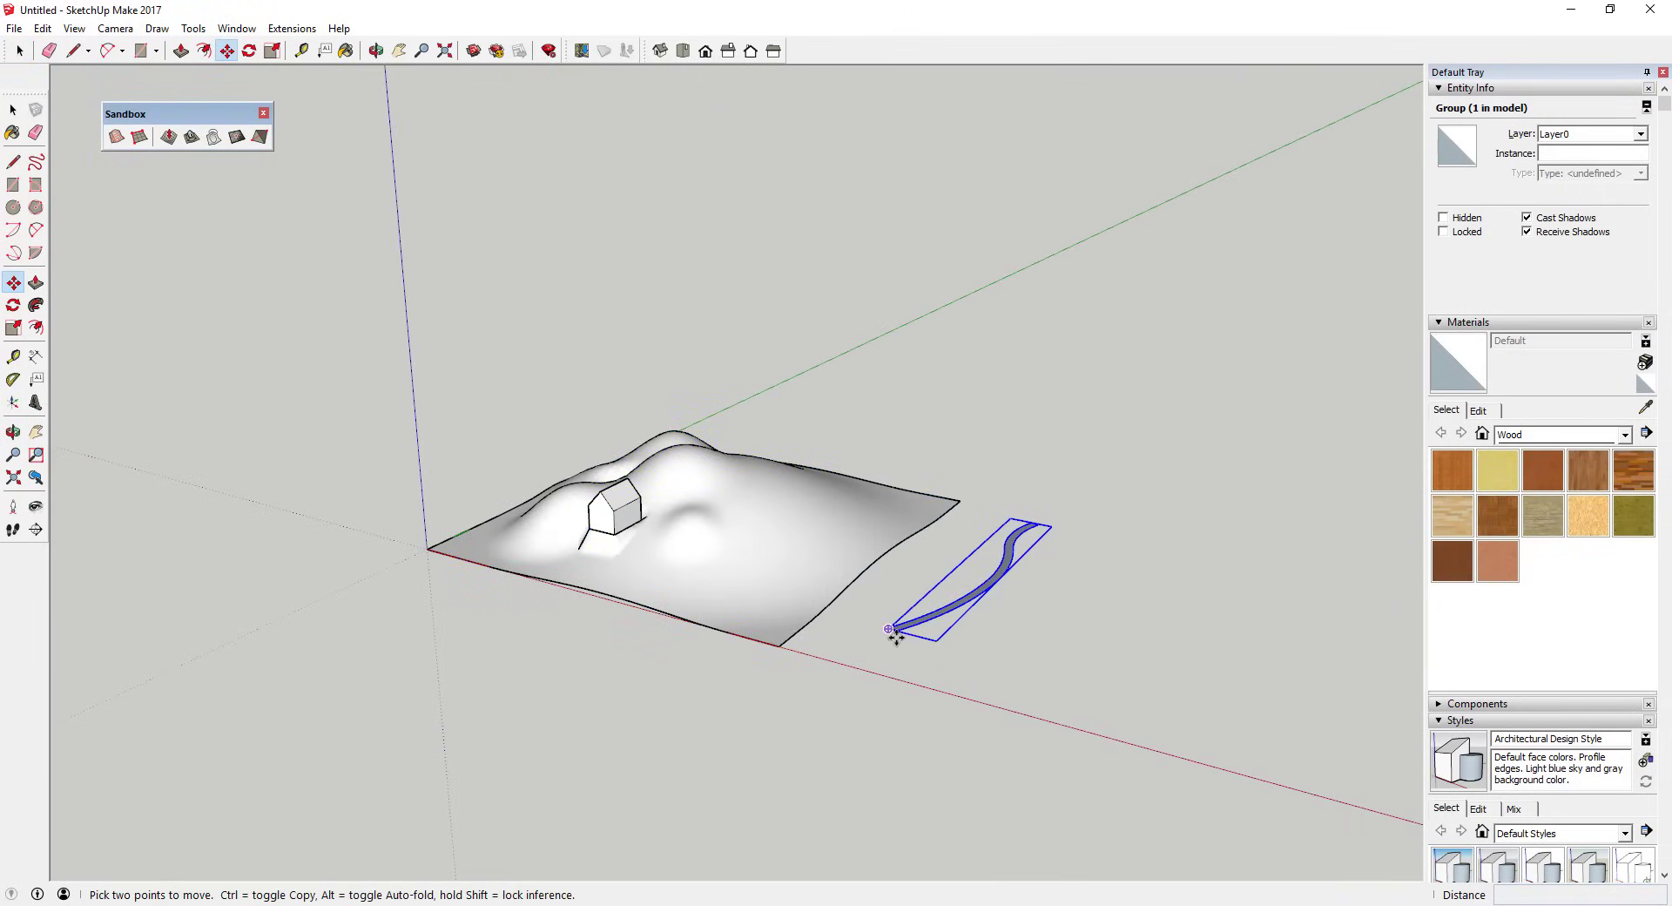
pyautogui.press('space')
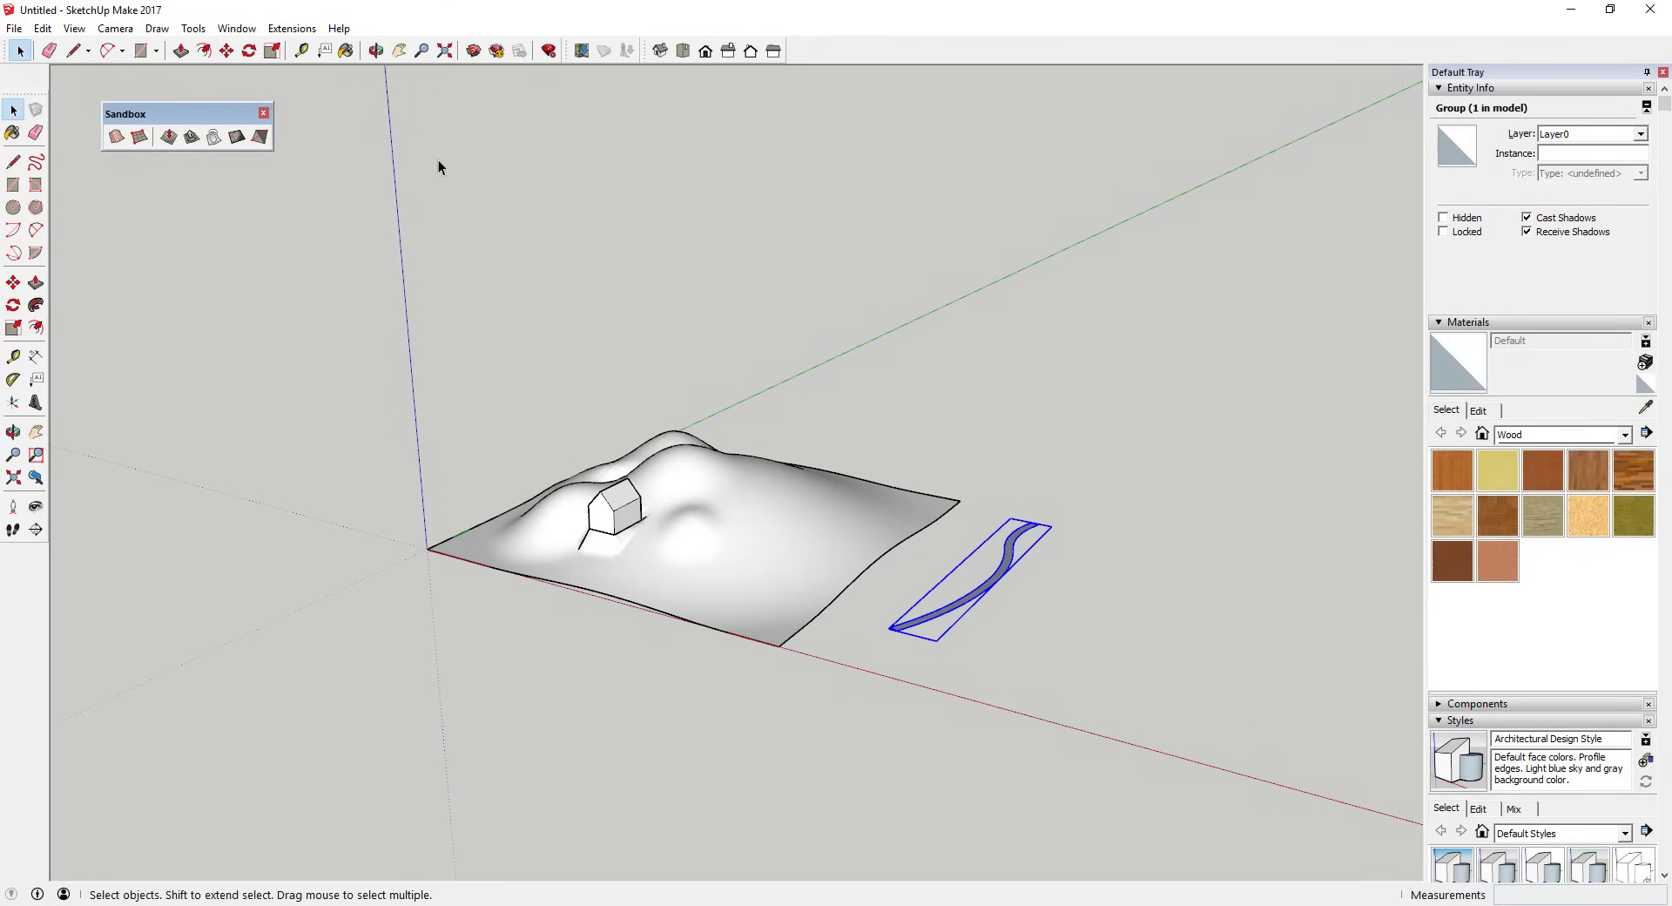
pyautogui.press('m')
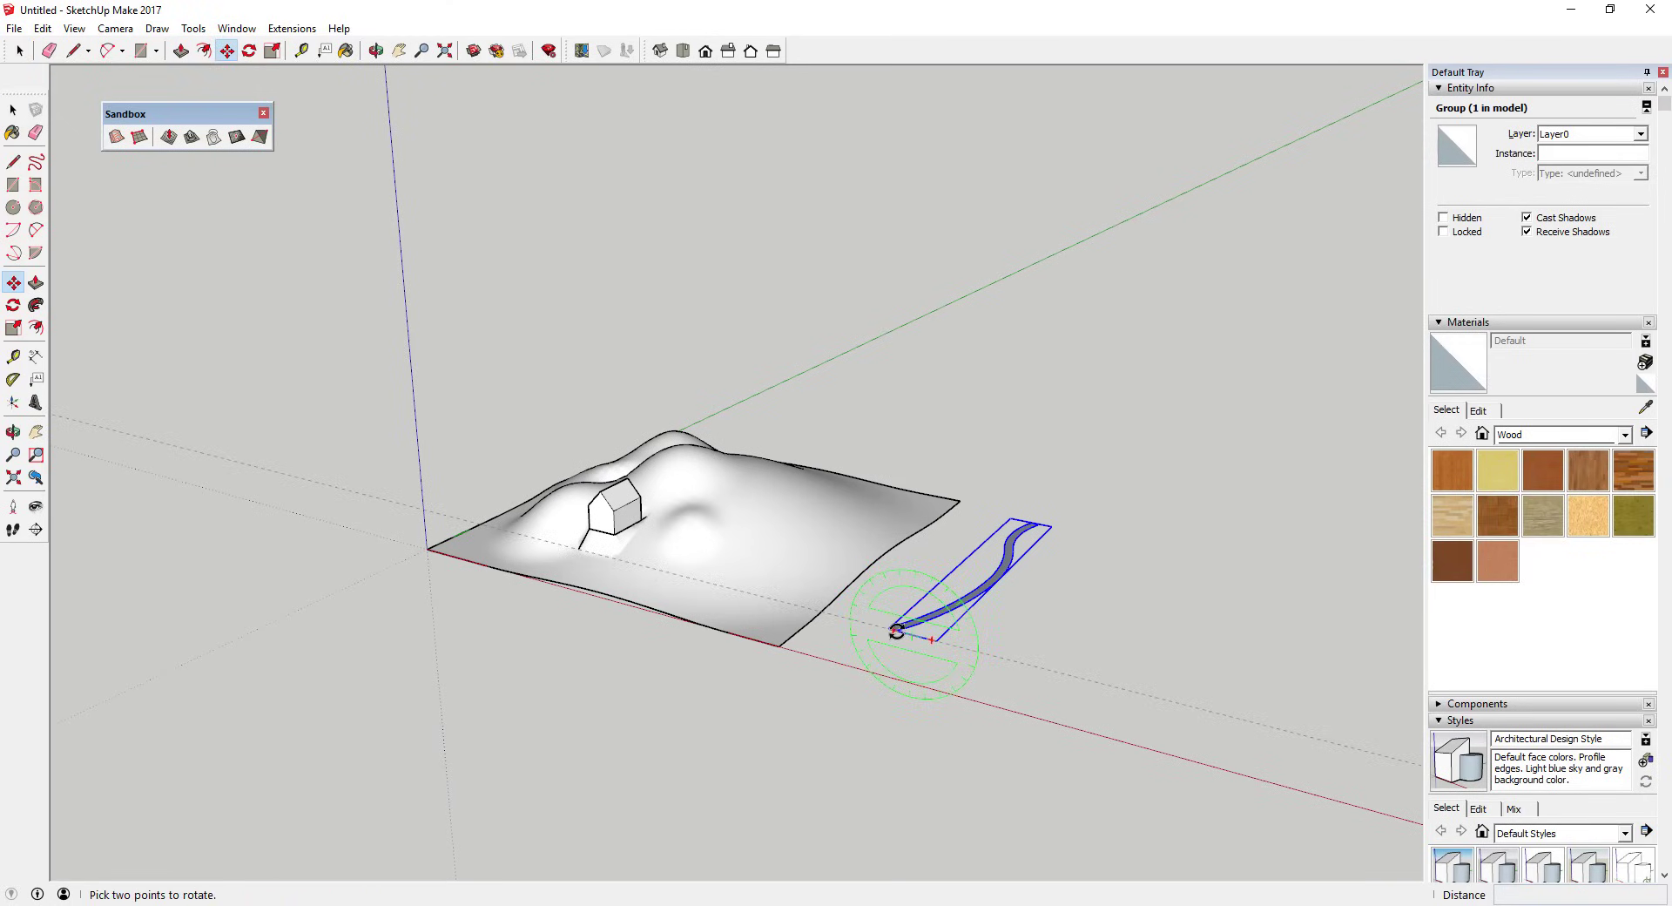
pyautogui.click(900, 629)
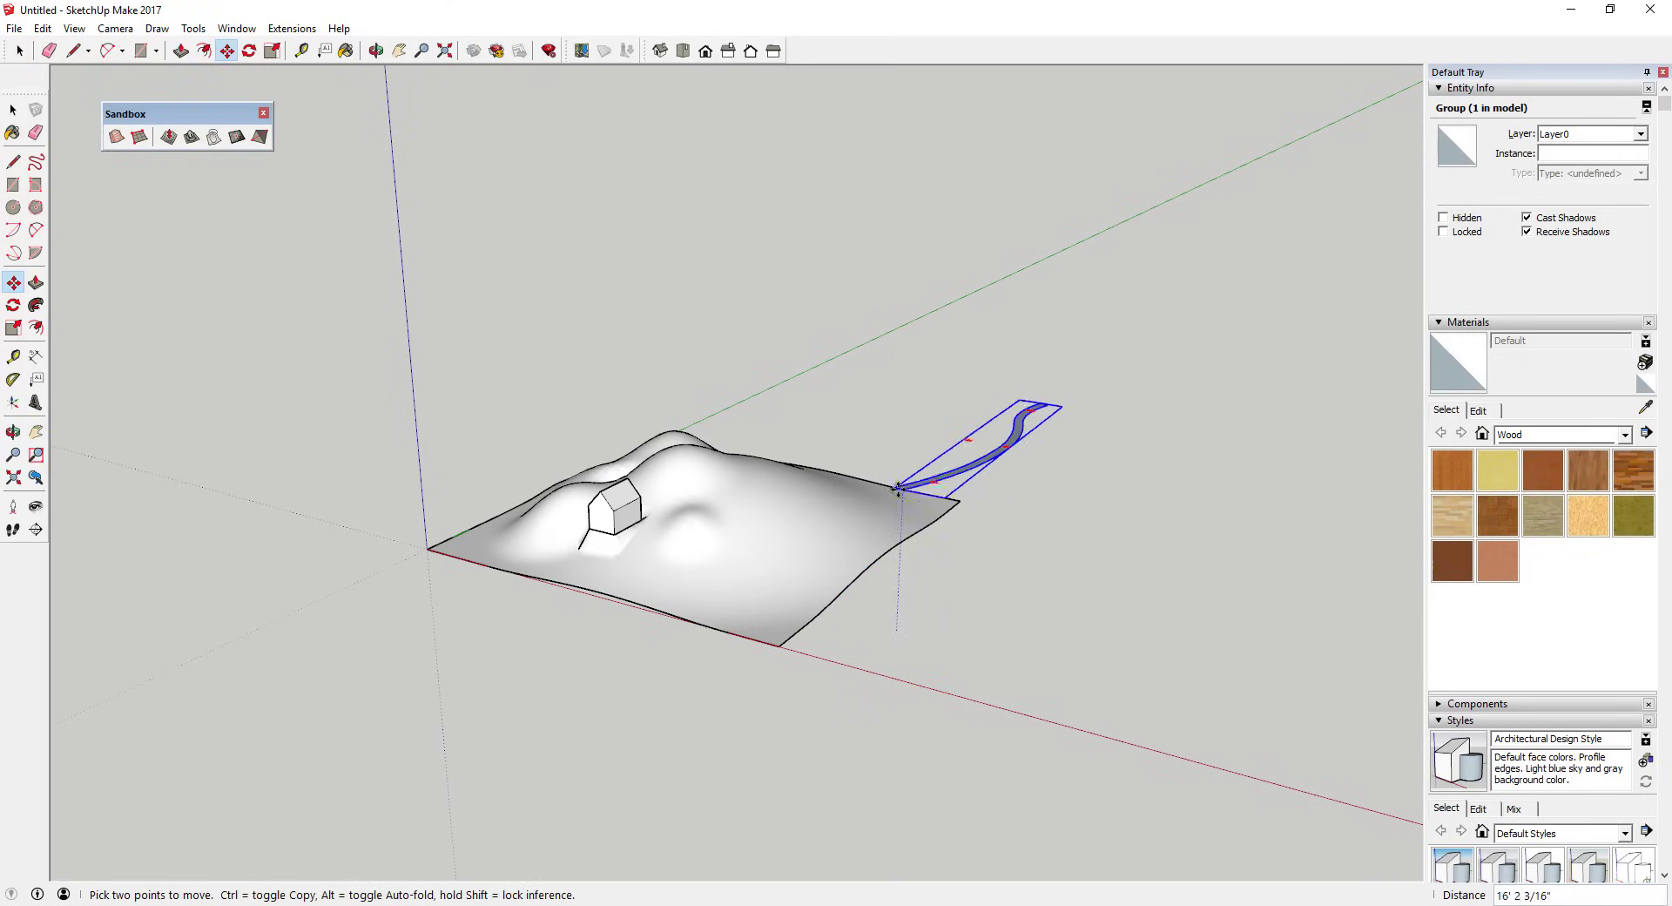
pyautogui.click(897, 488)
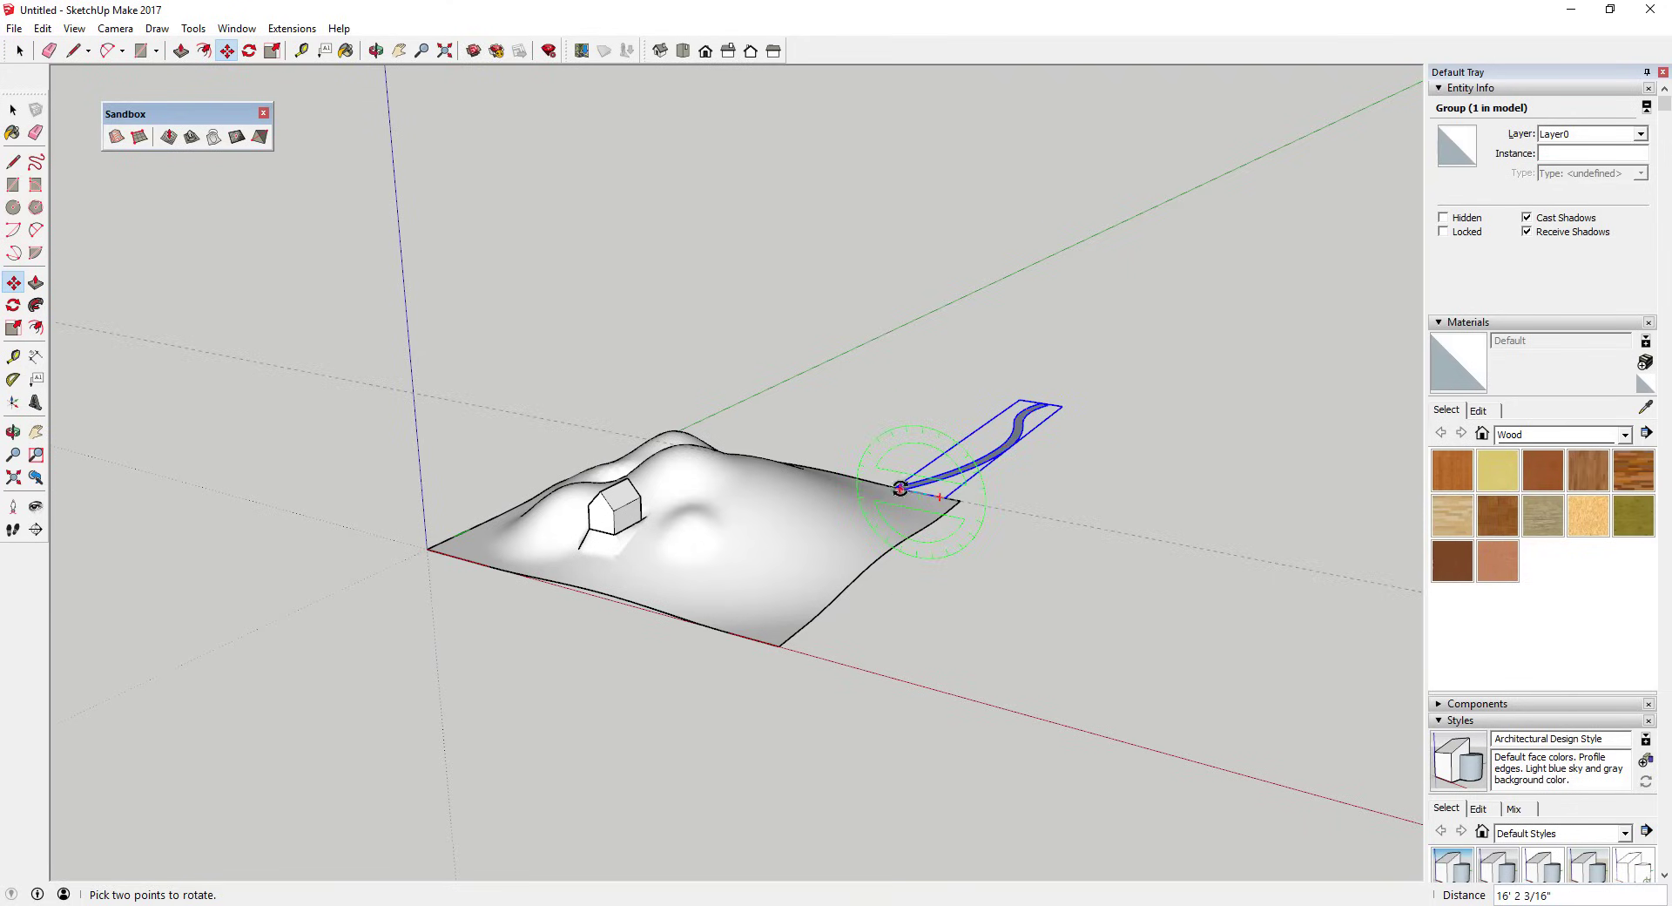
pyautogui.click(898, 487)
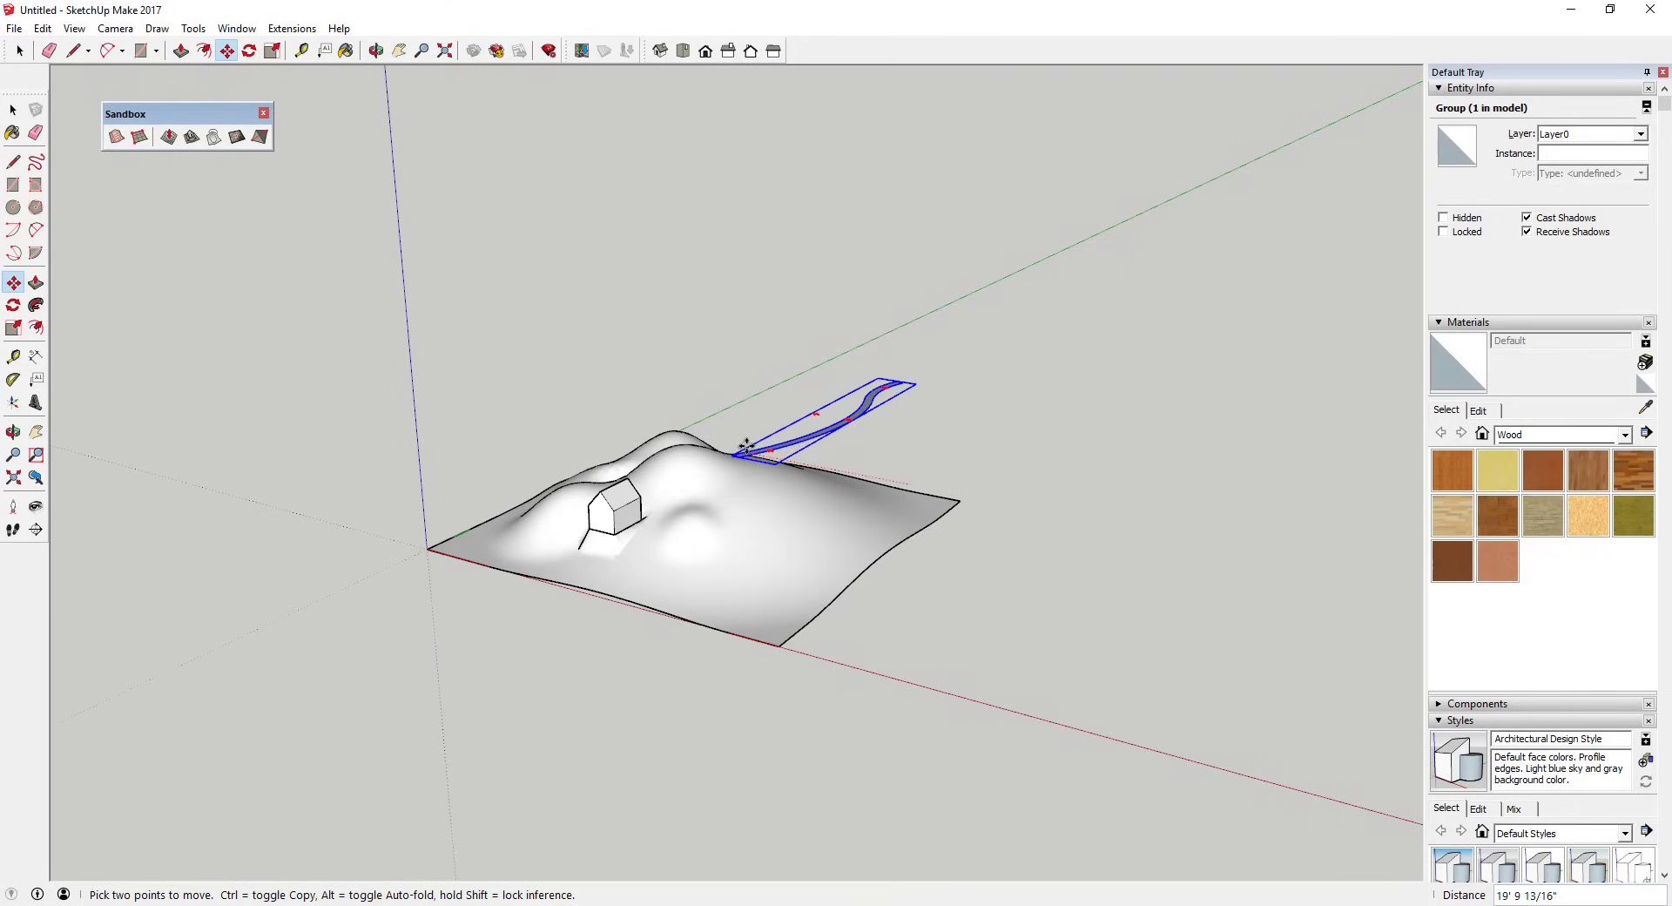
pyautogui.click(728, 520)
pyautogui.moveTo(764, 542); pyautogui.dragTo(1001, 805, button='middle')
pyautogui.moveTo(682, 530); pyautogui.dragTo(642, 358, button='middle')
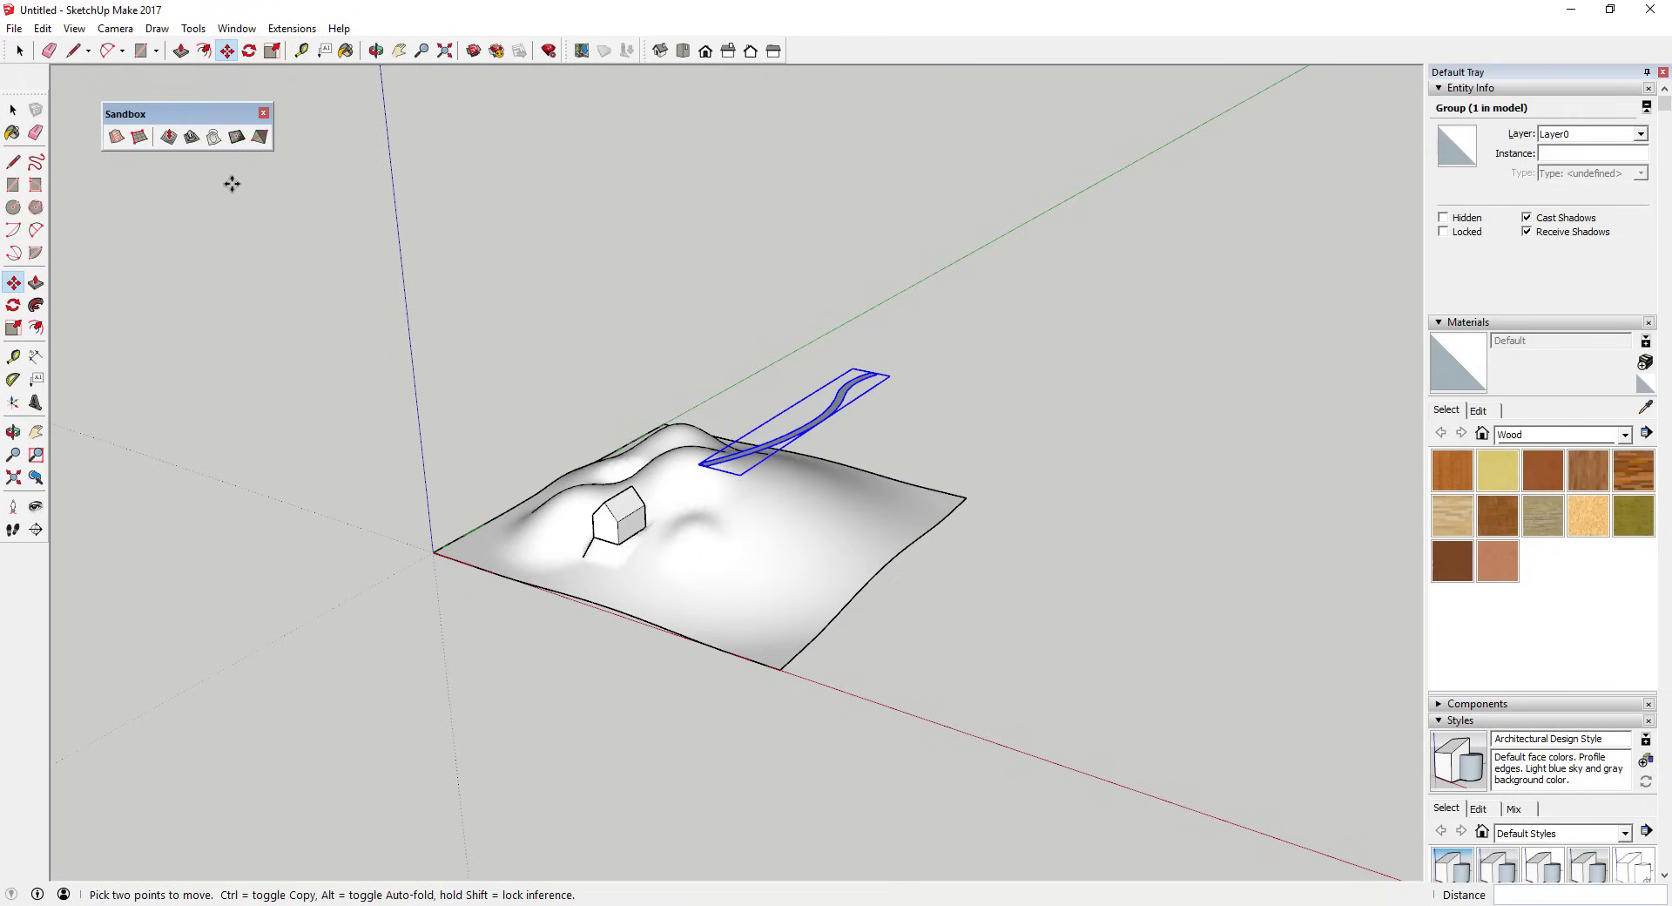
# From a near-top view, nudge the road group slightly left with Move
pyautogui.press('space')
pyautogui.moveTo(777, 436); pyautogui.dragTo(1058, 727, button='middle')
pyautogui.moveTo(769, 377); pyautogui.dragTo(793, 526, button='middle')
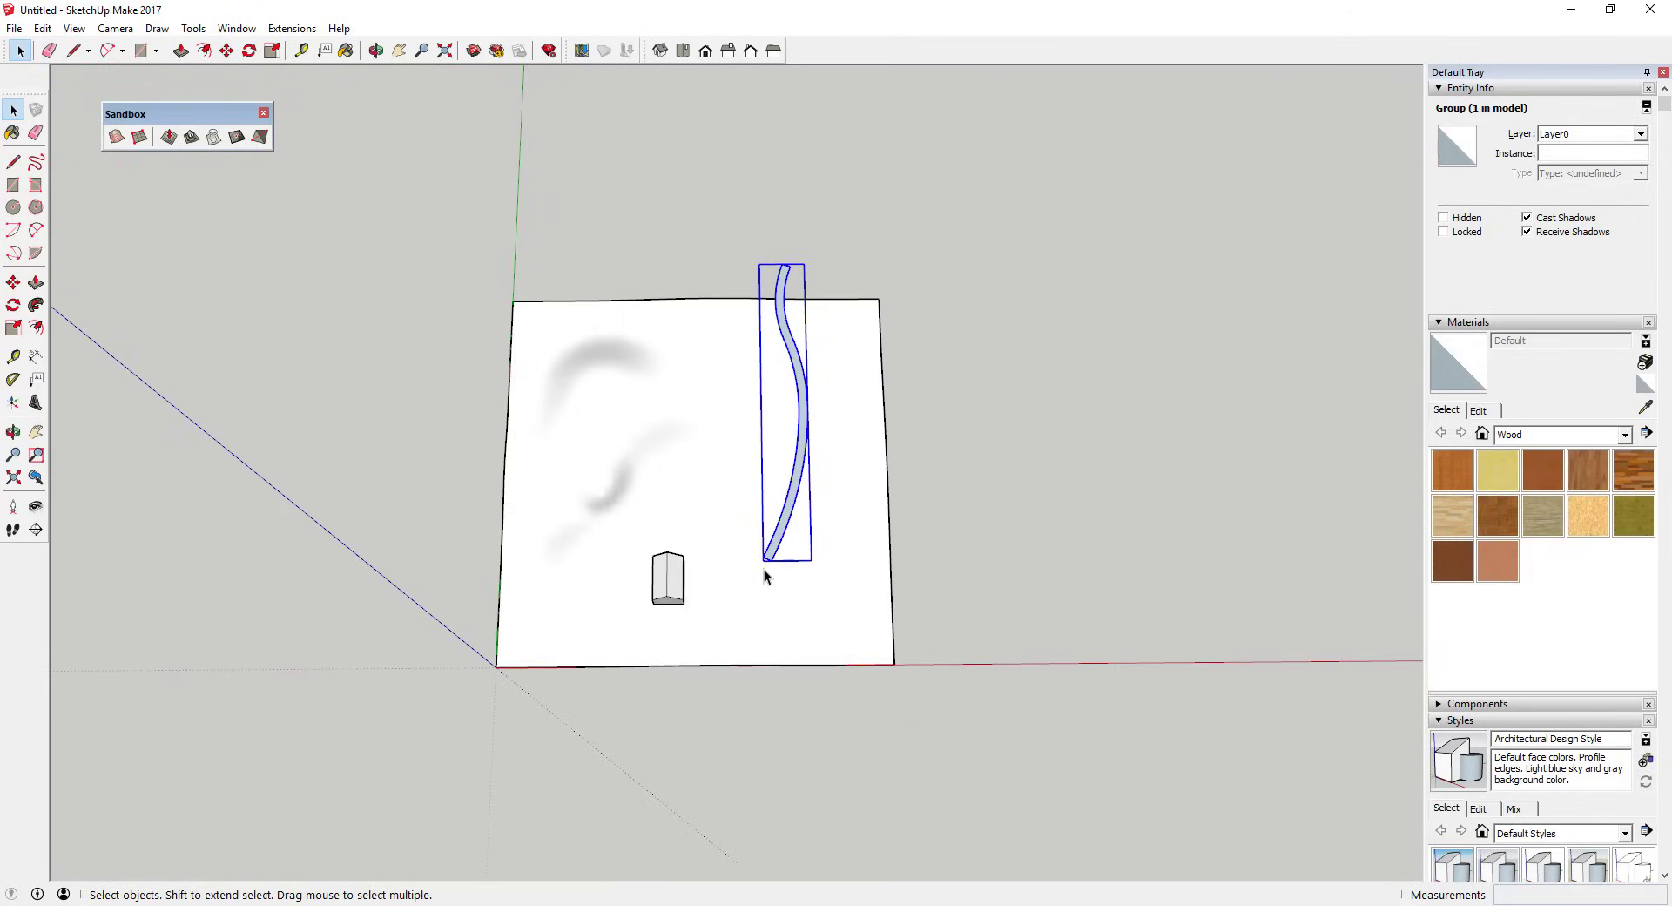
pyautogui.press('m')
pyautogui.click(764, 562)
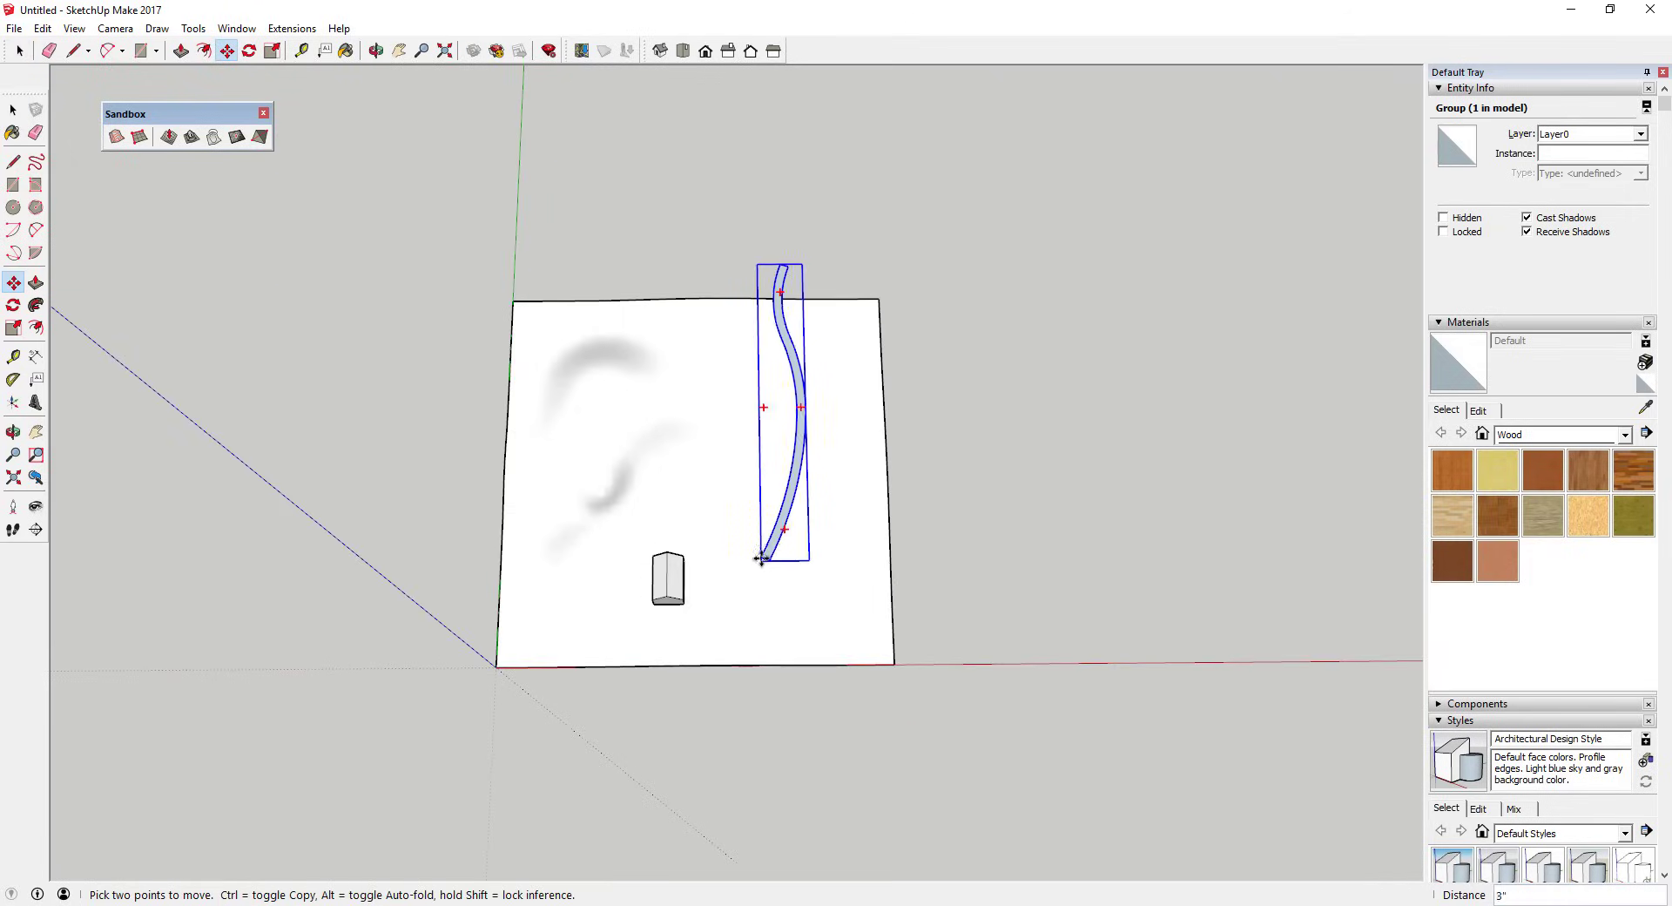
pyautogui.click(760, 605)
pyautogui.moveTo(760, 606); pyautogui.dragTo(801, 546, button='middle')
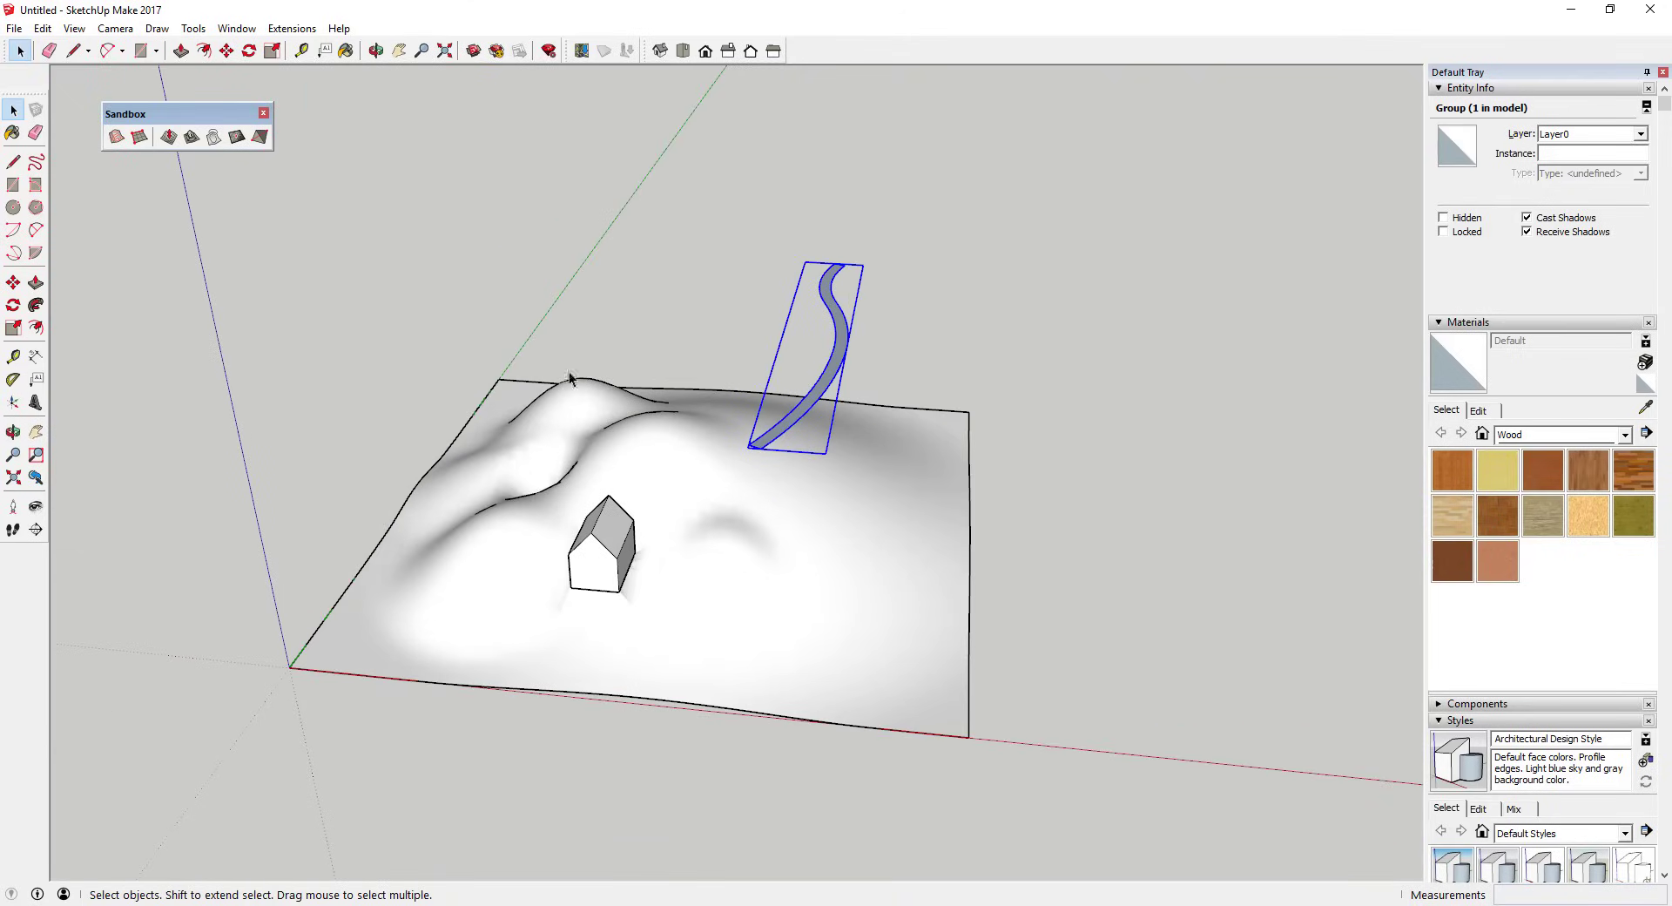
pyautogui.click(207, 145)
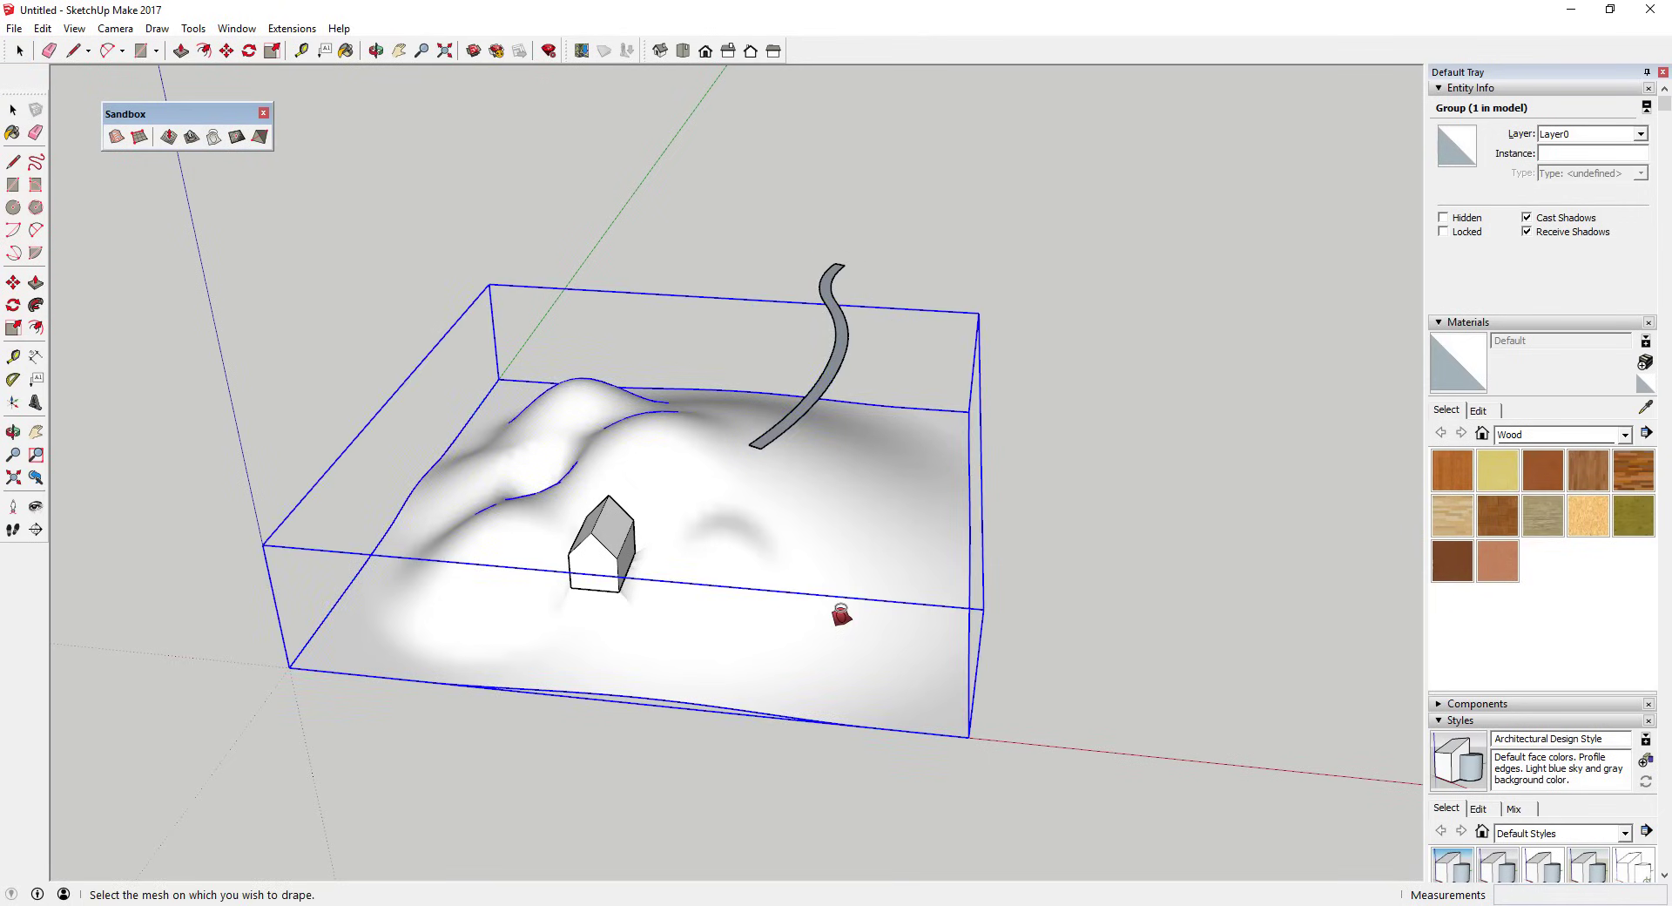
pyautogui.click(841, 614)
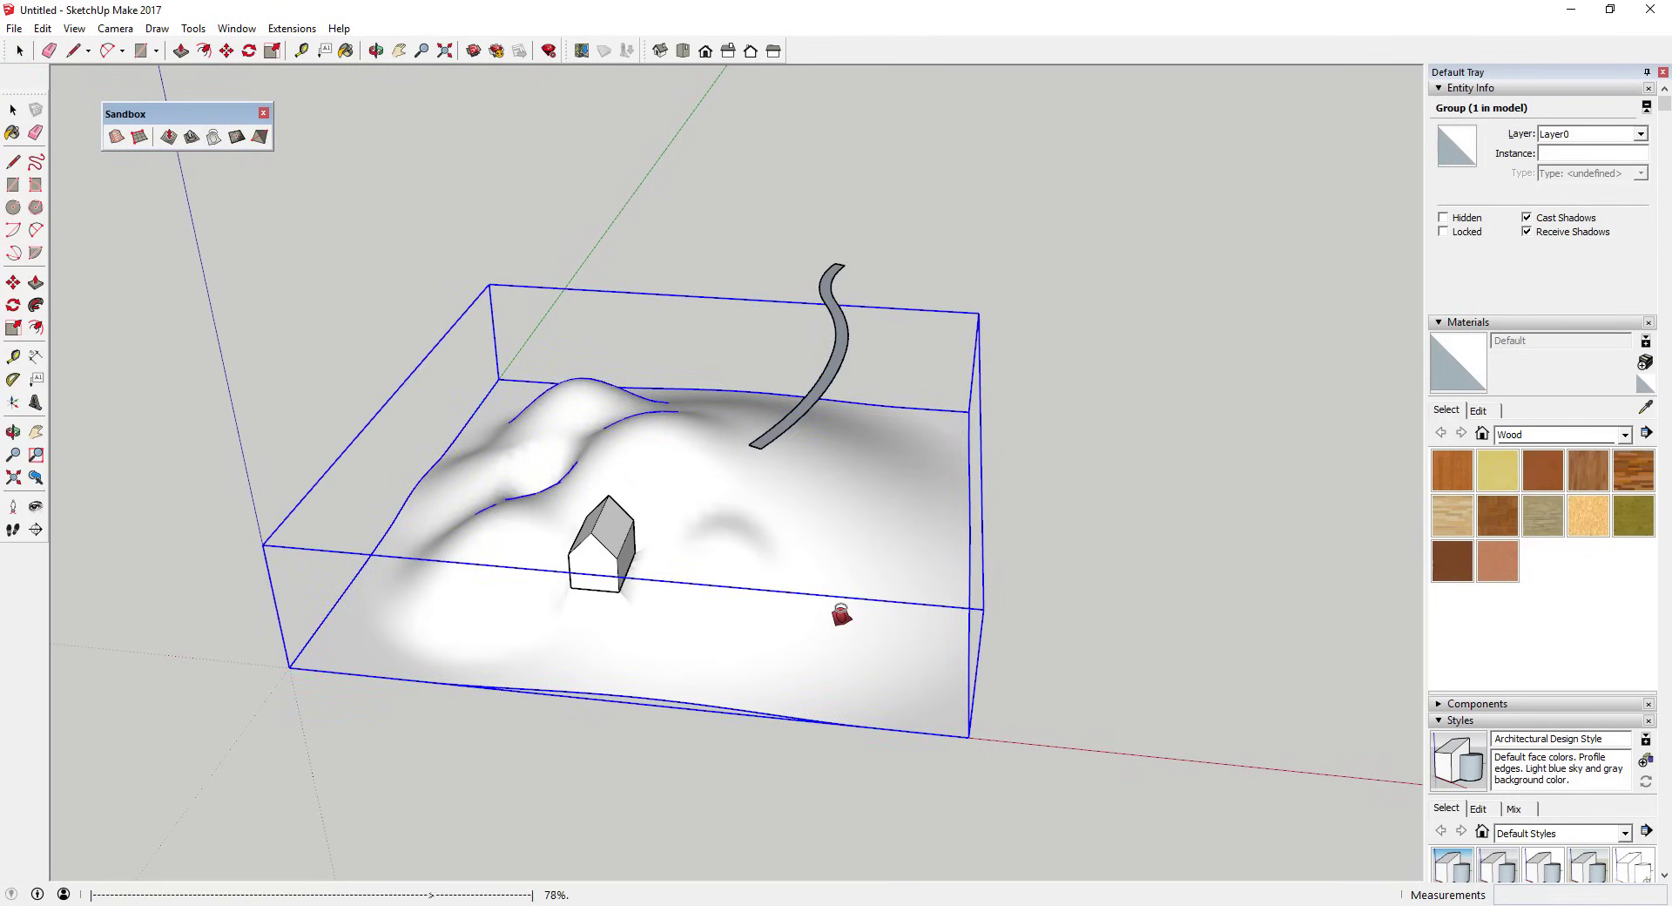
pyautogui.moveTo(910, 547); pyautogui.dragTo(730, 557, button='middle')
pyautogui.scroll(3, 731, 549)
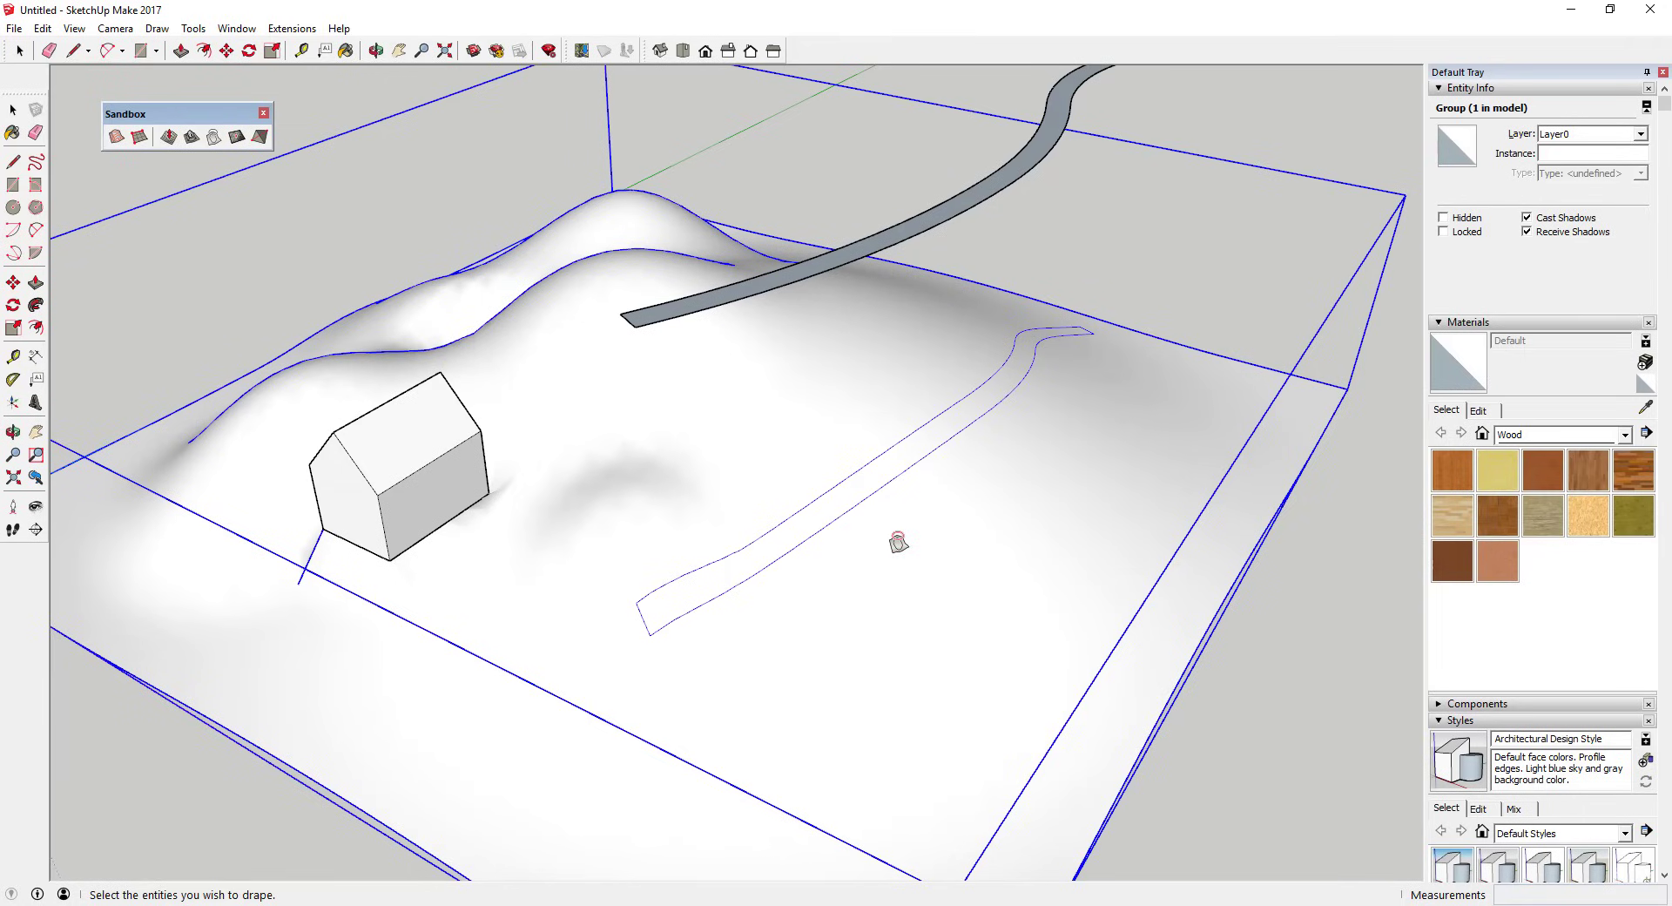
pyautogui.scroll(-5, 897, 541)
pyautogui.moveTo(870, 583); pyautogui.dragTo(927, 579, button='middle')
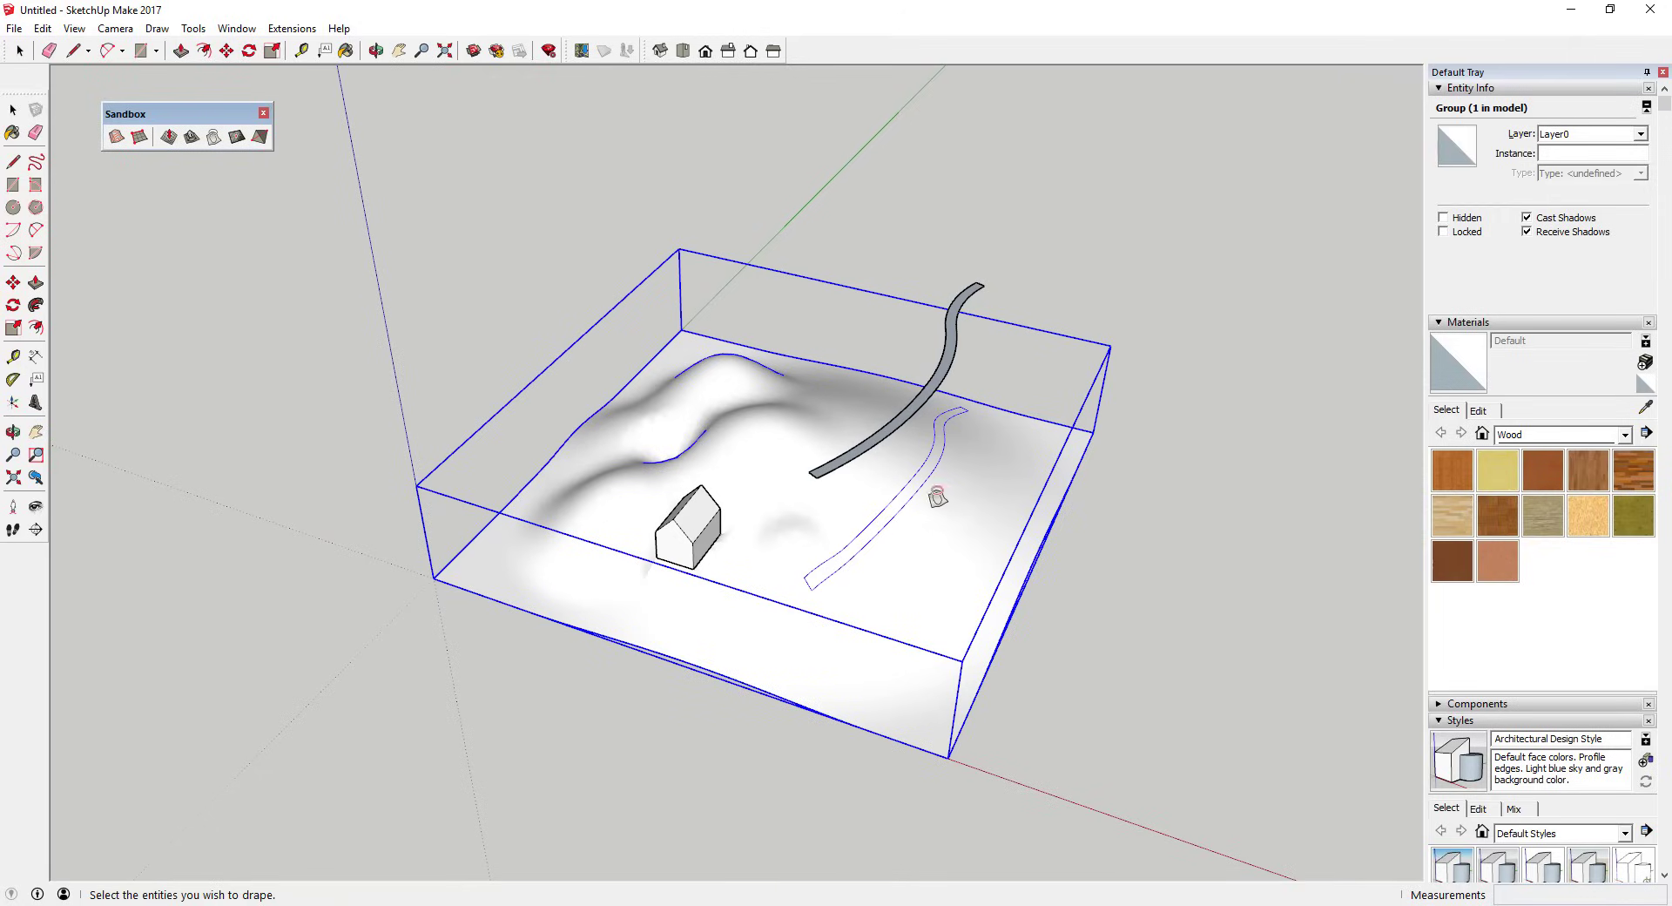
pyautogui.click(1008, 445)
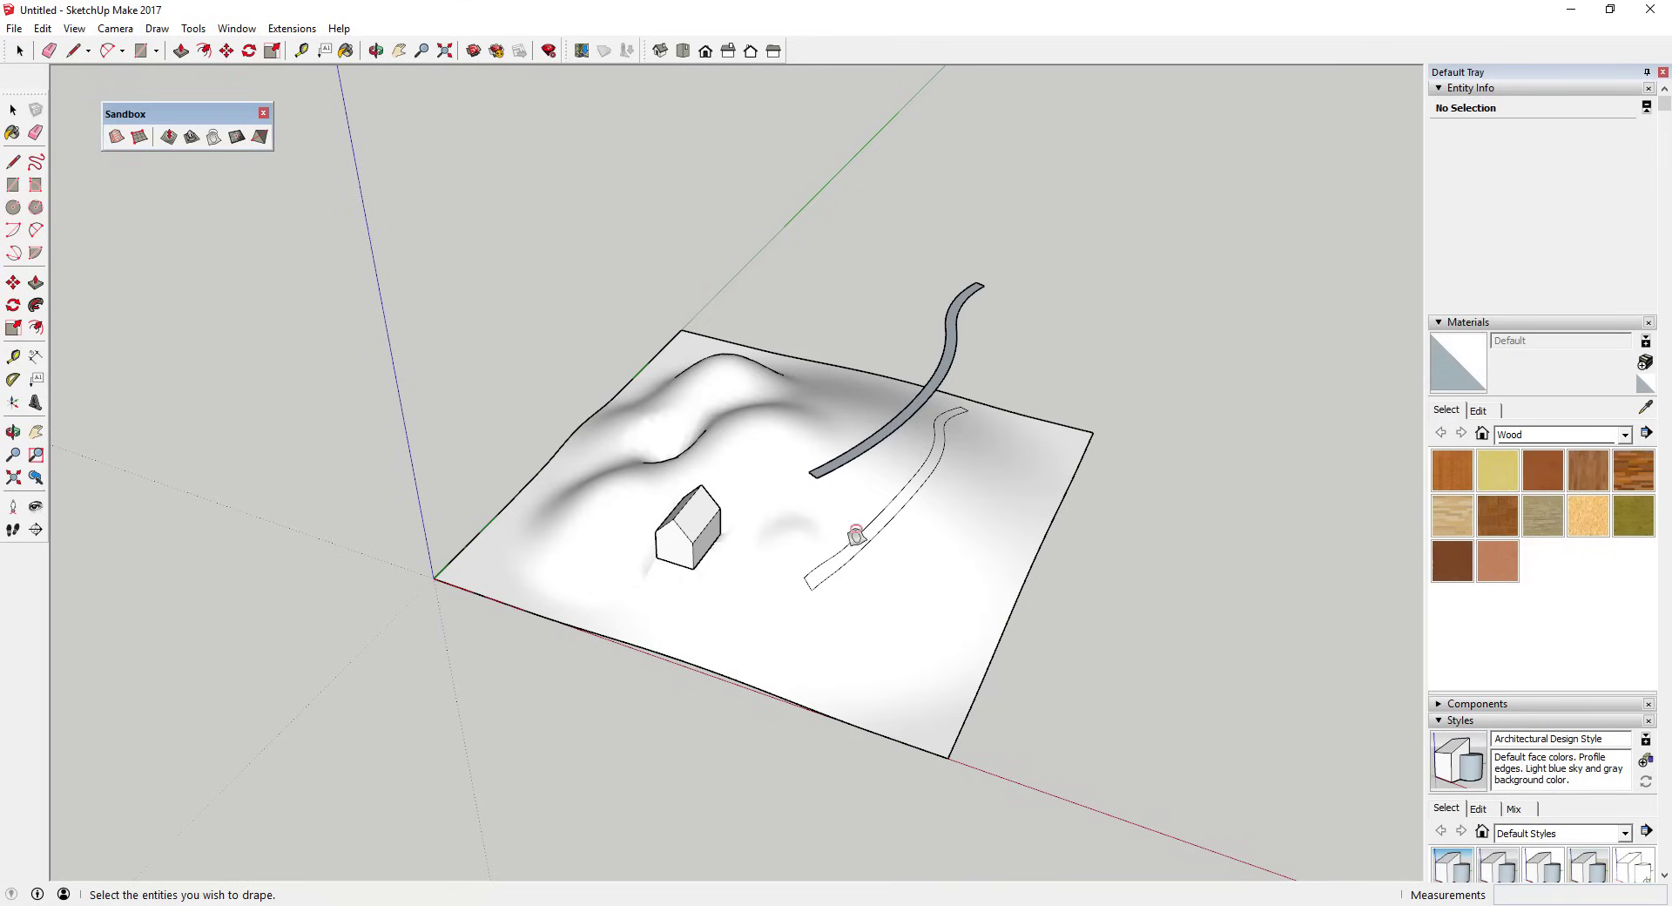
pyautogui.click(856, 535)
pyautogui.moveTo(856, 535); pyautogui.dragTo(901, 434, button='middle')
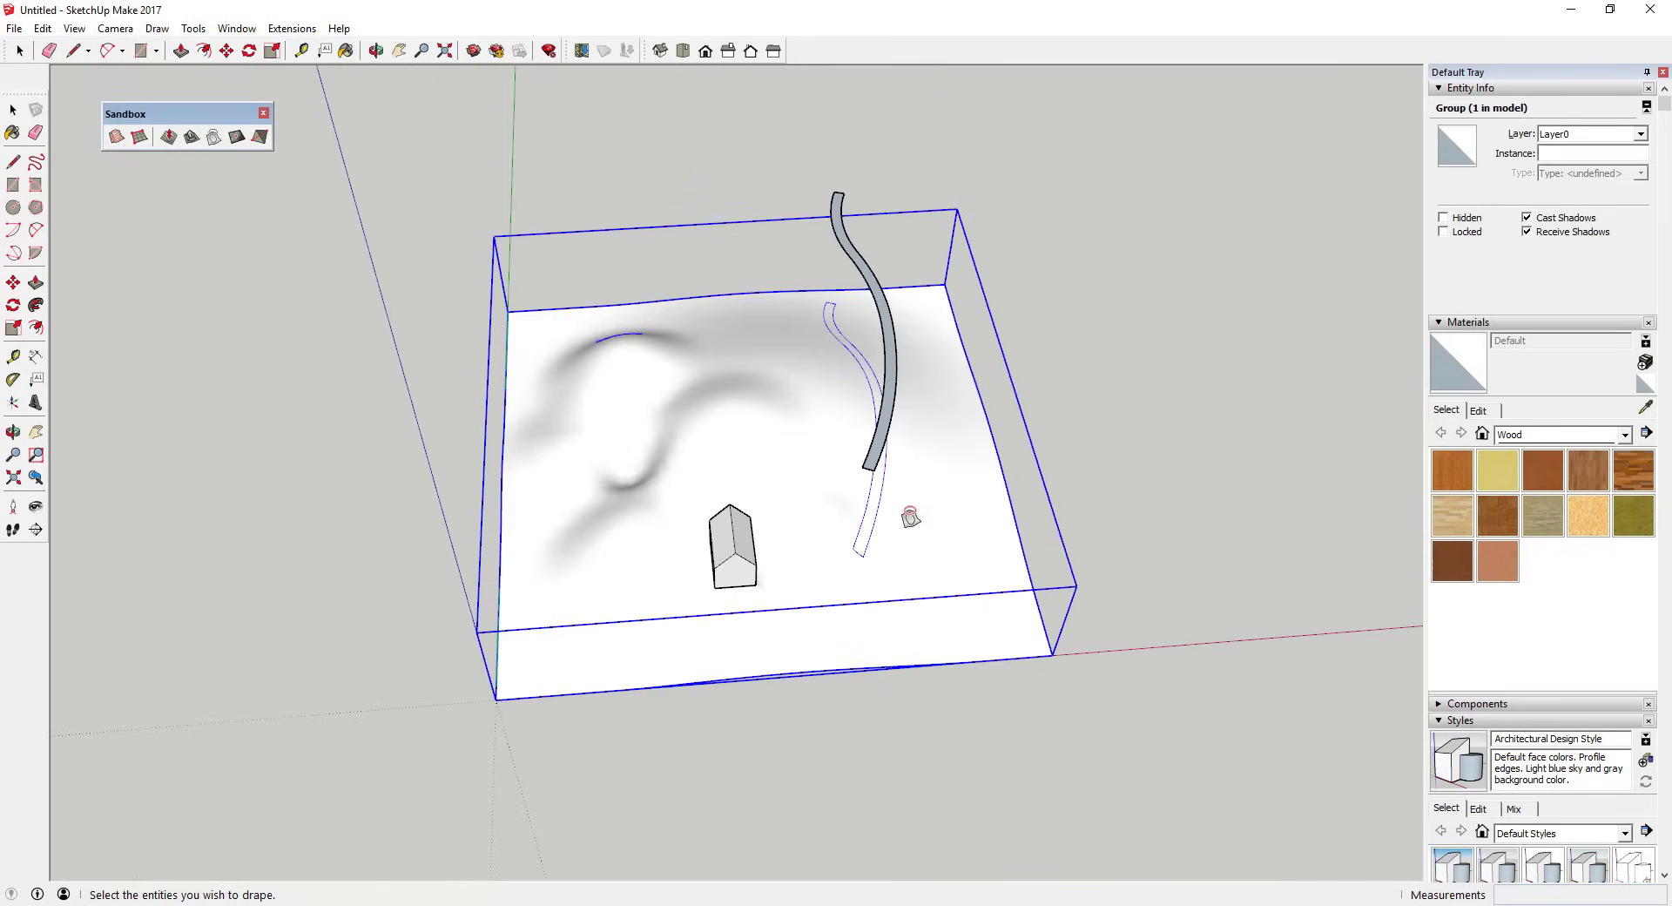
pyautogui.hotkey('ctrl', 'z')
# Draw a large rectangular face with the Line tool, starting at the house
pyautogui.press('space')
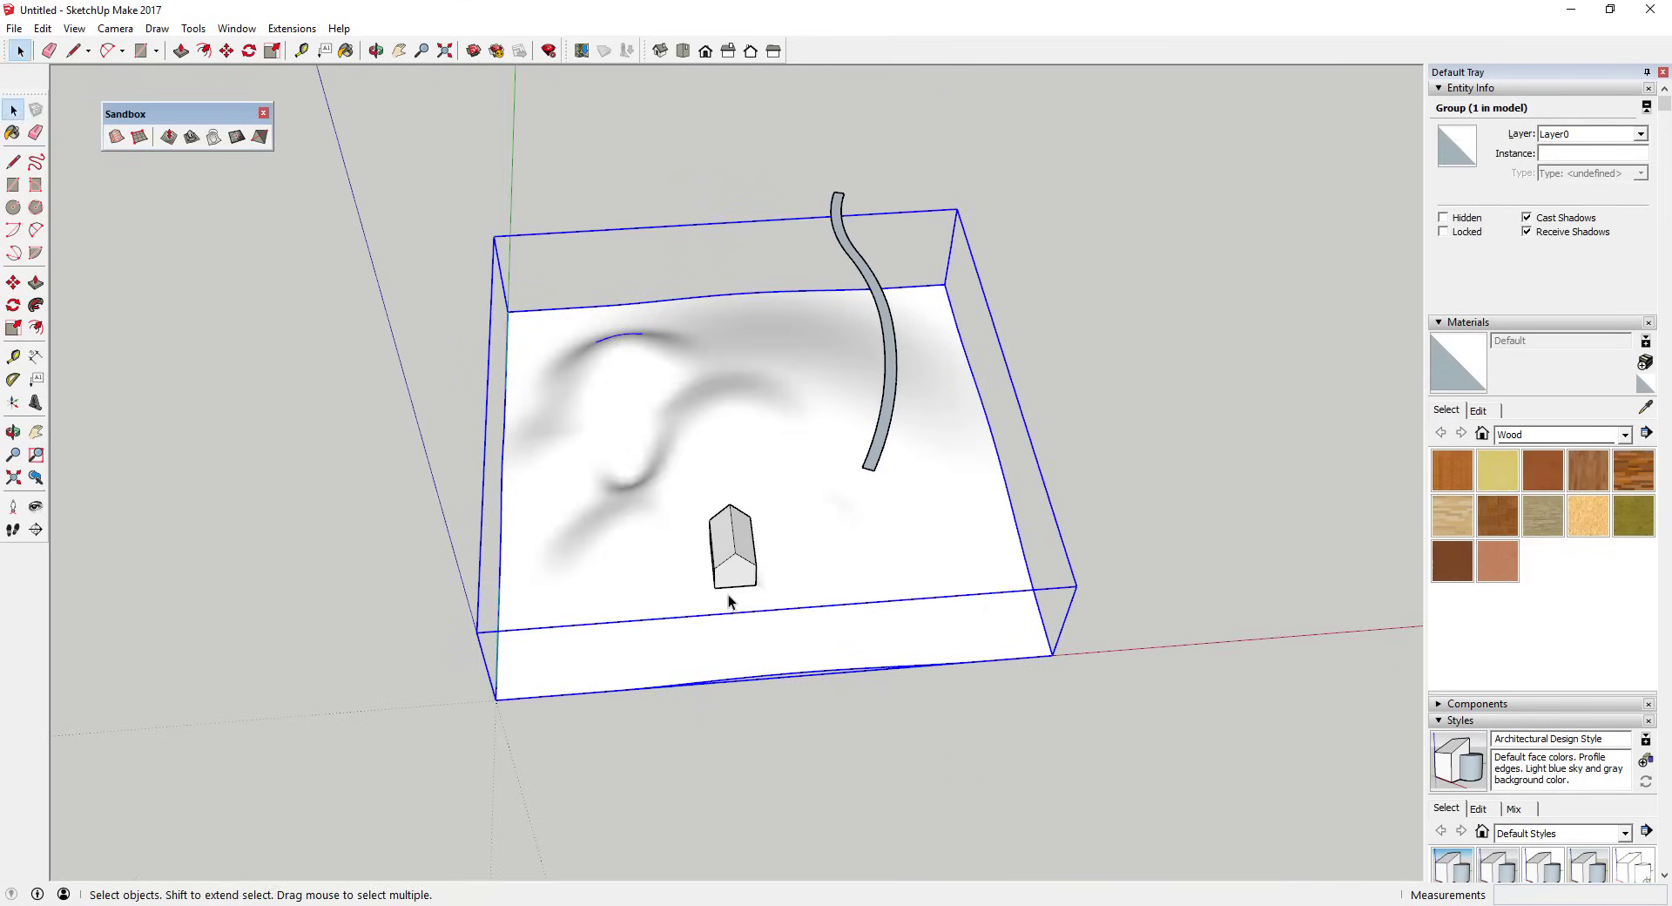
pyautogui.press('l')
pyautogui.click(685, 566)
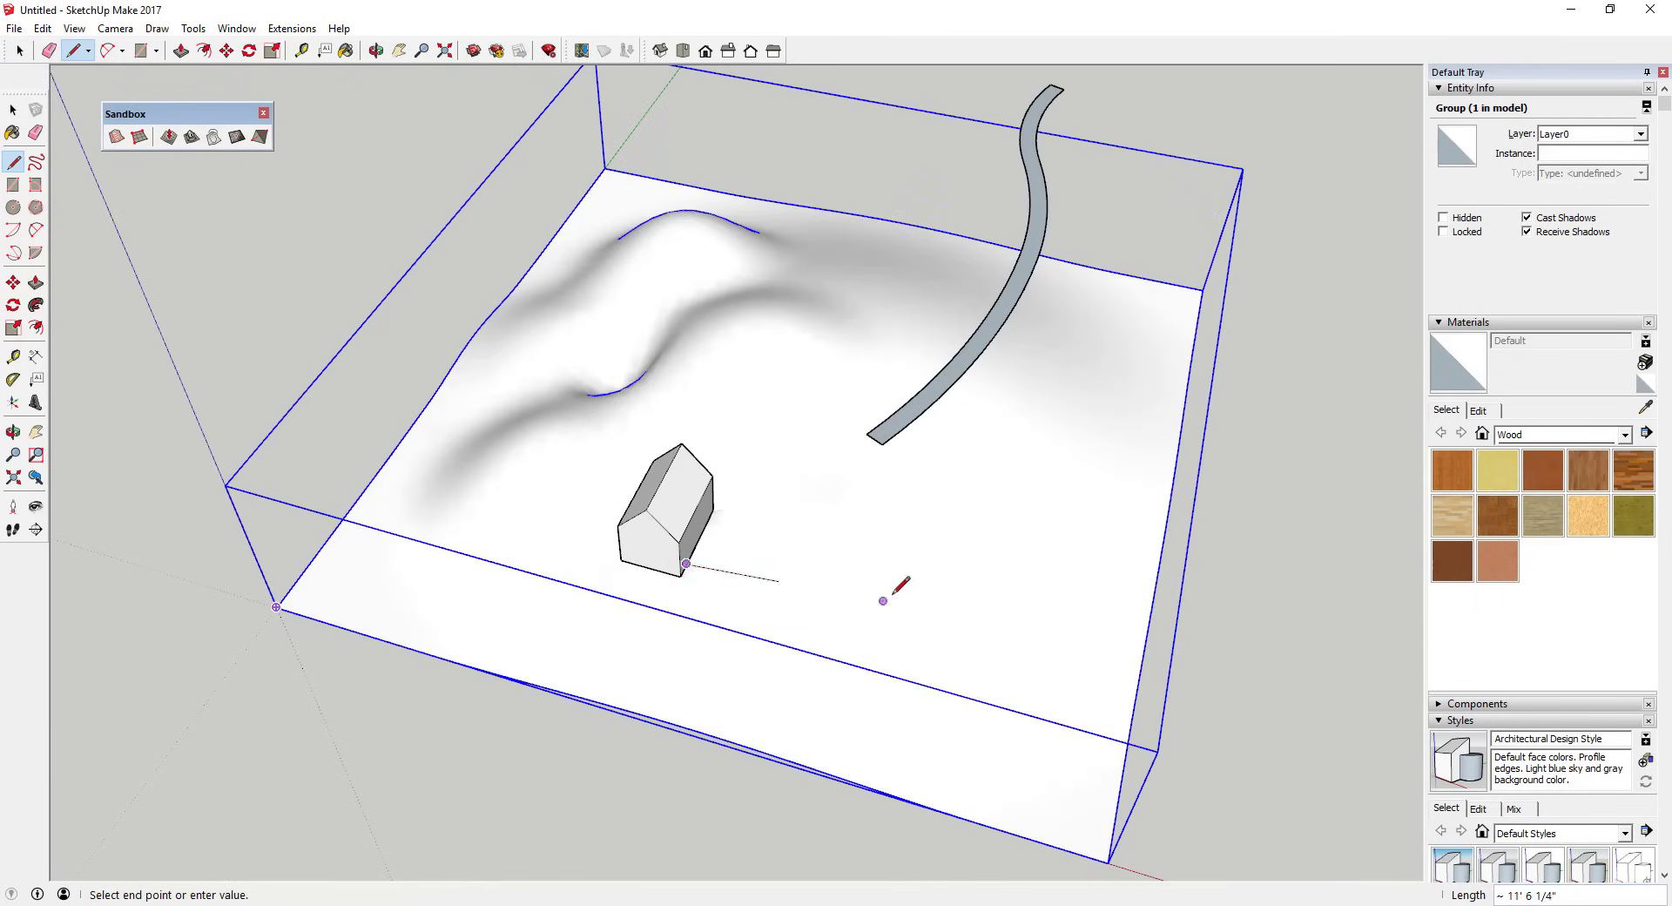
pyautogui.click(1247, 717)
pyautogui.click(1287, 283)
pyautogui.press('Right')
pyautogui.click(685, 565)
pyautogui.click(685, 565)
# Lift the new flat face and its edges above the terrain
pyautogui.moveTo(696, 560); pyautogui.dragTo(707, 492, button='middle')
pyautogui.press('space')
pyautogui.doubleClick(698, 536)
pyautogui.press('m')
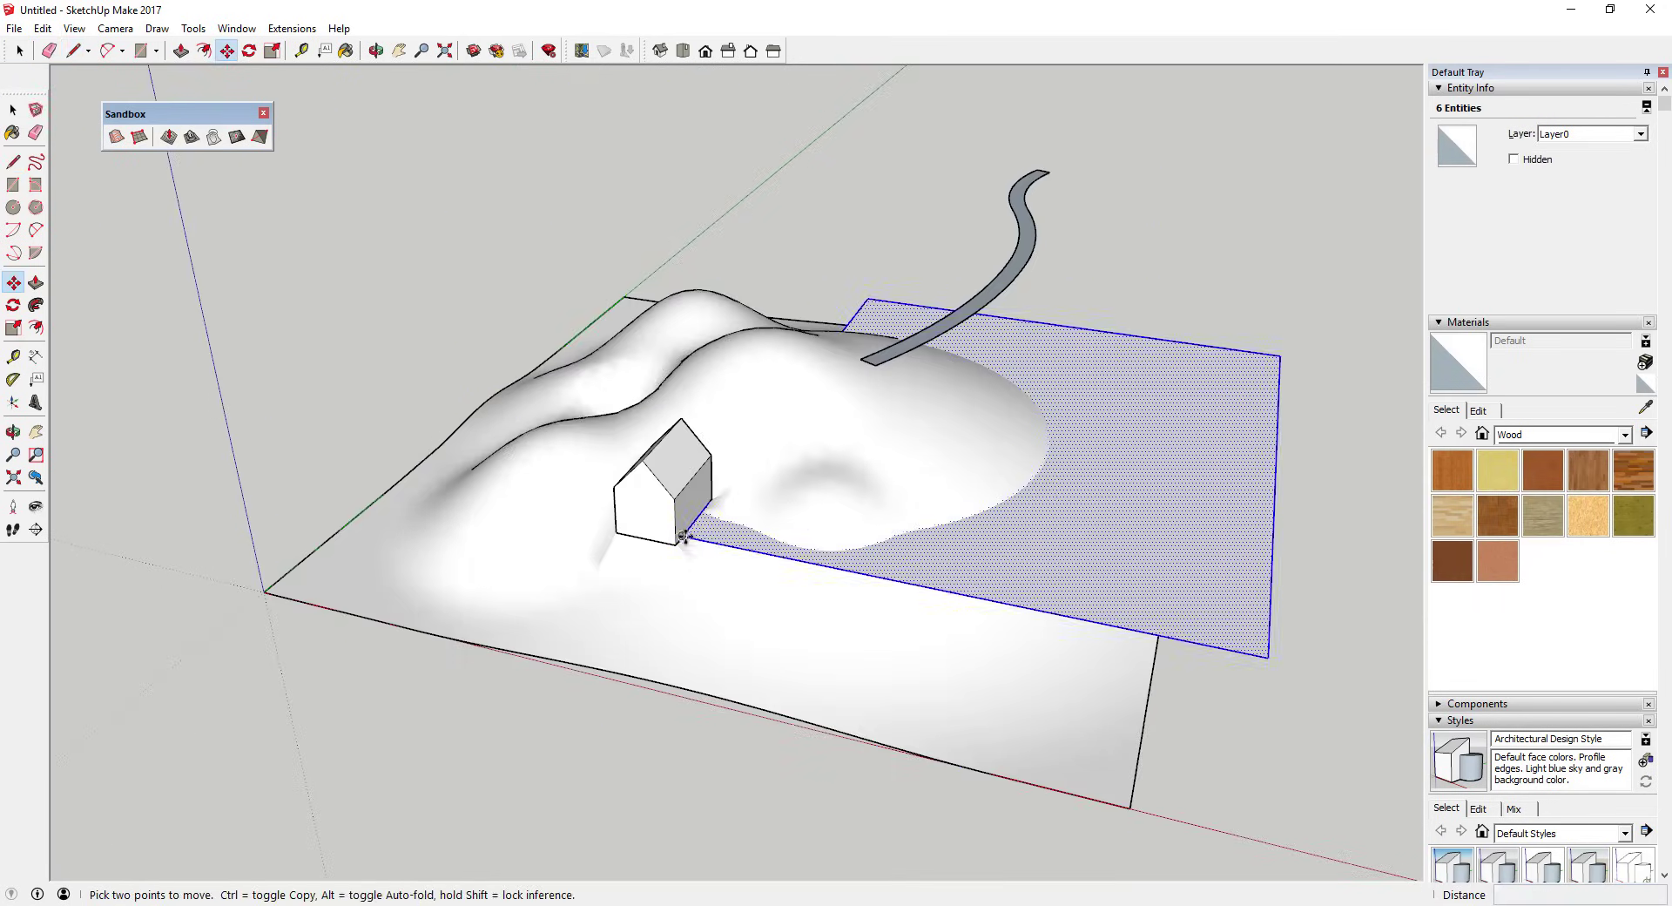
pyautogui.moveTo(682, 538); pyautogui.dragTo(681, 446)
pyautogui.moveTo(697, 444); pyautogui.dragTo(783, 499, button='middle')
# Erase the old curved road group
pyautogui.press('e')
pyautogui.click(945, 350)
pyautogui.press('space')
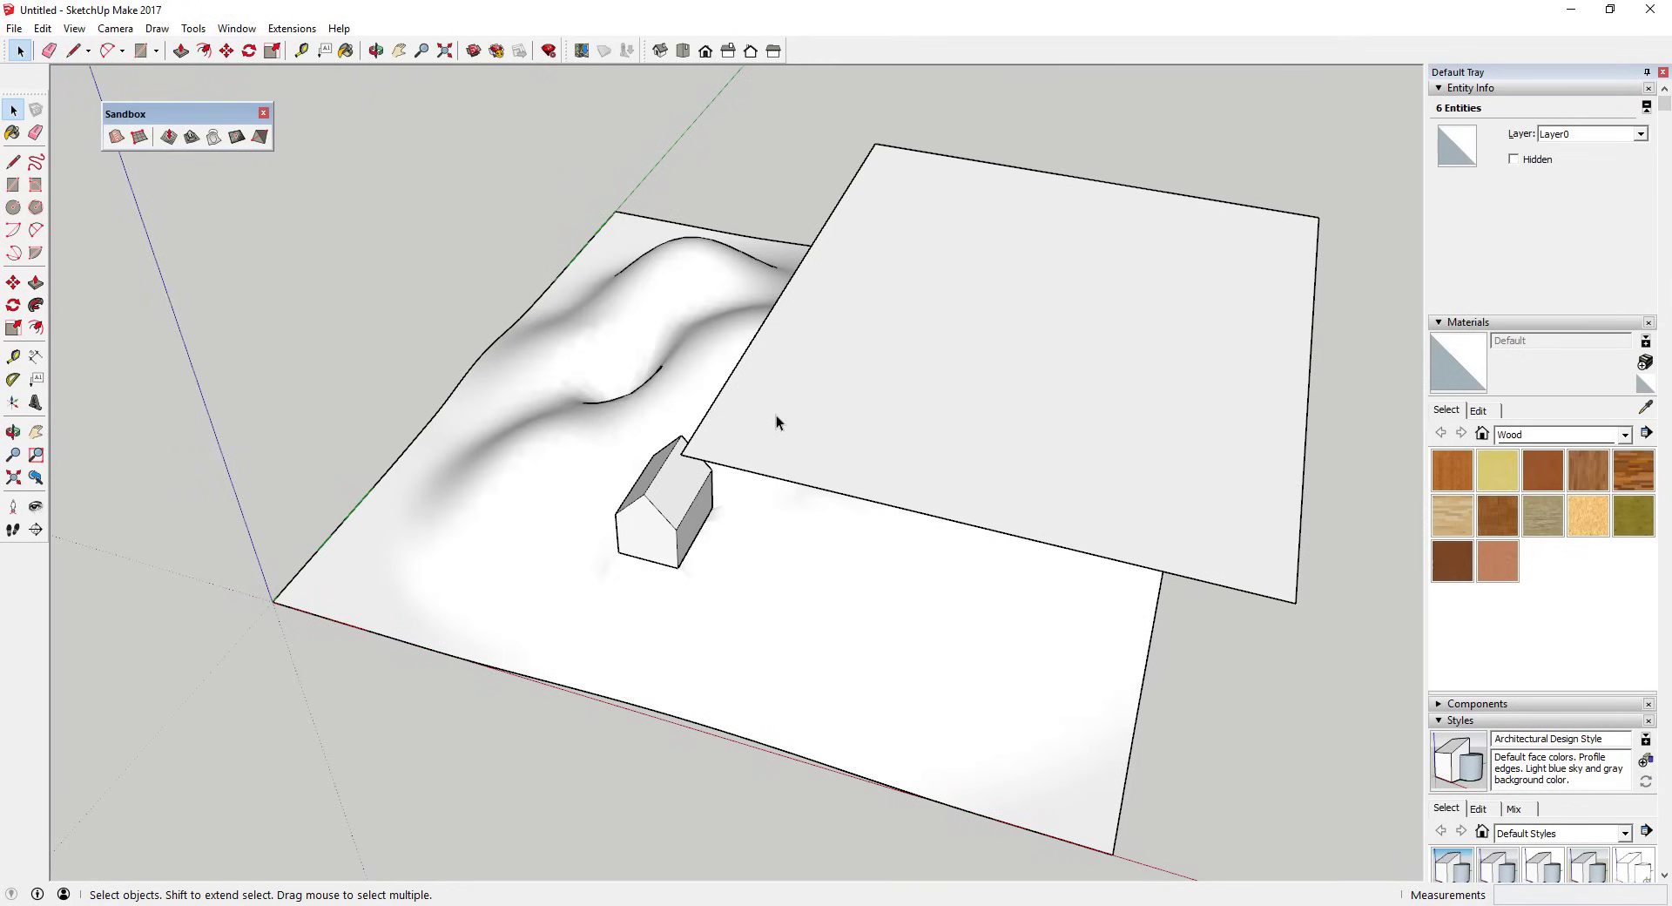
pyautogui.moveTo(776, 414); pyautogui.dragTo(778, 437, button='middle')
# Draw connected tangent 2-Point Arcs curving across the raised plane to its far edge
pyautogui.press('l')
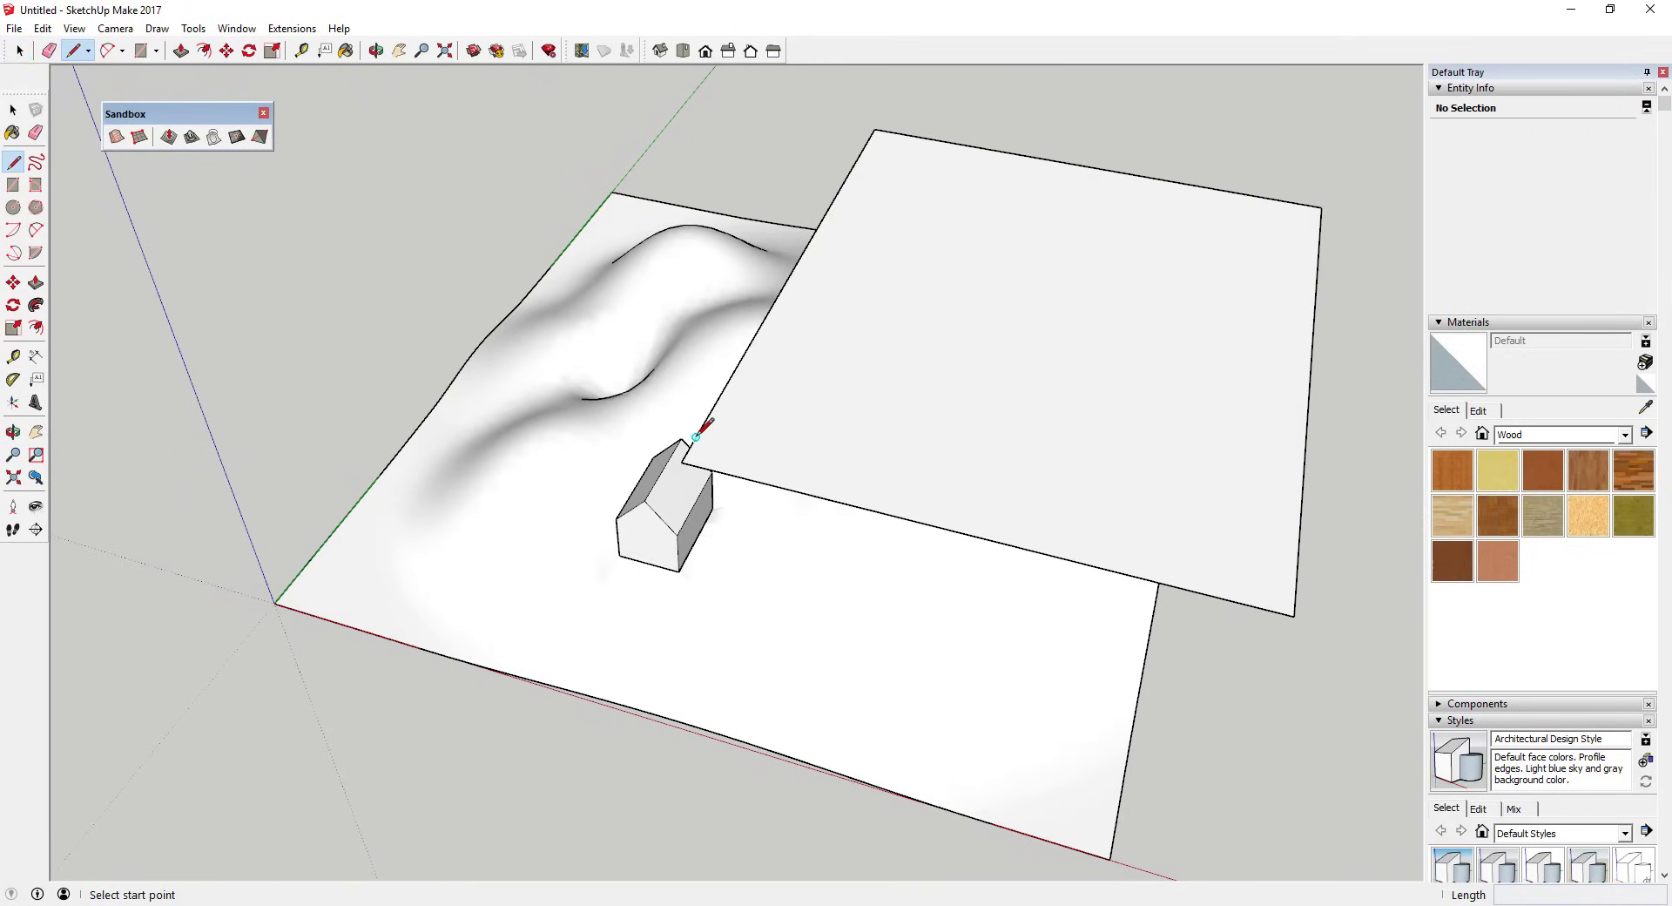
pyautogui.click(696, 436)
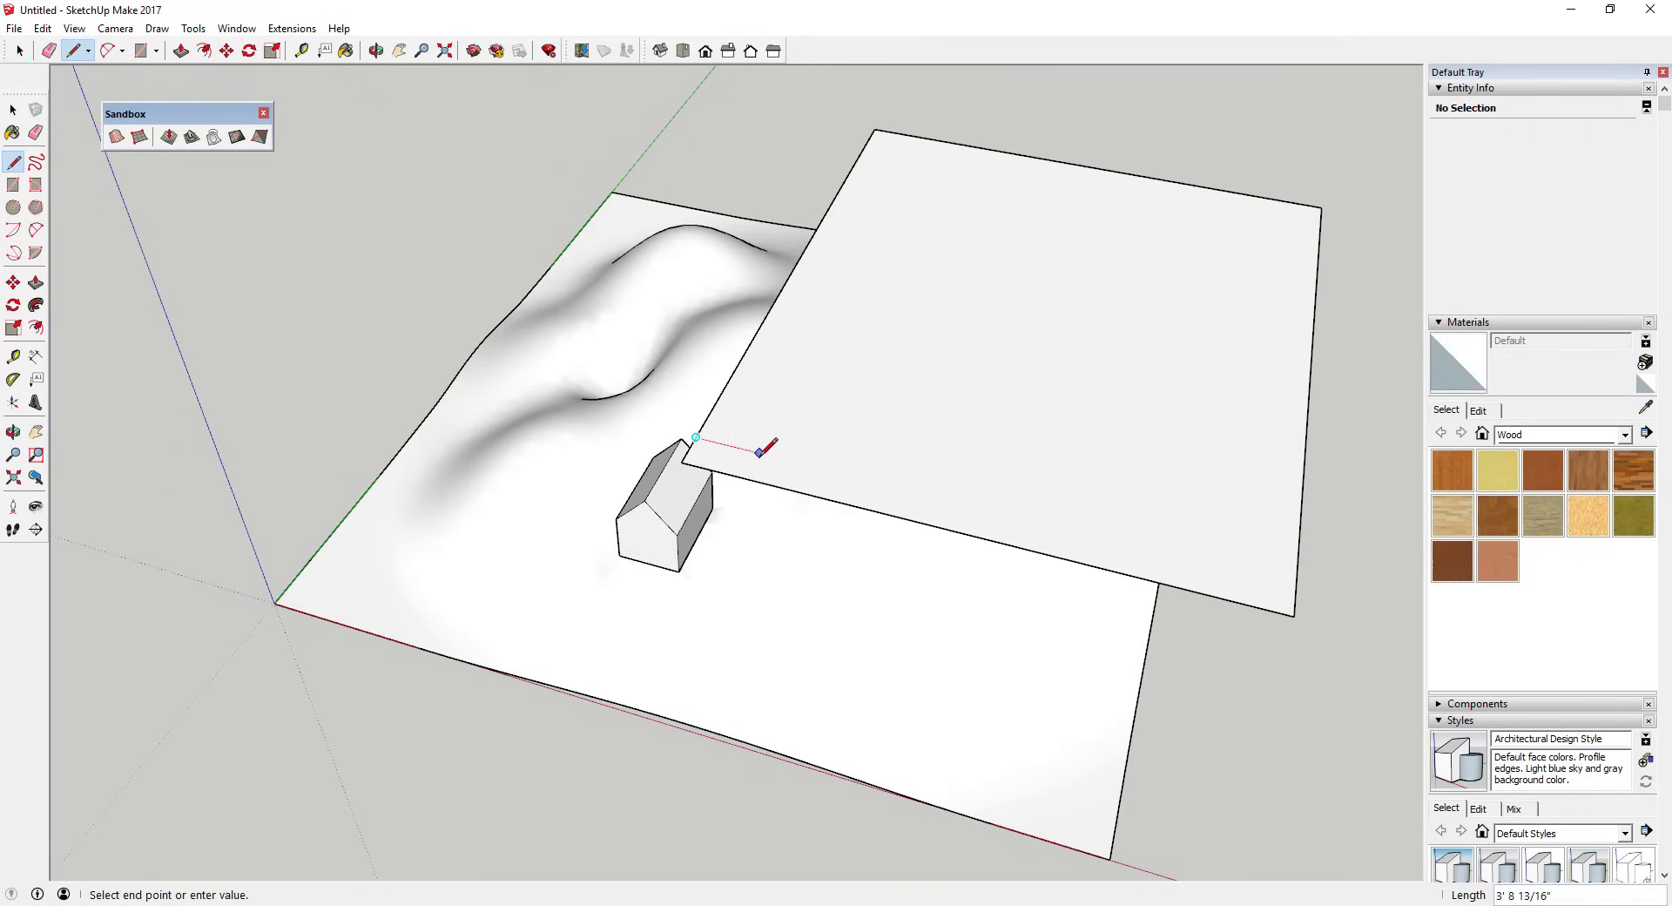
pyautogui.press('a')
pyautogui.click(811, 465)
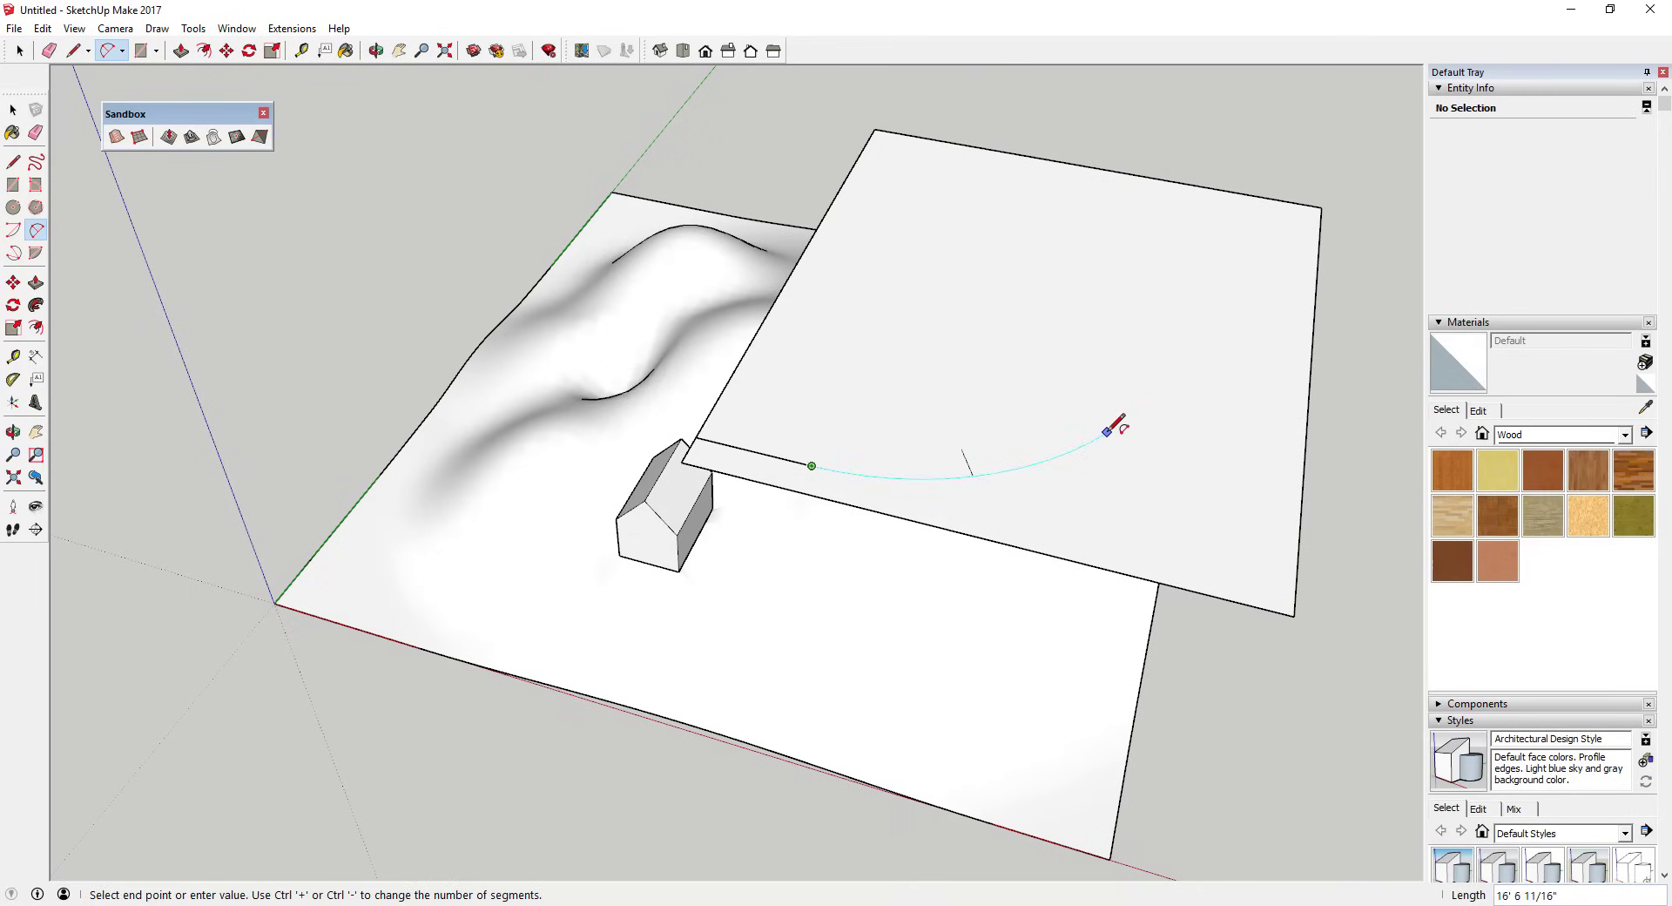
pyautogui.click(1113, 427)
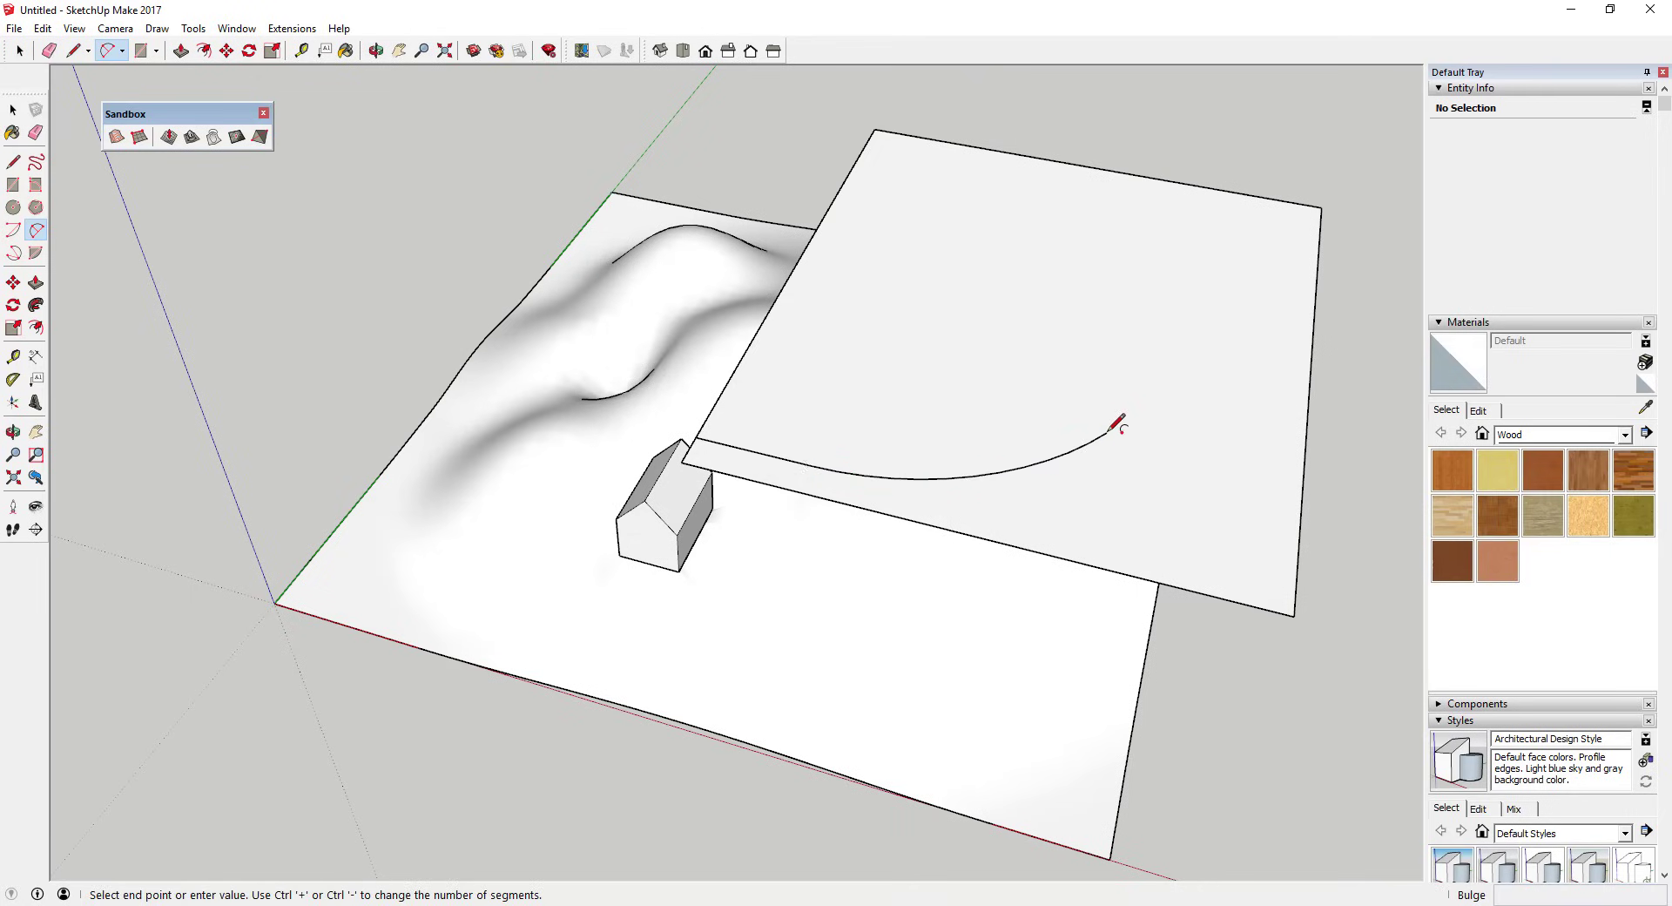
pyautogui.click(1185, 325)
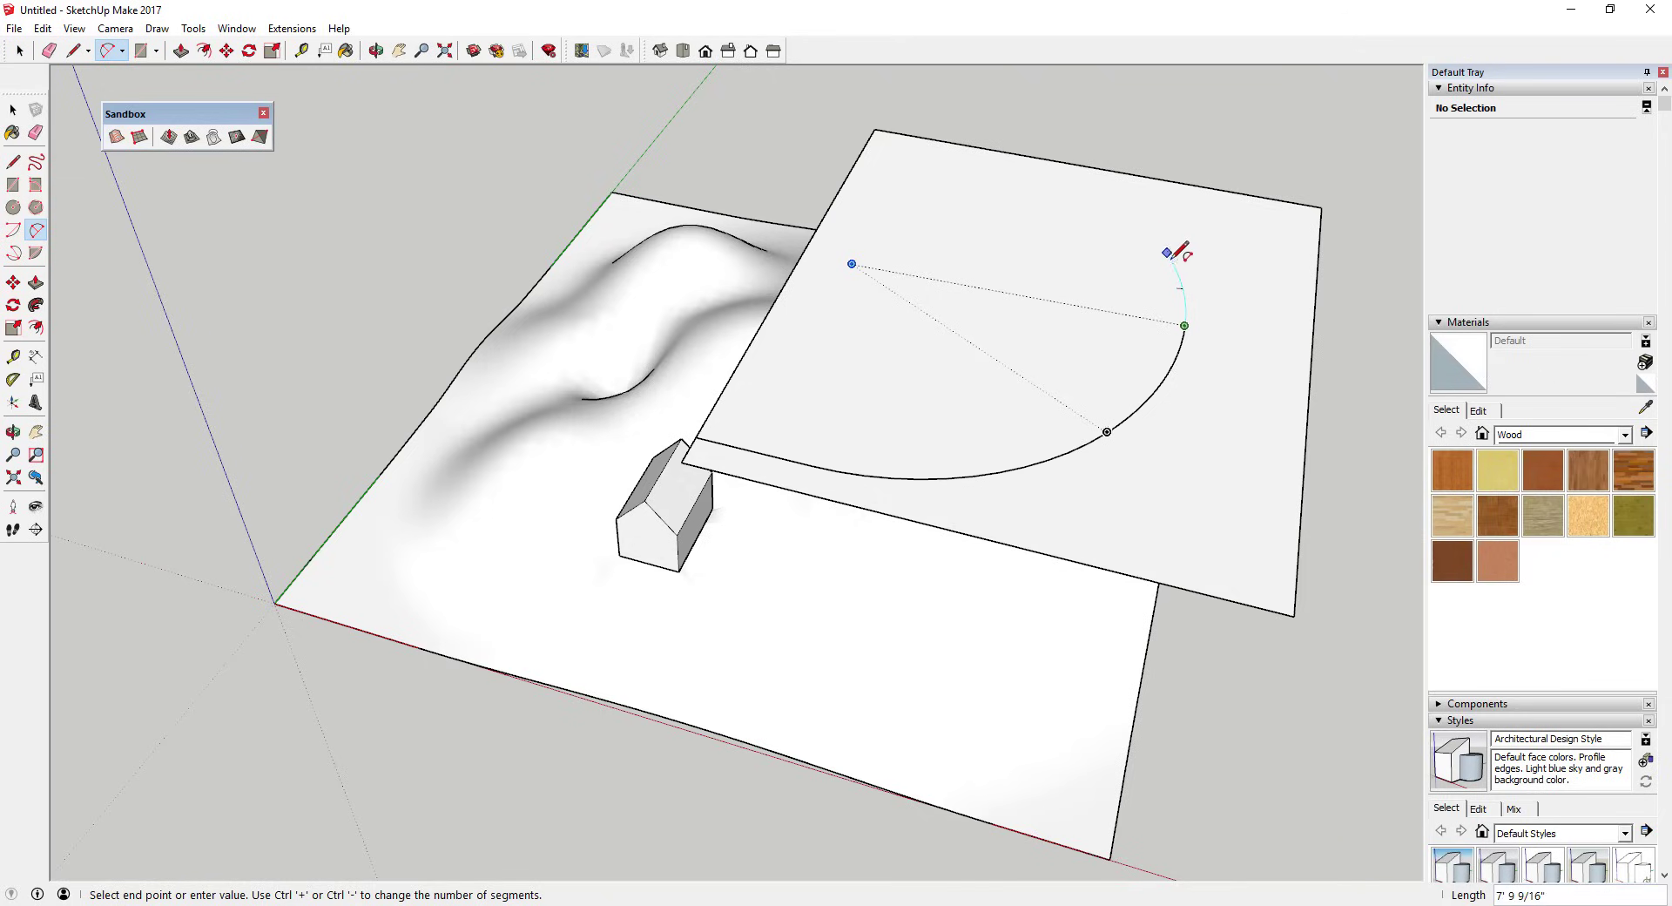
pyautogui.click(1172, 261)
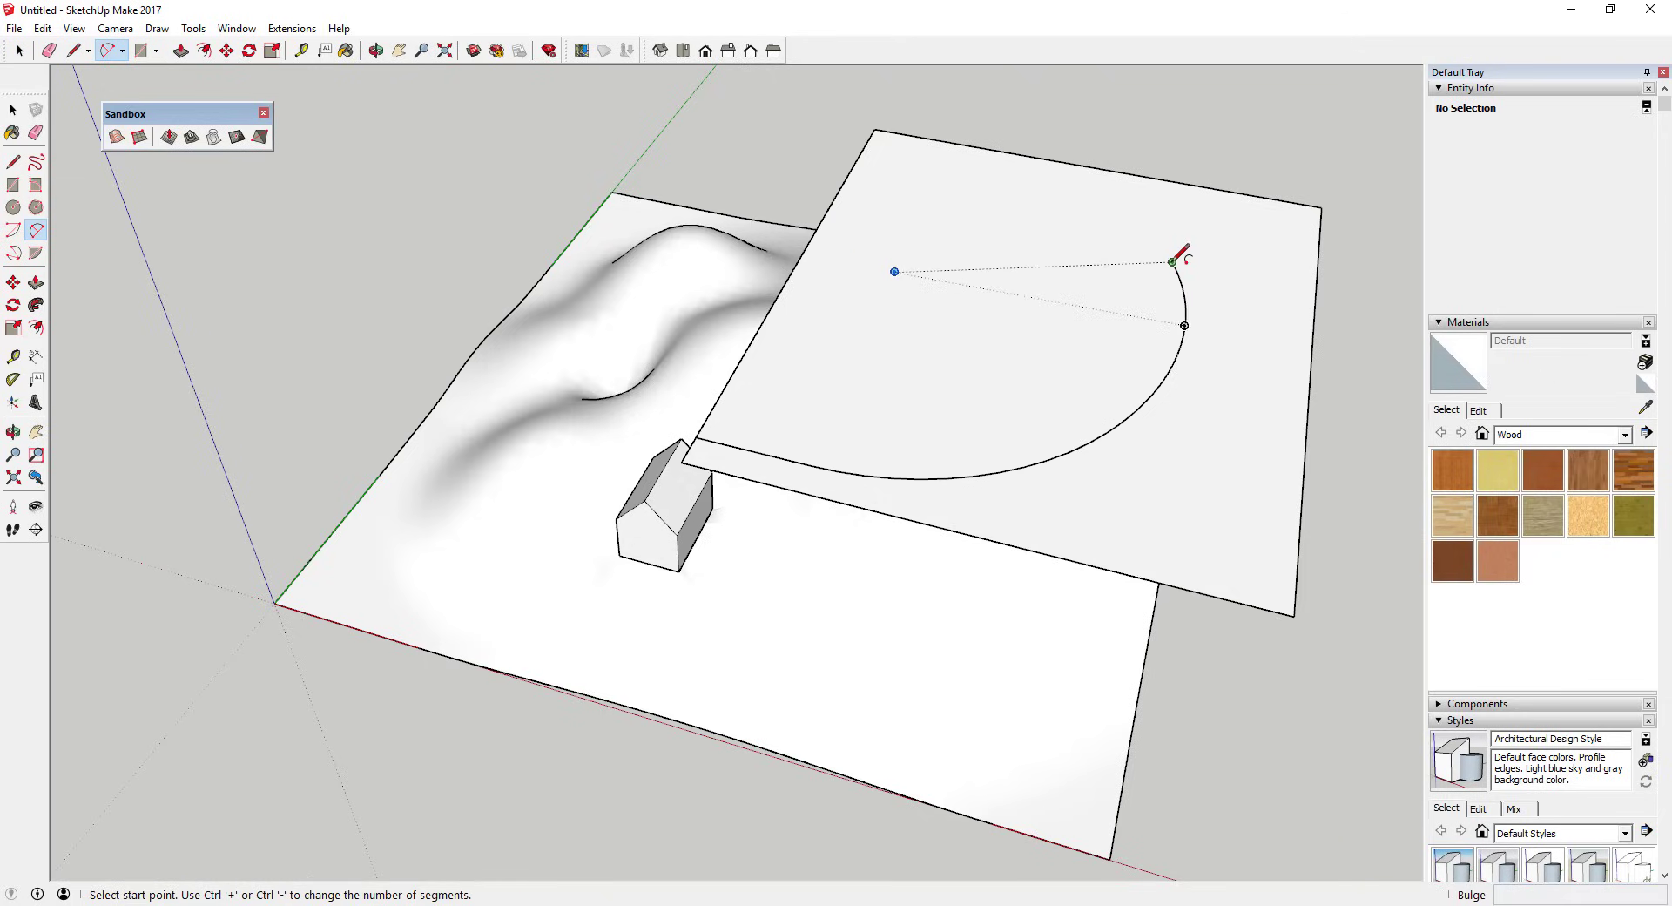
pyautogui.click(1189, 184)
pyautogui.press('space')
# Select the three arcs and offset them into a parallel second road edge
pyautogui.click(1167, 207)
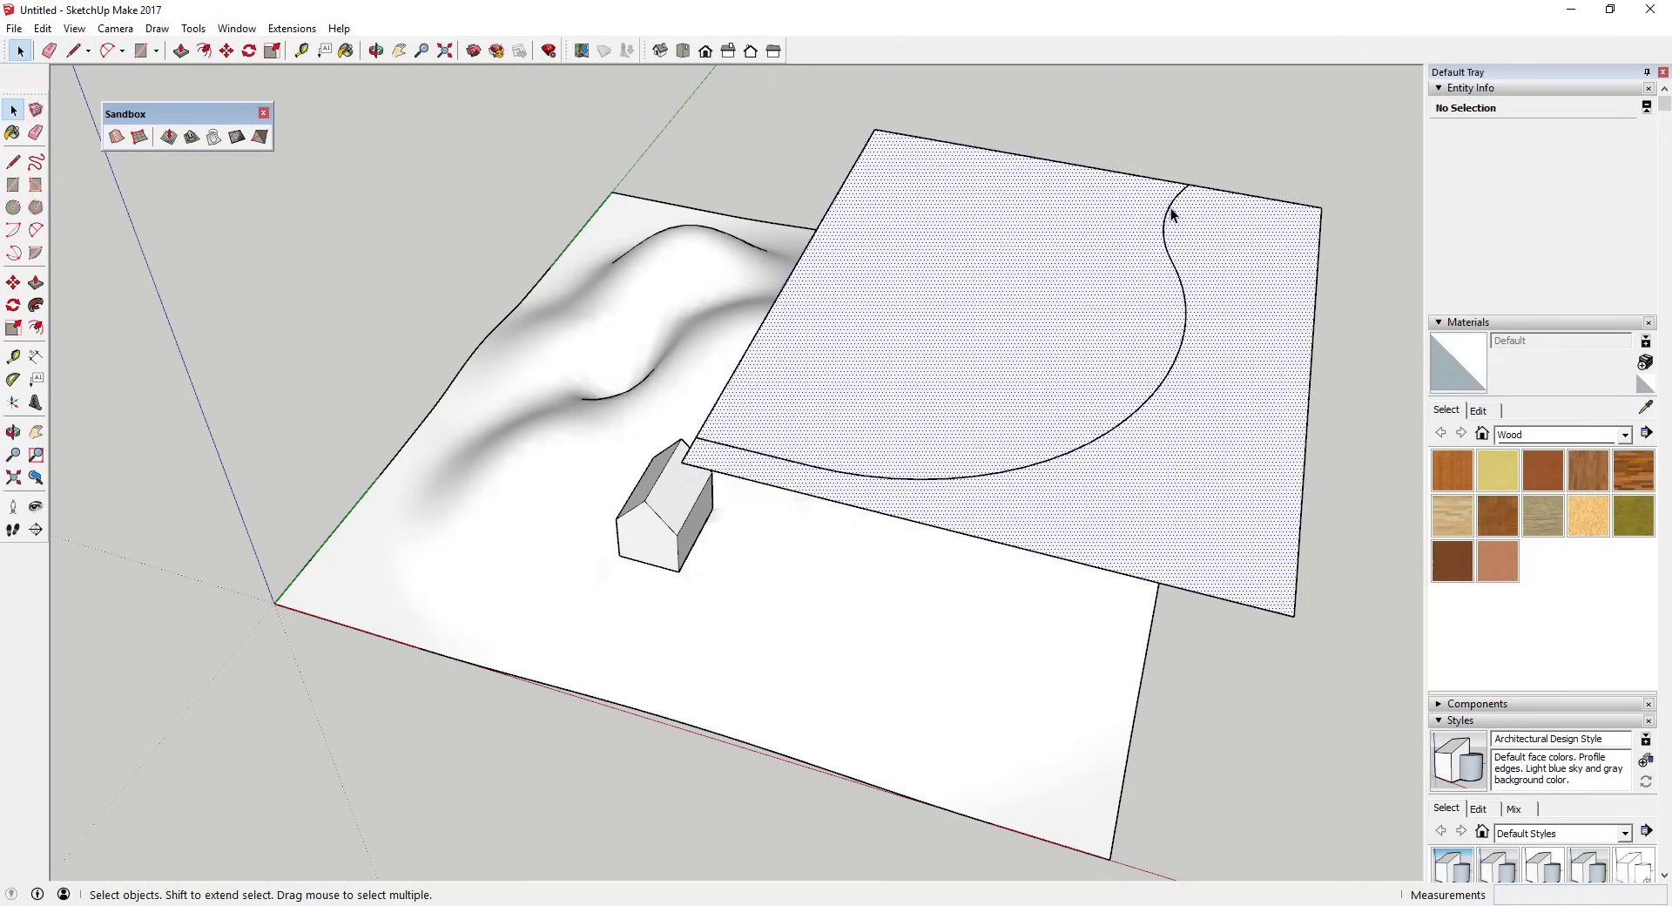
pyautogui.click(1174, 255)
pyautogui.keyDown('shift'); pyautogui.click(1130, 421); pyautogui.keyUp('shift')
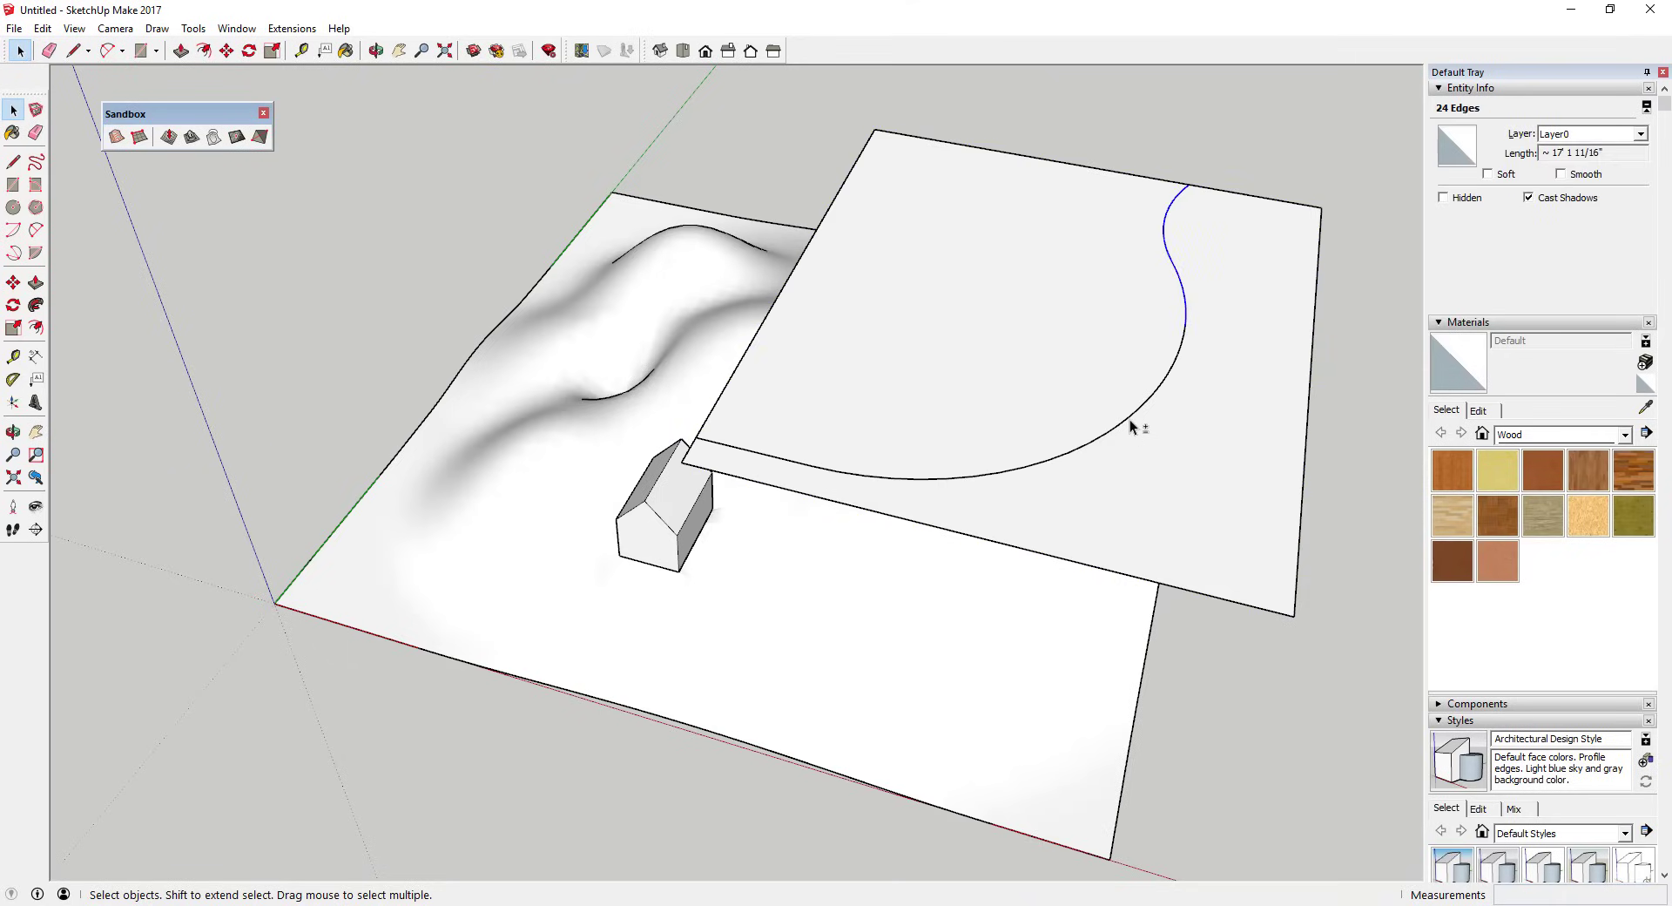
pyautogui.keyDown('shift'); pyautogui.click(1071, 453); pyautogui.keyUp('shift')
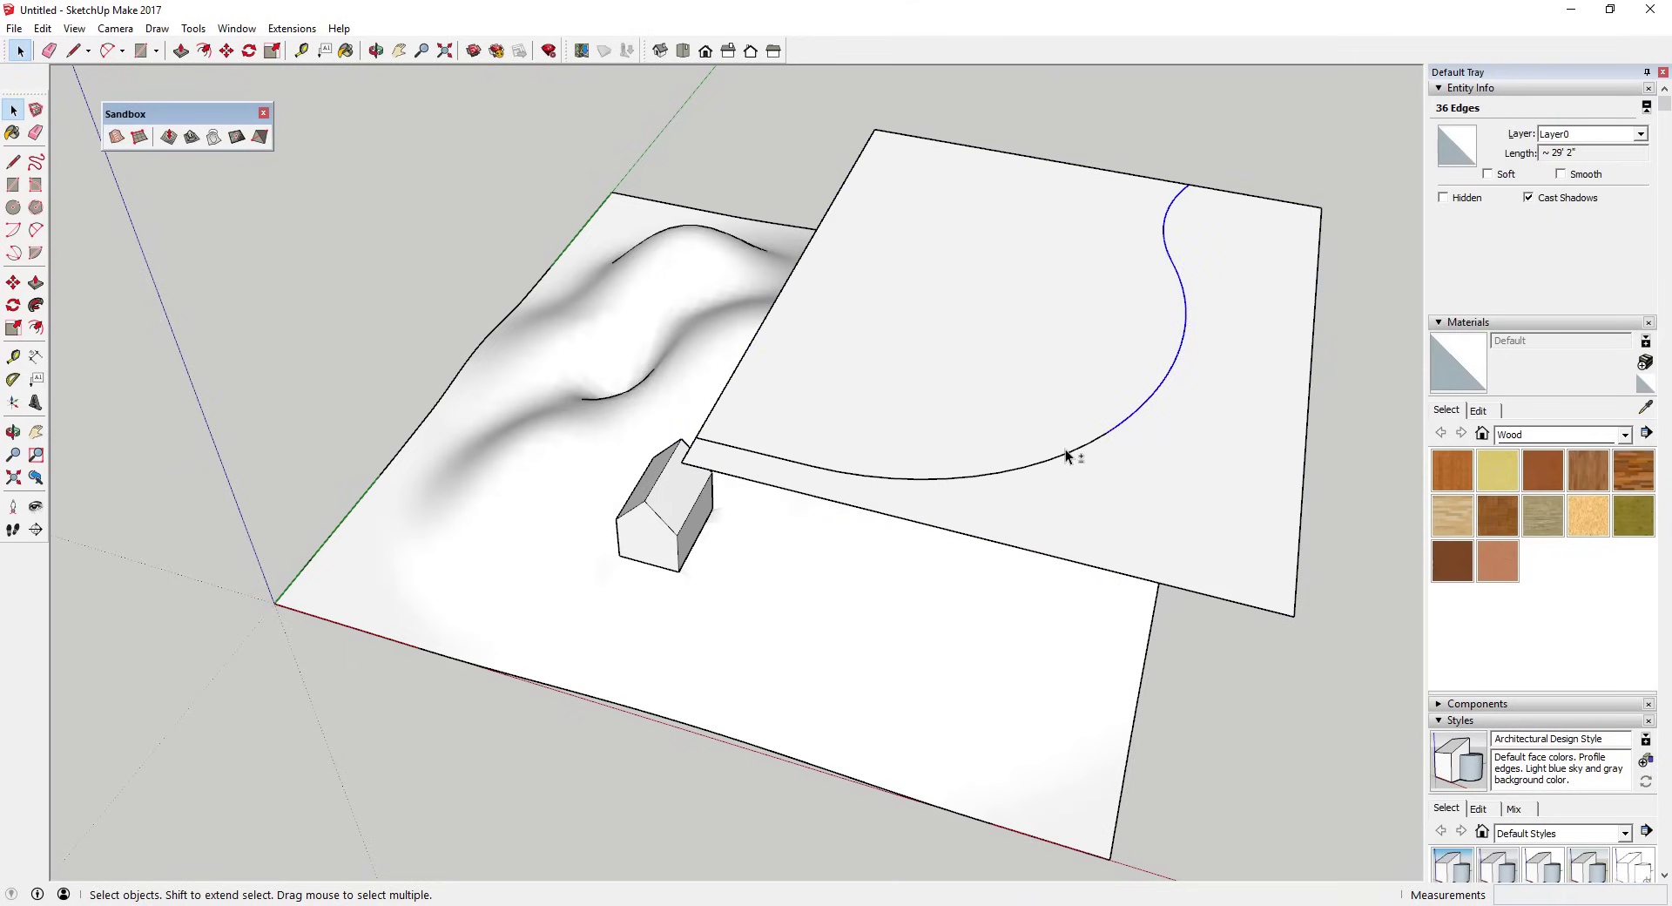
pyautogui.press('f')
pyautogui.click(805, 464)
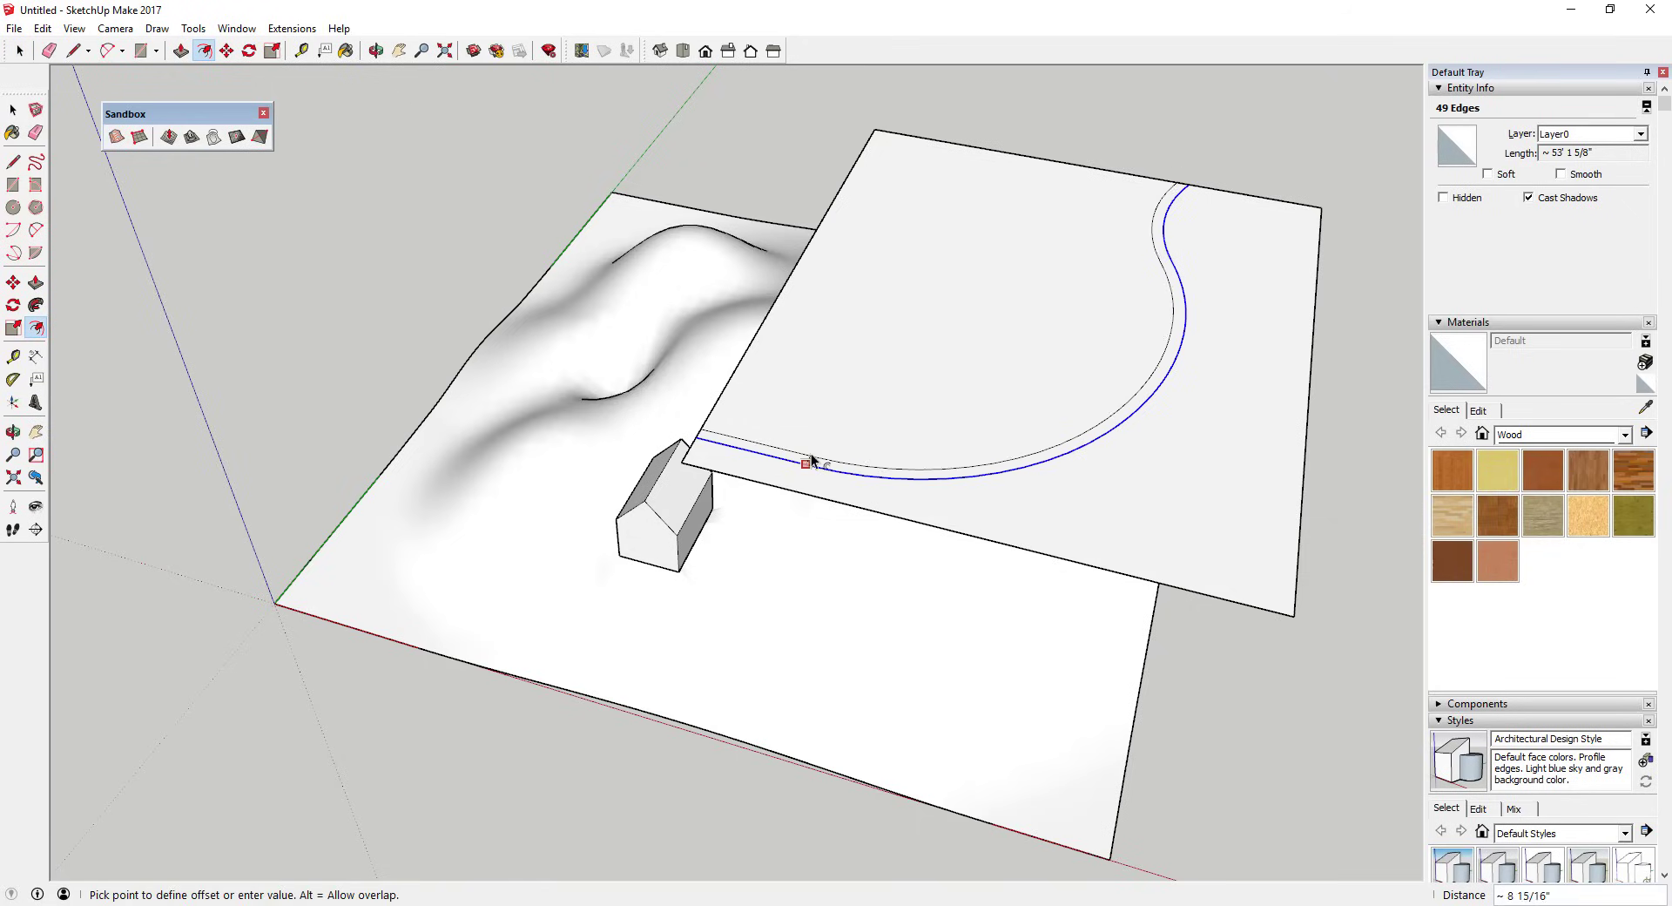
pyautogui.click(813, 454)
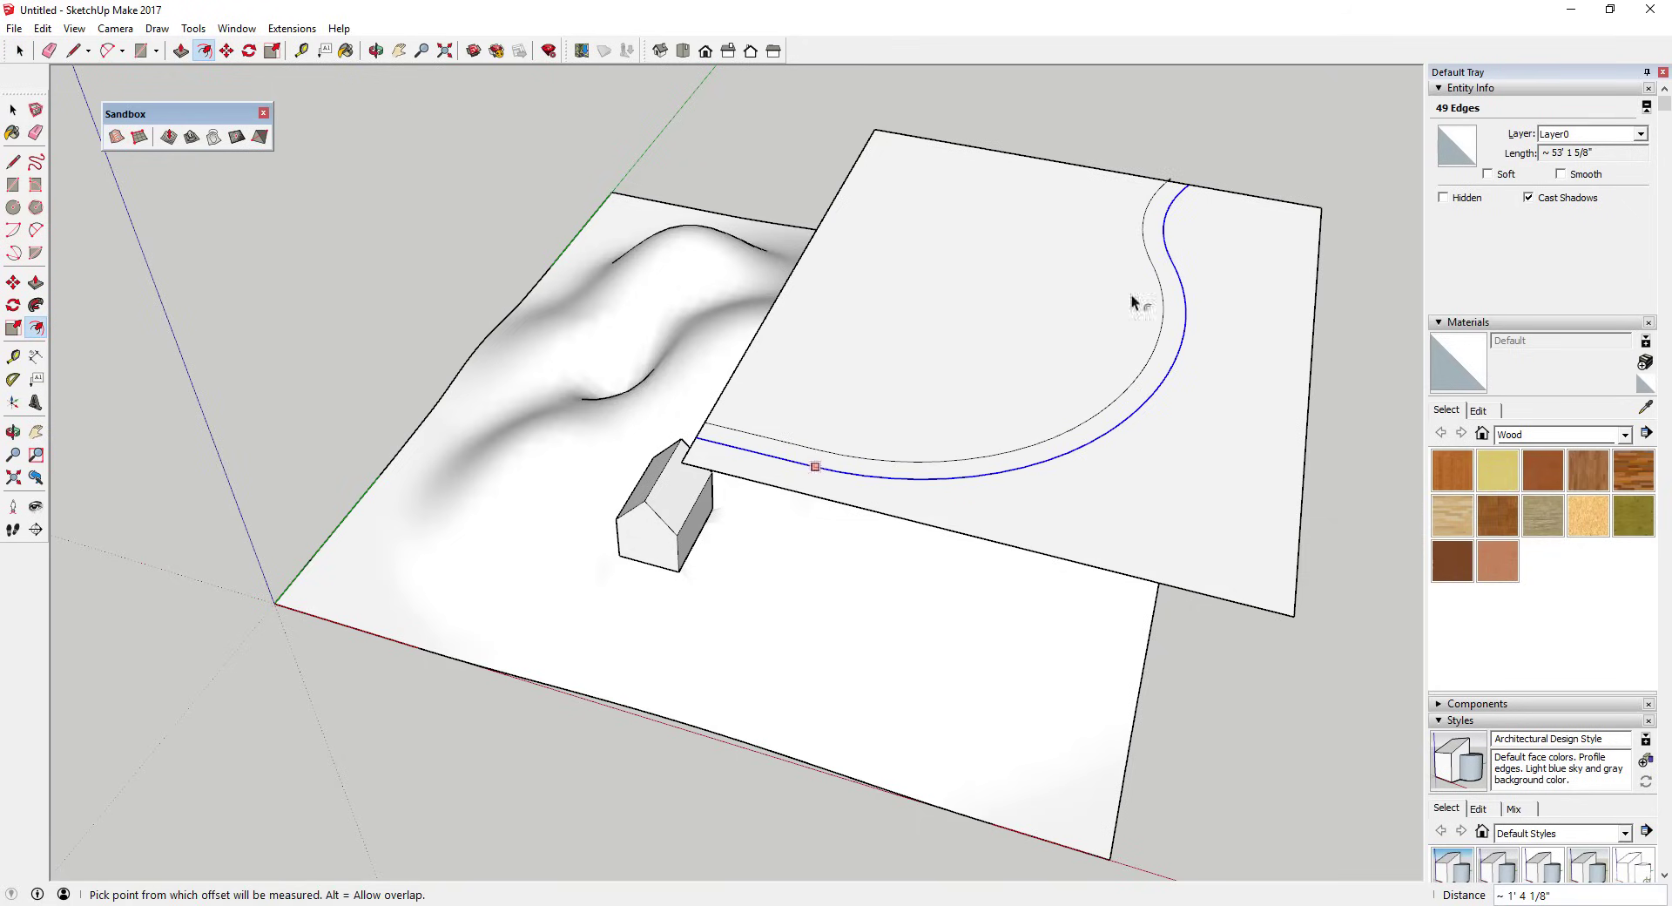
pyautogui.press('space')
# Erase the plane's left, top and right edges plus the stray straight edges near the house
pyautogui.scroll(5, 1187, 175)
pyautogui.press('e')
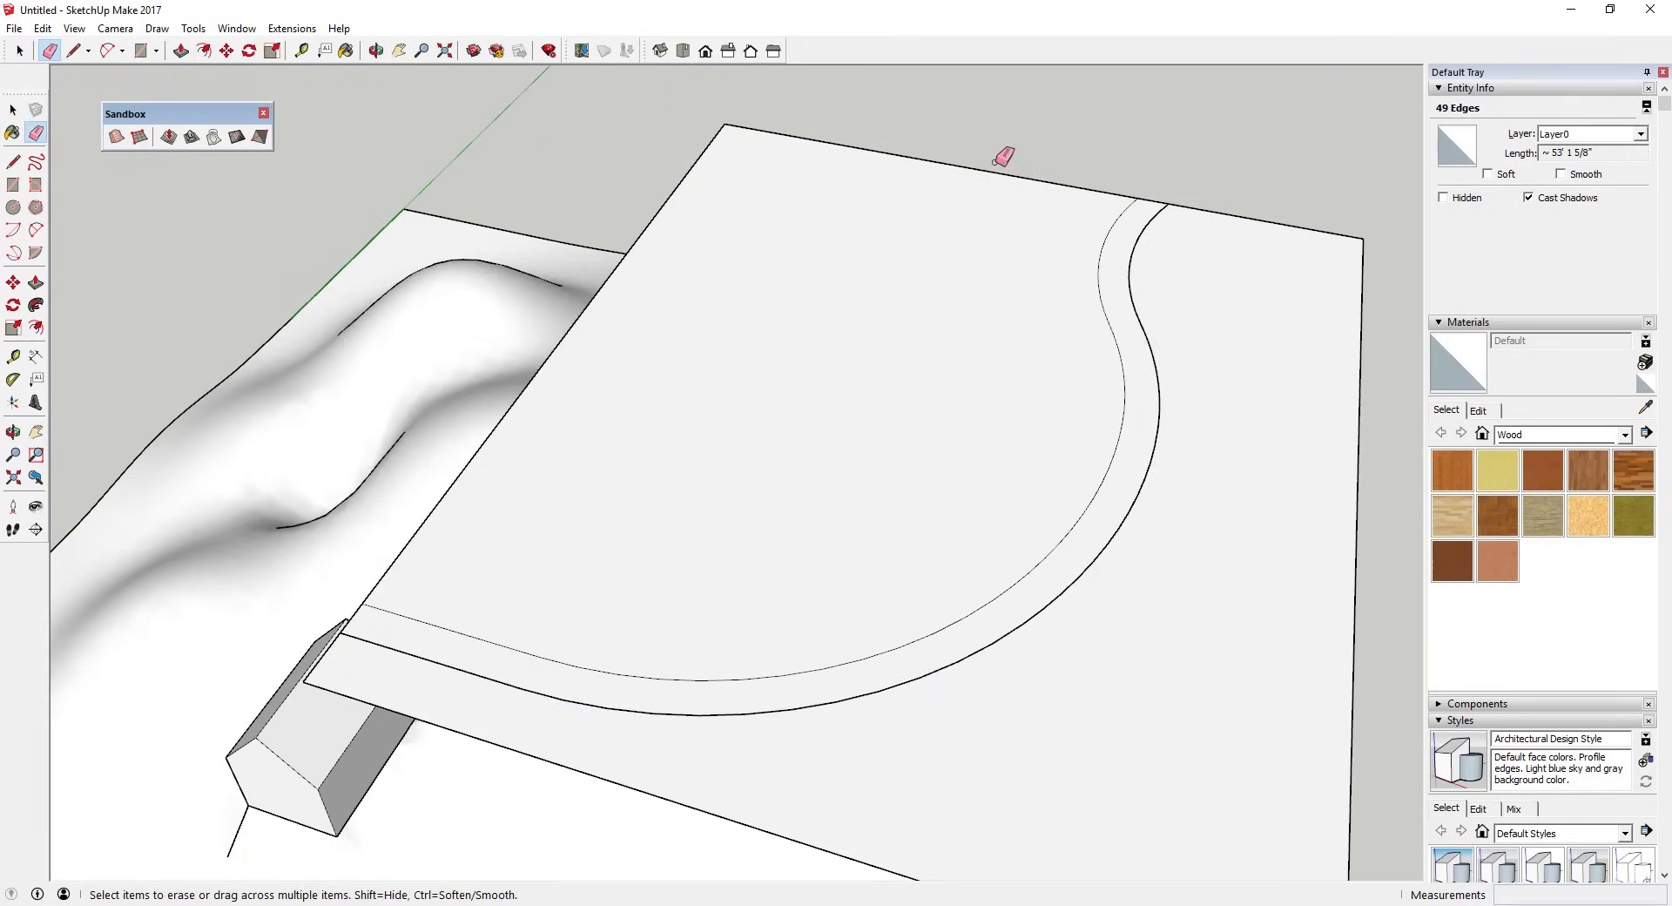
pyautogui.click(700, 157)
pyautogui.click(802, 122)
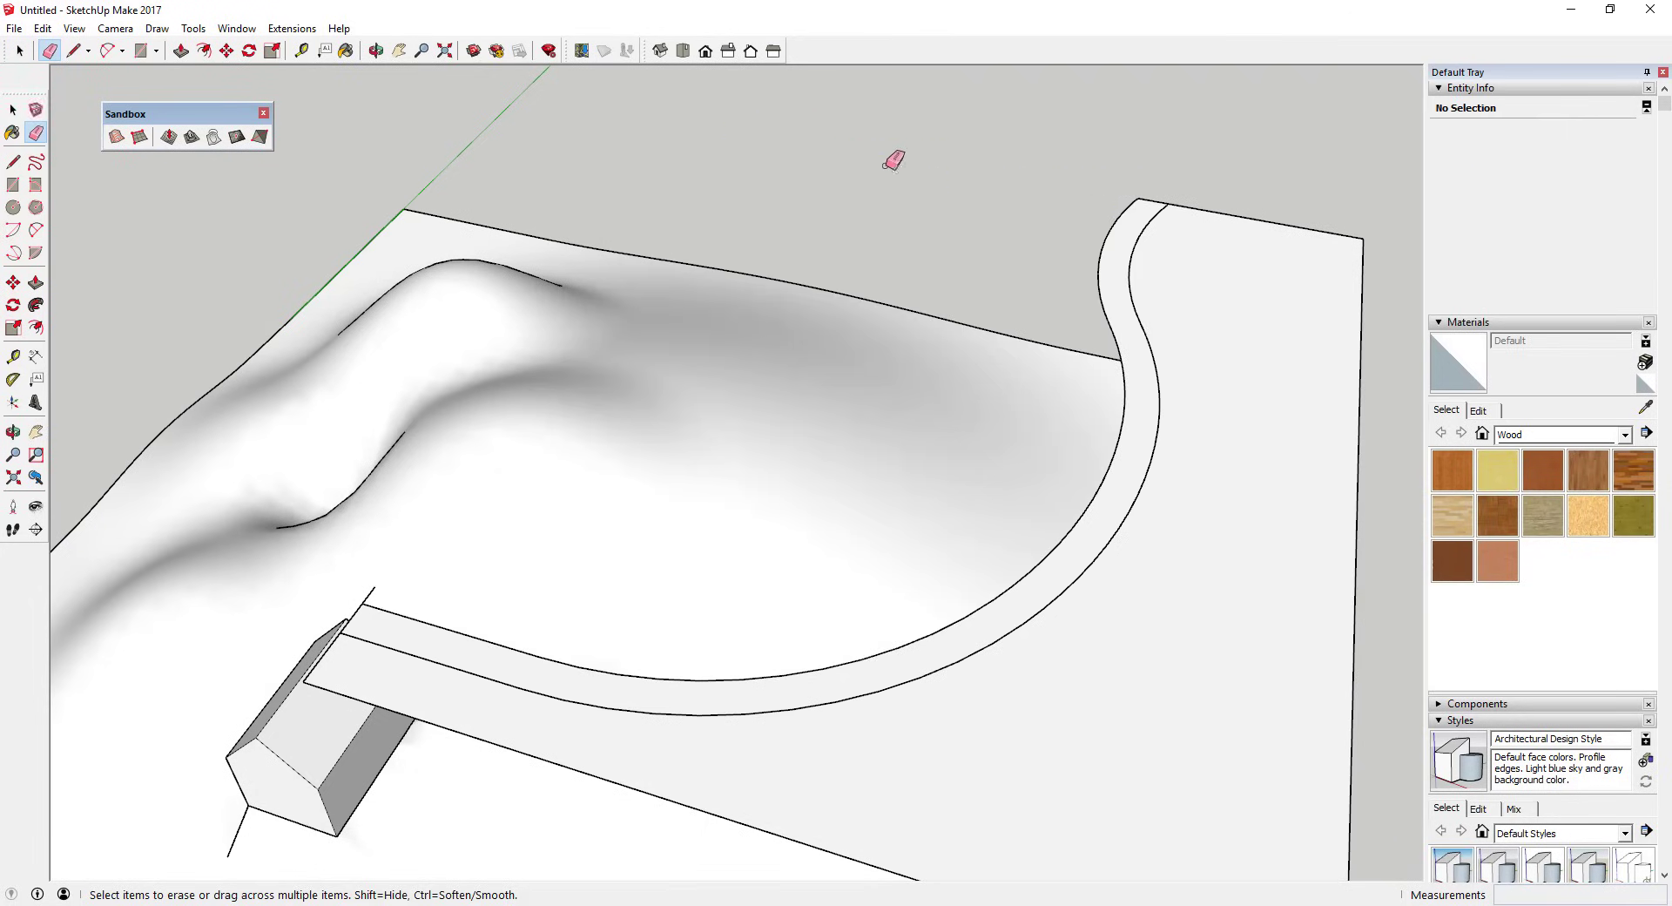
pyautogui.moveTo(1341, 277)
pyautogui.mouseDown()
pyautogui.moveTo(1360, 294)
pyautogui.moveTo(1329, 249)
pyautogui.mouseUp()
pyautogui.scroll(-3, 1336, 243)
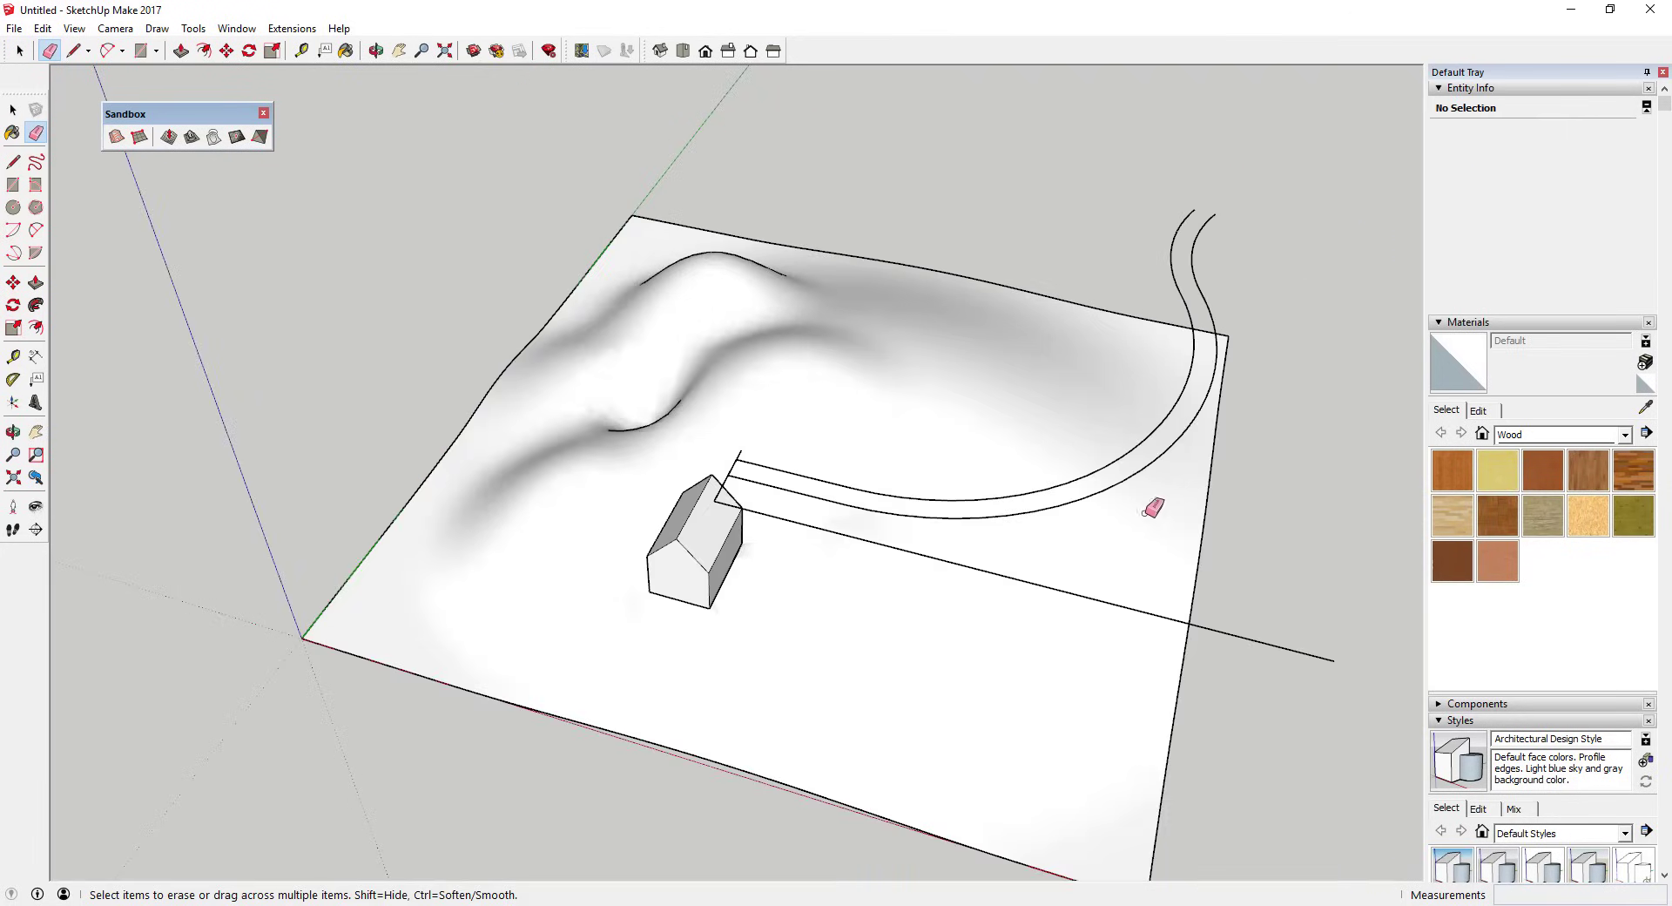
pyautogui.click(1077, 598)
pyautogui.scroll(2, 727, 489)
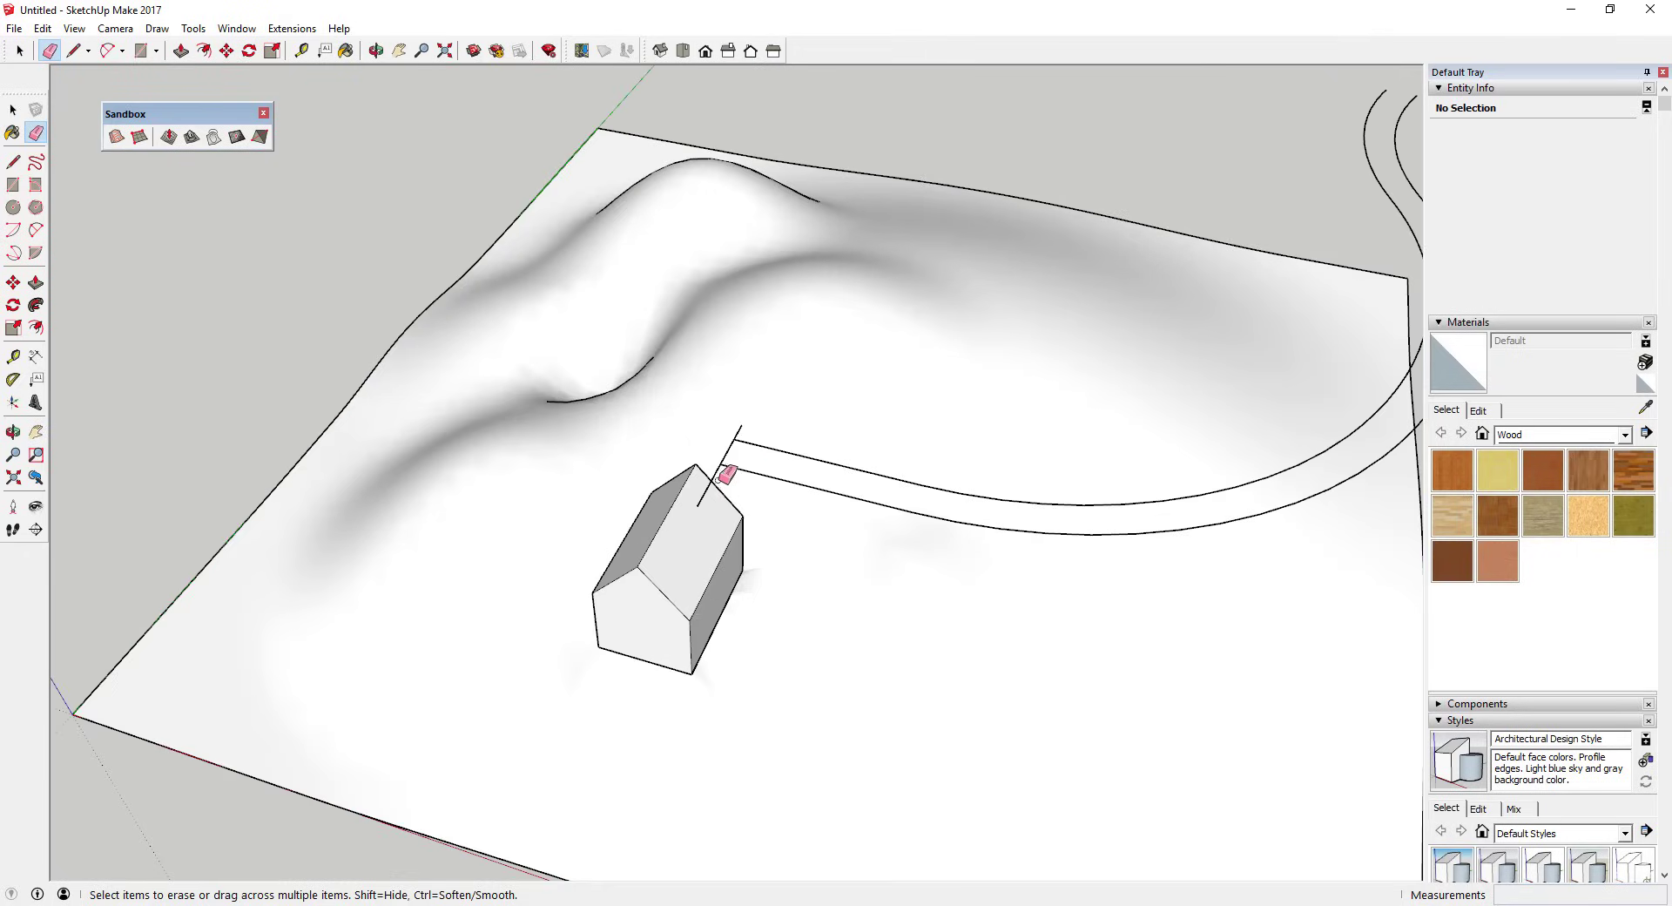
pyautogui.click(718, 479)
pyautogui.scroll(-3, 930, 424)
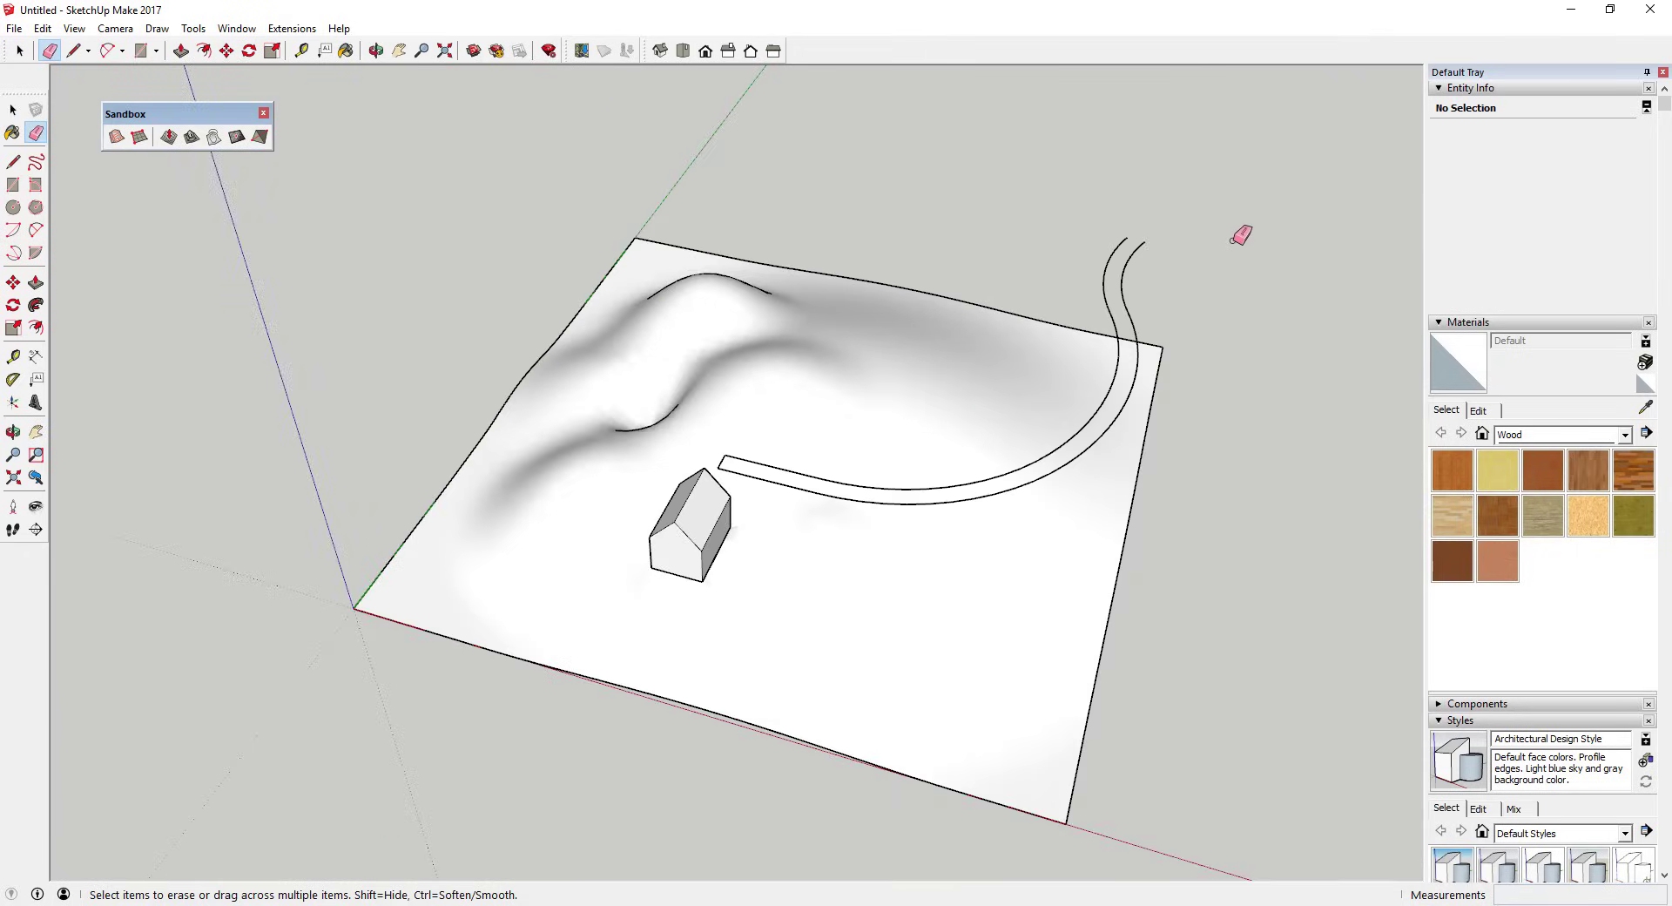
pyautogui.scroll(2, 1239, 233)
pyautogui.press('l')
pyautogui.click(1120, 241)
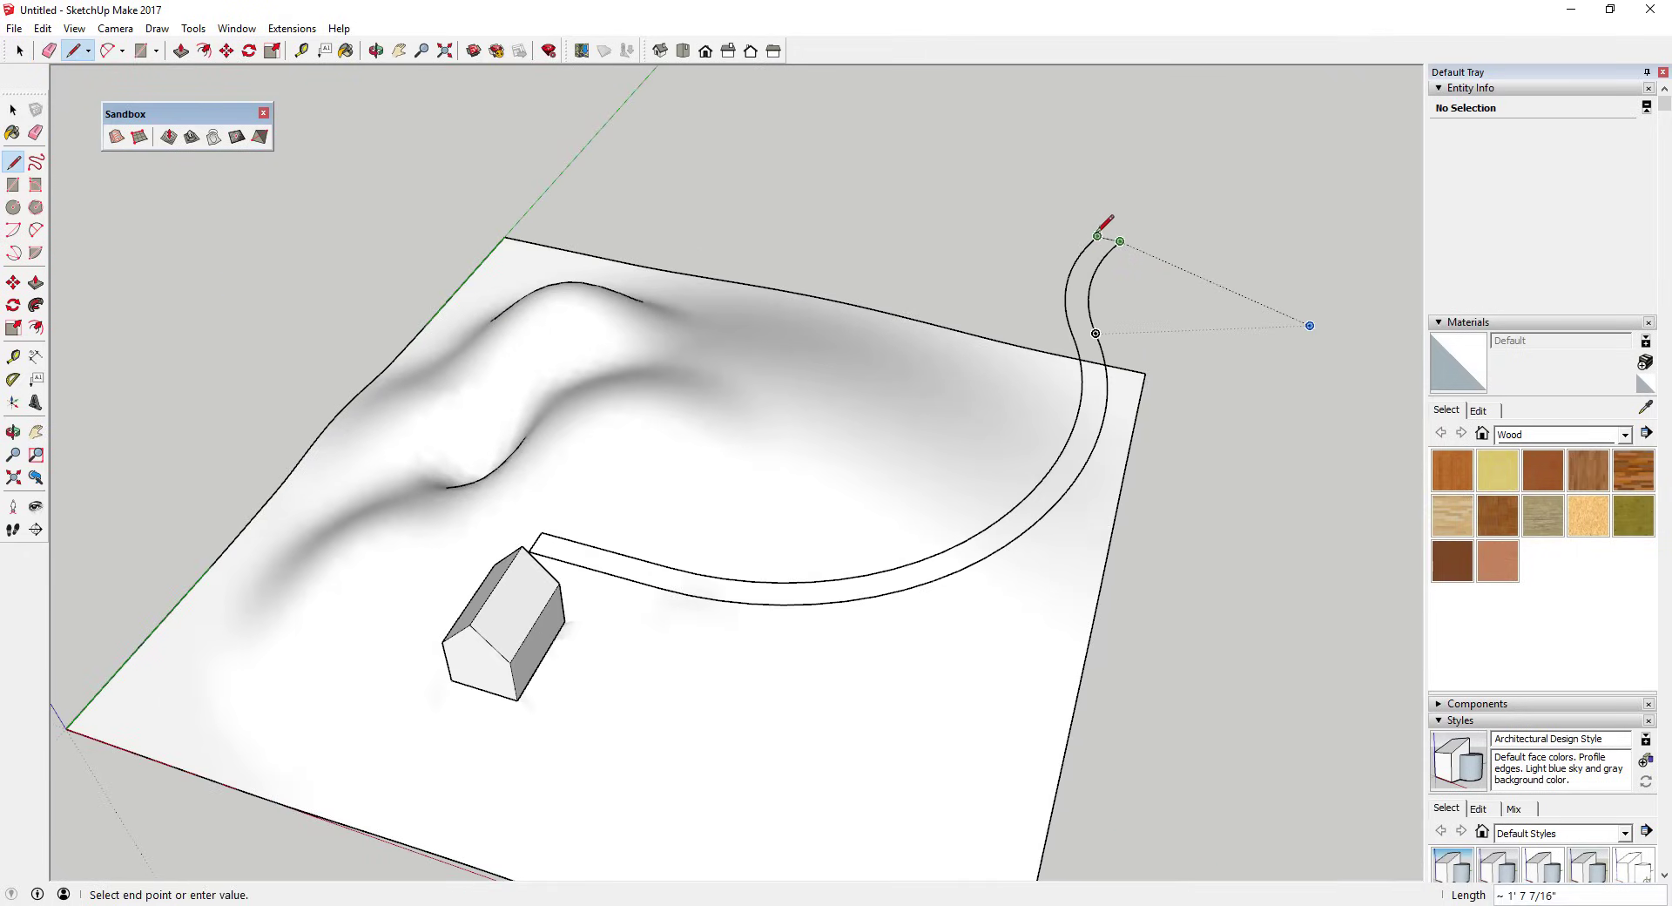
# Close the road's open end into a face and make the whole road a group
pyautogui.click(1097, 236)
pyautogui.press('space')
pyautogui.scroll(-3, 1092, 354)
pyautogui.click(1092, 354)
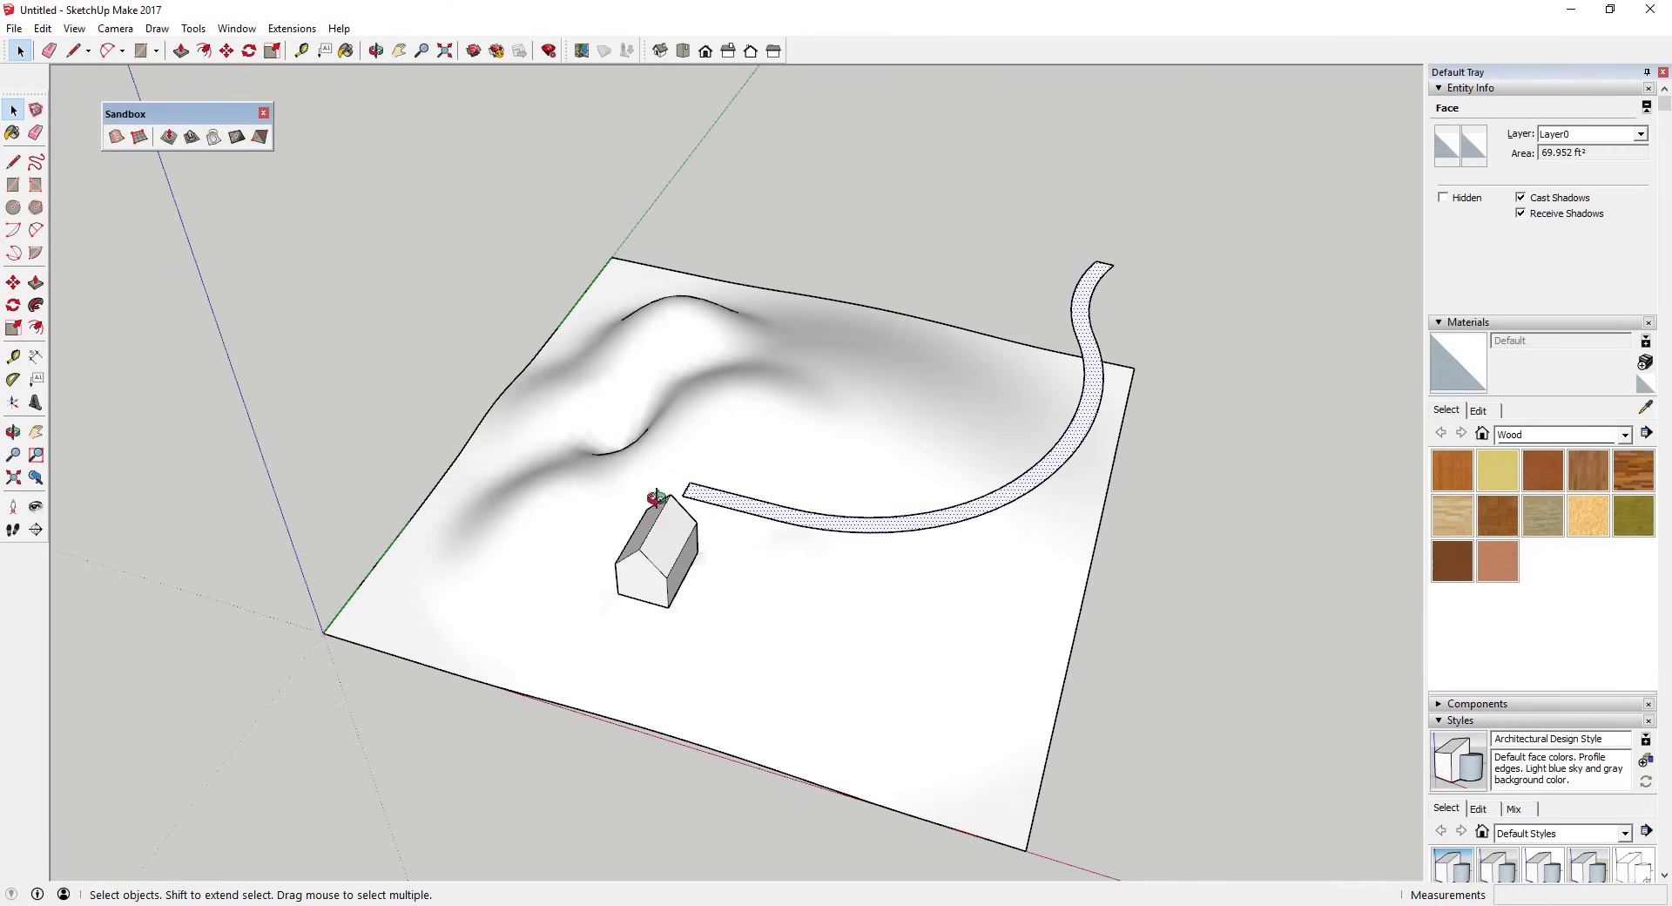
pyautogui.moveTo(656, 498); pyautogui.dragTo(922, 464, button='middle')
pyautogui.tripleClick(934, 474)
pyautogui.rightClick(933, 474)
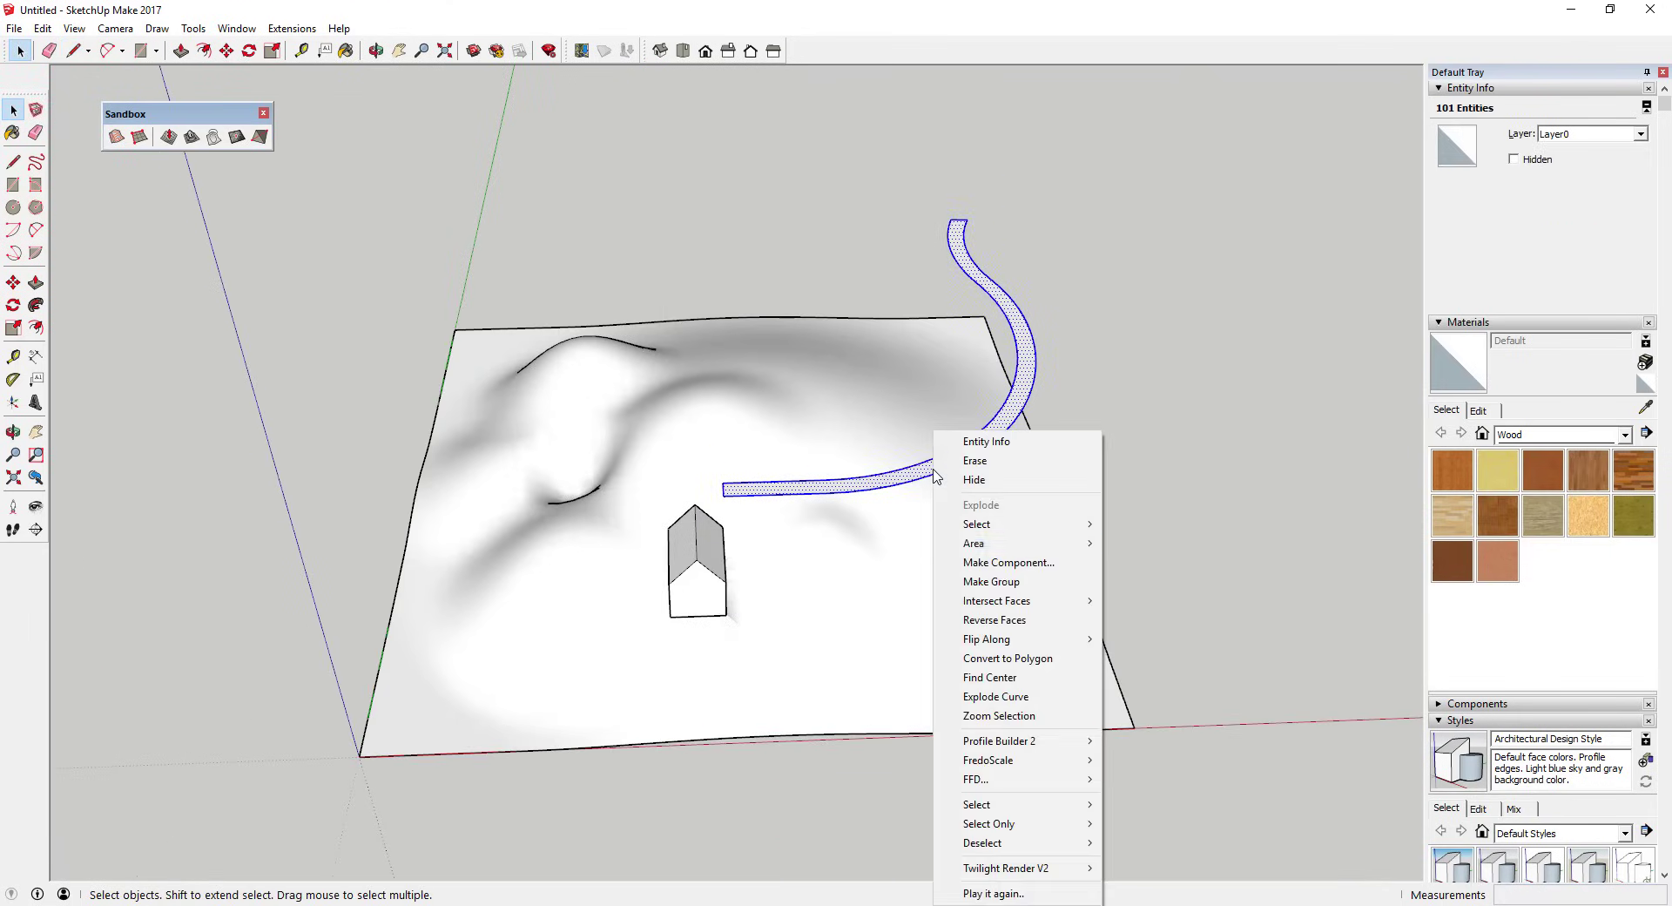
pyautogui.click(993, 582)
# Drape the road group's outline onto the hilly terrain with Sandbox Drape
pyautogui.moveTo(1010, 592); pyautogui.dragTo(517, 464, button='middle')
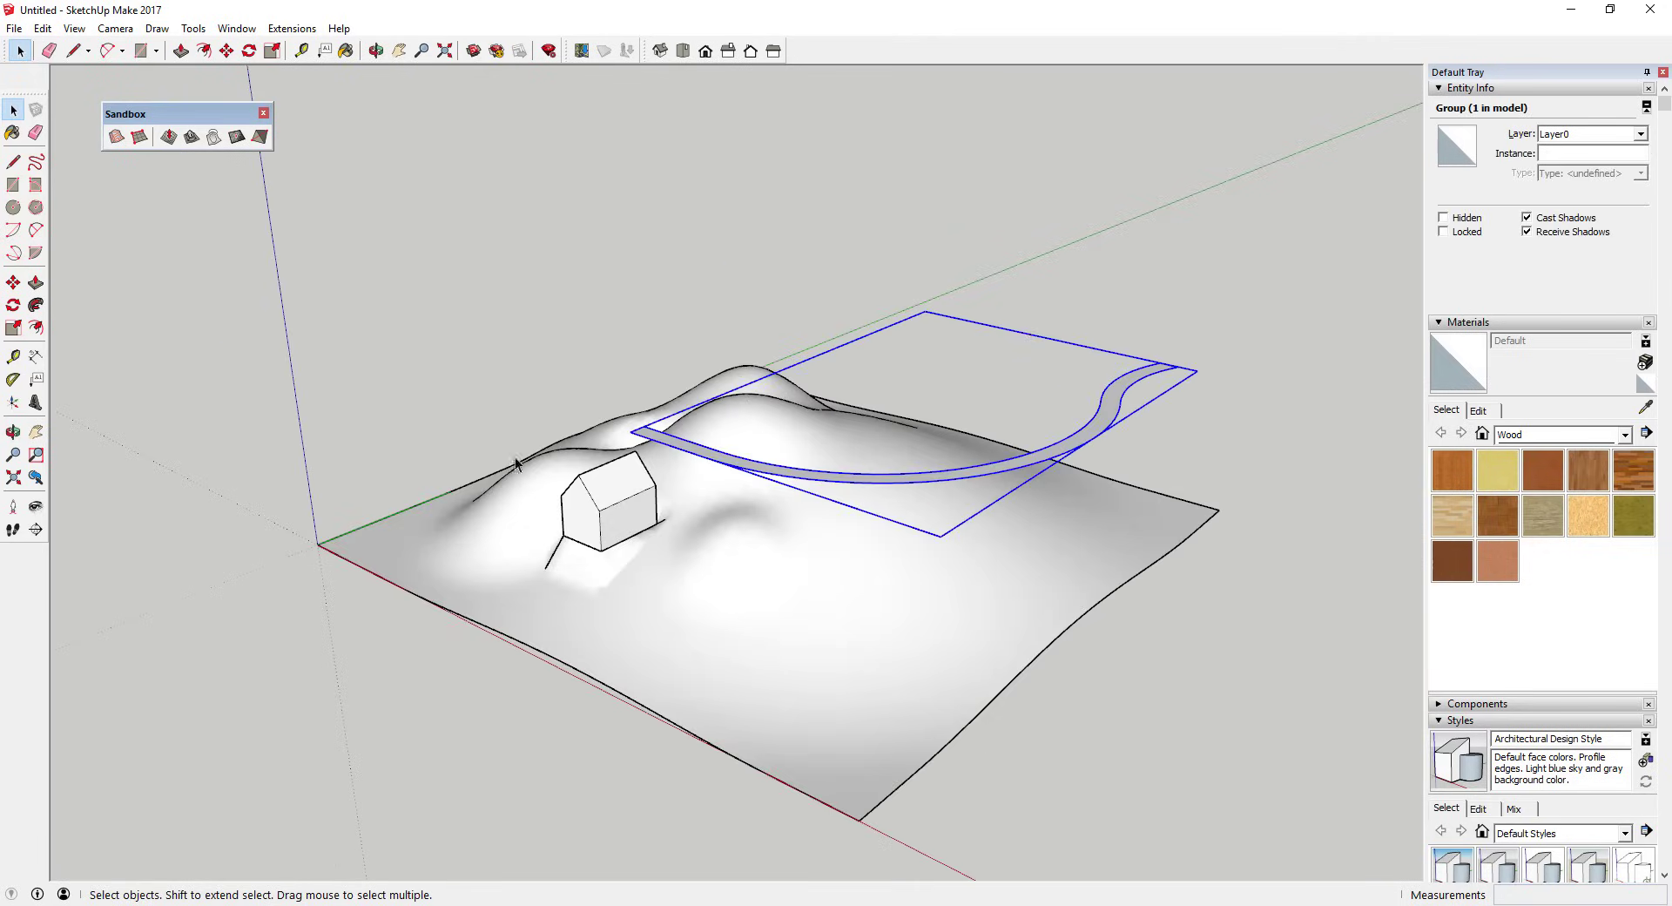
pyautogui.click(212, 139)
pyautogui.click(640, 562)
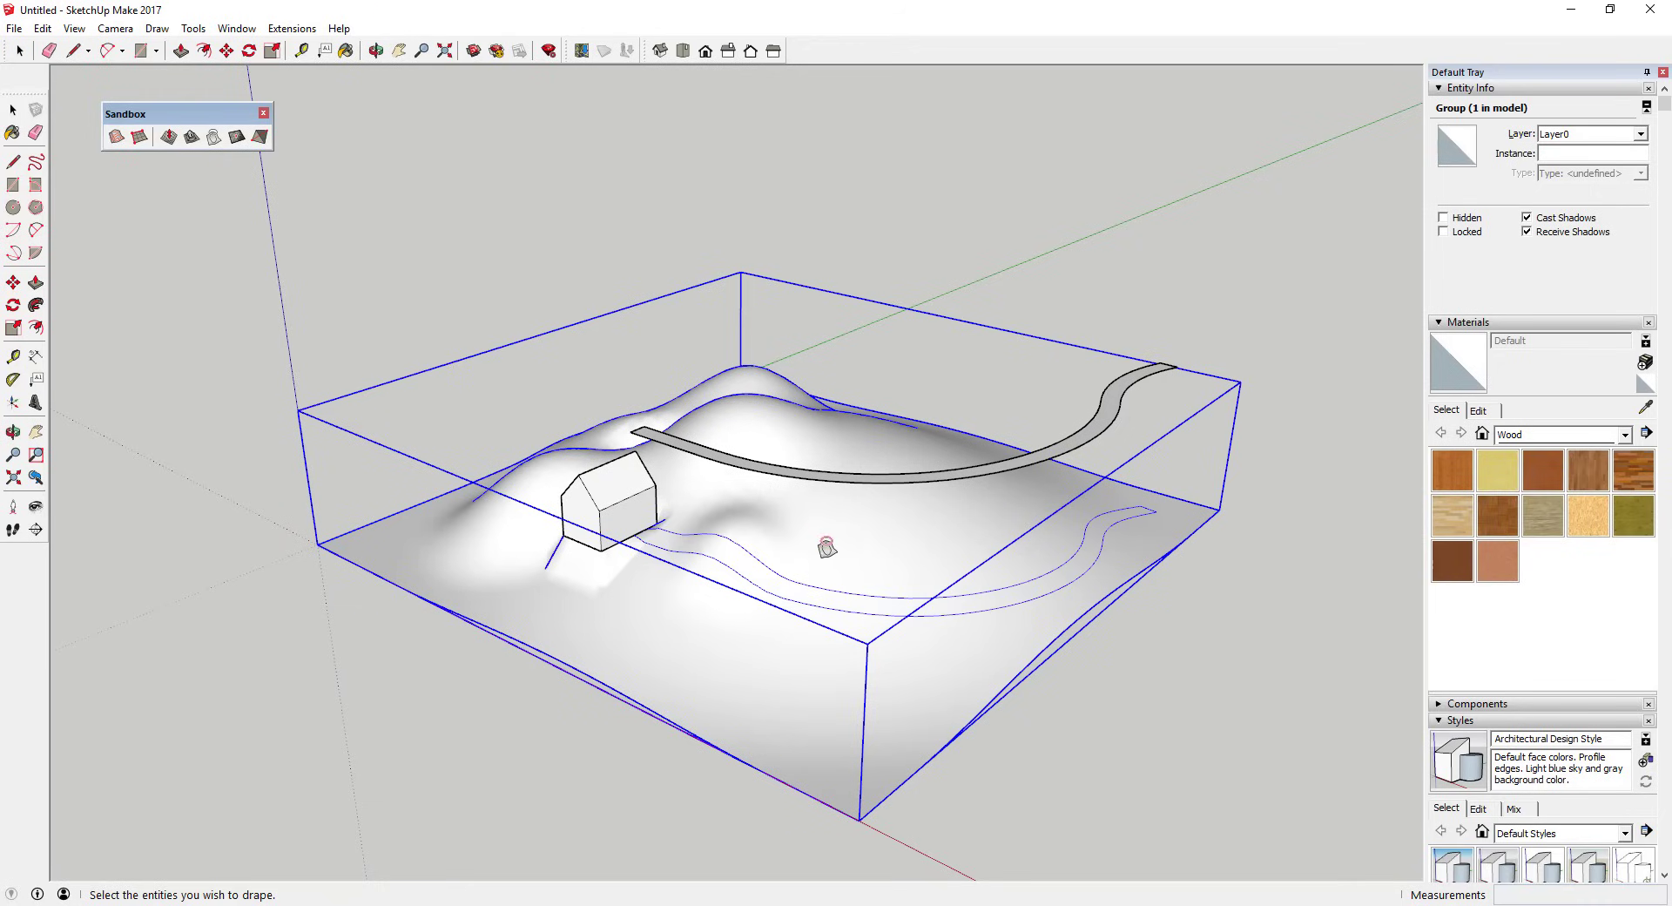
pyautogui.moveTo(824, 656); pyautogui.dragTo(1103, 851, button='middle')
pyautogui.moveTo(705, 584)
pyautogui.mouseDown(button='middle')
pyautogui.moveTo(705, 754)
pyautogui.moveTo(642, 589)
pyautogui.moveTo(700, 569)
pyautogui.mouseUp(button='middle')
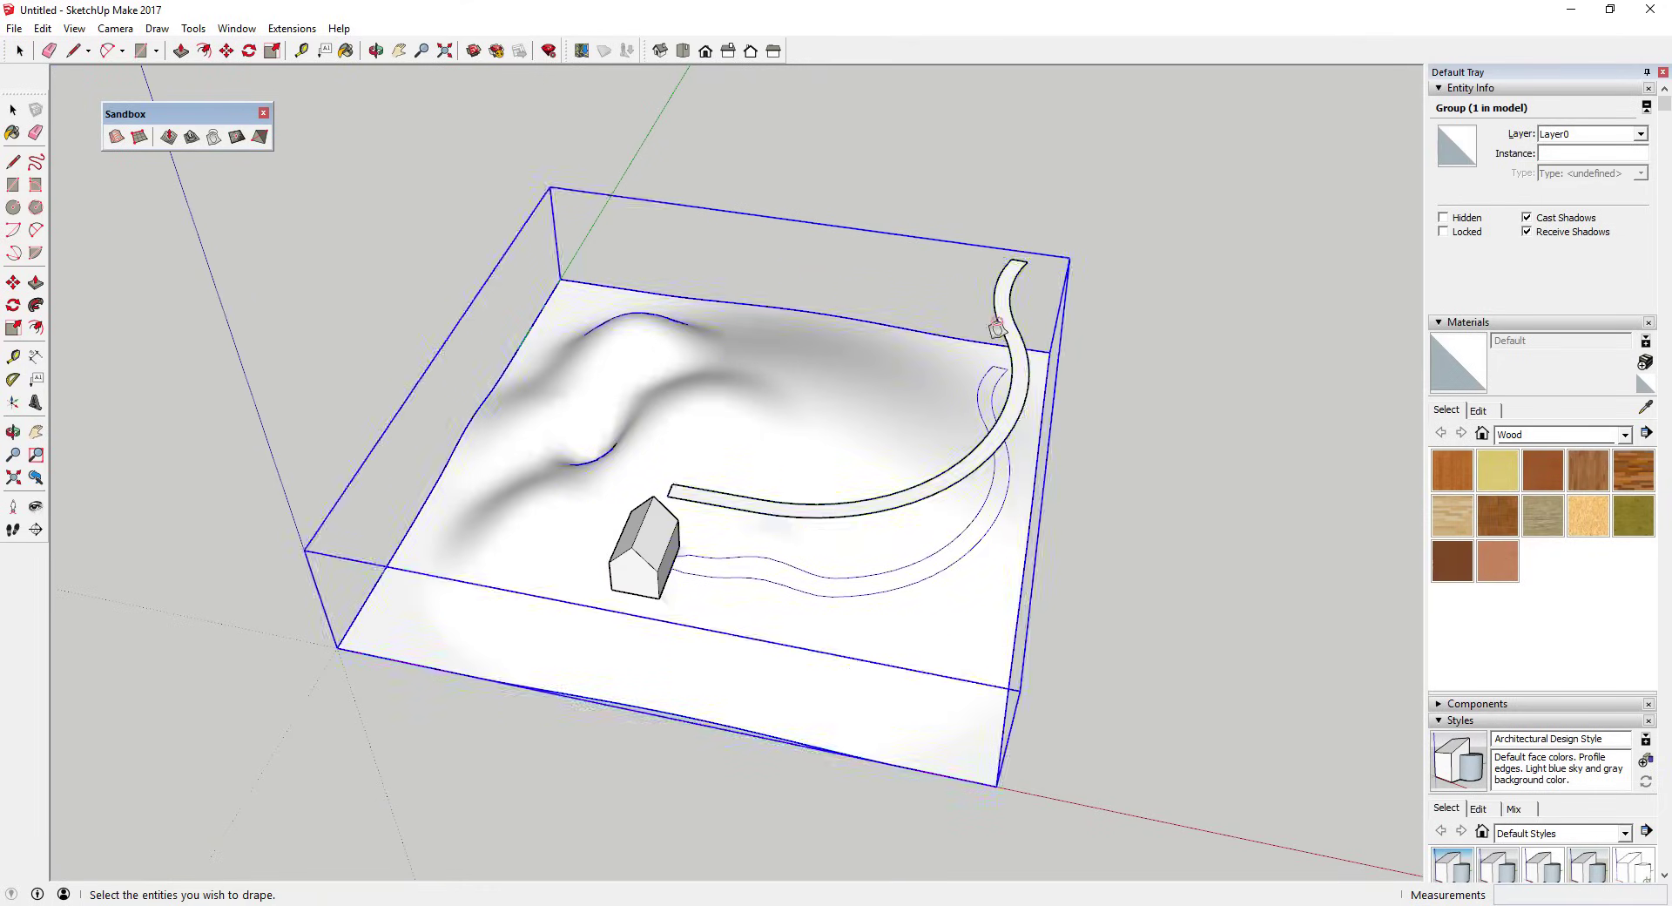
pyautogui.scroll(-3, 997, 325)
pyautogui.scroll(2, 942, 484)
pyautogui.scroll(3, 1041, 356)
pyautogui.moveTo(1071, 291); pyautogui.dragTo(987, 187, button='middle')
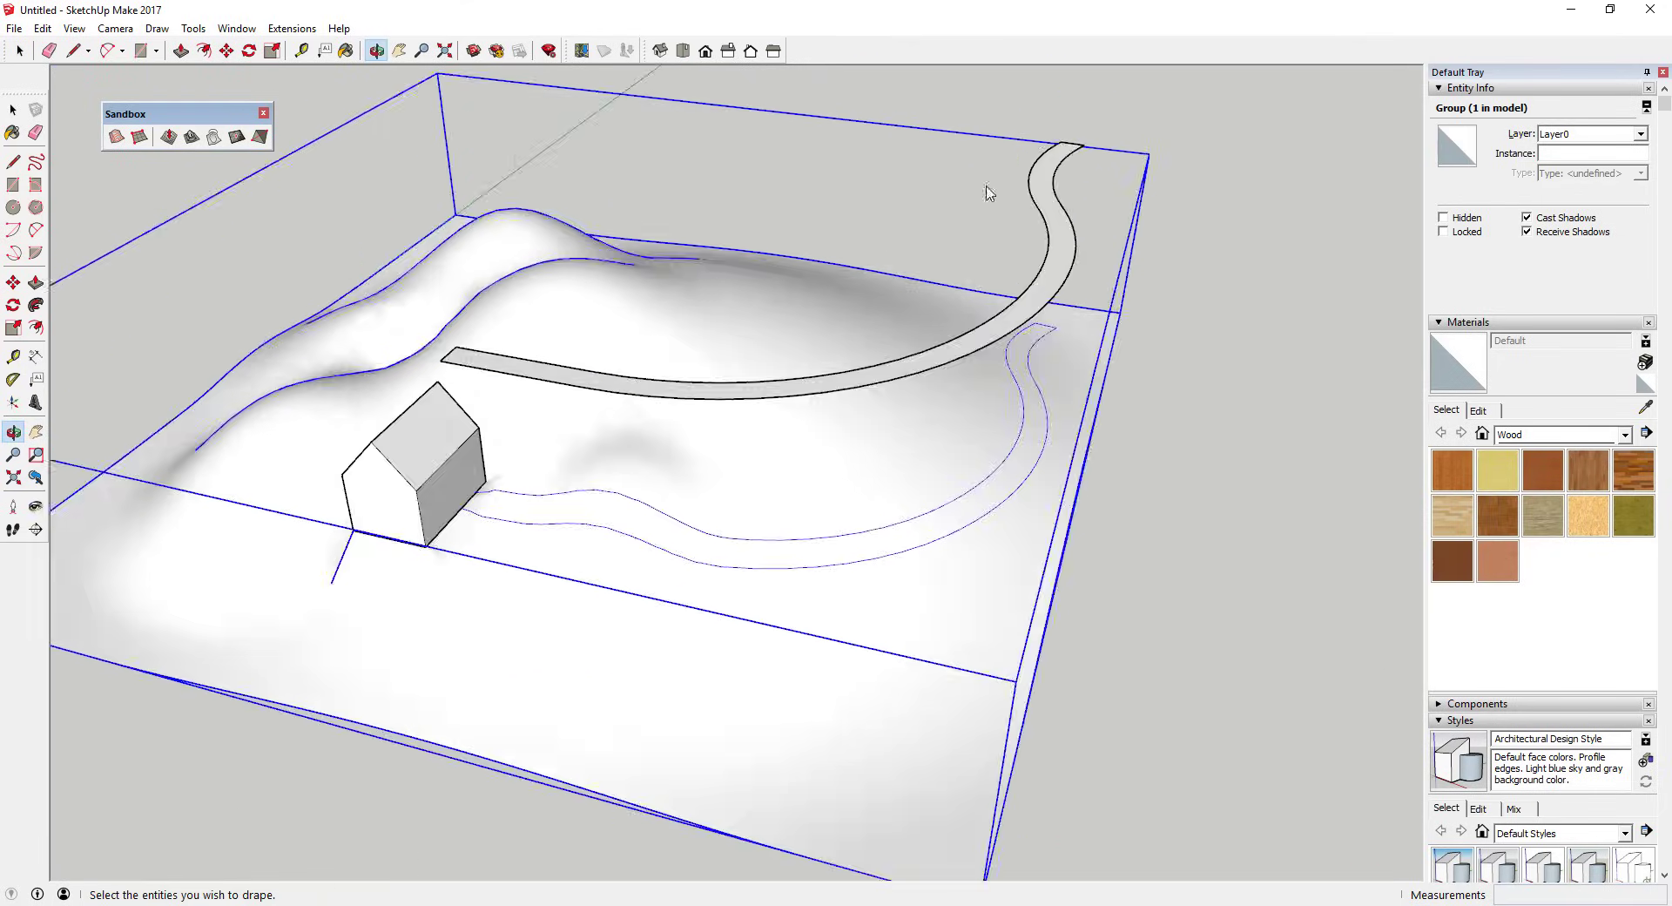
pyautogui.scroll(-3, 934, 318)
pyautogui.scroll(4, 963, 270)
pyautogui.scroll(-4, 963, 280)
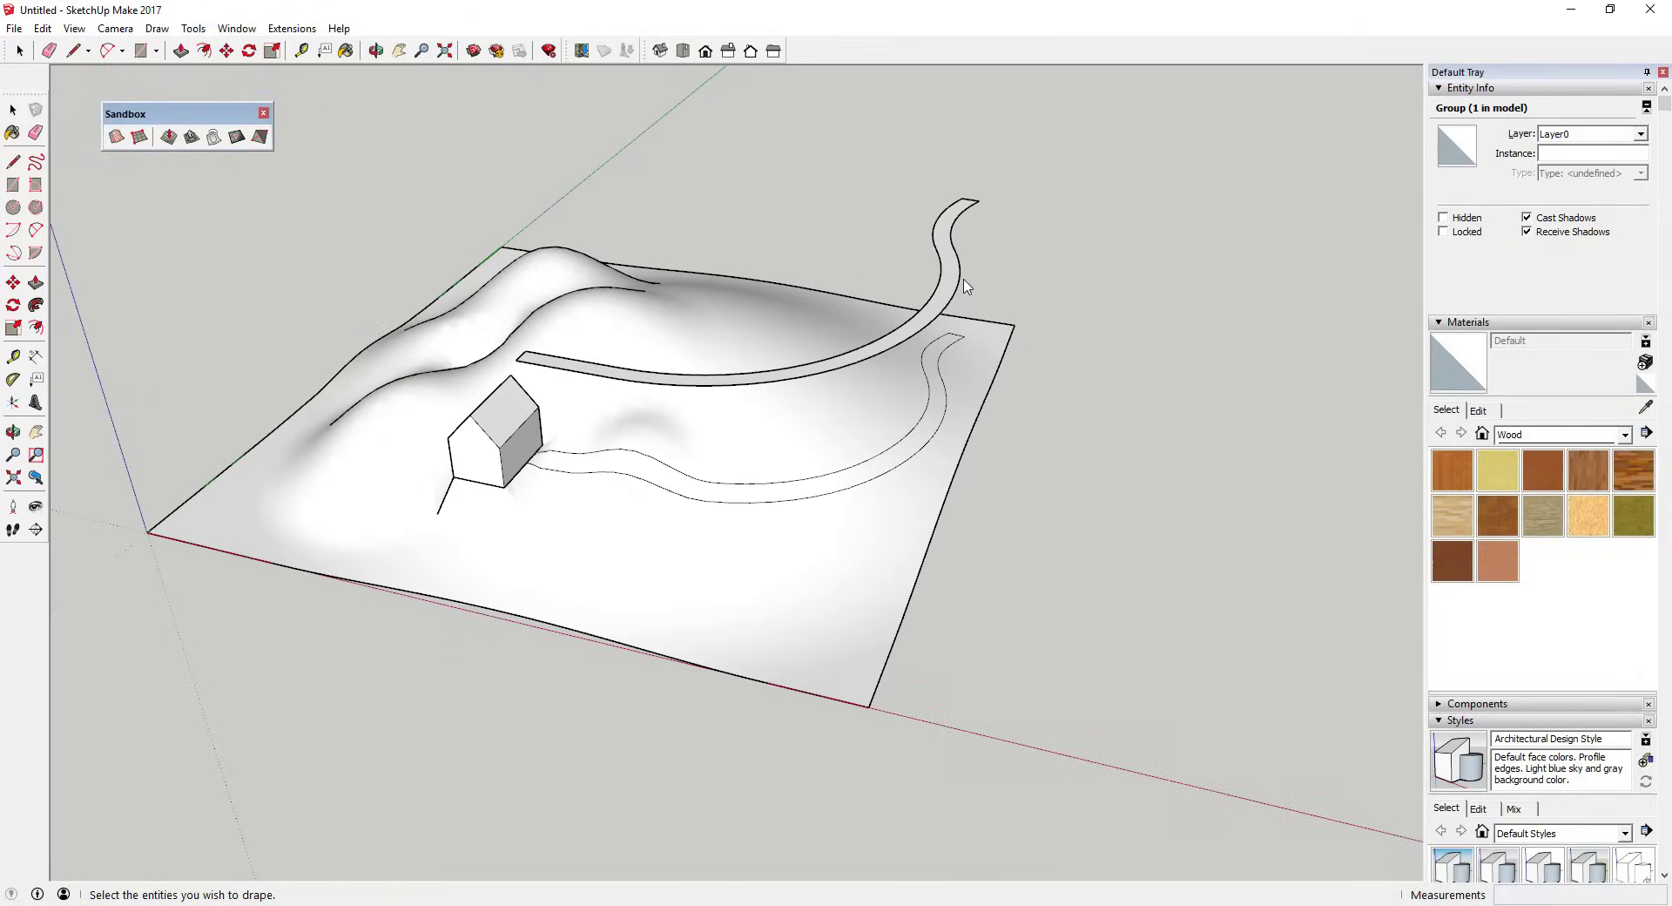
# Erase the floating road group, leaving only its outline draped on the terrain
pyautogui.press('e')
pyautogui.click(960, 270)
pyautogui.press('space')
pyautogui.scroll(-4, 953, 270)
pyautogui.moveTo(783, 353)
pyautogui.mouseDown(button='middle')
pyautogui.moveTo(713, 381)
pyautogui.moveTo(276, 155)
pyautogui.moveTo(533, 123)
pyautogui.moveTo(947, 306)
pyautogui.mouseUp(button='middle')
pyautogui.scroll(3, 932, 304)
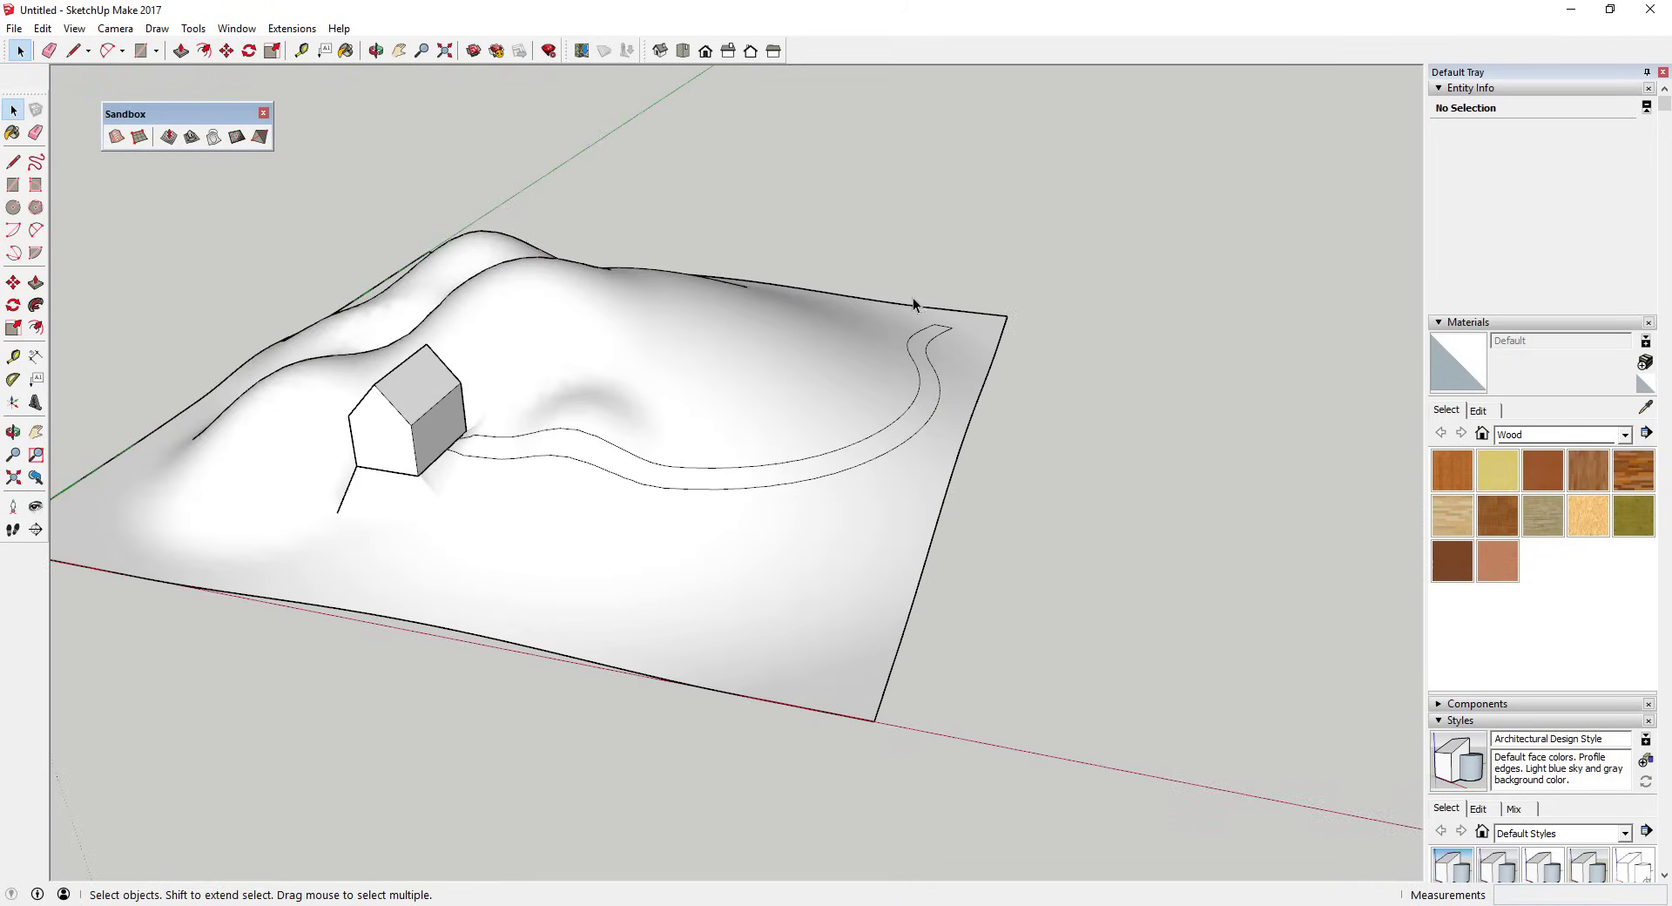
pyautogui.scroll(-3, 773, 328)
pyautogui.scroll(4, 860, 352)
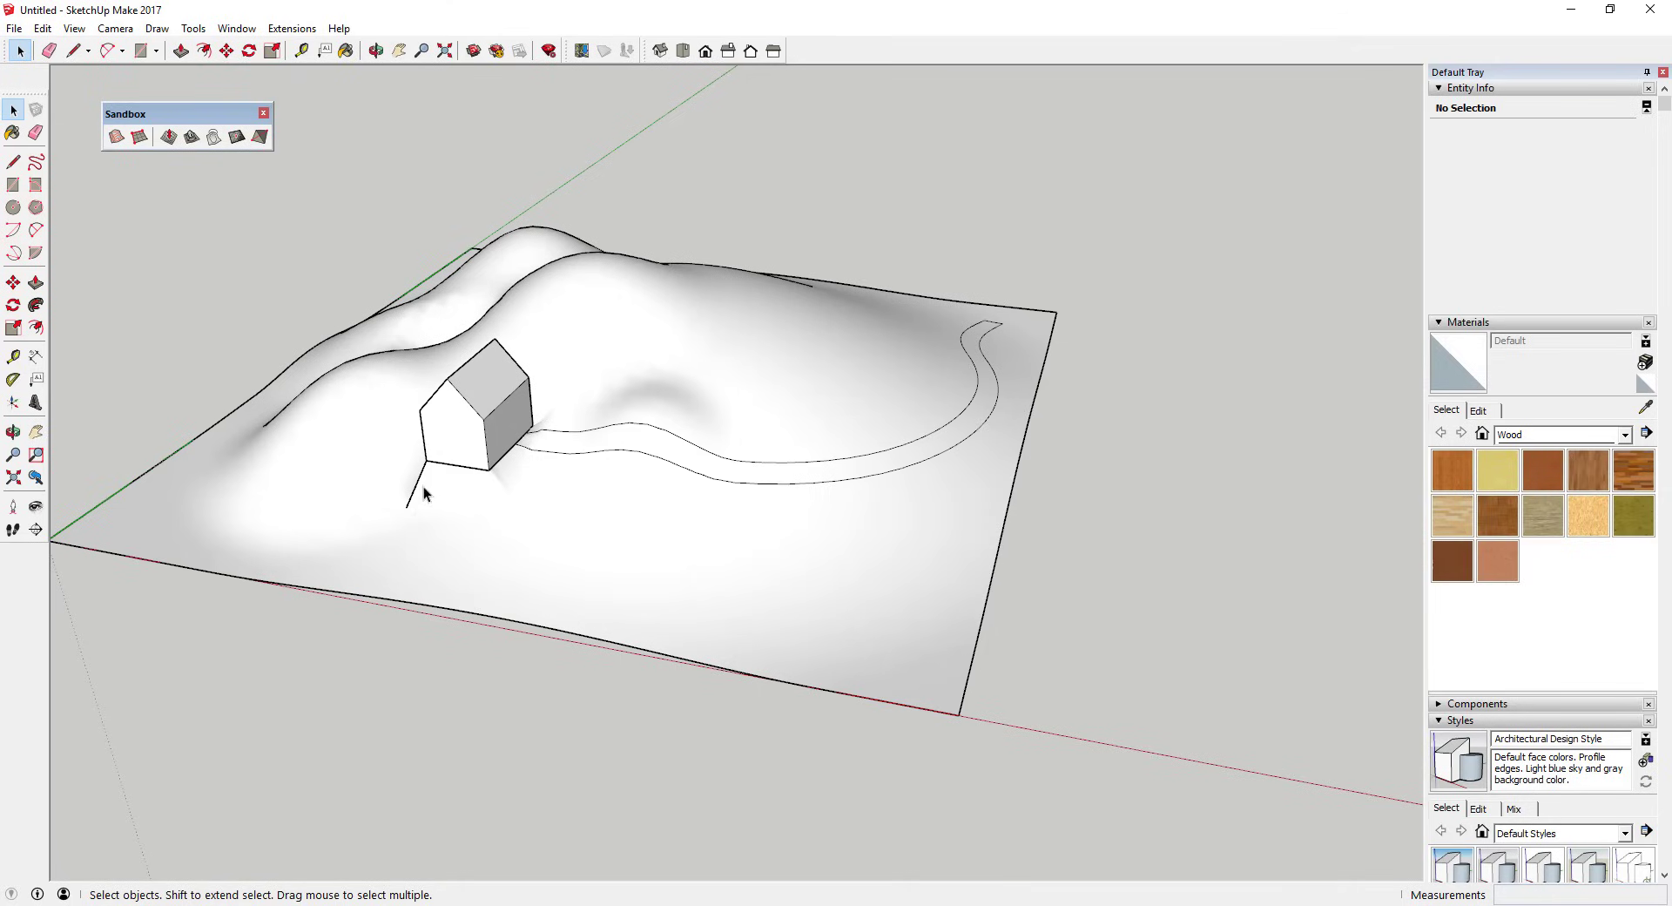
pyautogui.scroll(-3, 424, 493)
pyautogui.moveTo(423, 494); pyautogui.dragTo(684, 384, button='middle')
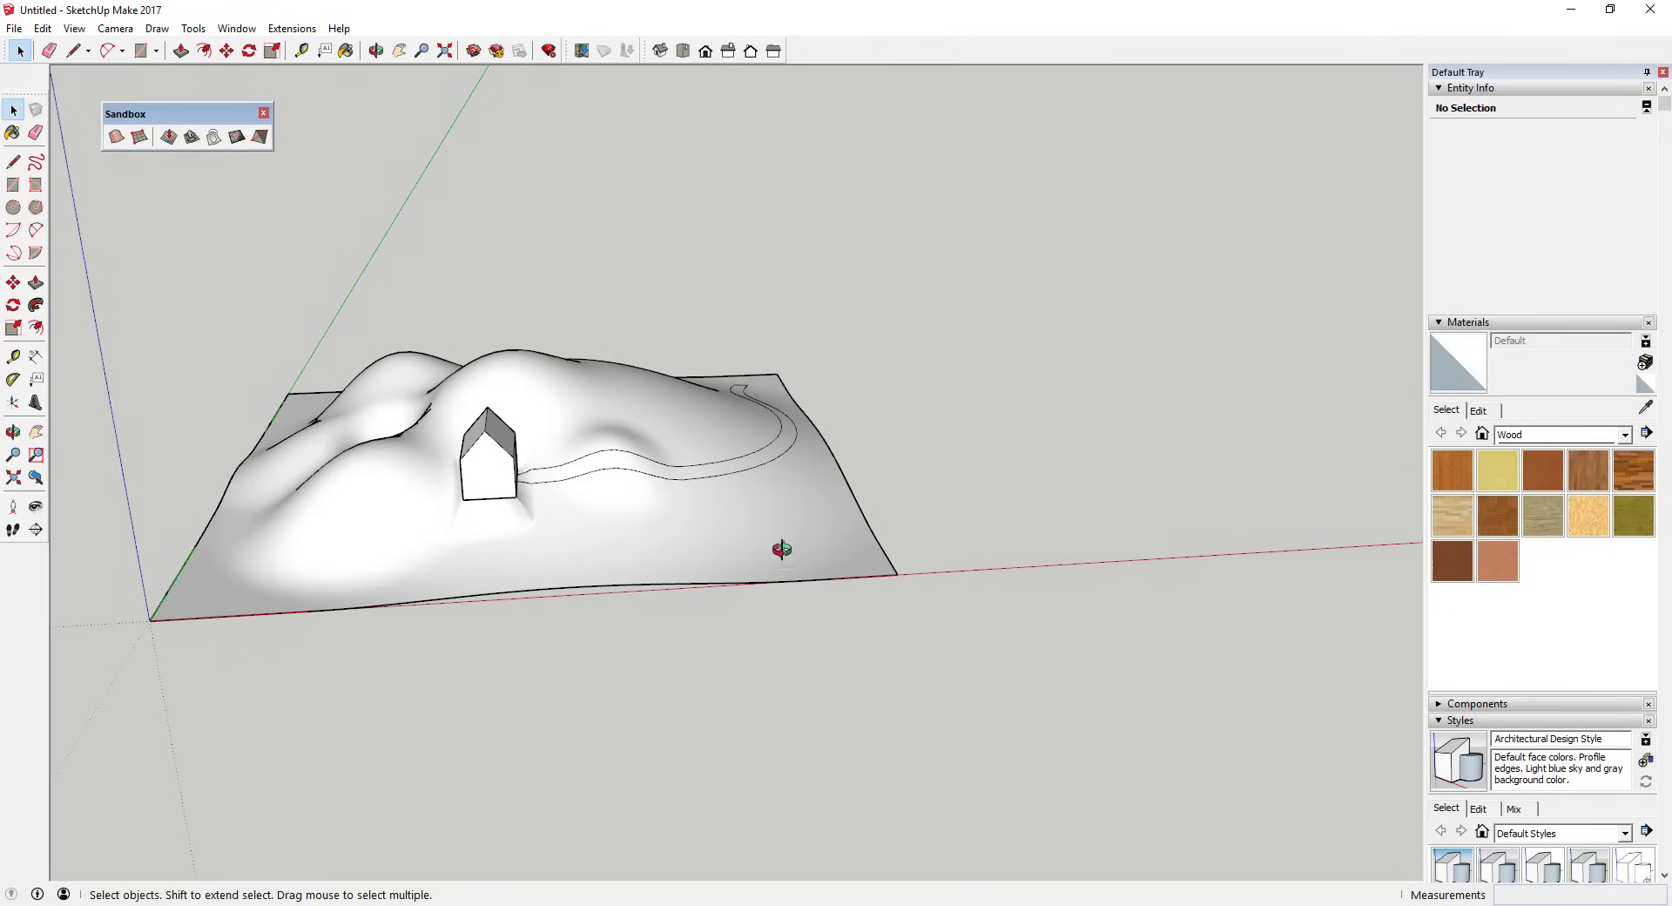
pyautogui.moveTo(782, 549); pyautogui.dragTo(534, 570, button='middle')
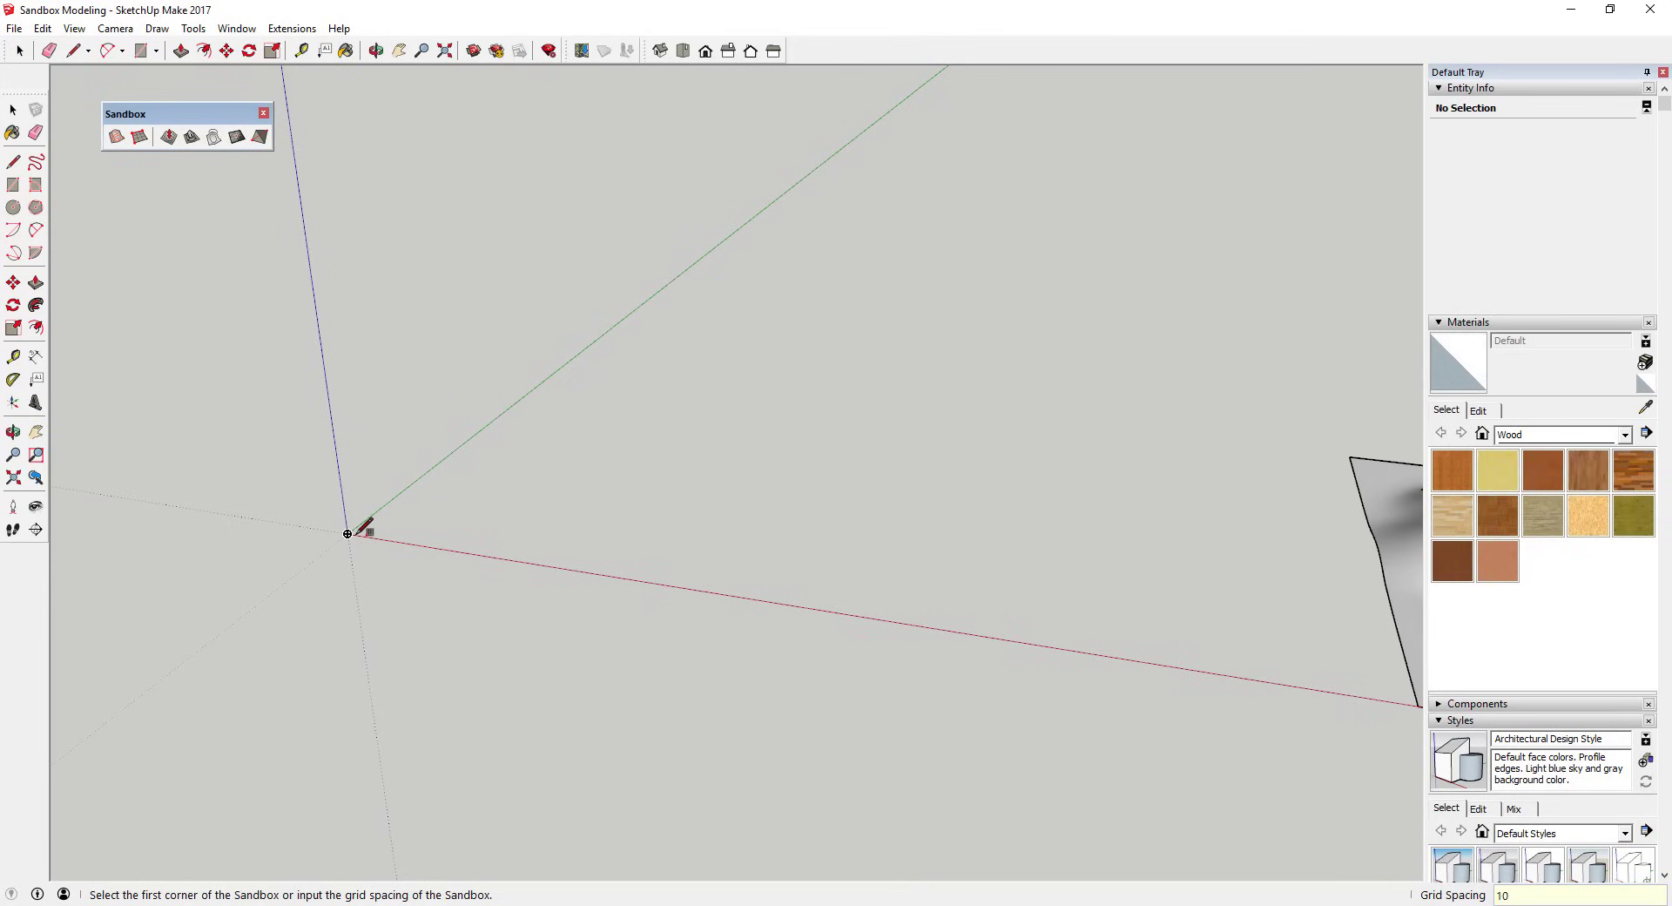
# Place the three corners of the spacing-10 sandbox grid and open its group for editing
pyautogui.click(347, 533)
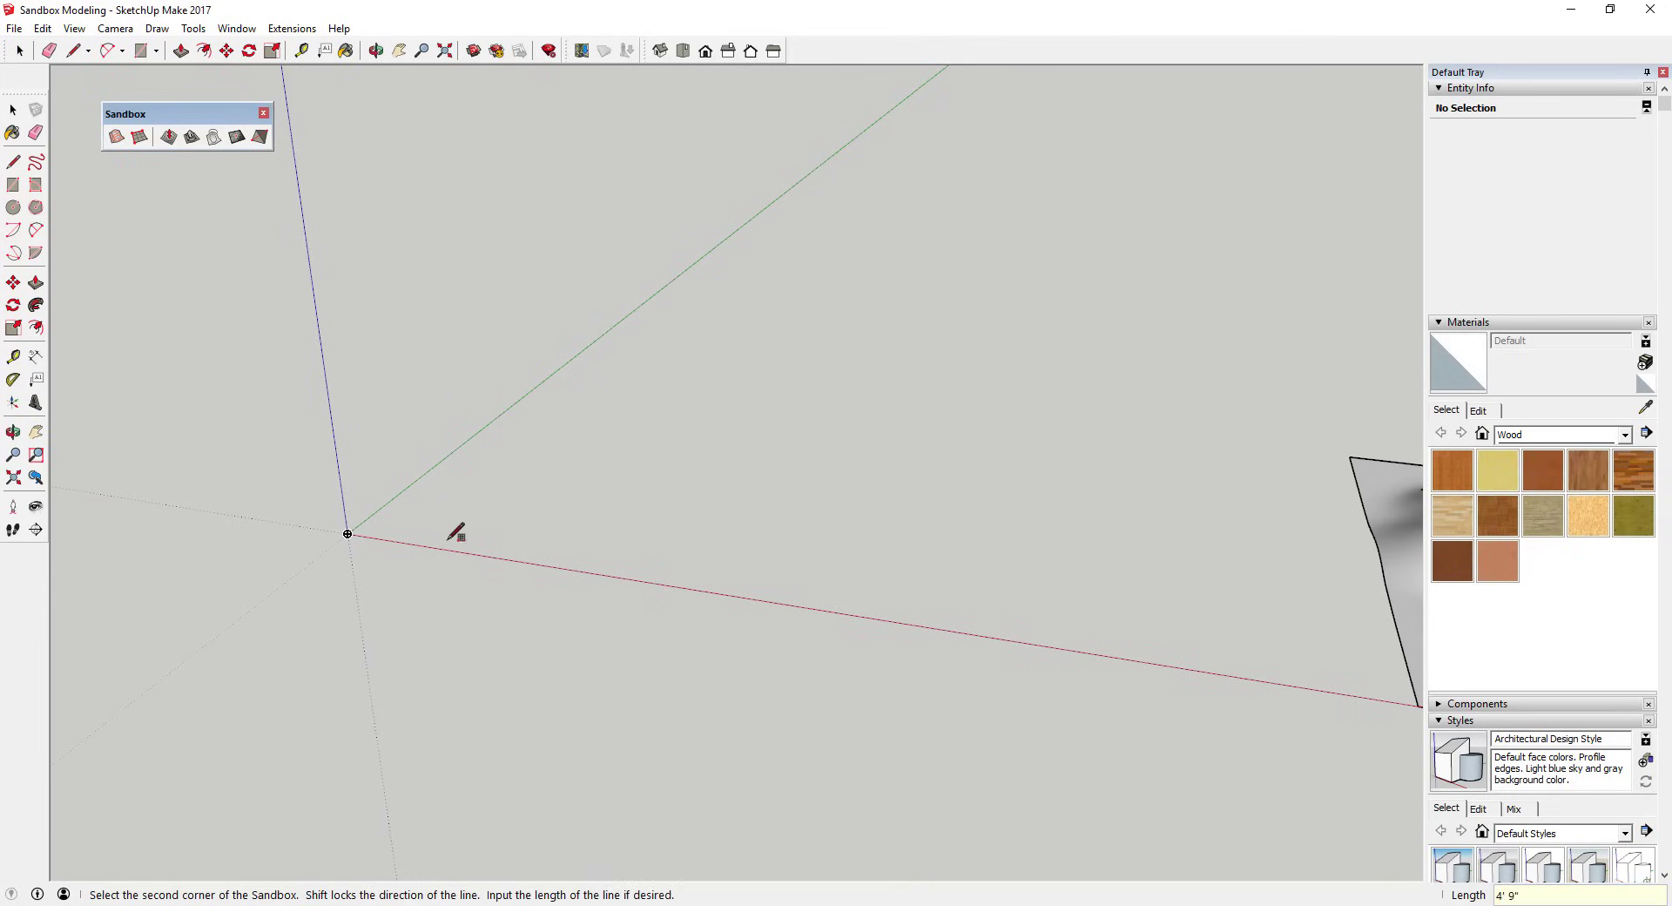
pyautogui.click(972, 618)
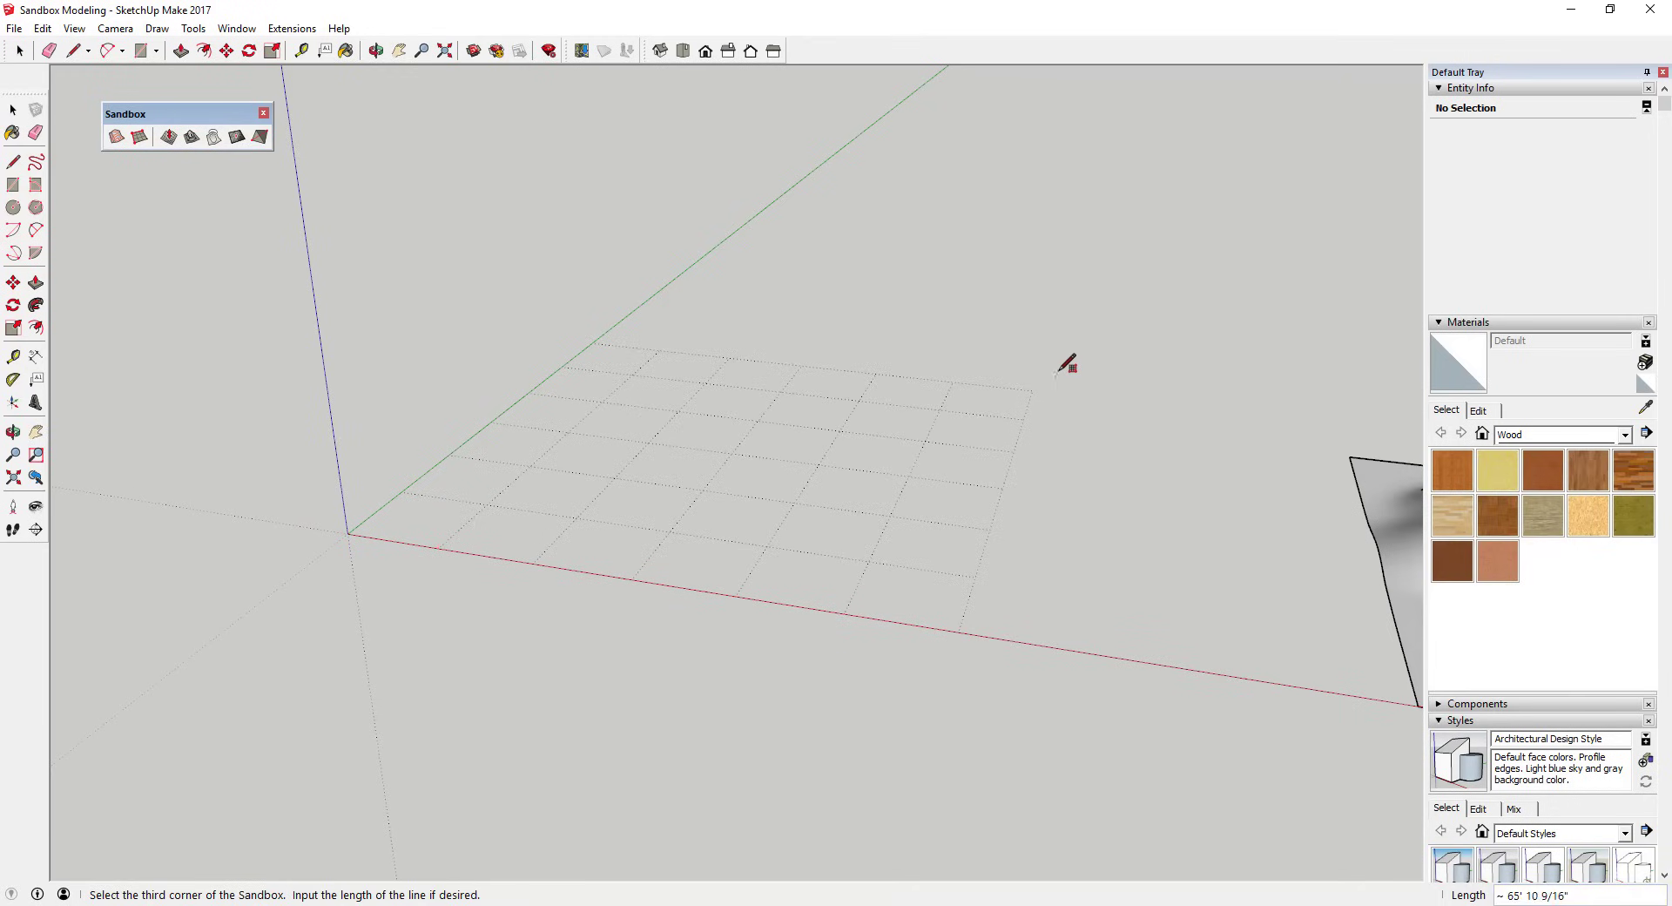
pyautogui.click(1083, 323)
pyautogui.moveTo(746, 444); pyautogui.dragTo(795, 571, button='middle')
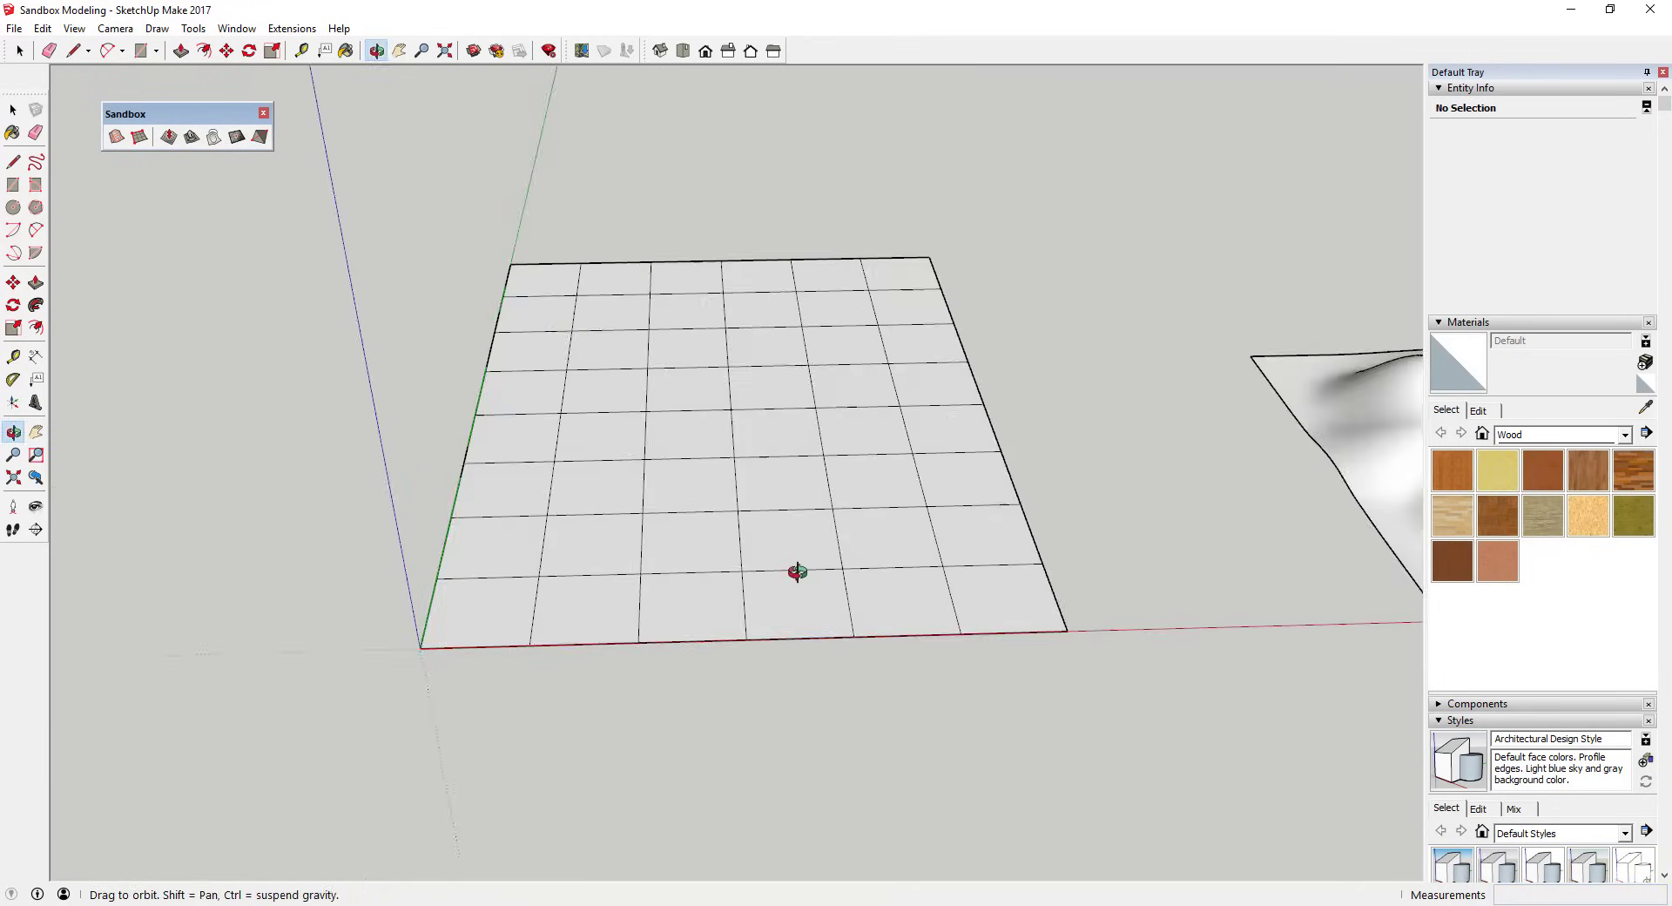
pyautogui.scroll(3, 765, 415)
pyautogui.moveTo(765, 414); pyautogui.dragTo(623, 349, button='middle')
pyautogui.click(613, 446)
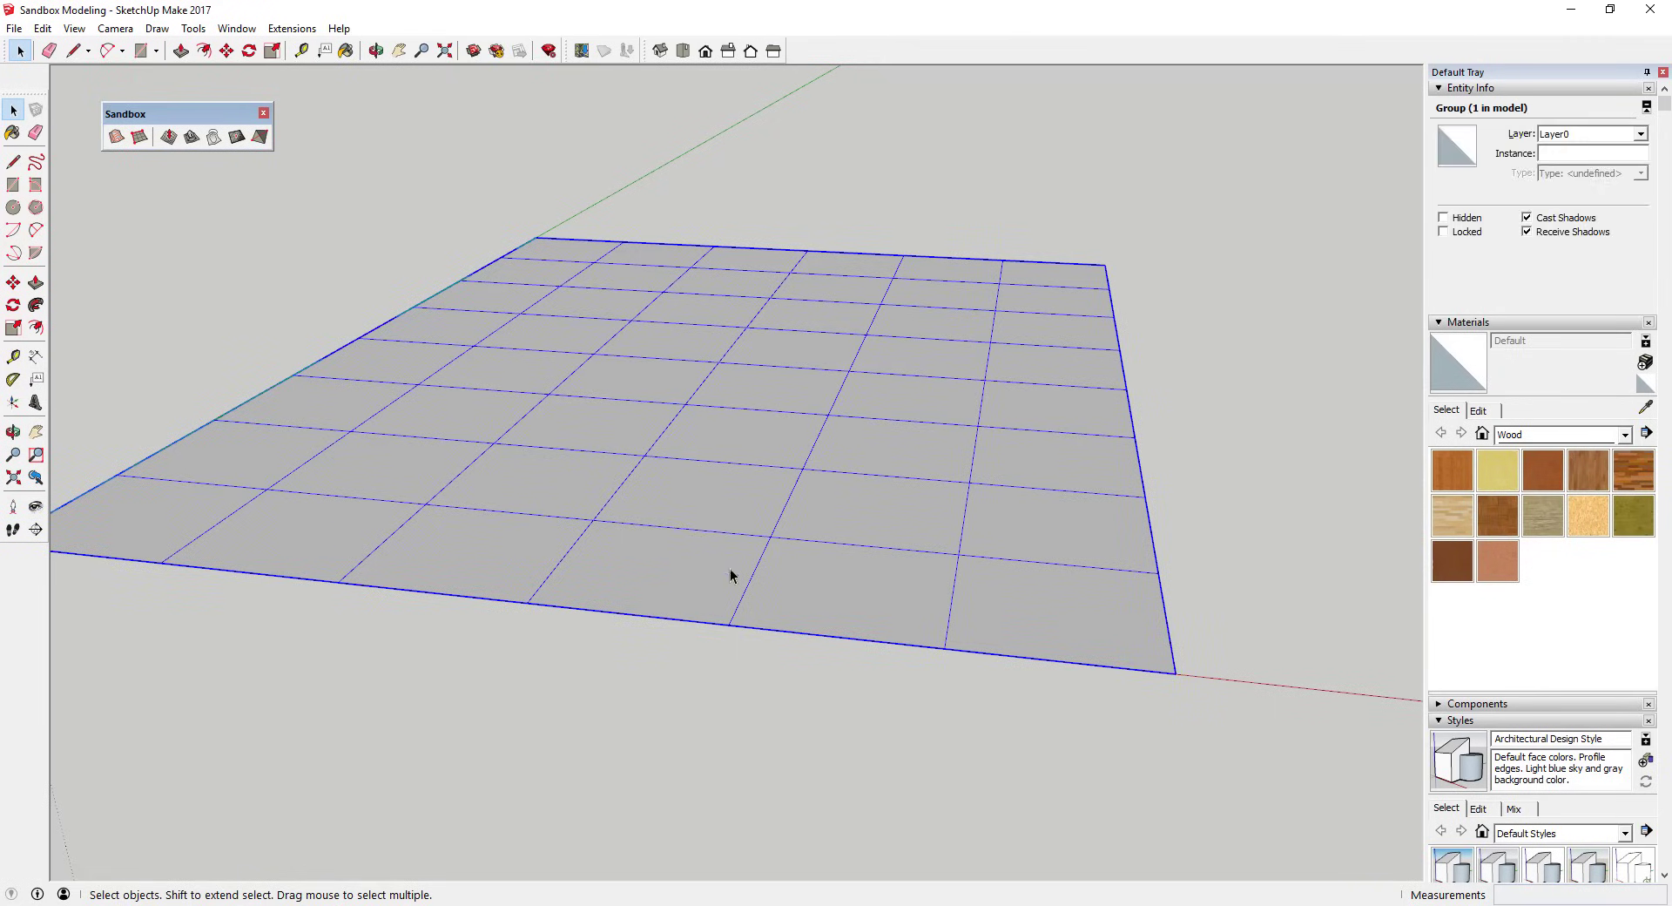
pyautogui.scroll(4, 609, 431)
pyautogui.scroll(-5, 630, 460)
pyautogui.doubleClick(690, 489)
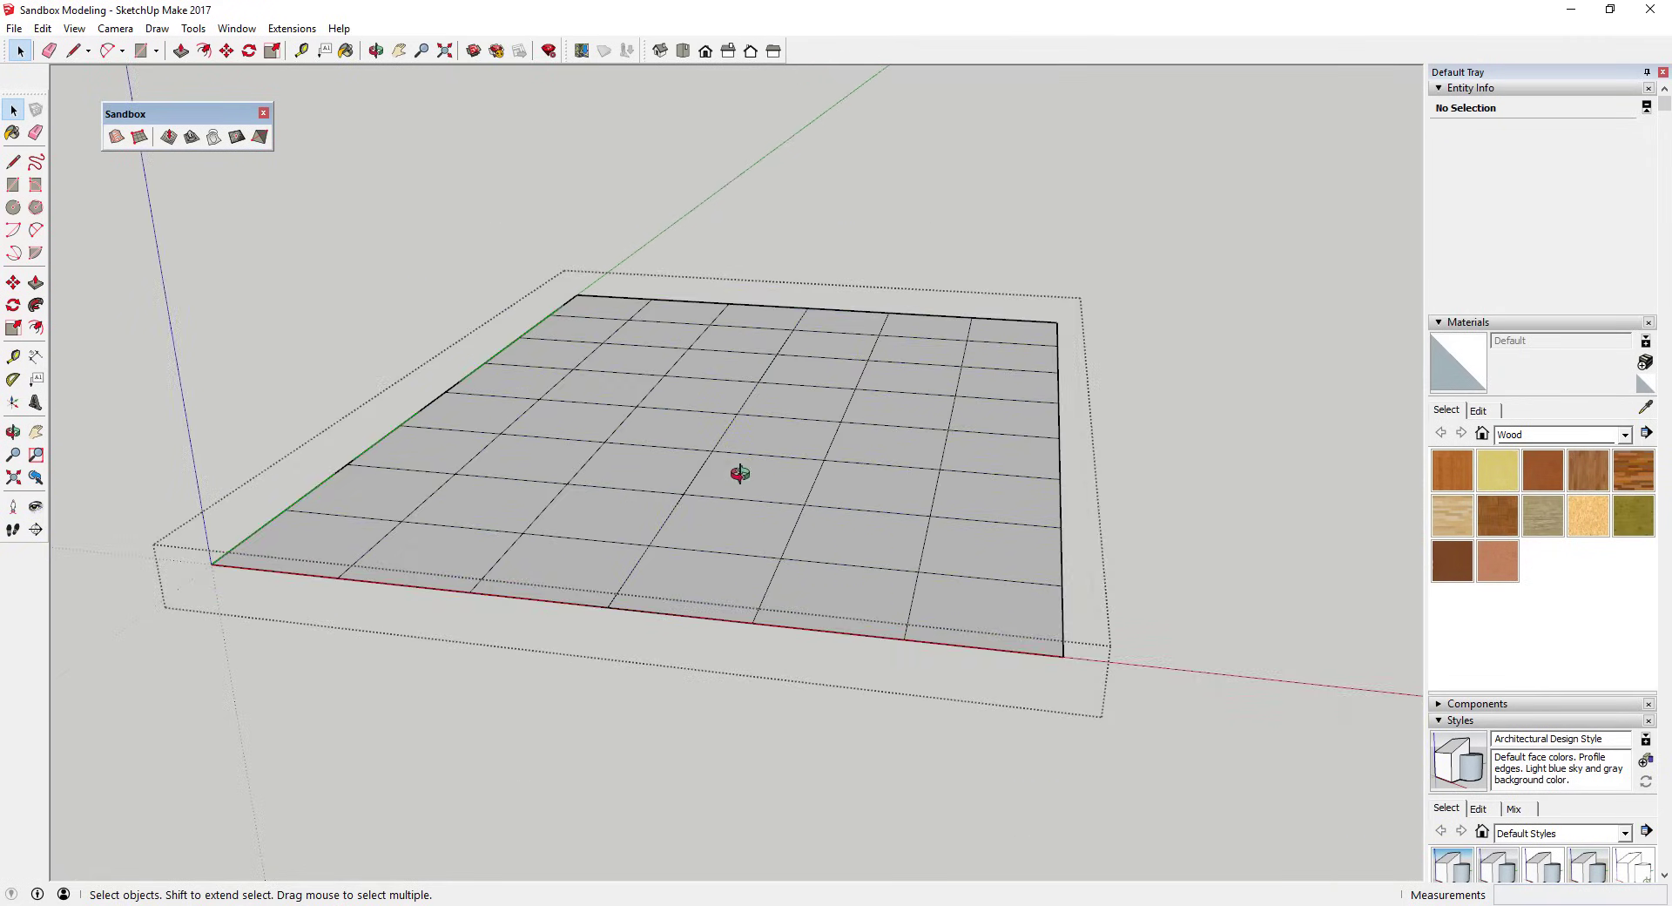
# Add raised detail vertices in the middle of the grid mesh
pyautogui.click(236, 137)
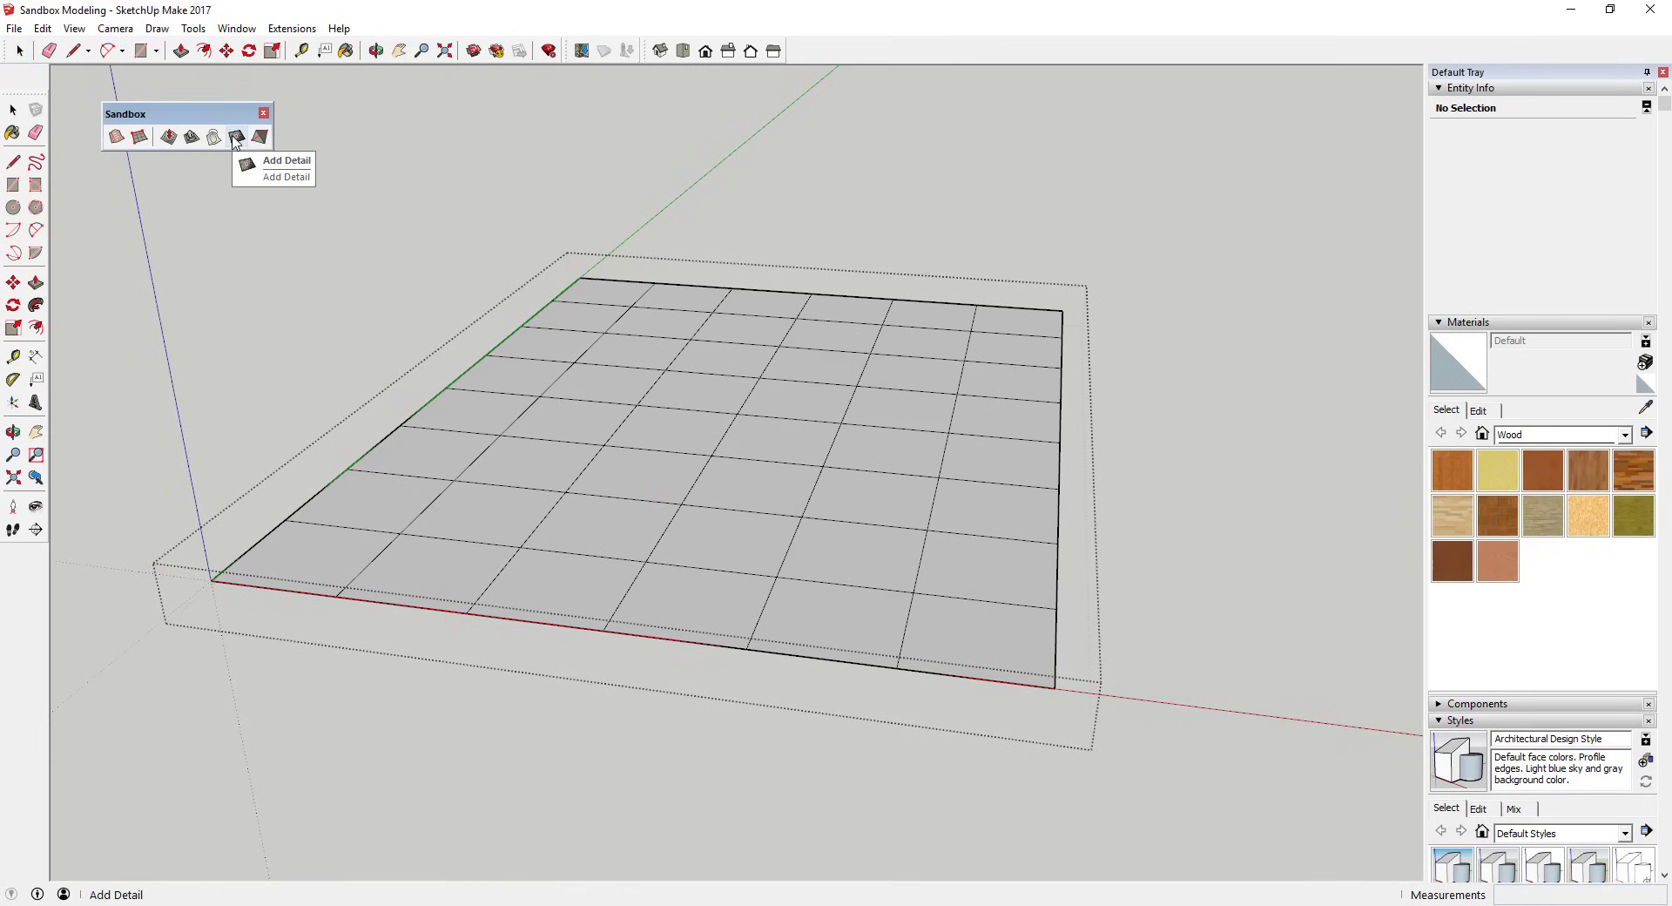
pyautogui.click(640, 470)
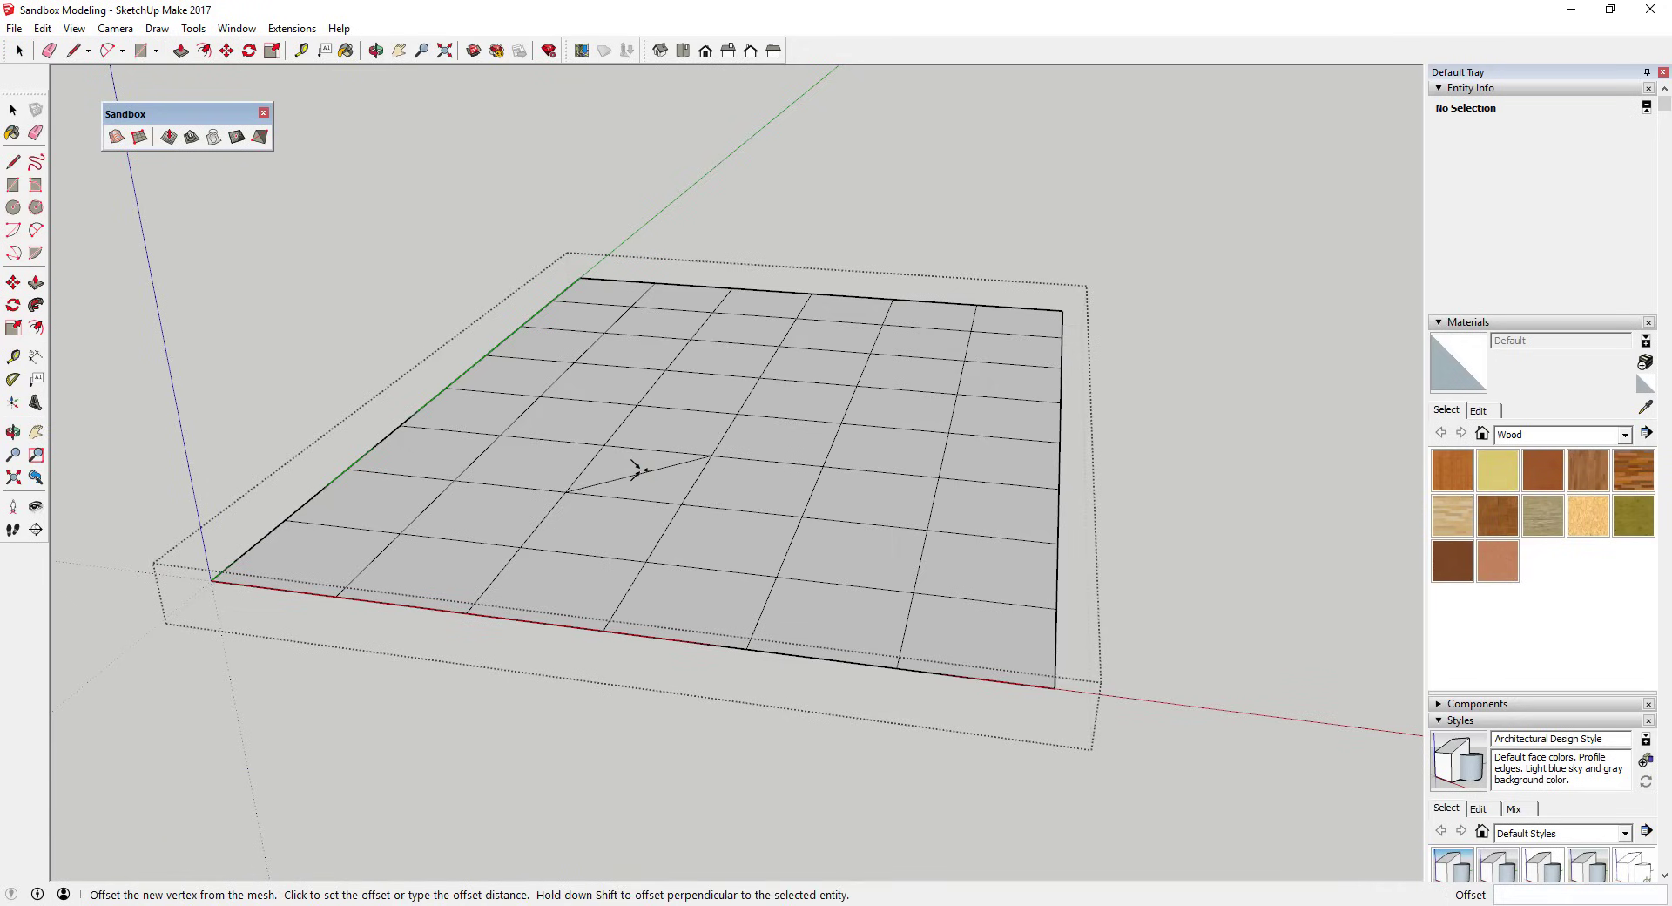
pyautogui.click(661, 446)
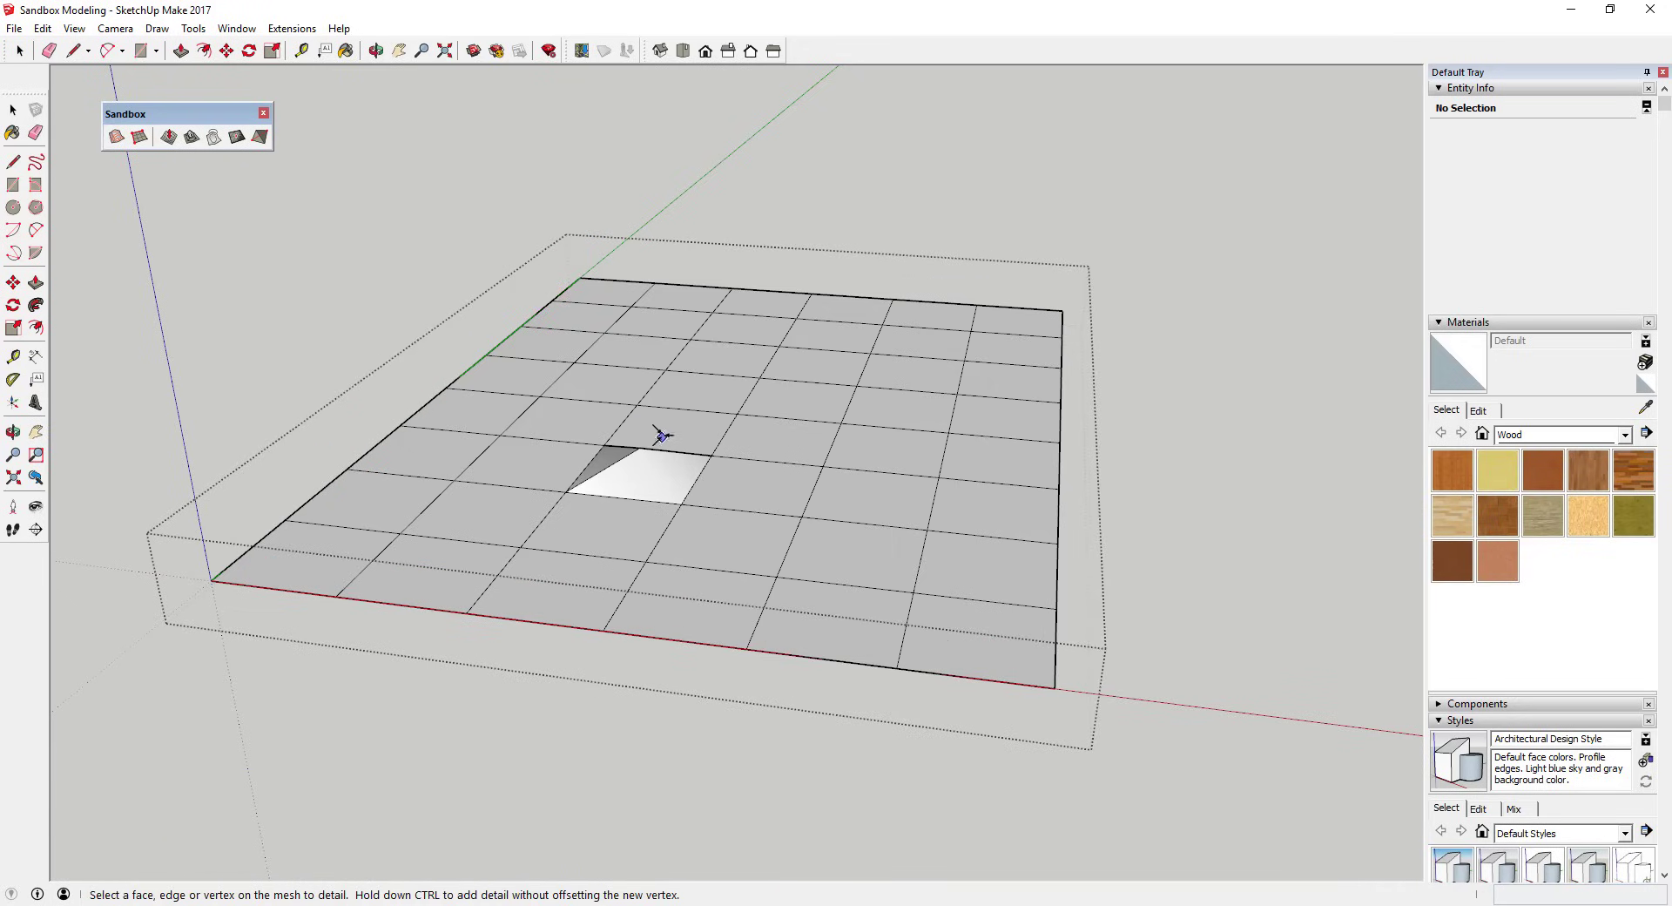
pyautogui.click(678, 422)
pyautogui.click(683, 405)
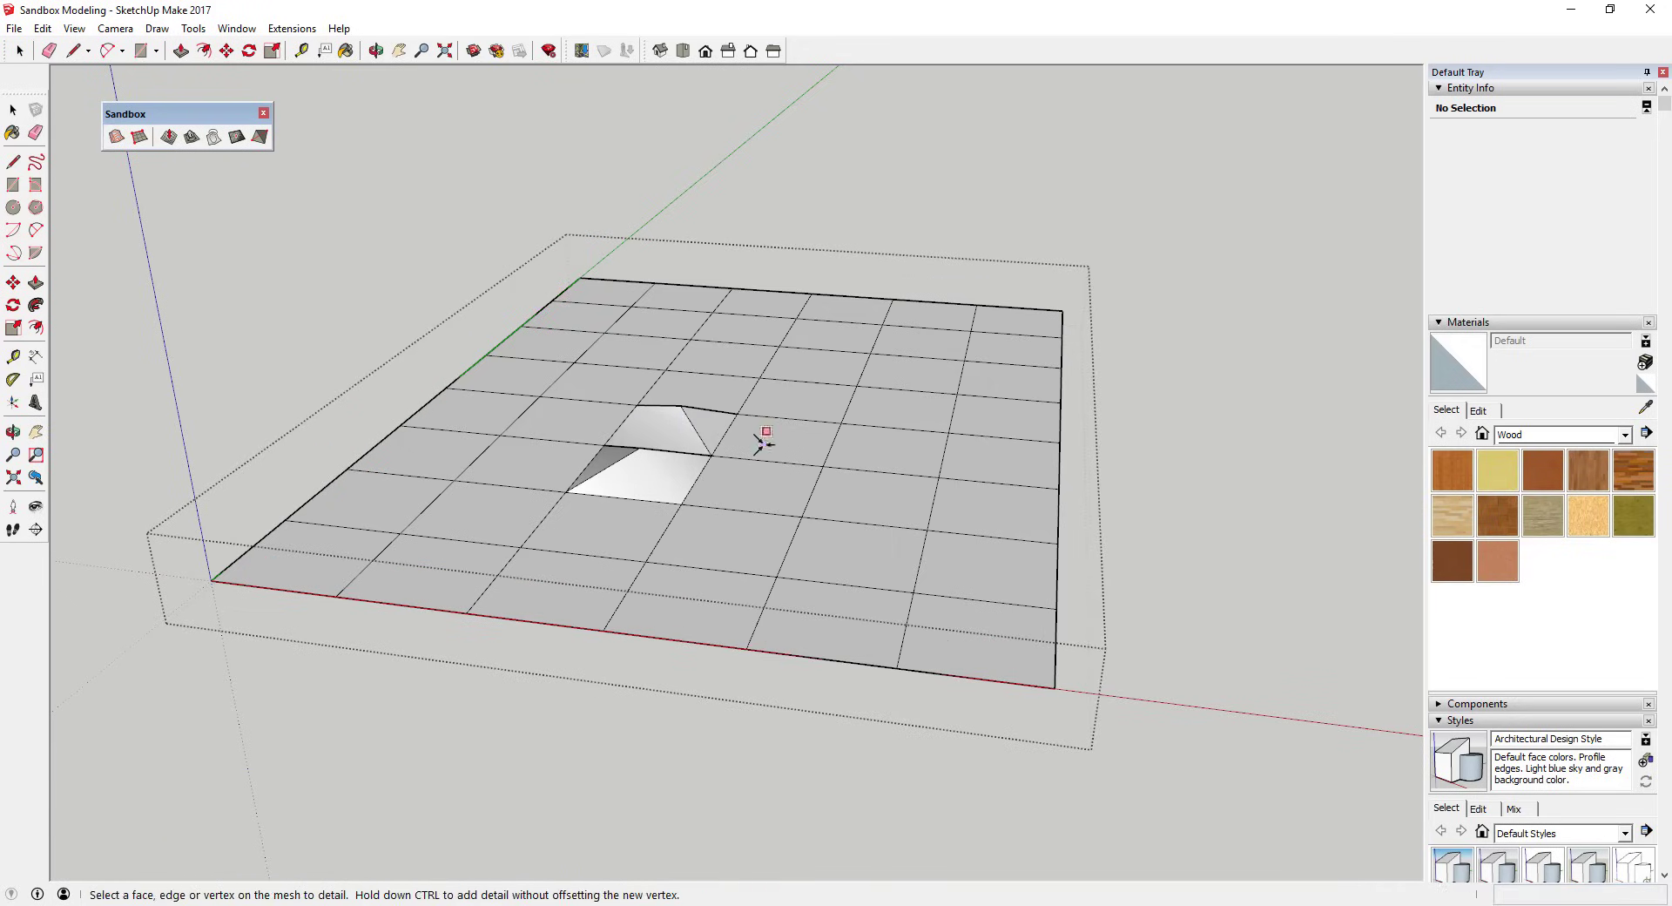
pyautogui.click(762, 440)
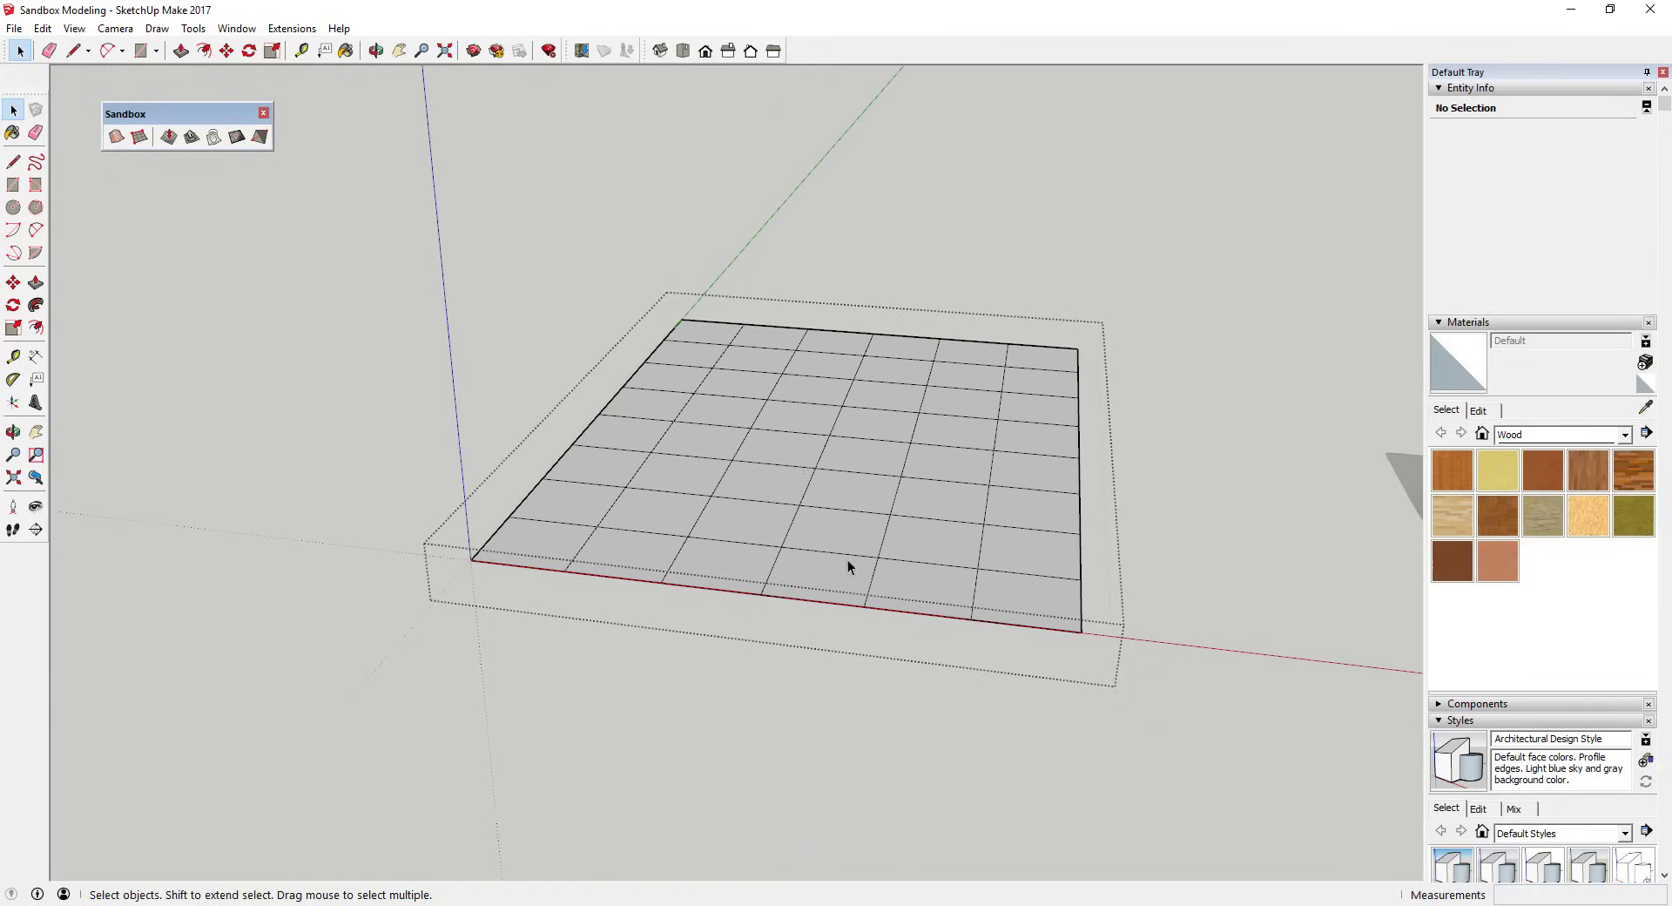
# Smoove the mesh centre upward with a 20' radius into a tall pointed hill
pyautogui.click(168, 136)
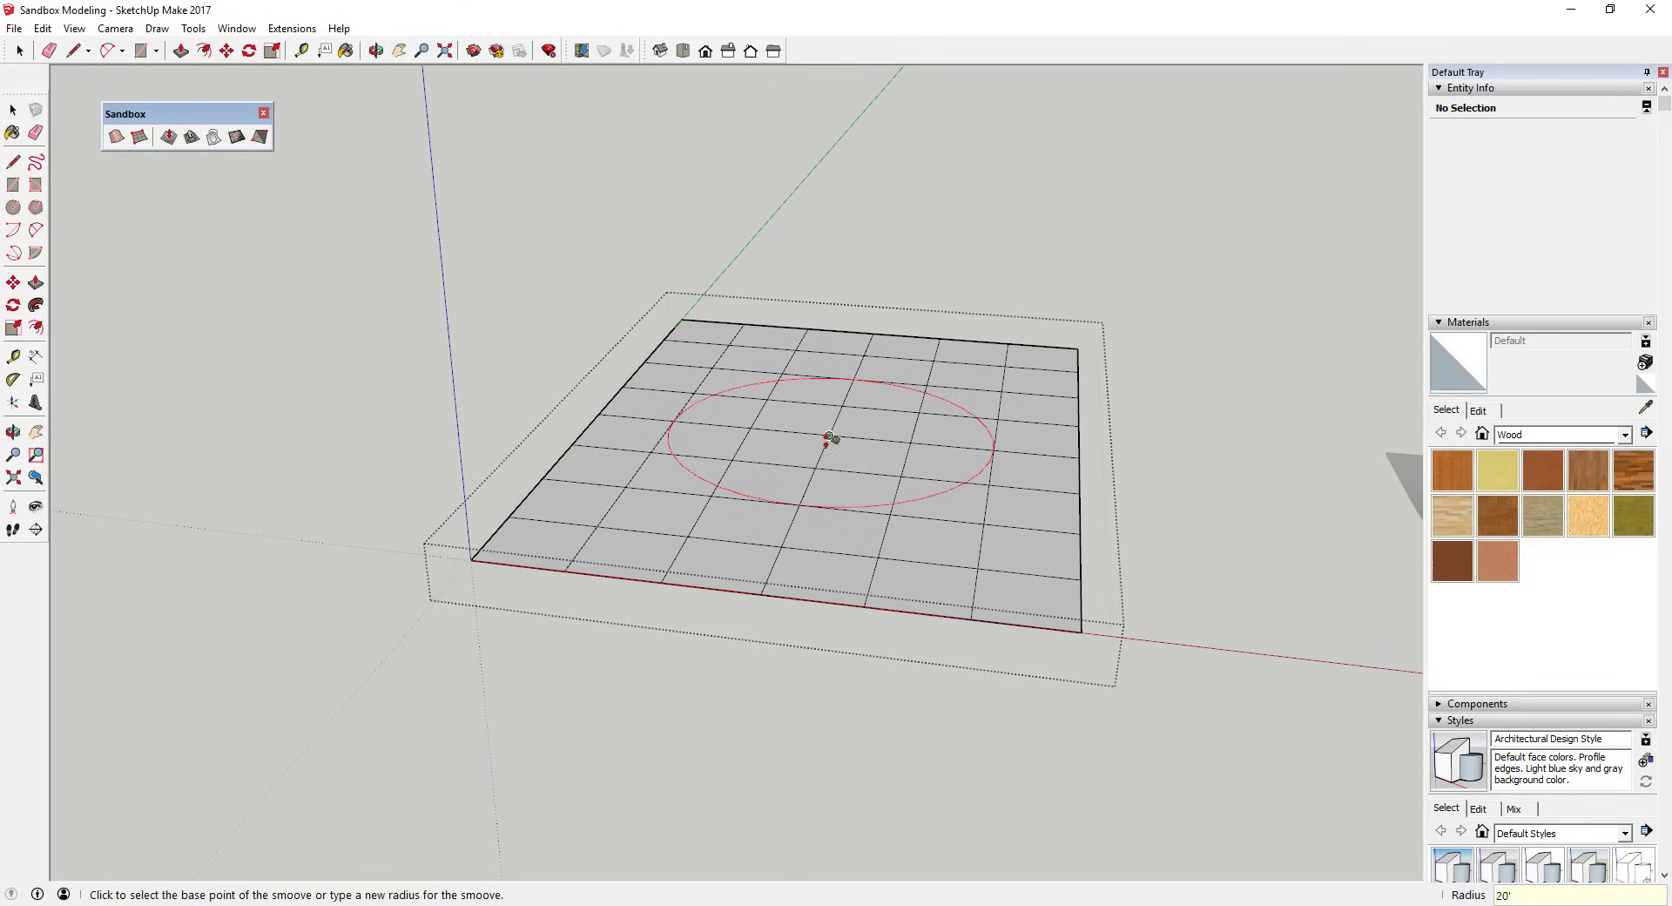
pyautogui.click(828, 433)
pyautogui.click(830, 404)
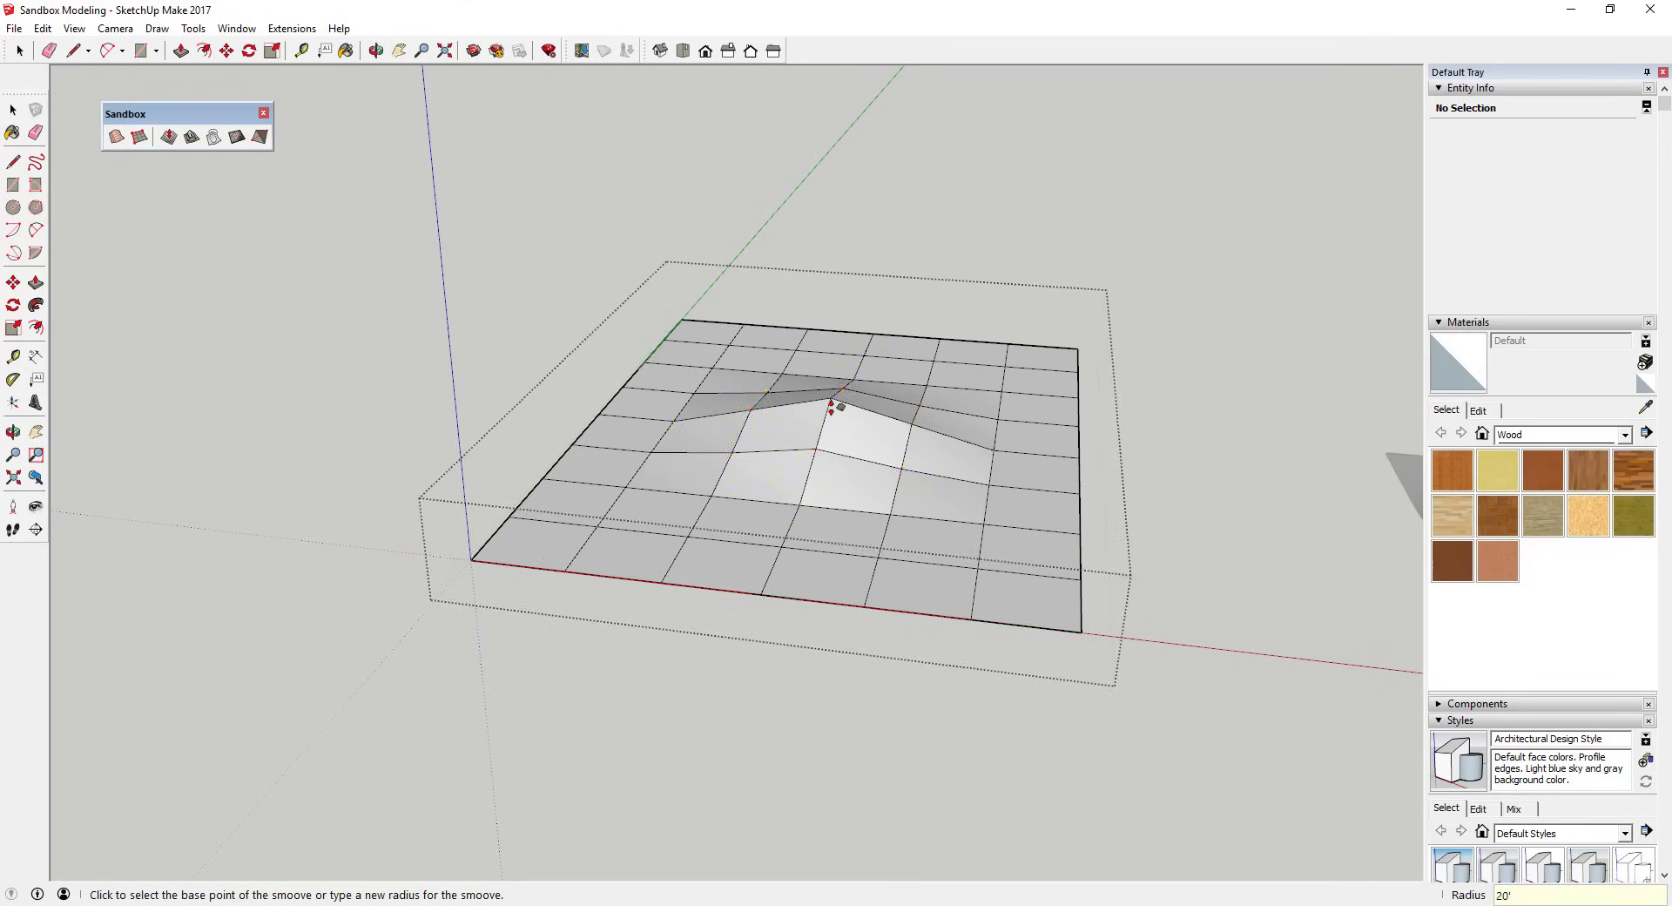
pyautogui.click(829, 432)
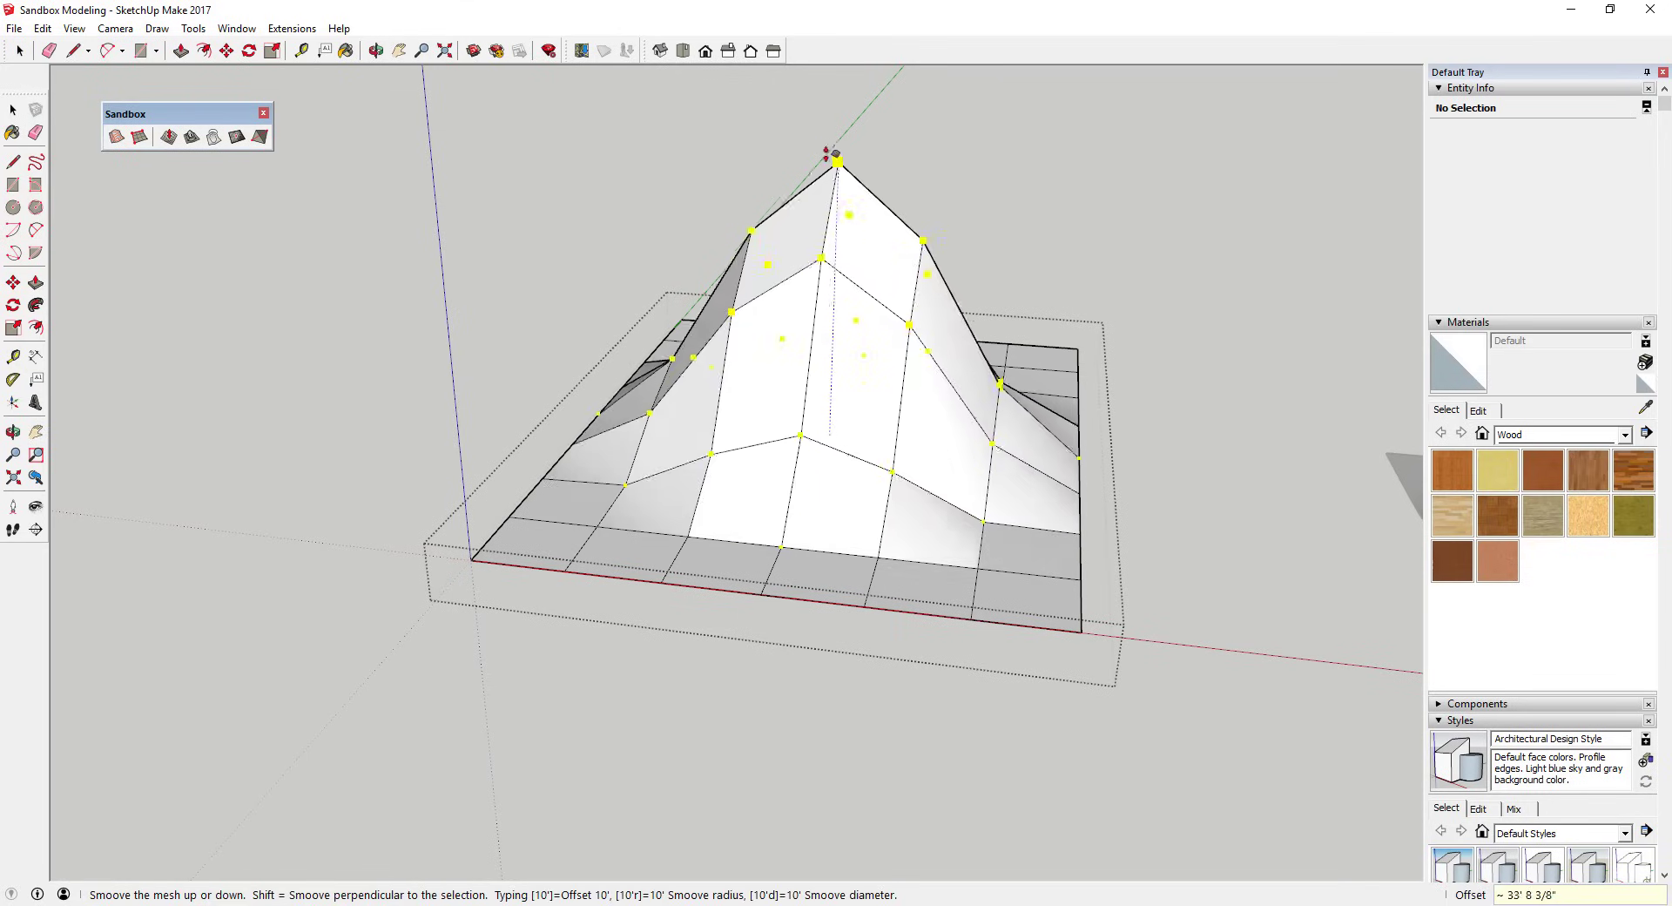
pyautogui.click(834, 120)
pyautogui.press('space')
pyautogui.click(799, 294)
pyautogui.moveTo(800, 294); pyautogui.dragTo(691, 327, button='middle')
pyautogui.scroll(2, 997, 365)
pyautogui.press('space')
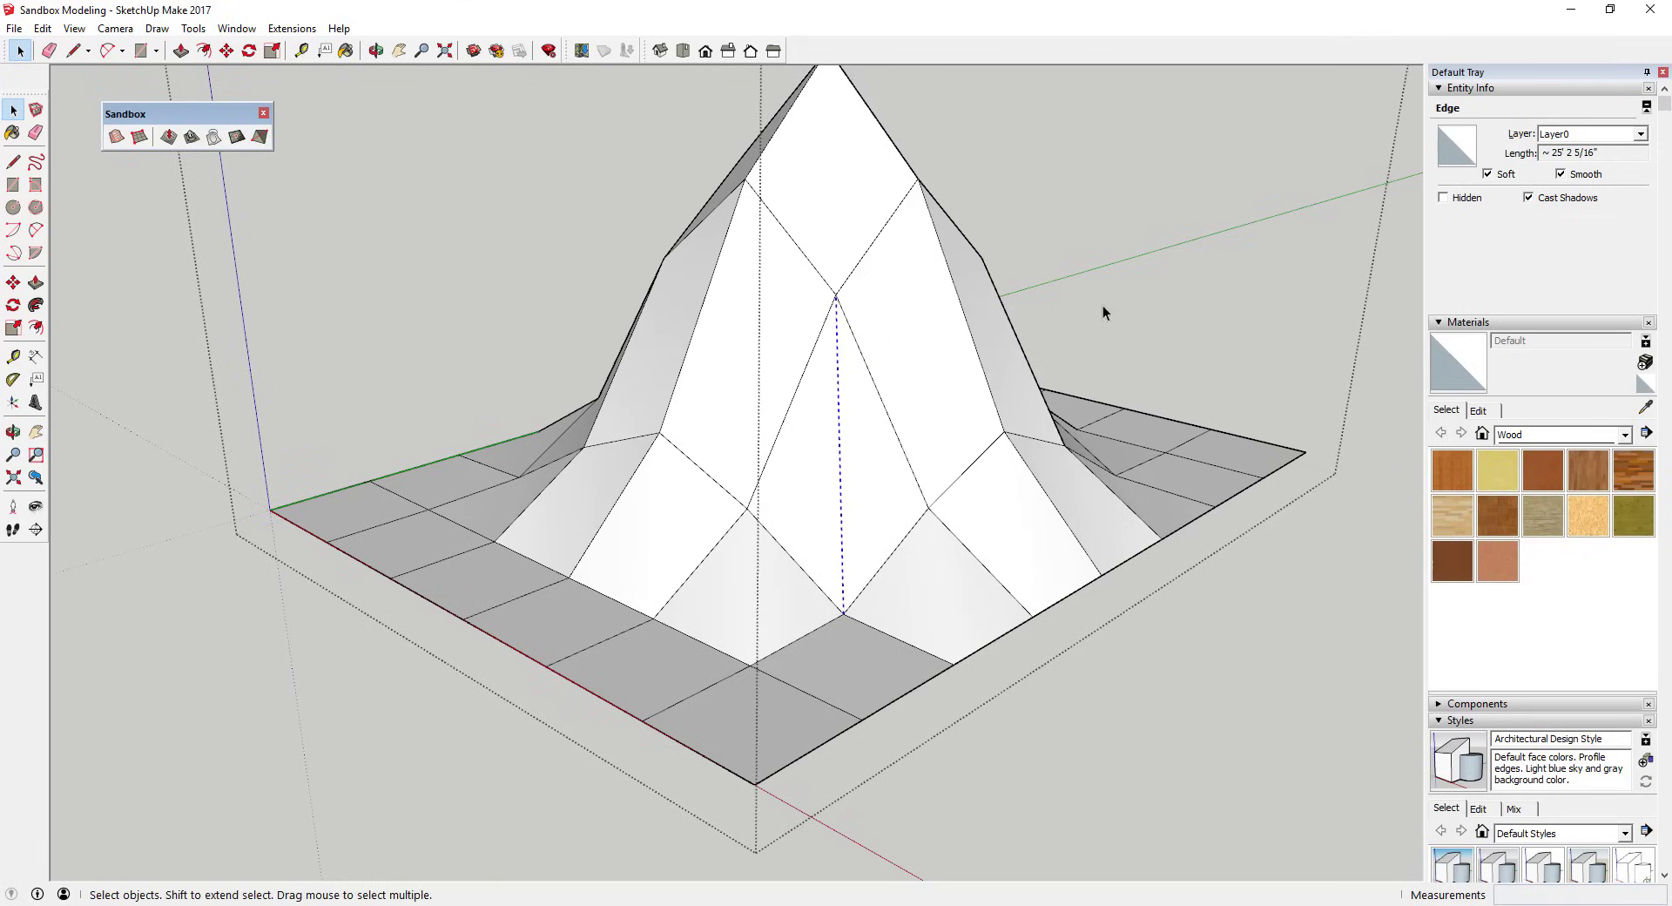
# Add two raised detail vertices on faces just below the peak
pyautogui.moveTo(1102, 311); pyautogui.dragTo(750, 325, button='middle')
pyautogui.scroll(5, 978, 362)
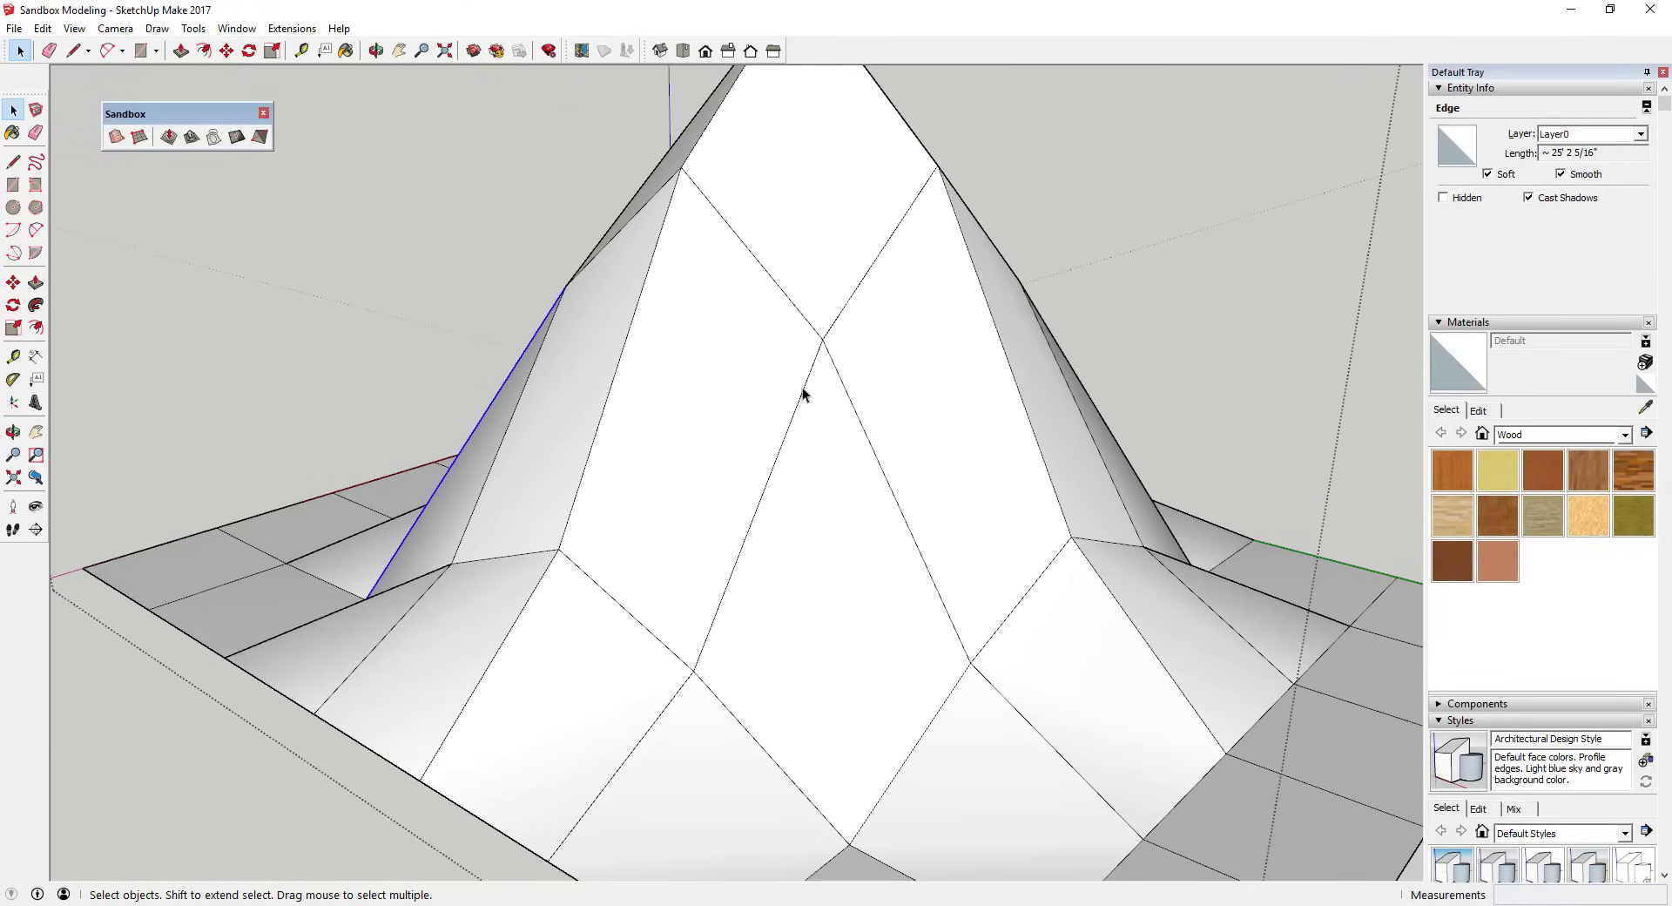
pyautogui.moveTo(904, 394); pyautogui.dragTo(943, 441, button='middle')
pyautogui.scroll(-4, 942, 442)
pyautogui.scroll(1, 1079, 457)
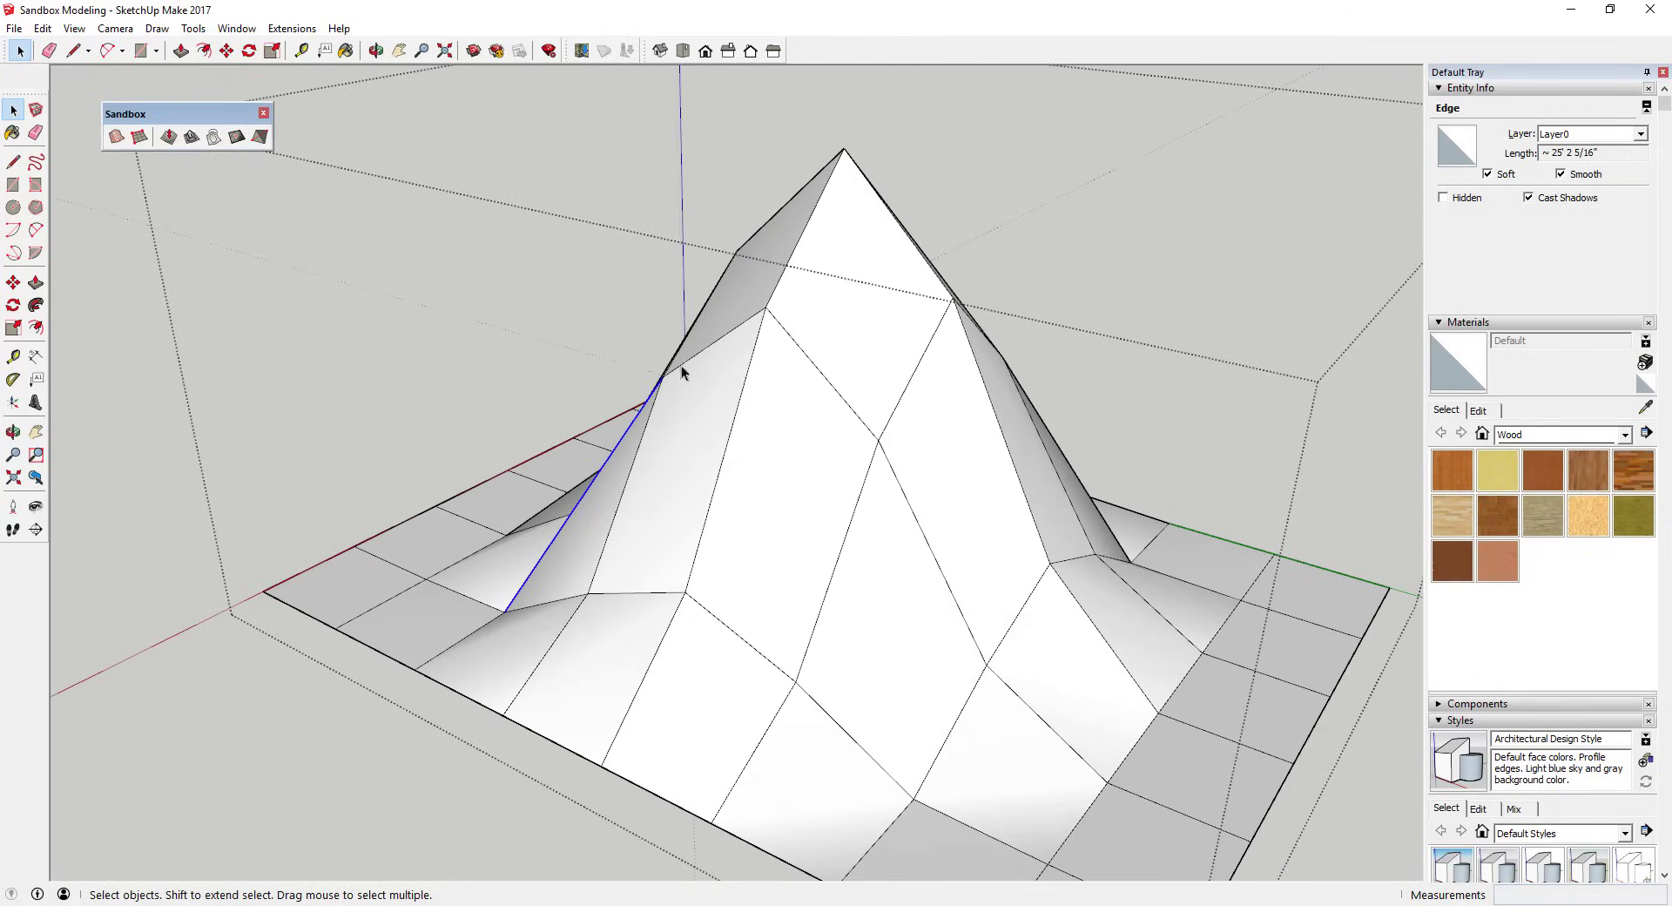
pyautogui.click(238, 138)
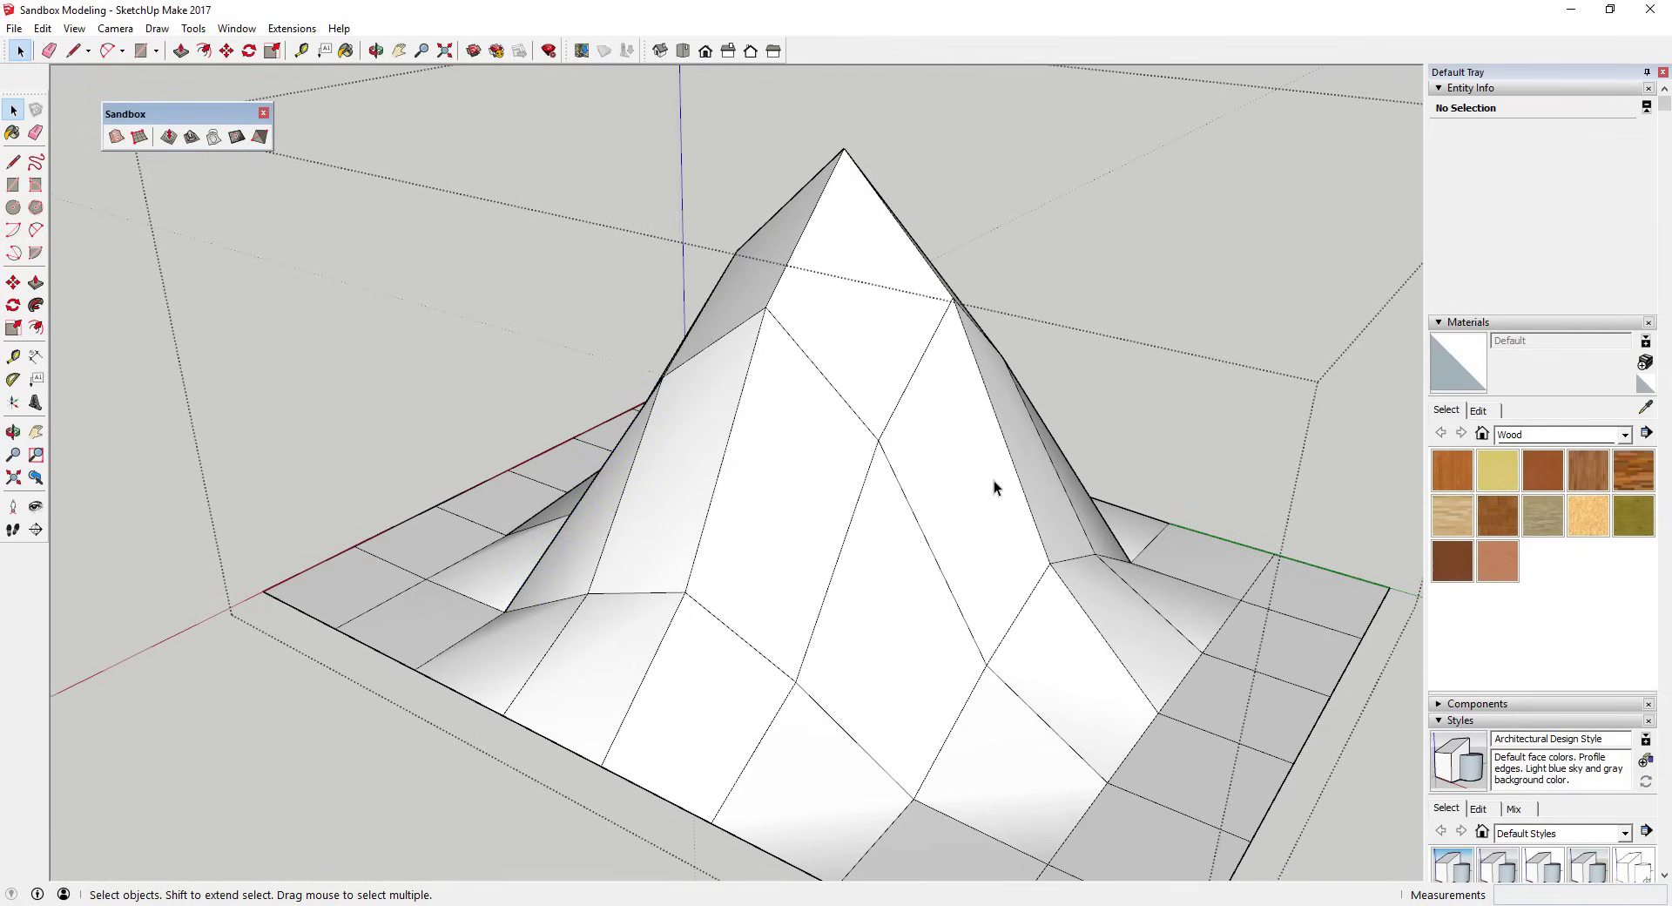
pyautogui.click(236, 137)
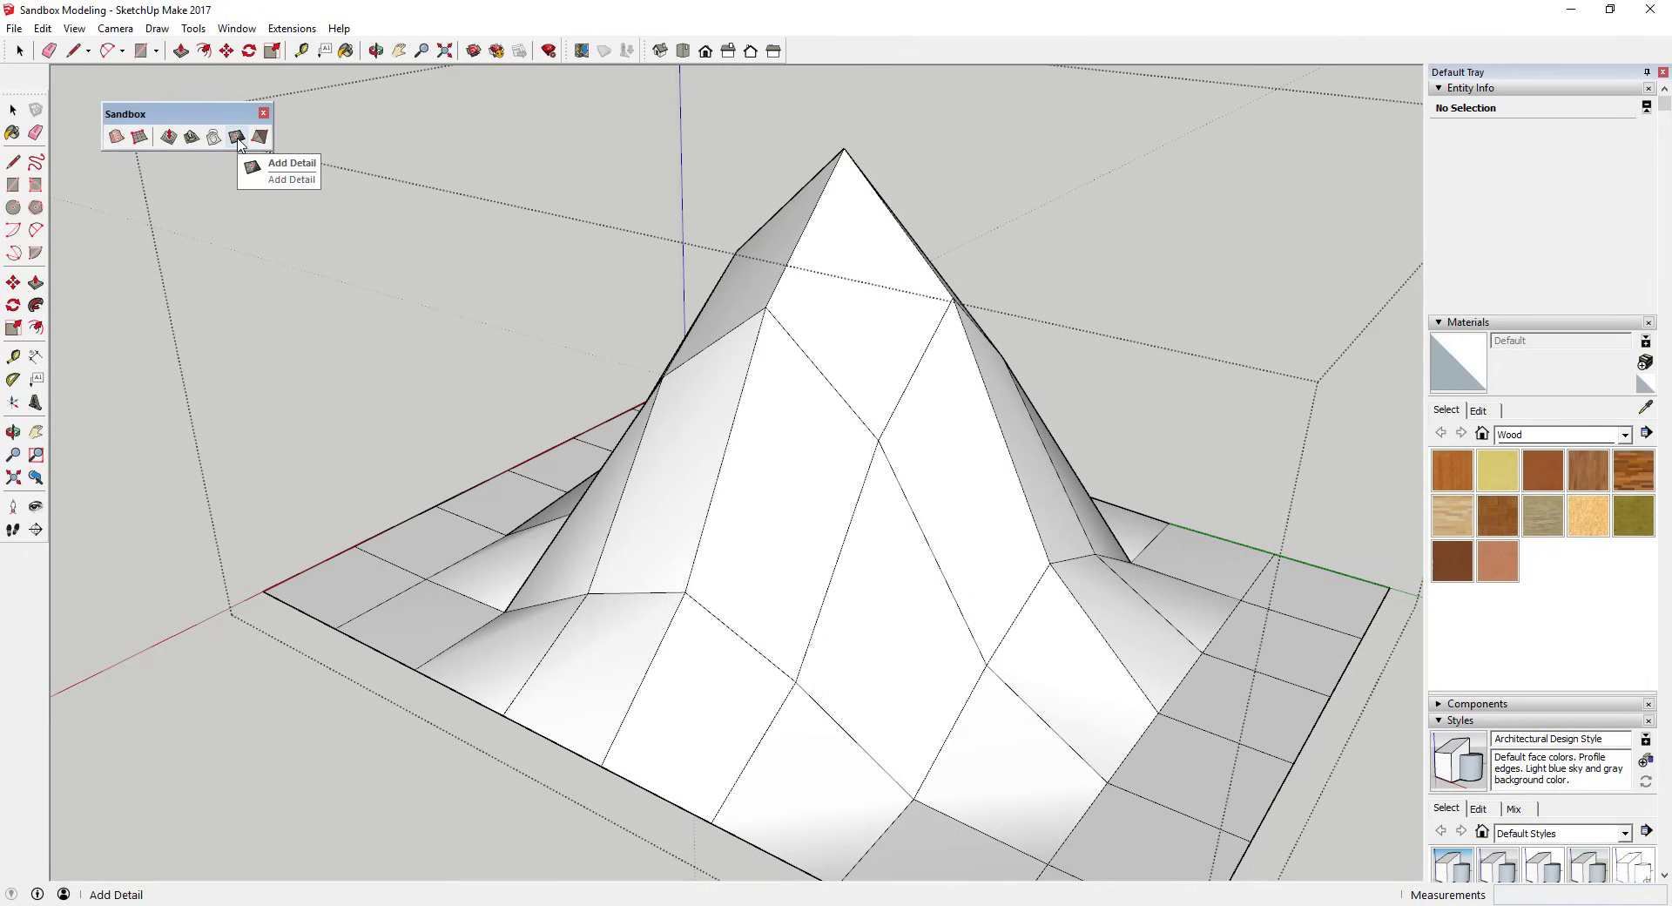
pyautogui.click(972, 452)
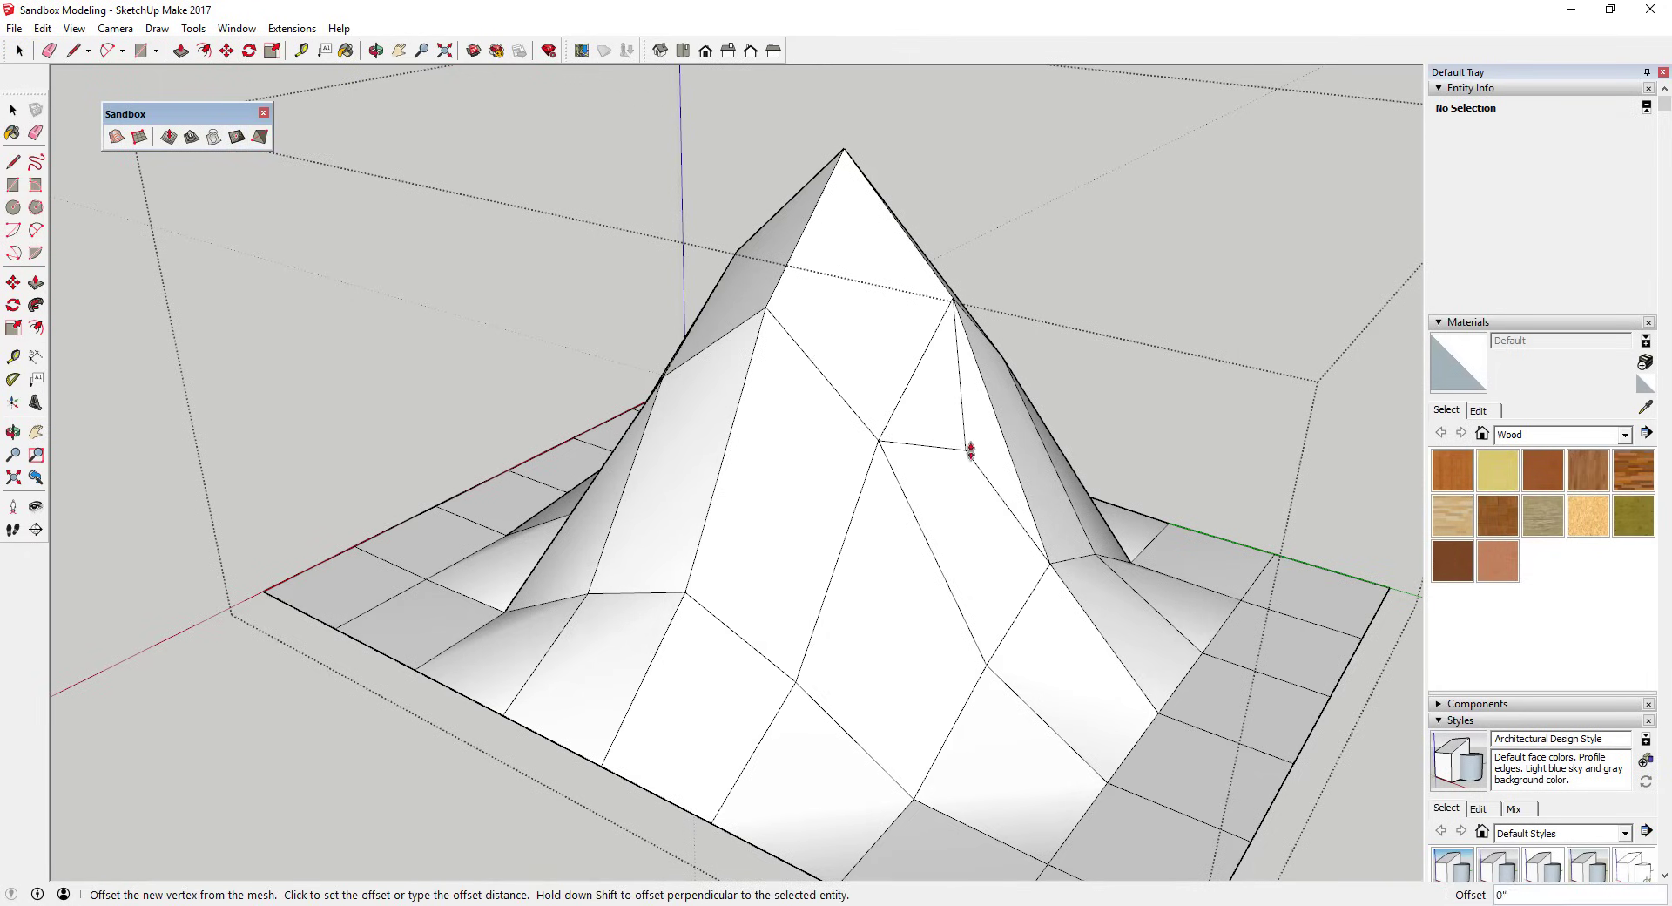
pyautogui.click(997, 418)
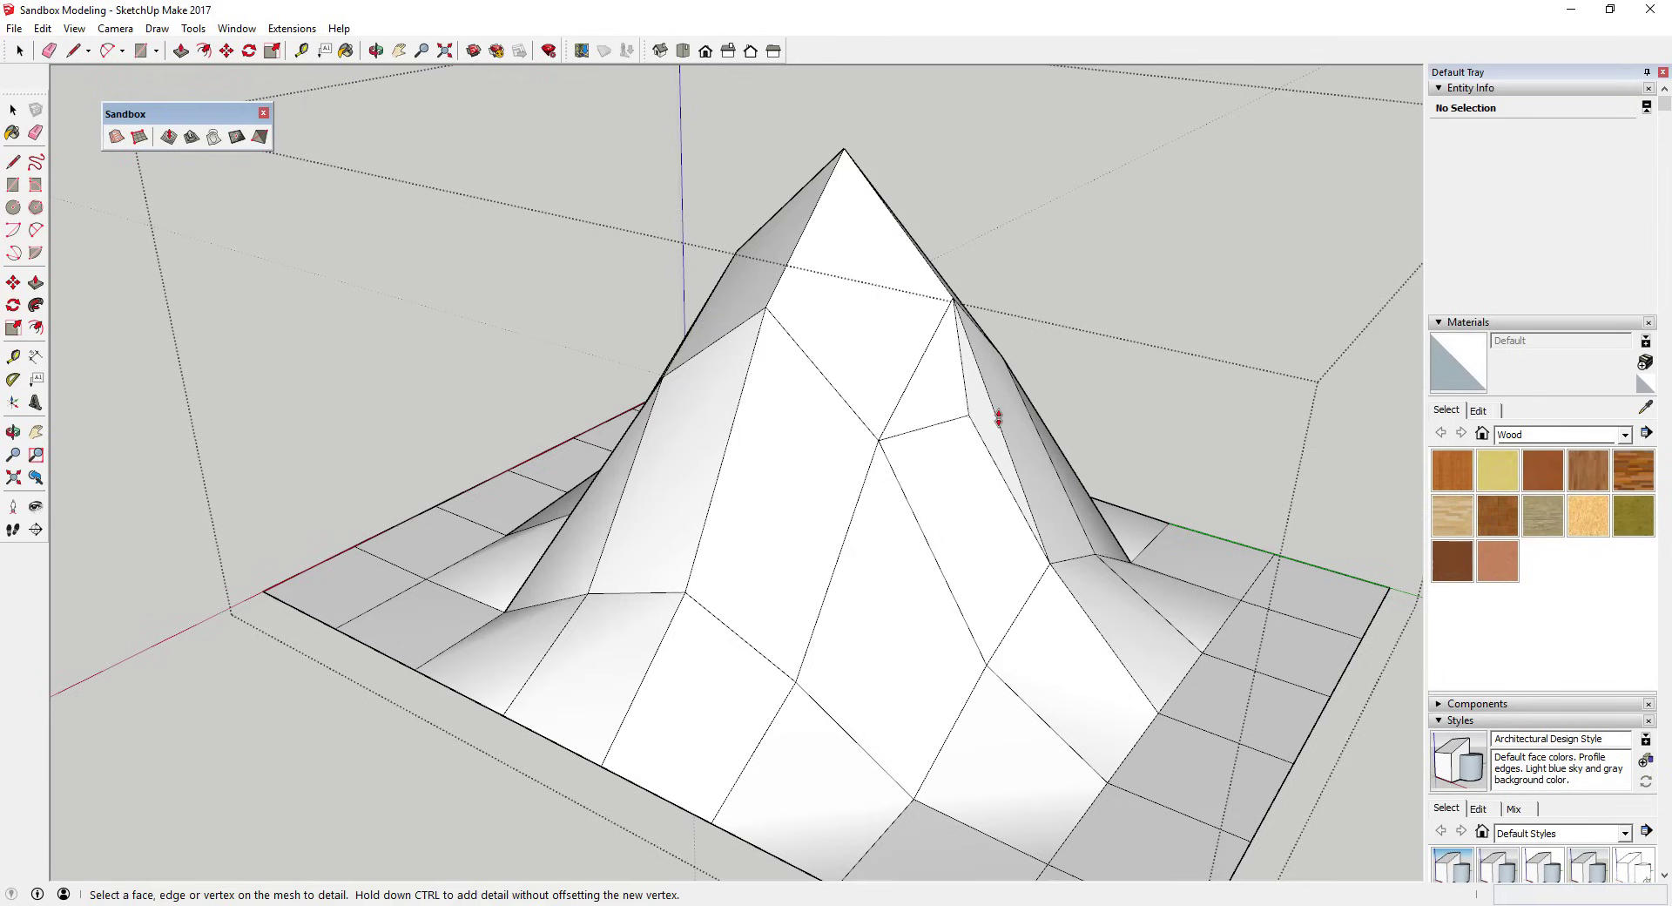
pyautogui.click(953, 407)
pyautogui.click(950, 364)
# Add three more offset vertices on the peak's right face and slope
pyautogui.moveTo(963, 392); pyautogui.dragTo(683, 358, button='middle')
pyautogui.click(978, 400)
pyautogui.click(984, 378)
pyautogui.moveTo(968, 382); pyautogui.dragTo(924, 537, button='middle')
pyautogui.click(997, 421)
pyautogui.click(973, 401)
pyautogui.click(960, 422)
pyautogui.click(963, 384)
pyautogui.scroll(3, 1037, 396)
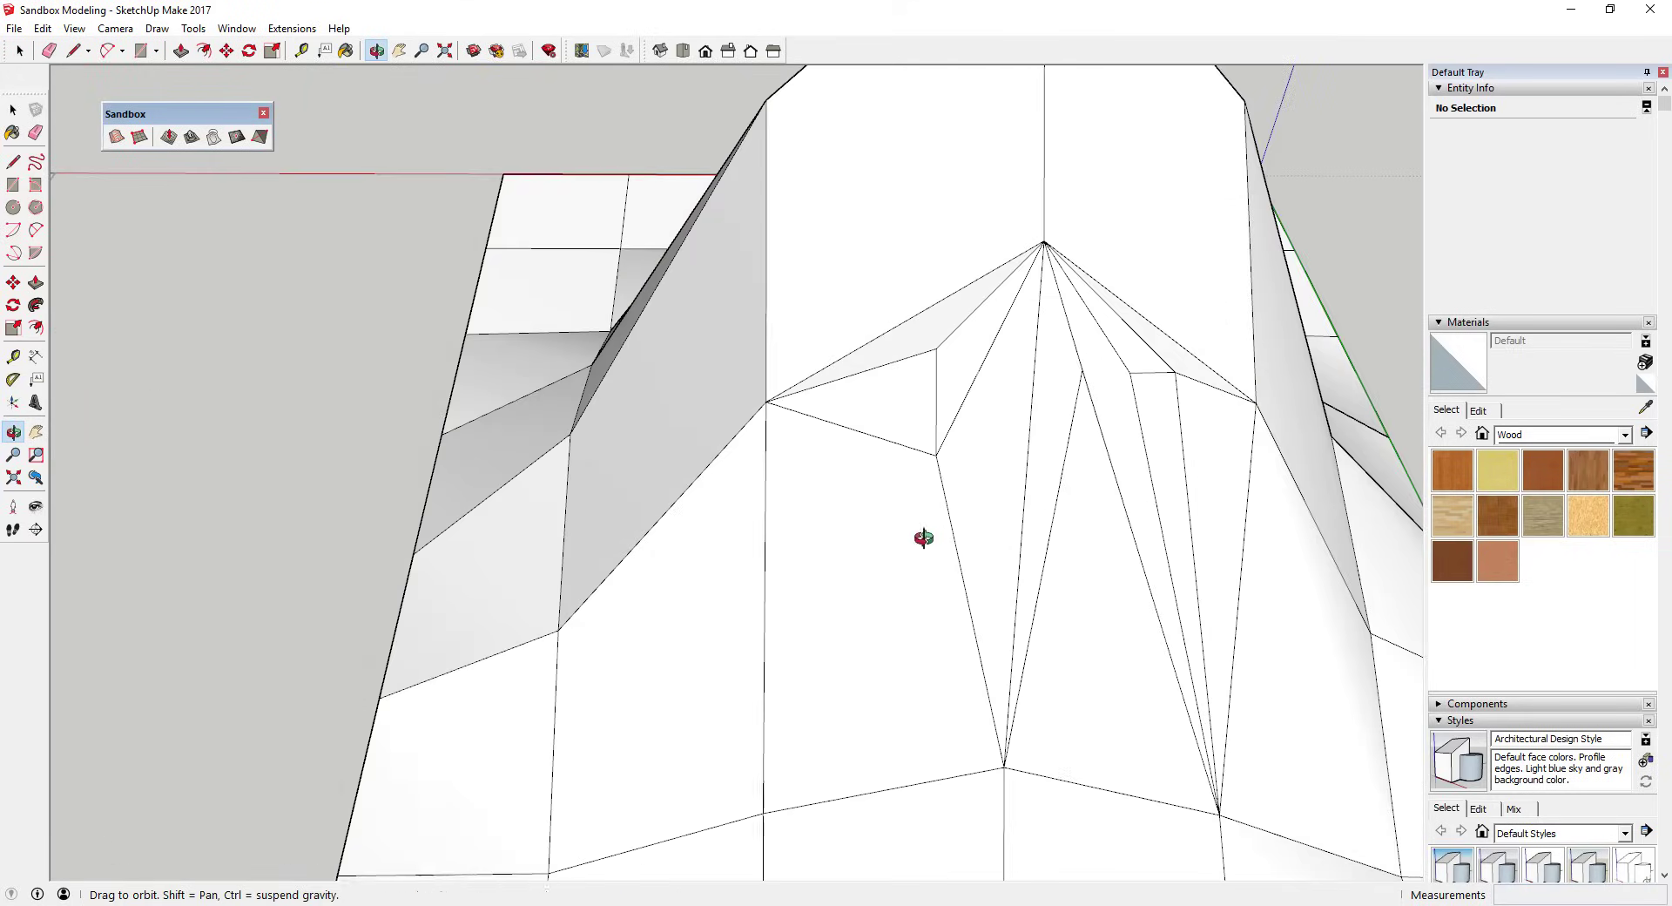
# Add five offset vertices along the right ridge and an adjoining face
pyautogui.click(1145, 358)
pyautogui.click(1132, 353)
pyautogui.click(1095, 338)
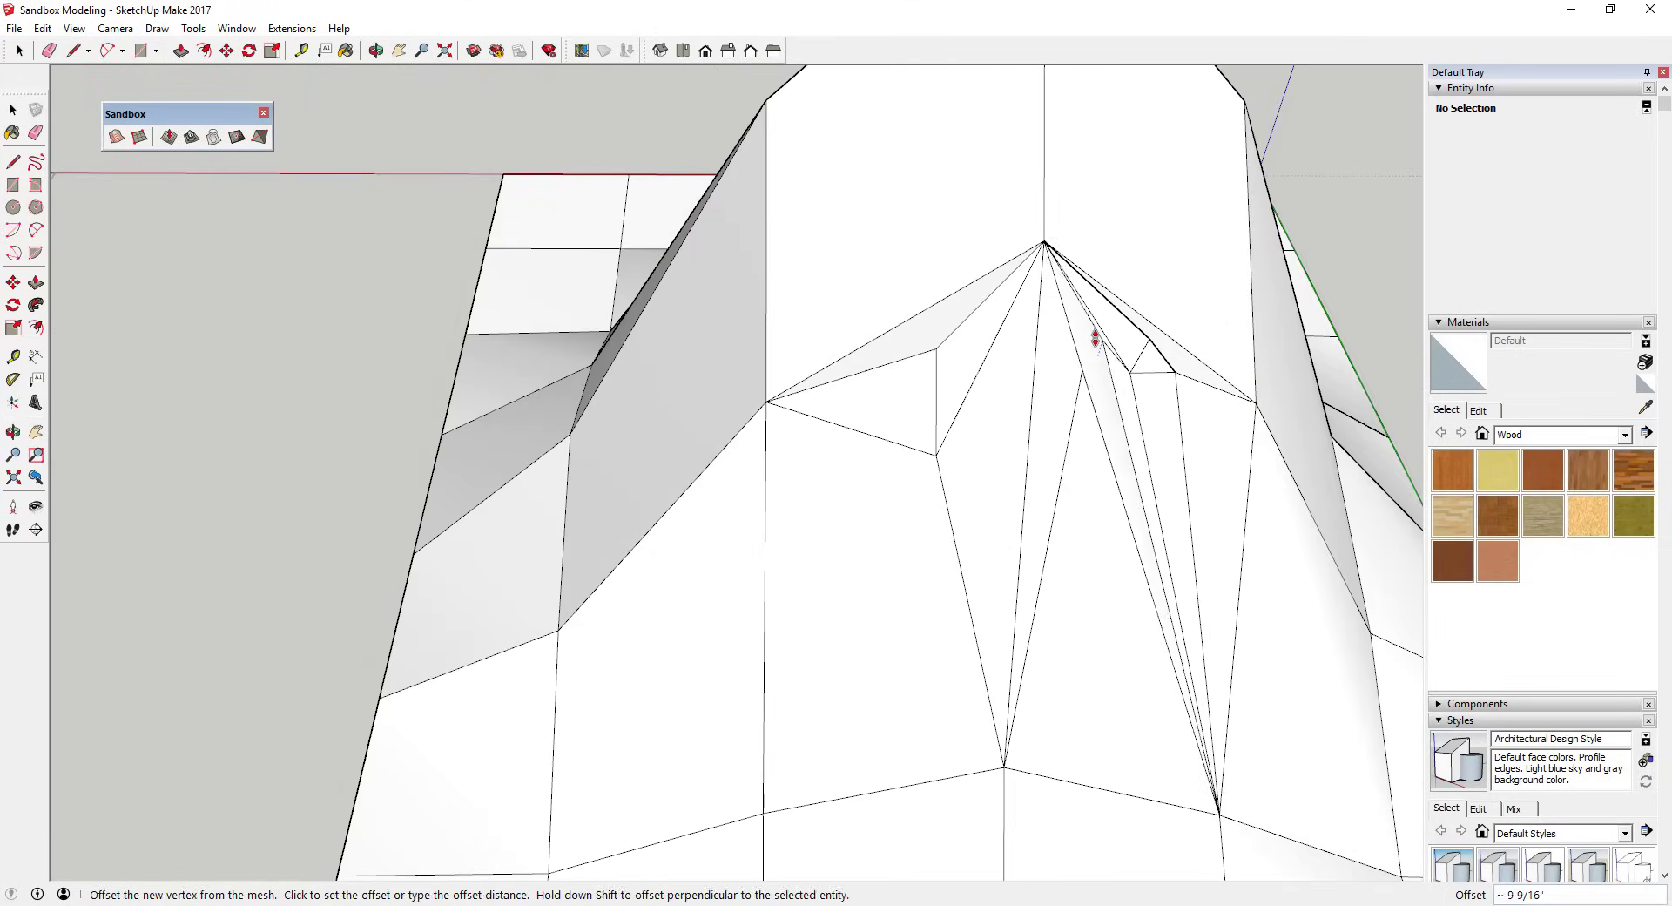
pyautogui.click(1062, 361)
pyautogui.click(1056, 349)
pyautogui.click(1064, 353)
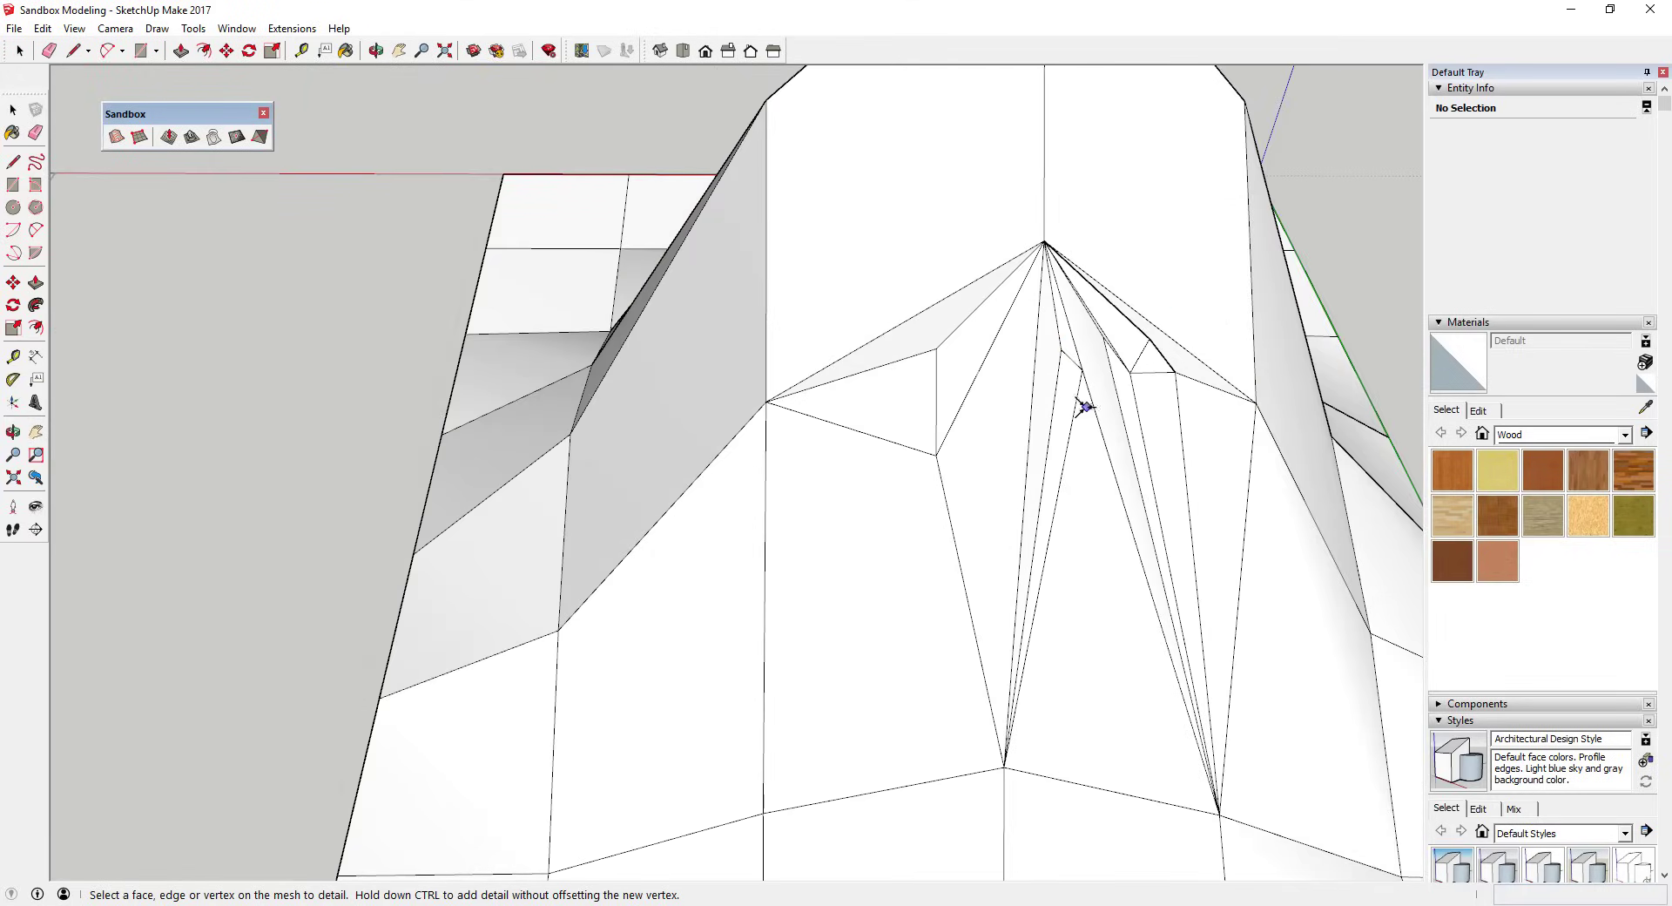
pyautogui.click(1086, 408)
pyautogui.click(1104, 459)
pyautogui.moveTo(1104, 459); pyautogui.dragTo(1104, 305, button='middle')
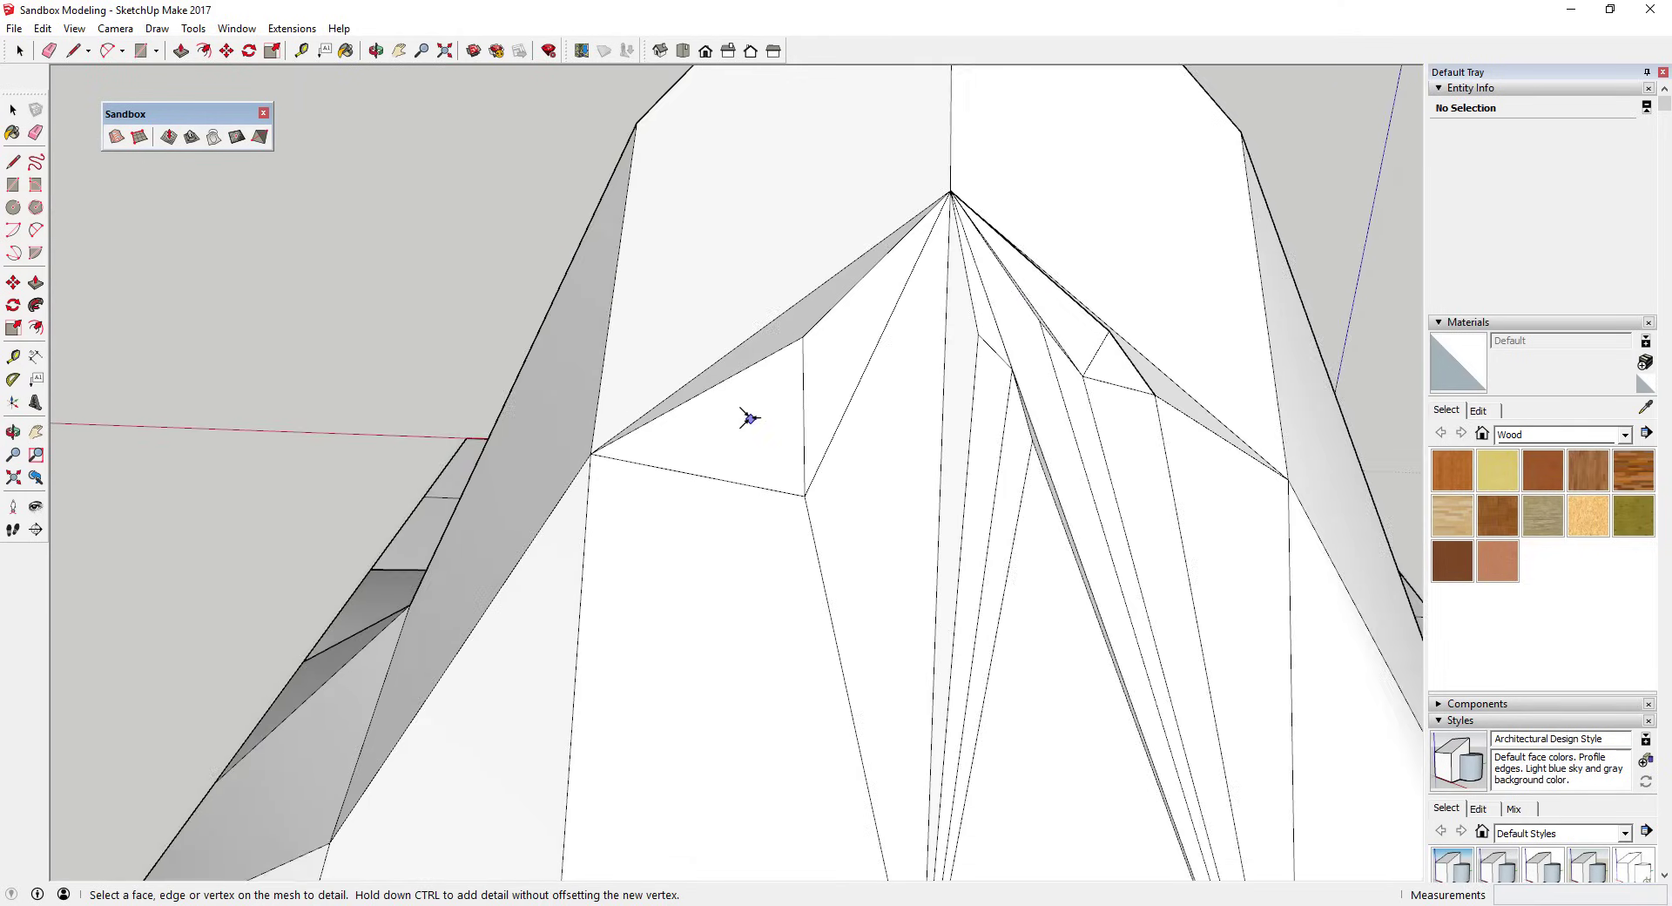
pyautogui.moveTo(748, 418); pyautogui.dragTo(1123, 418, button='middle')
pyautogui.click(653, 291)
pyautogui.click(657, 239)
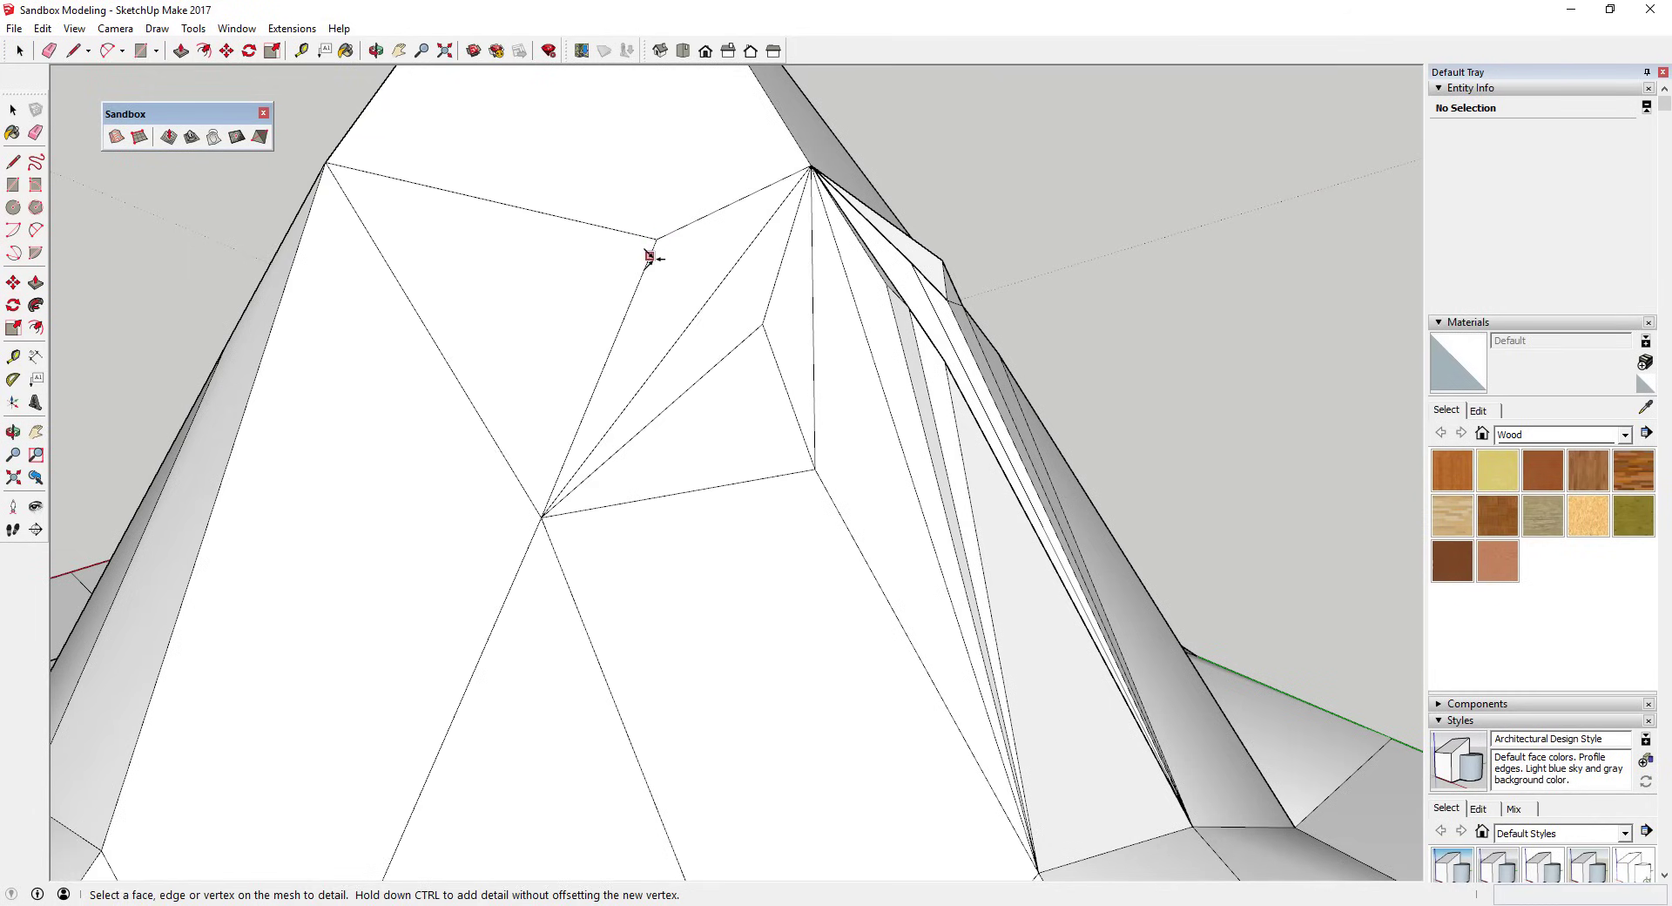
# Add three offset vertices near the summit and on the right ridge
pyautogui.moveTo(649, 257); pyautogui.dragTo(626, 411, button='middle')
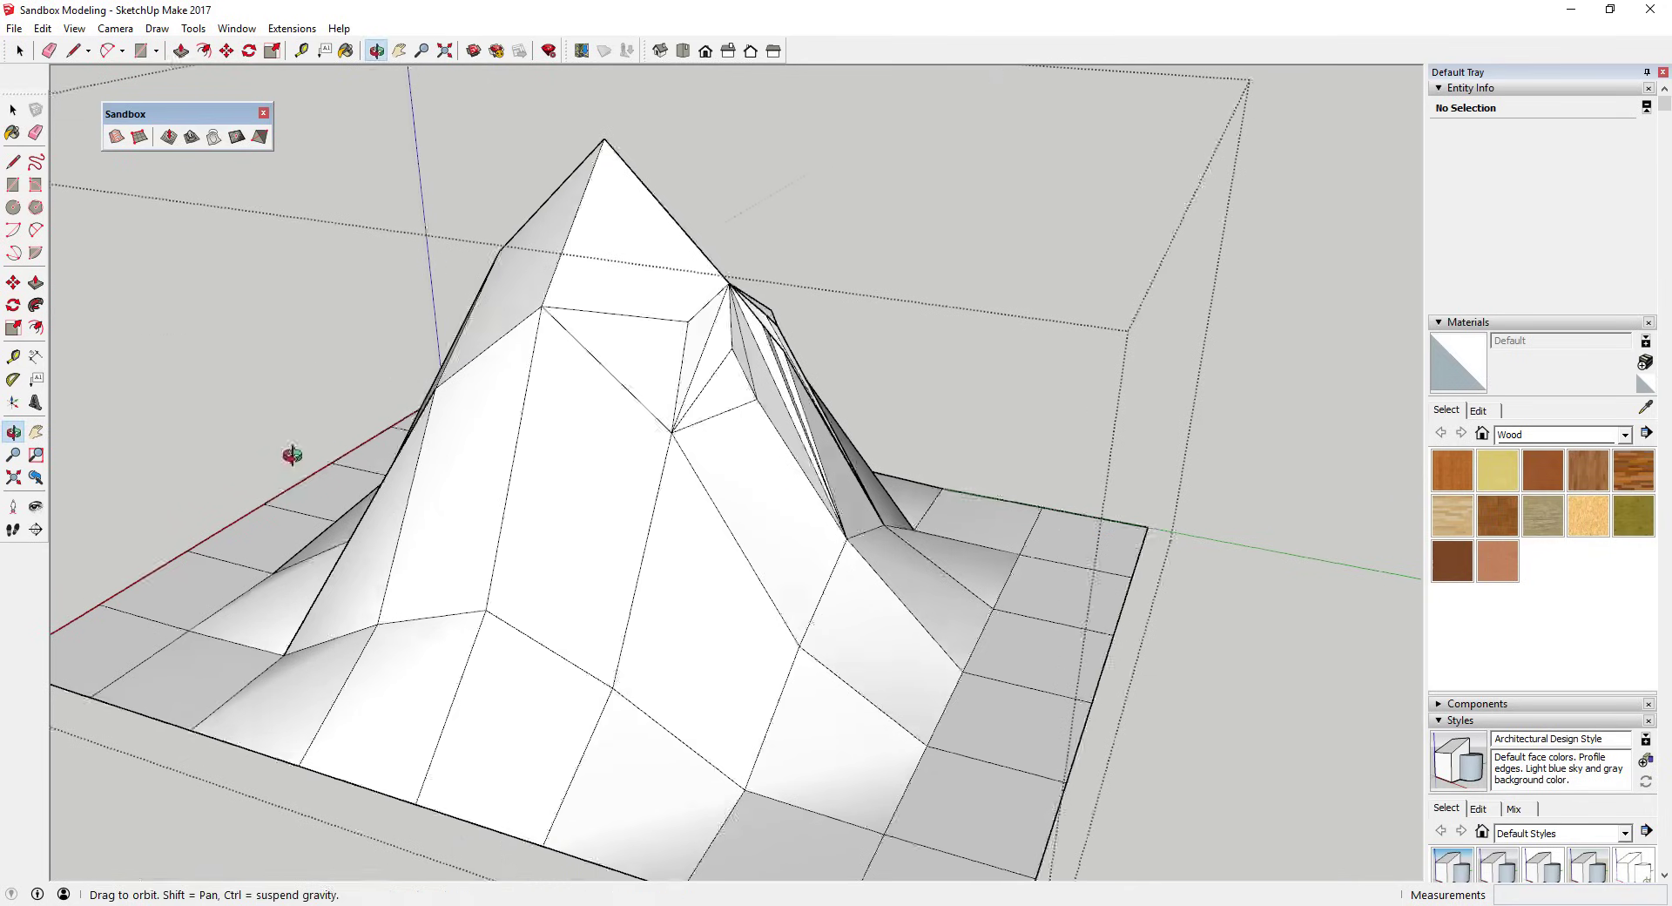
pyautogui.moveTo(288, 455); pyautogui.dragTo(783, 316, button='middle')
pyautogui.moveTo(492, 458); pyautogui.dragTo(478, 509, button='middle')
pyautogui.scroll(3, 482, 511)
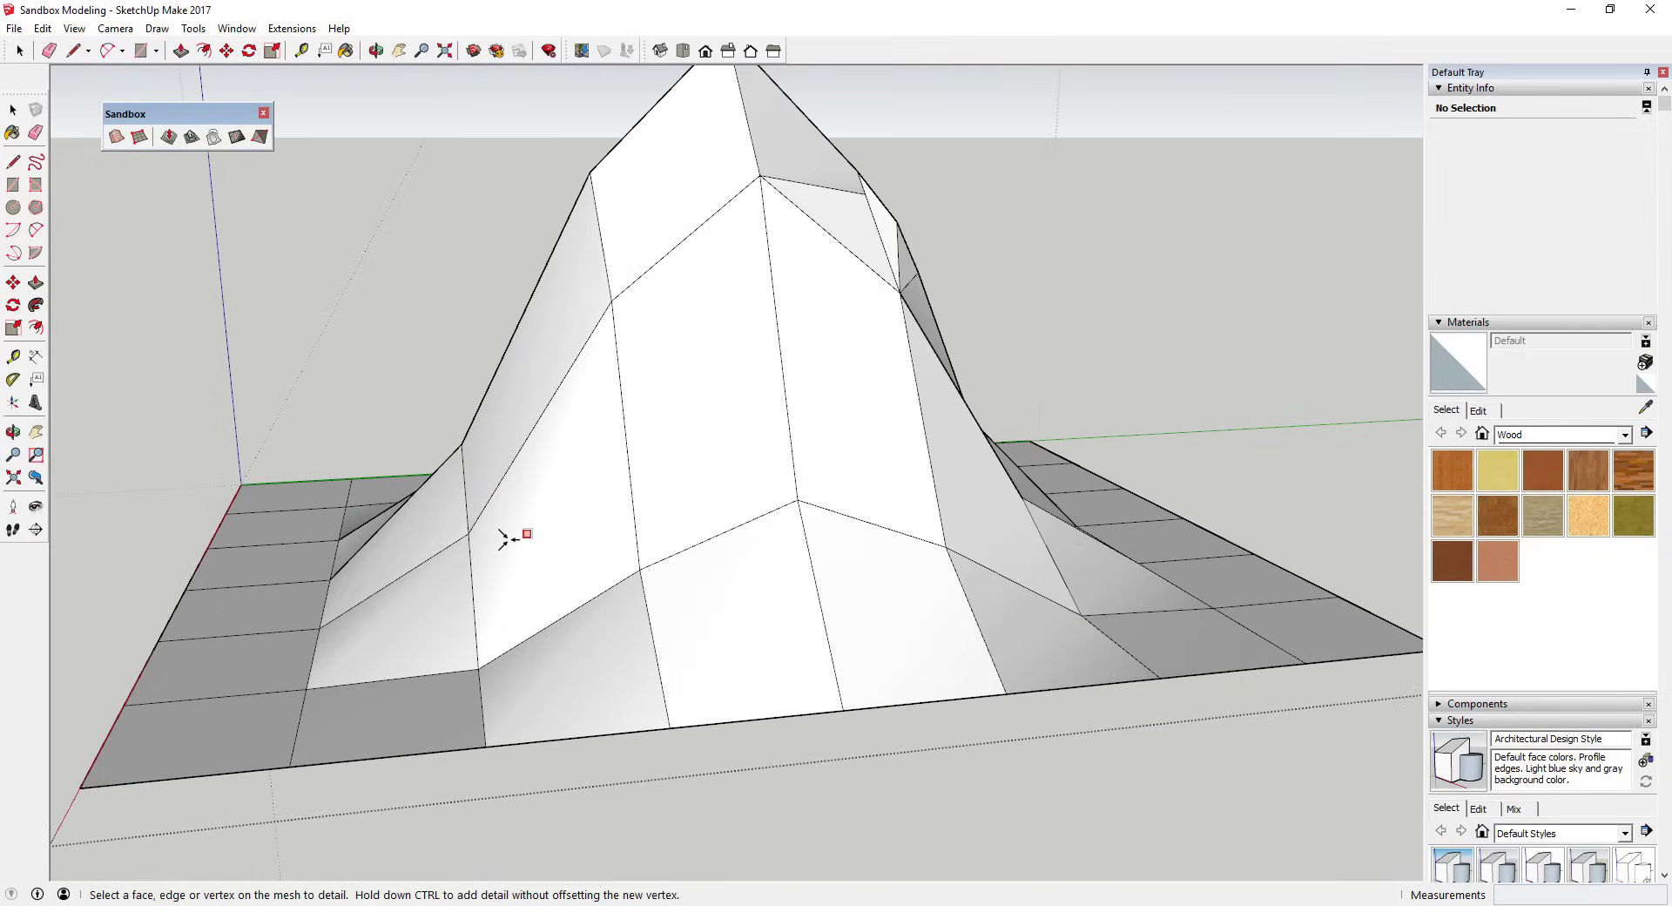
pyautogui.scroll(-5, 738, 441)
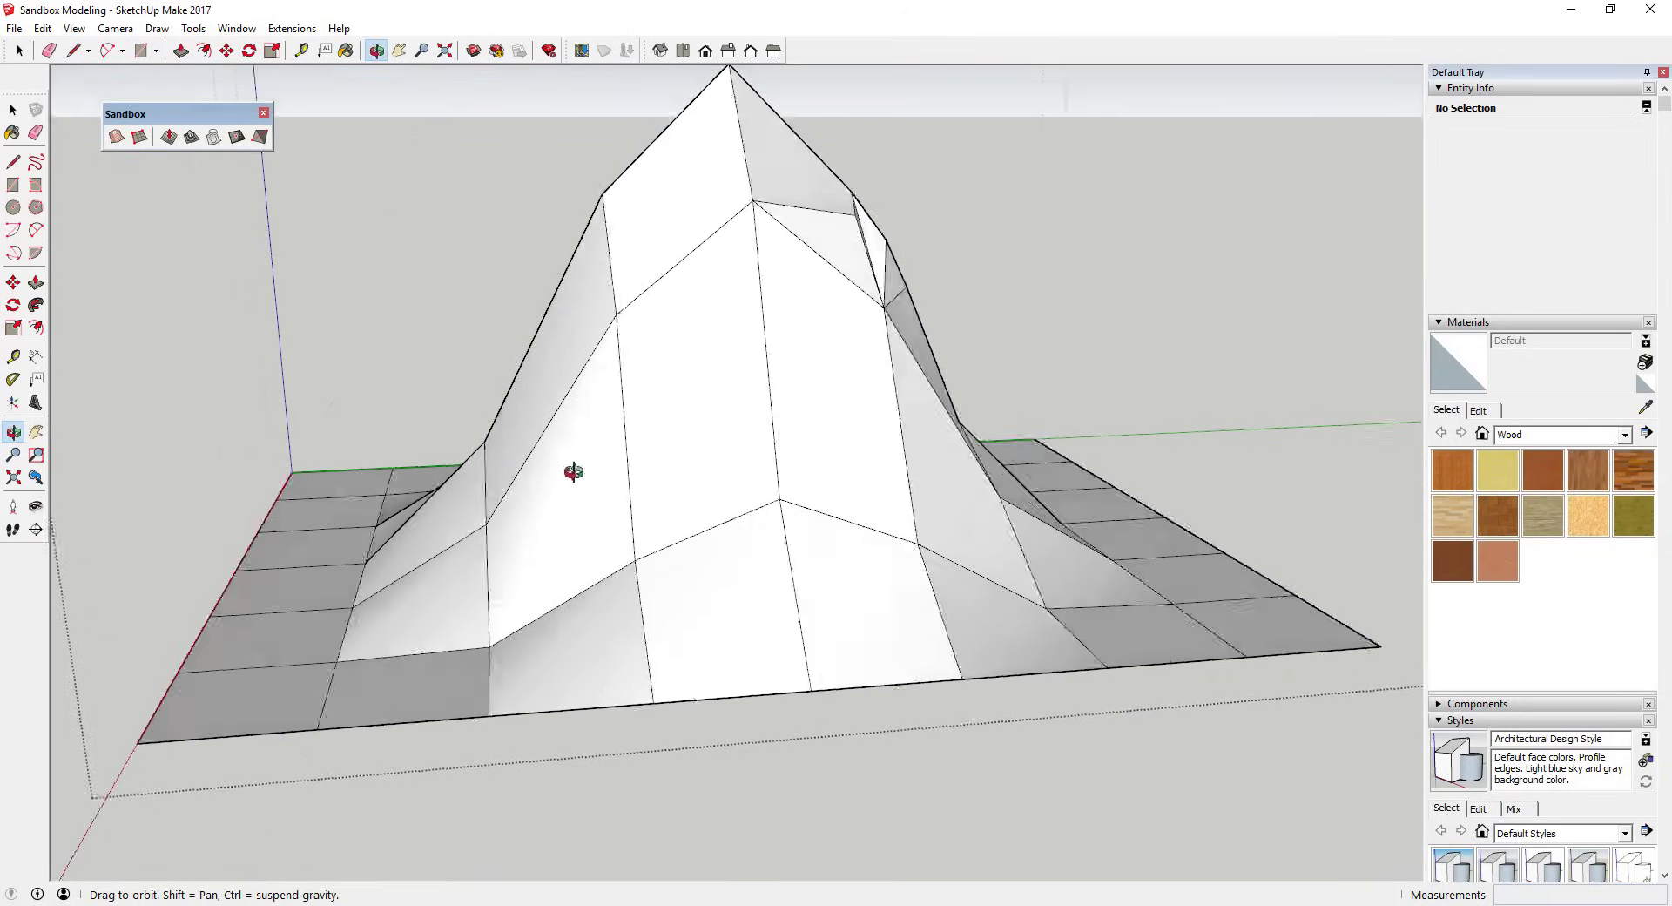
pyautogui.moveTo(676, 474); pyautogui.dragTo(666, 231, button='middle')
pyautogui.click(687, 261)
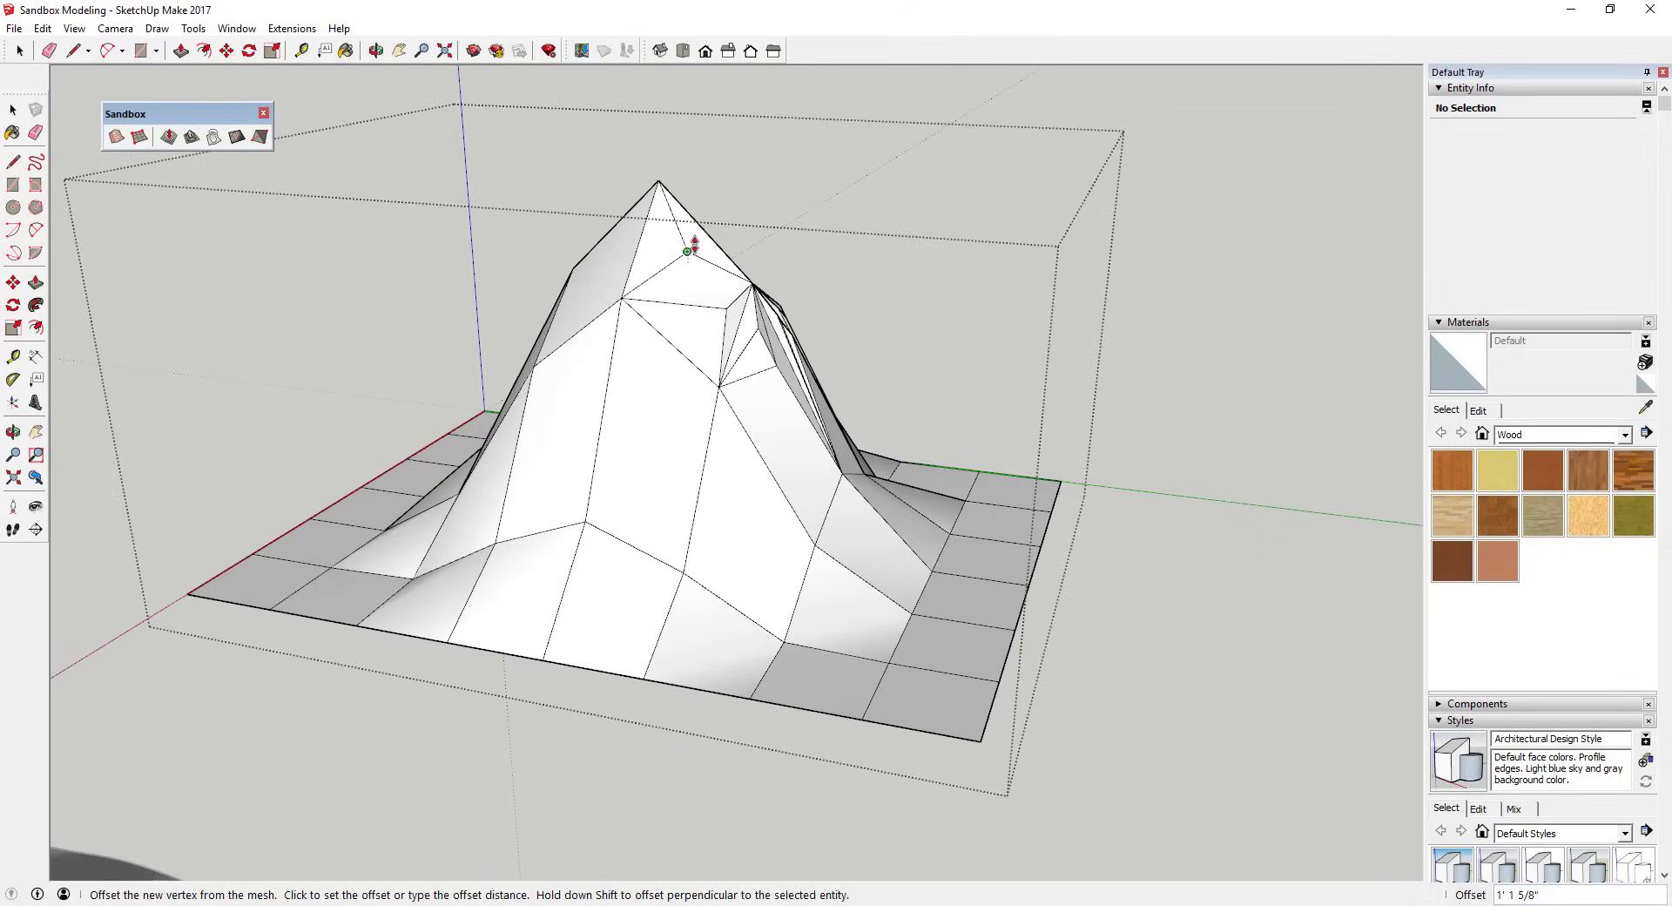
pyautogui.click(690, 244)
pyautogui.click(704, 269)
pyautogui.click(711, 260)
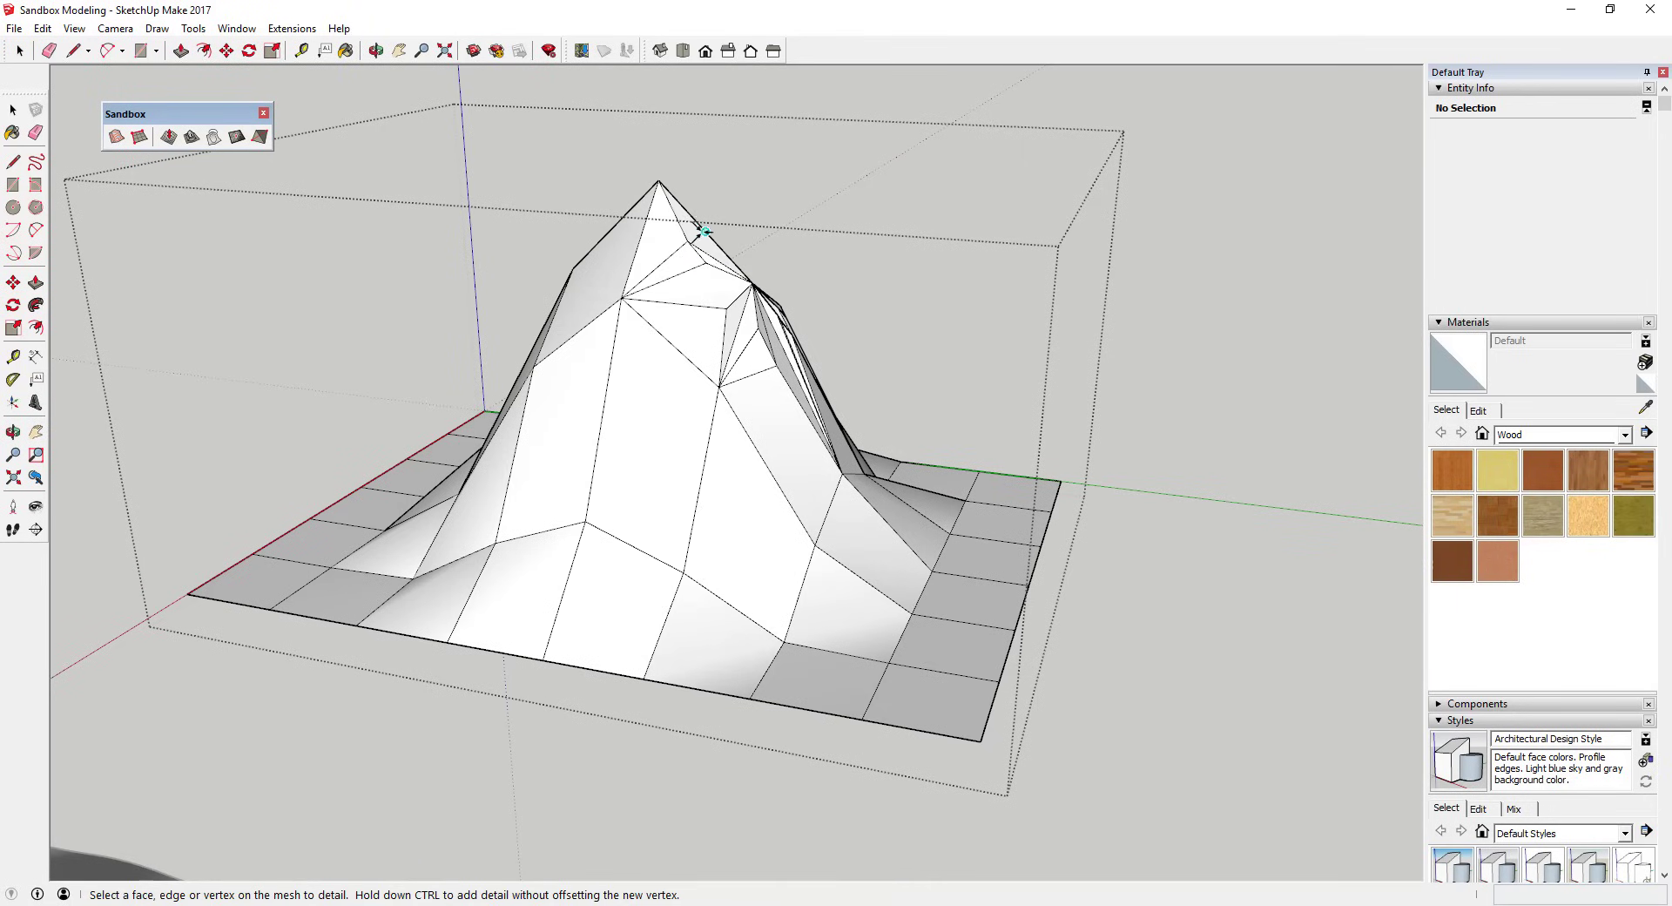
pyautogui.scroll(1, 688, 240)
pyautogui.click(704, 227)
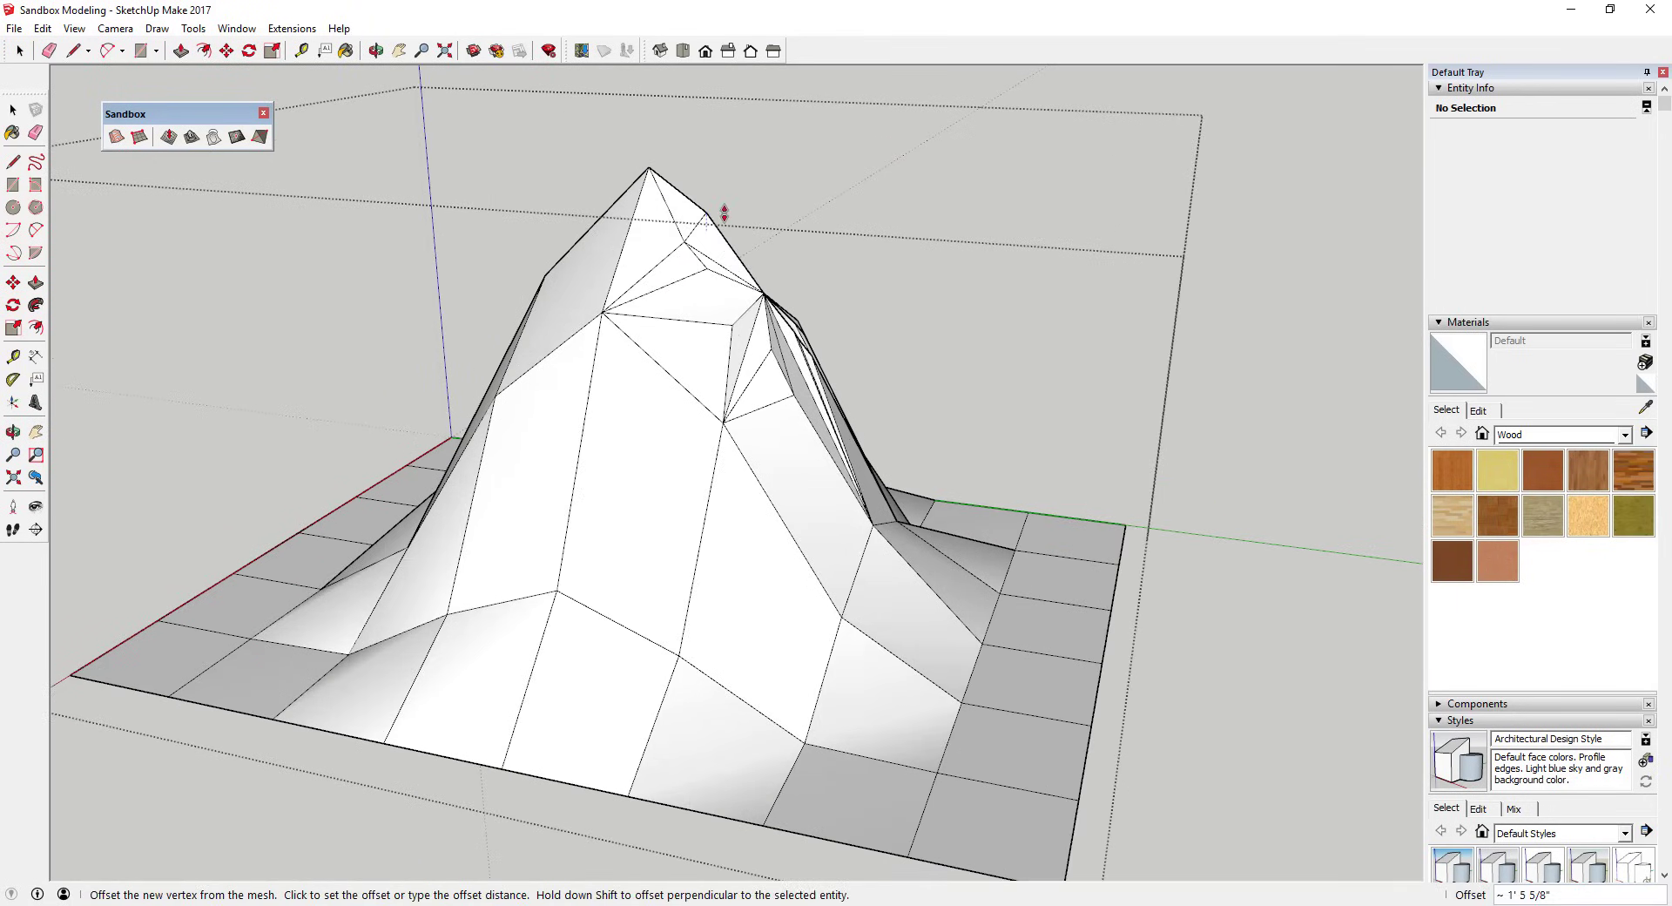
pyautogui.click(724, 217)
# Add further offset vertices lower down the right ridge
pyautogui.moveTo(723, 218); pyautogui.dragTo(523, 277, button='middle')
pyautogui.scroll(2, 709, 259)
pyautogui.click(697, 268)
pyautogui.click(718, 282)
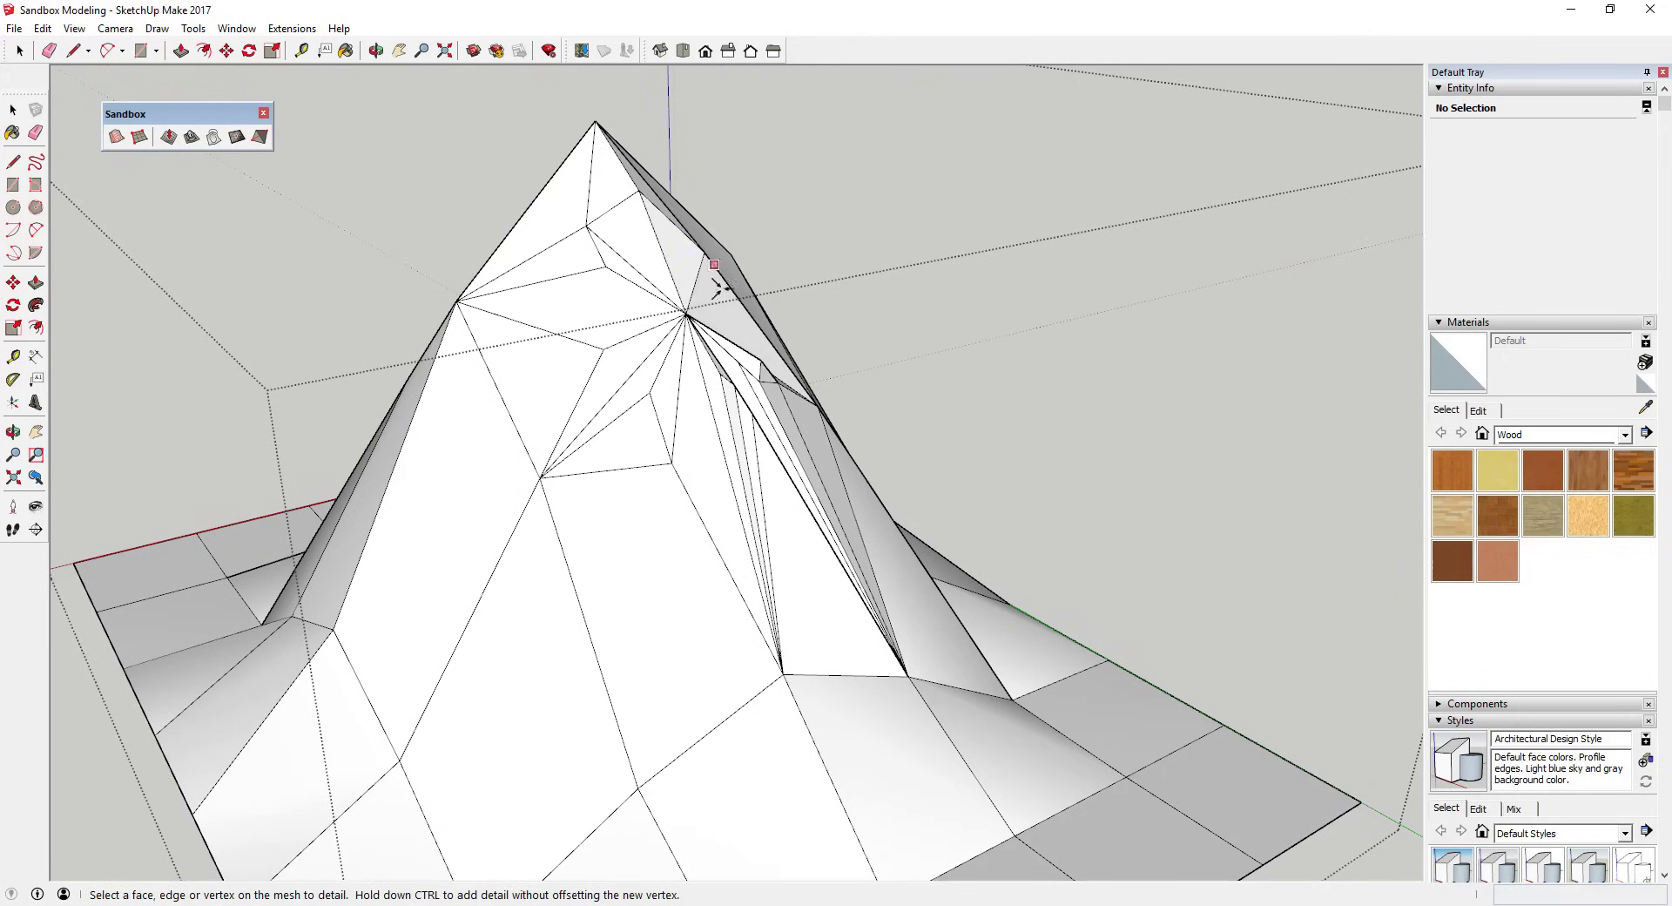
pyautogui.moveTo(696, 315); pyautogui.dragTo(772, 436, button='middle')
pyautogui.click(838, 572)
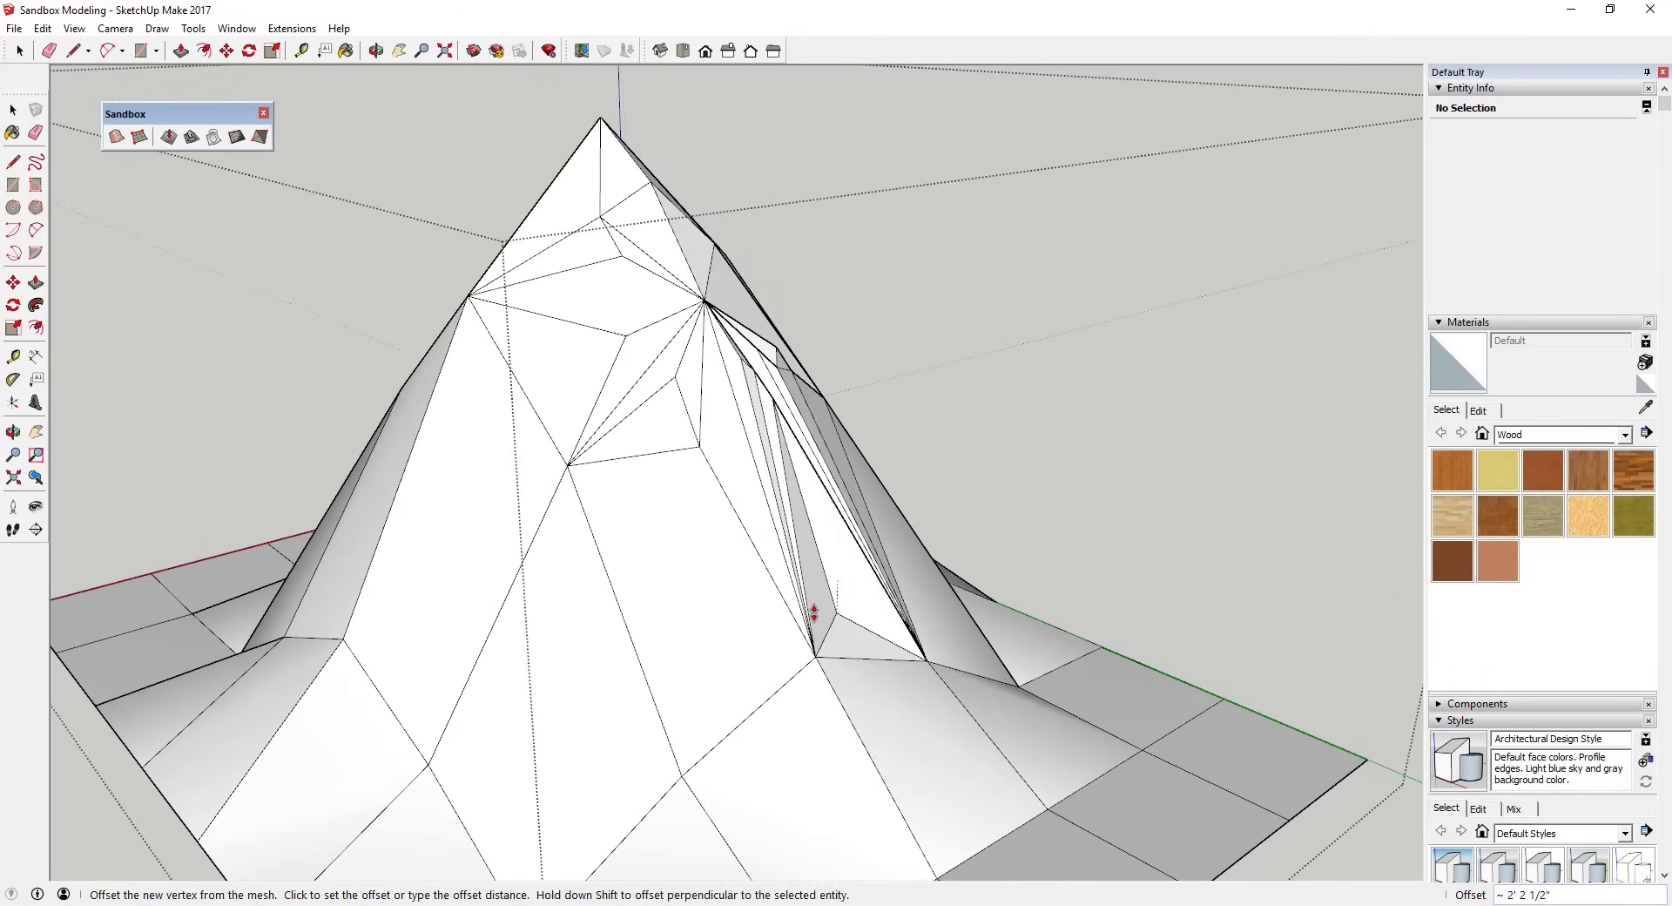
pyautogui.moveTo(818, 601); pyautogui.dragTo(957, 582, button='middle')
pyautogui.click(957, 582)
pyautogui.click(956, 514)
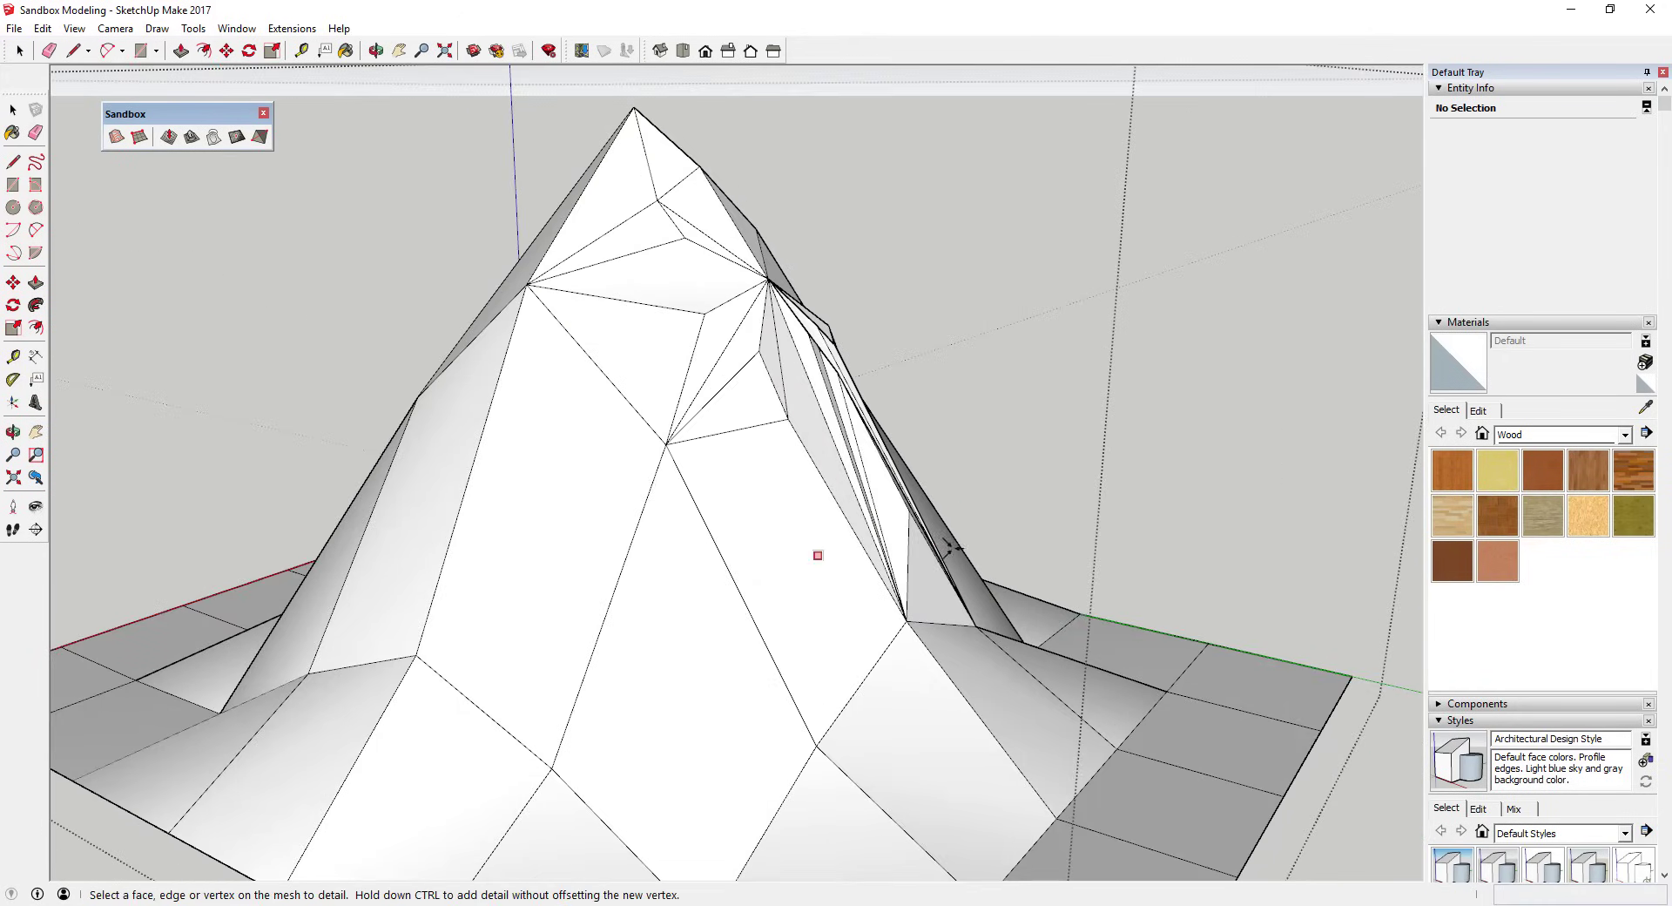
pyautogui.moveTo(818, 554); pyautogui.dragTo(719, 395, button='middle')
pyautogui.press('space')
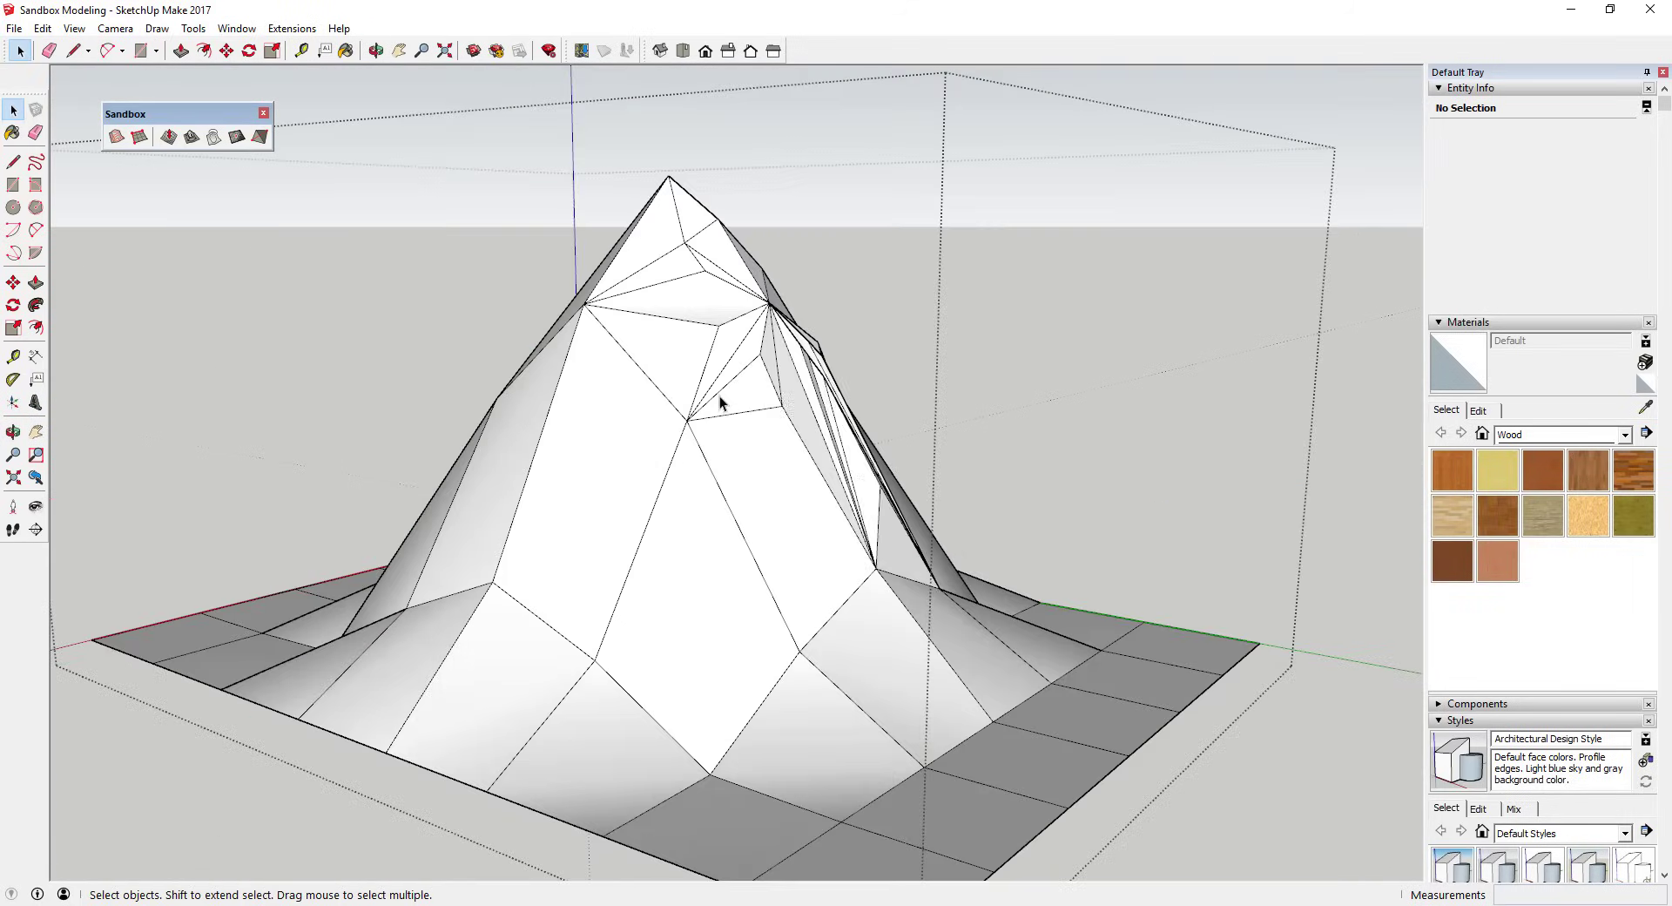
pyautogui.hotkey('ctrl', 'z')
pyautogui.hotkey('ctrl', 'z')
pyautogui.hotkey('ctrl', 'z')
pyautogui.hotkey('ctrl', 'z')
pyautogui.hotkey('ctrl', 'z')
pyautogui.hotkey('ctrl', 'z')
pyautogui.hotkey('ctrl', 'z')
pyautogui.hotkey('ctrl', 'z')
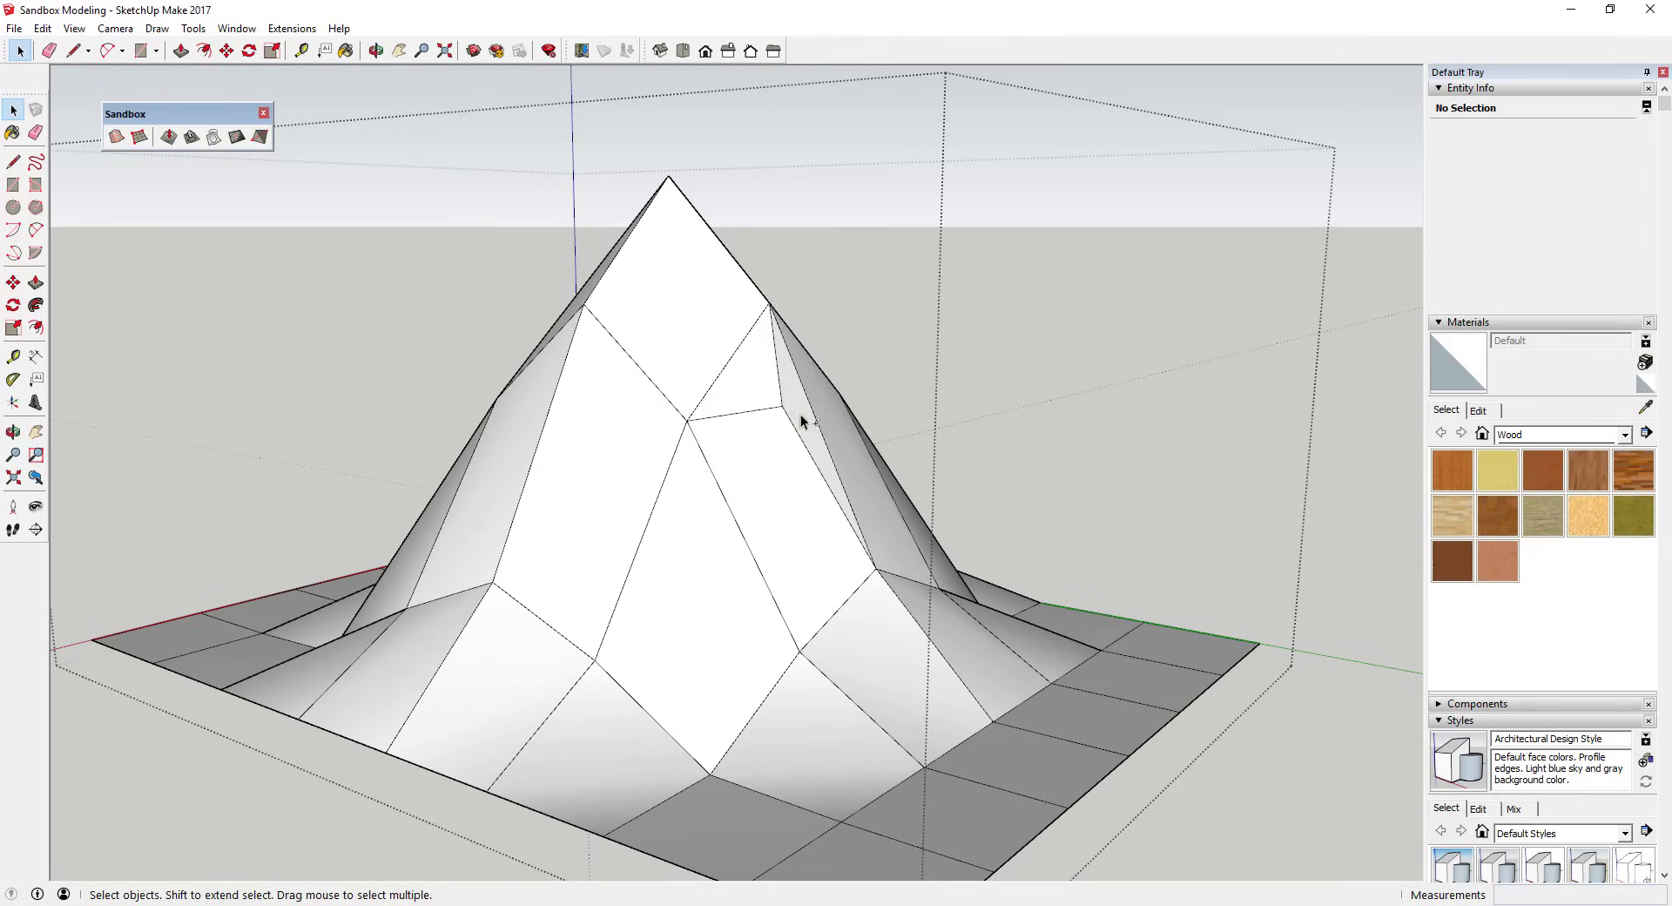
pyautogui.click(235, 137)
pyautogui.click(779, 459)
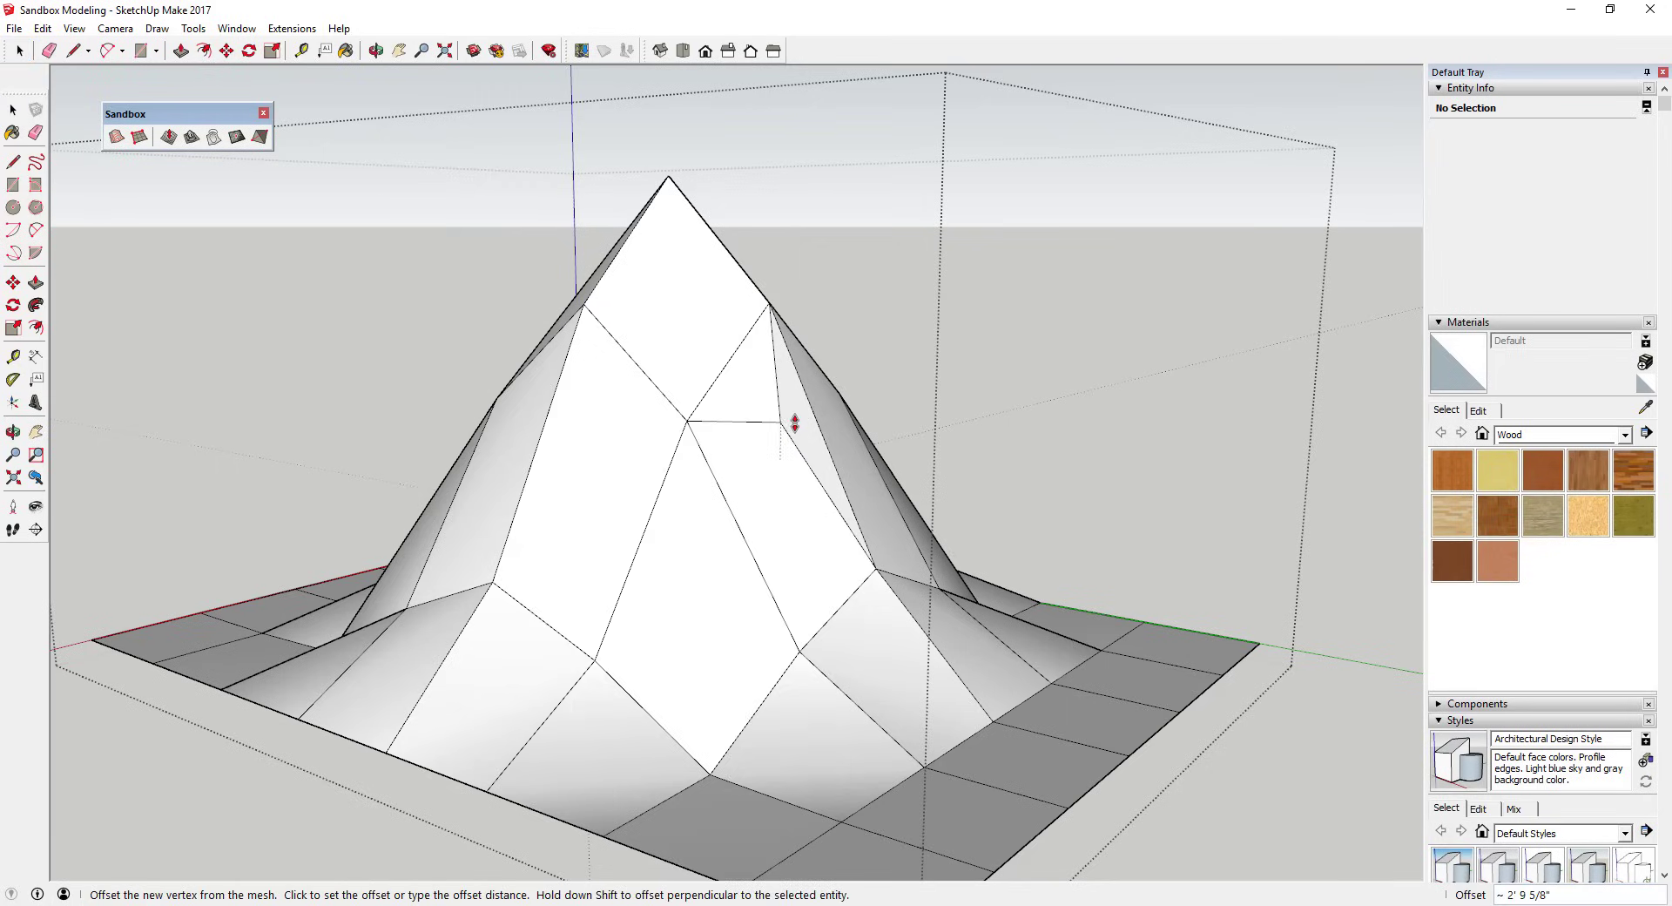
pyautogui.click(789, 422)
pyautogui.click(780, 461)
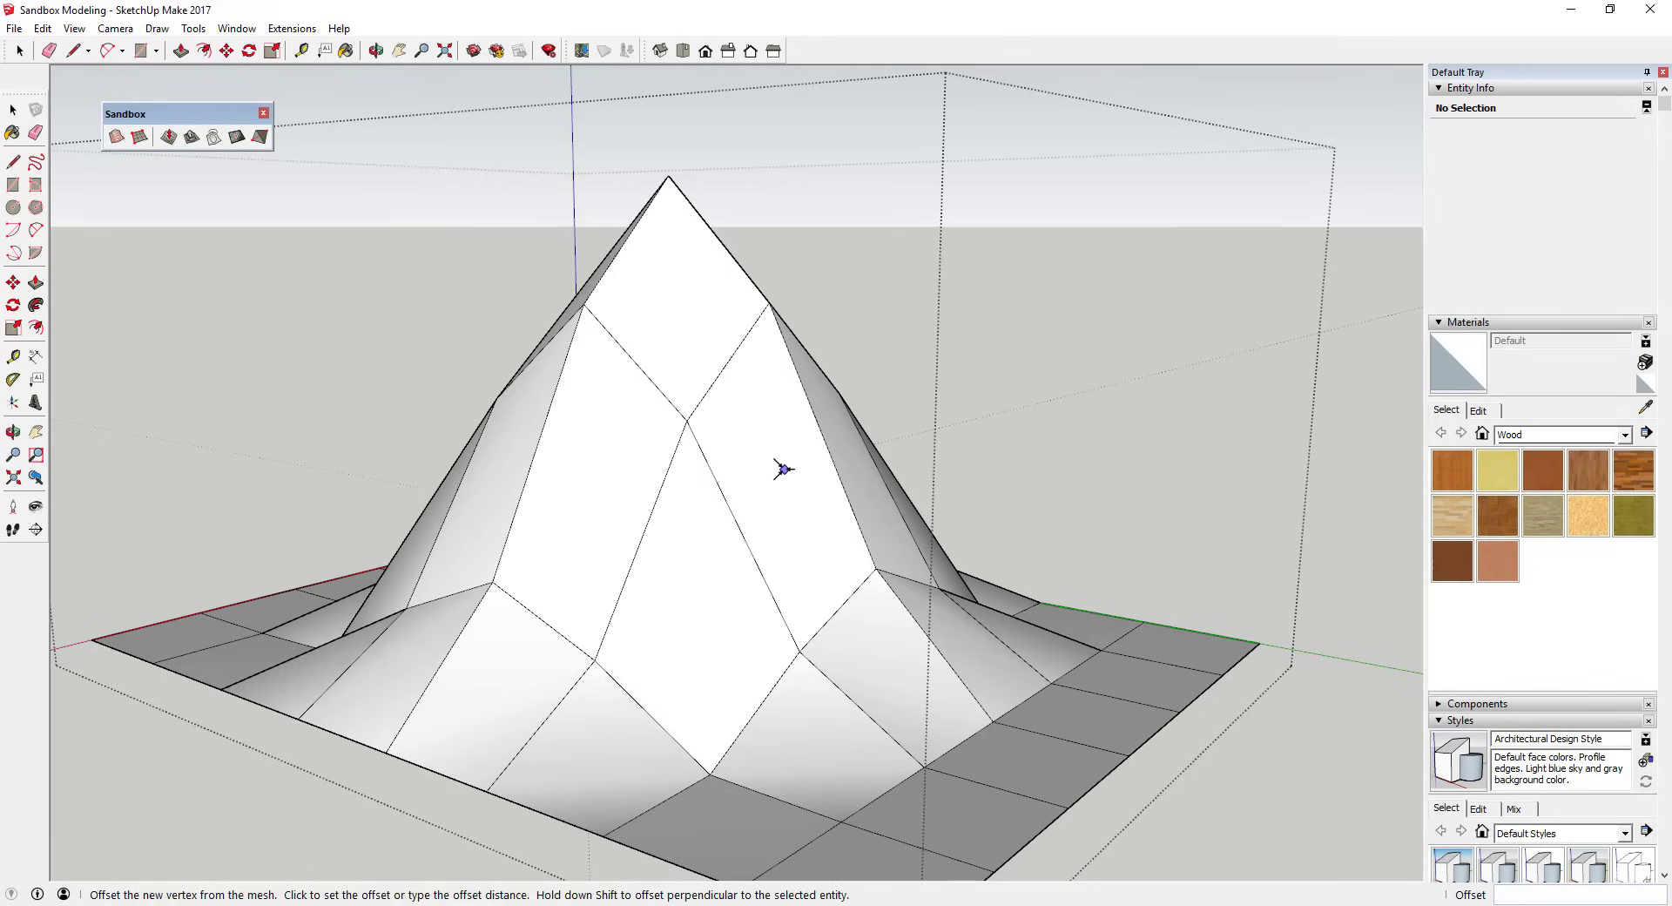
pyautogui.click(791, 470)
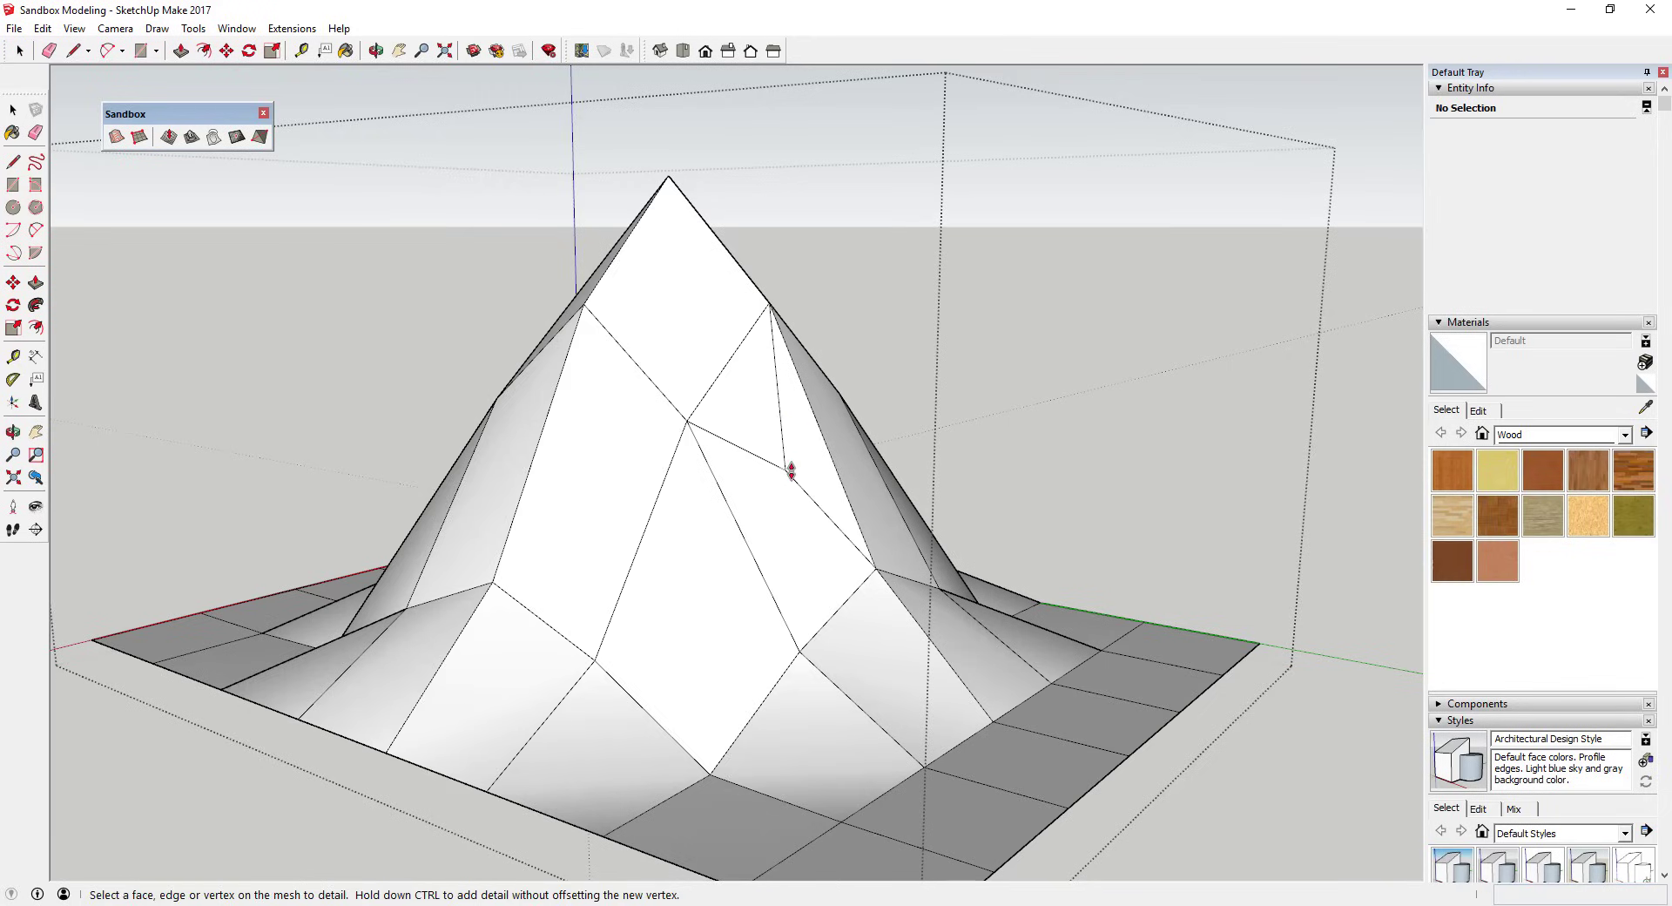
pyautogui.click(849, 451)
pyautogui.moveTo(849, 451); pyautogui.dragTo(784, 474, button='middle')
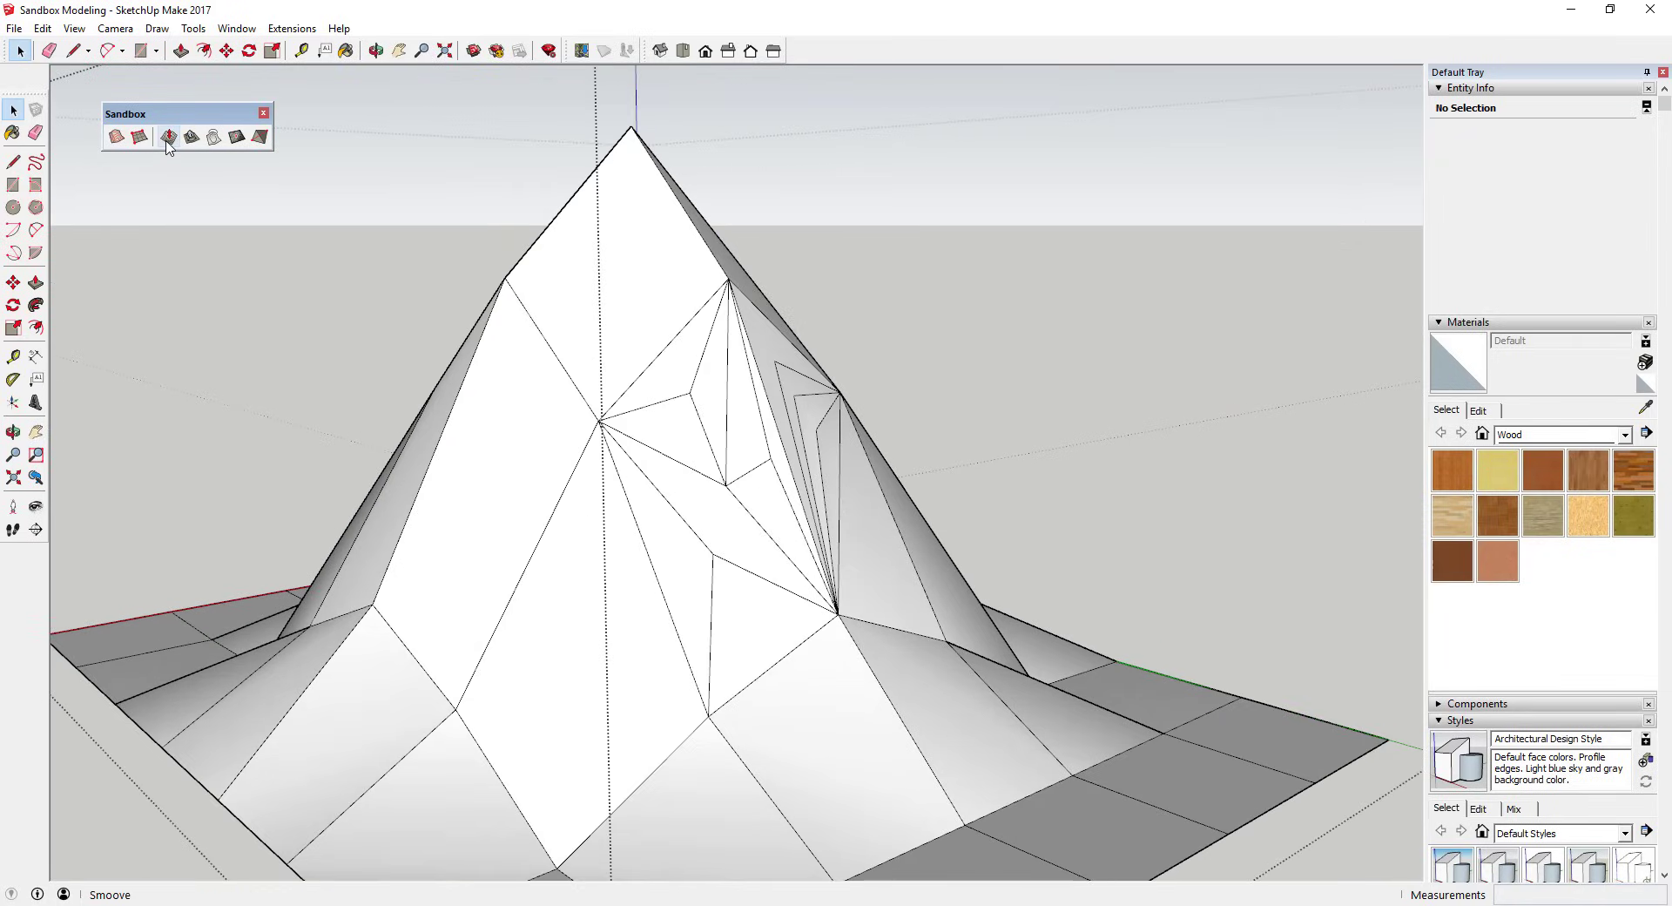
# Smoove several detailed vertices on the right slope with a 7' radius into bumps
pyautogui.click(168, 140)
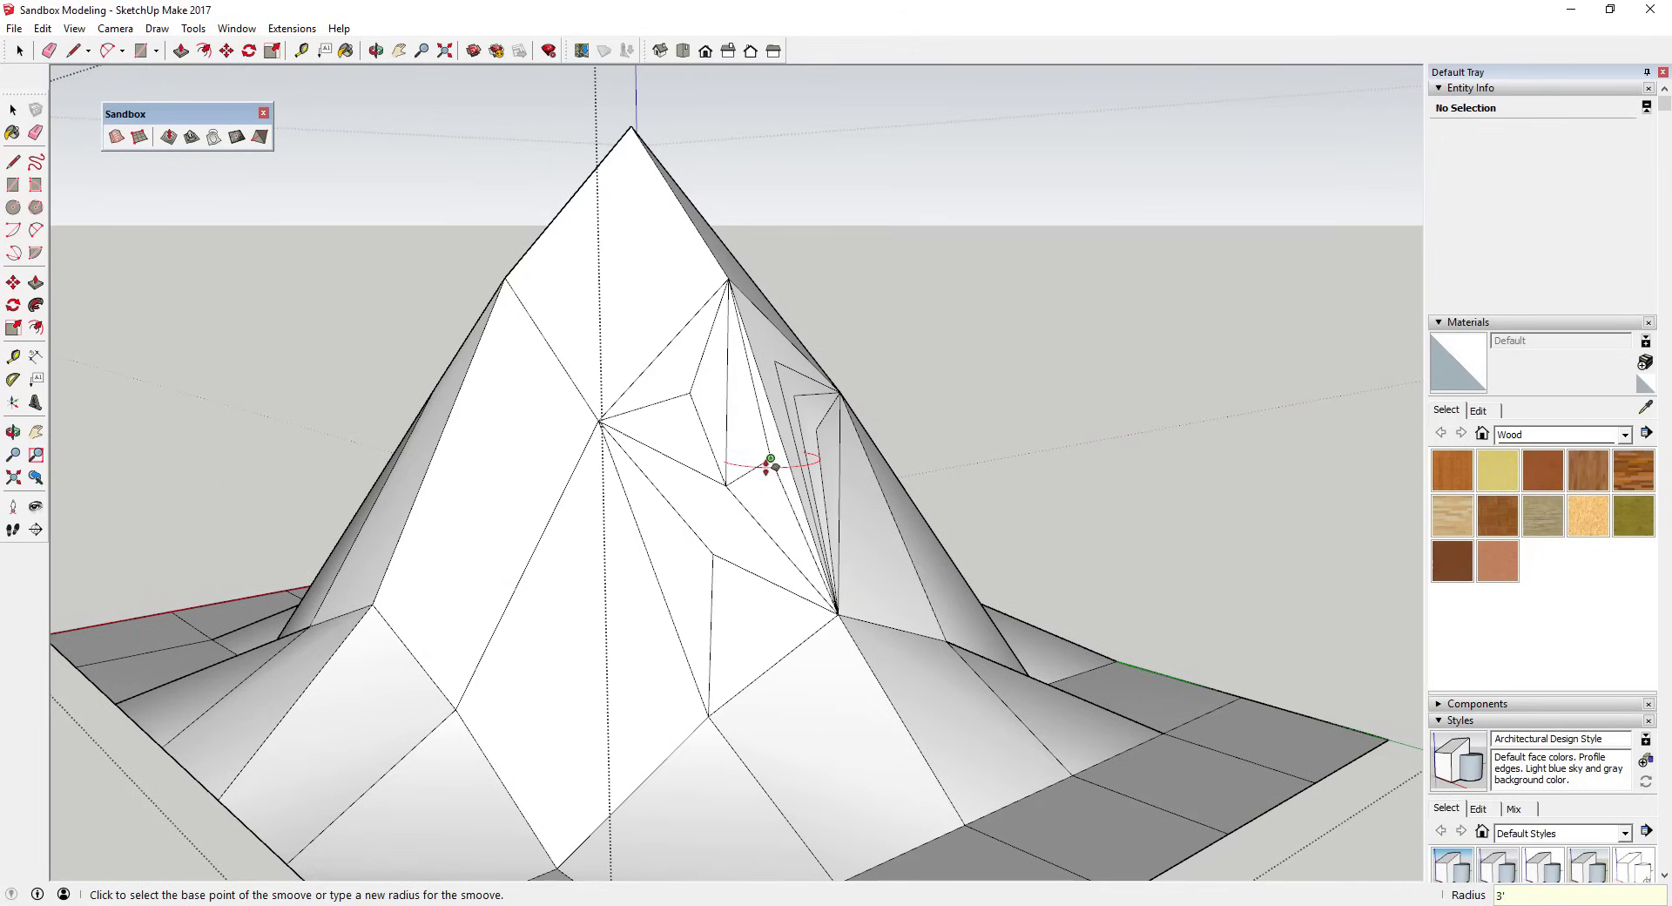
pyautogui.click(771, 460)
pyautogui.click(772, 442)
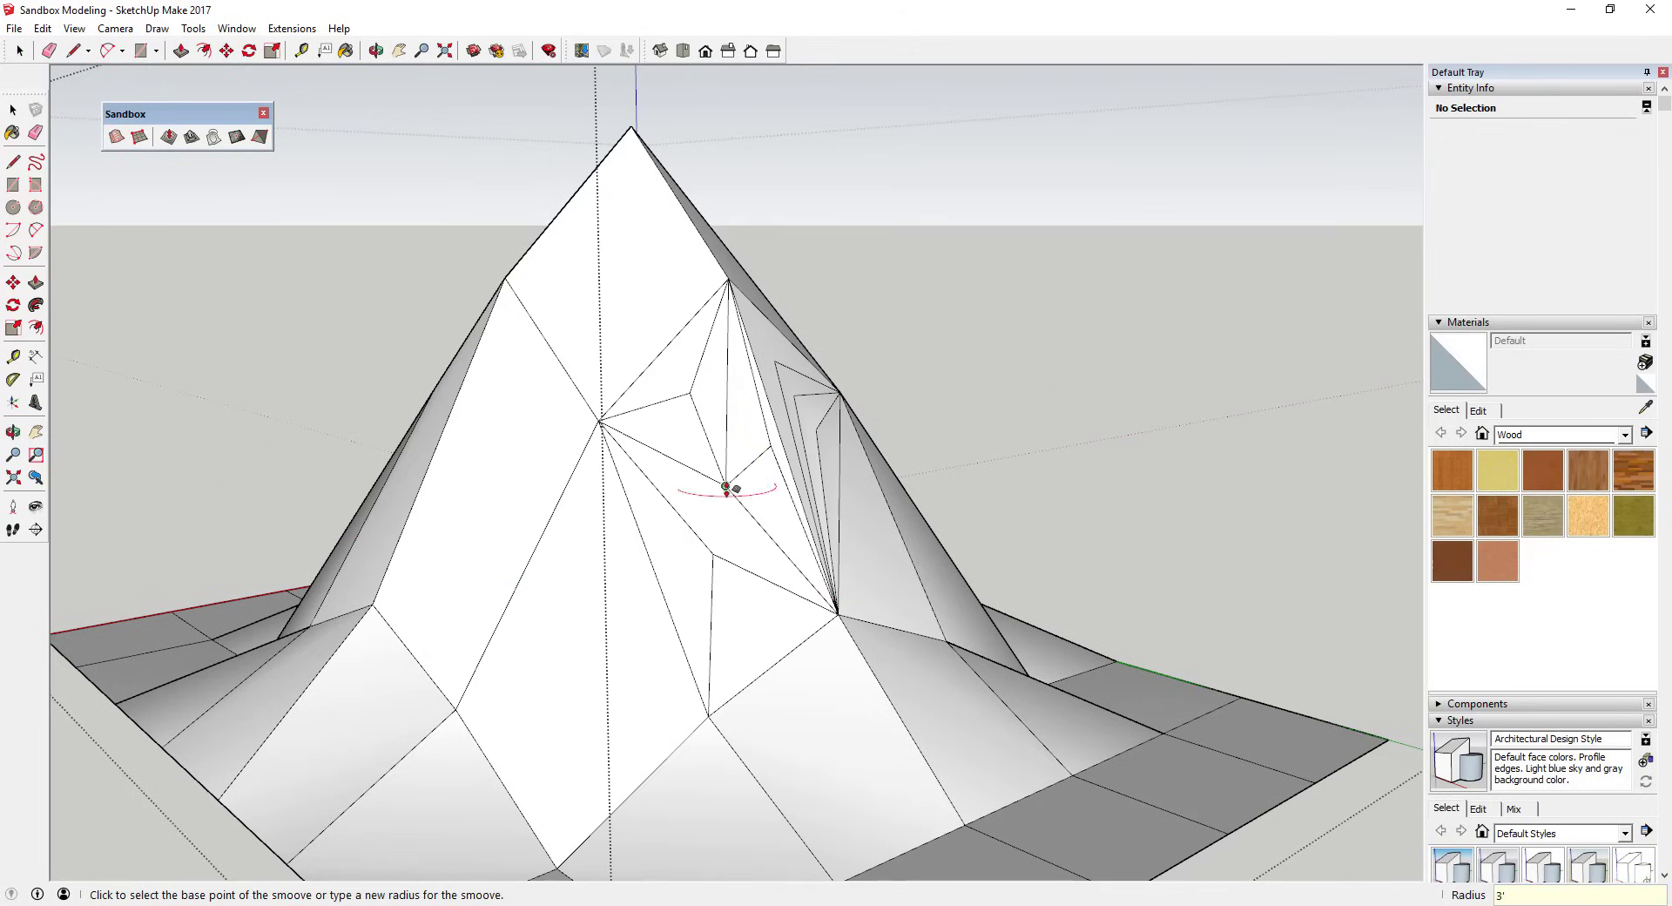
pyautogui.click(727, 488)
pyautogui.click(728, 476)
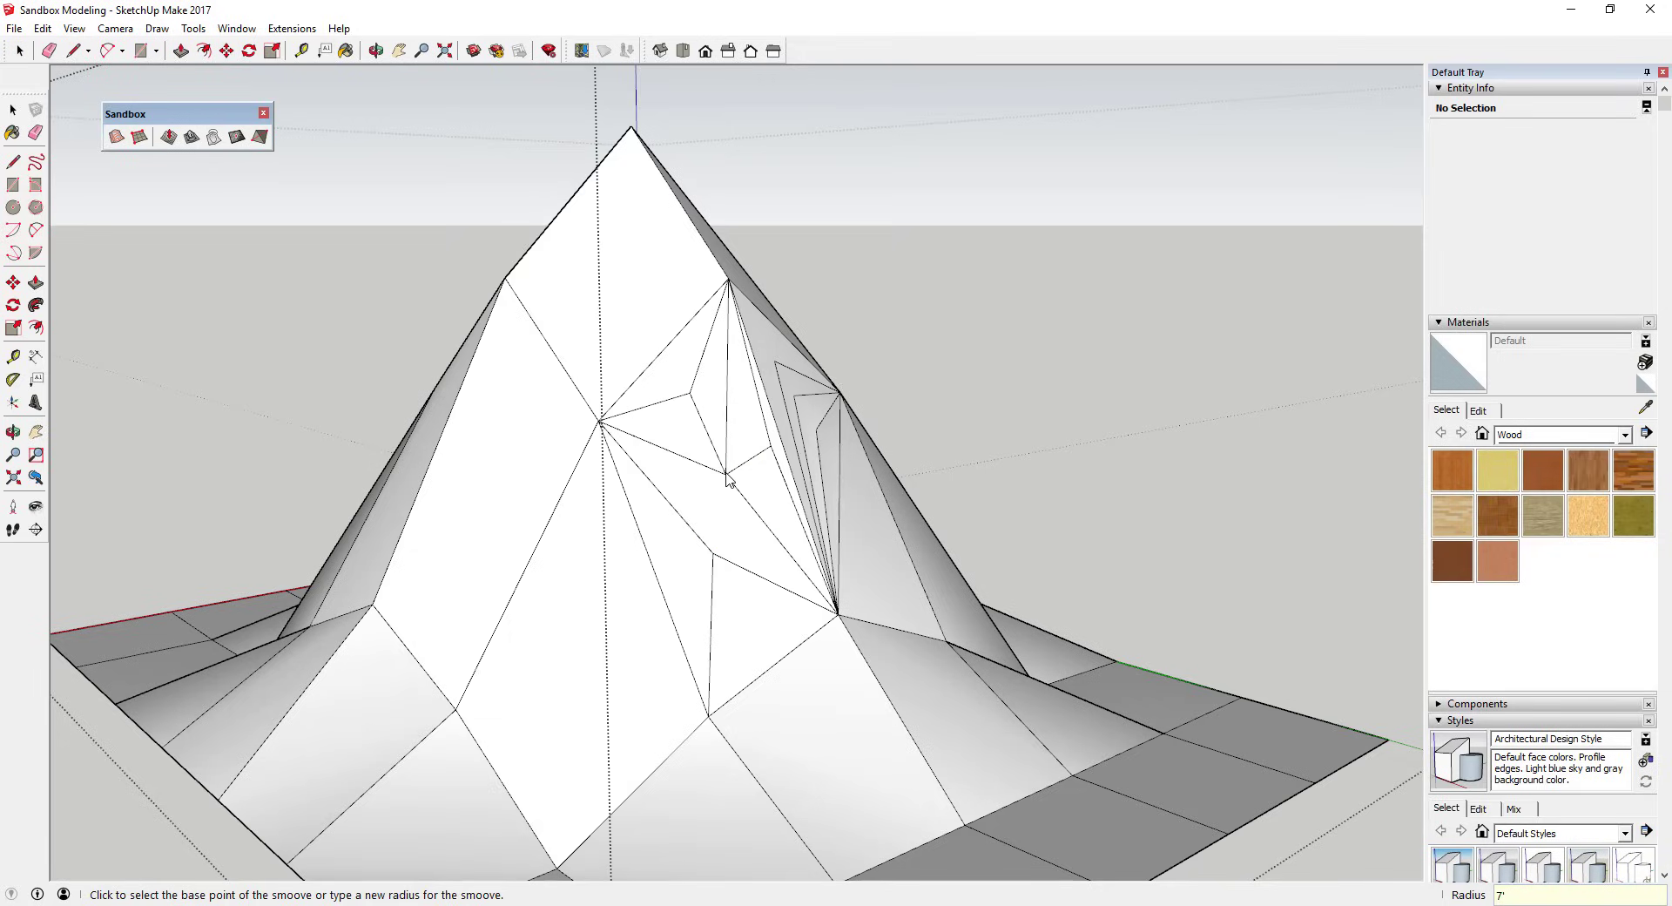
pyautogui.click(725, 475)
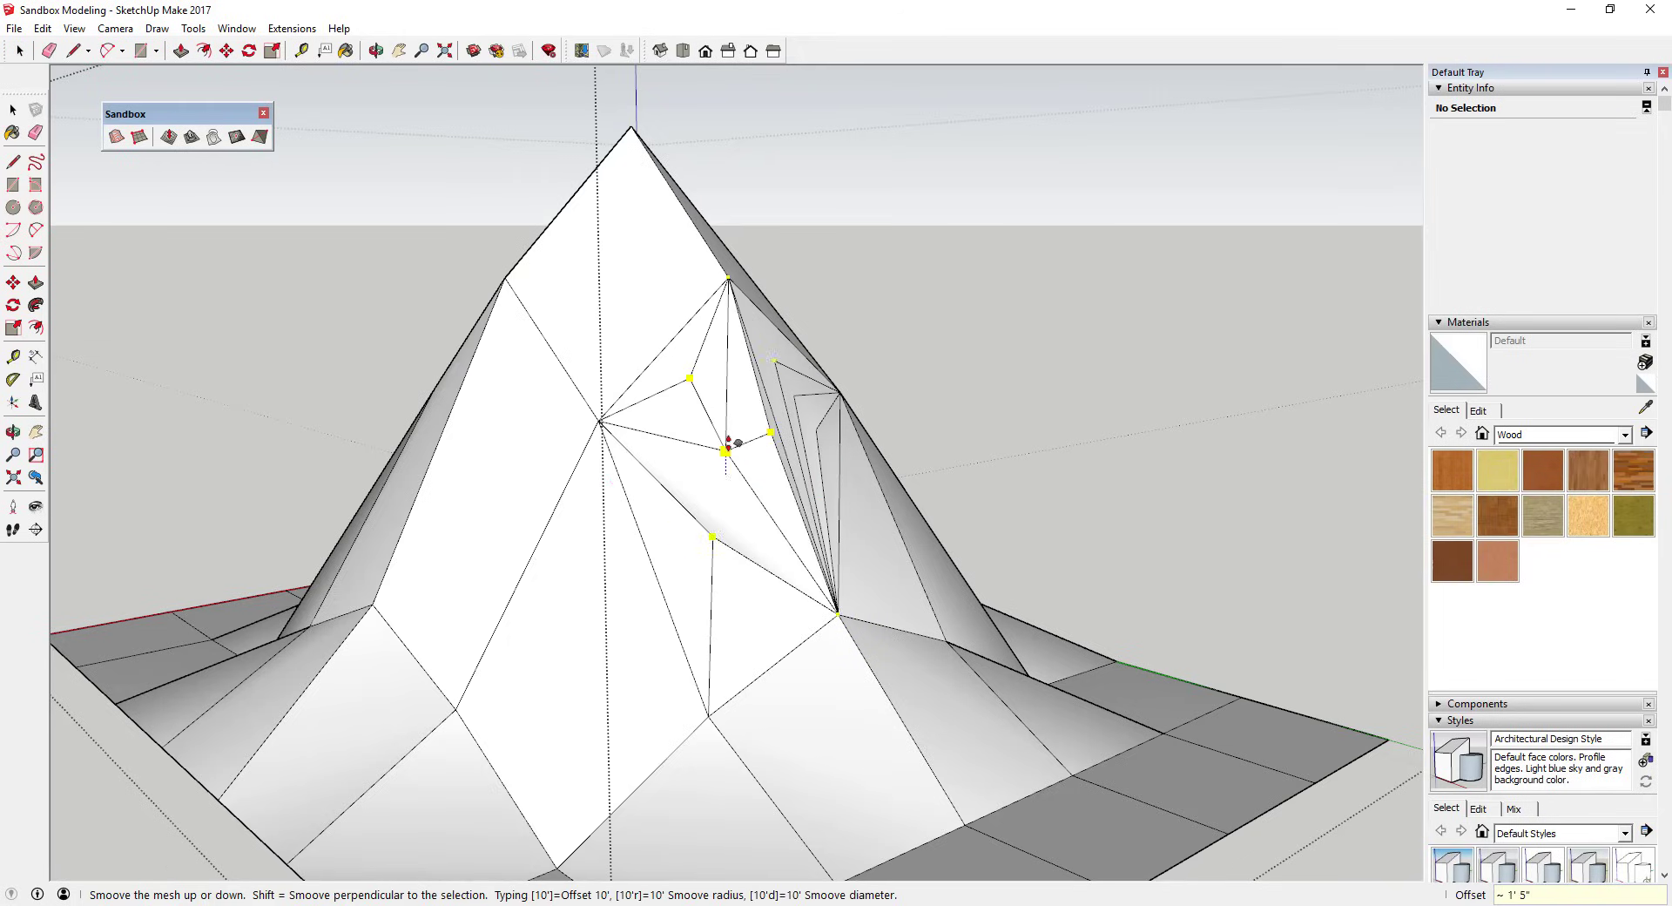
pyautogui.click(728, 444)
pyautogui.click(814, 446)
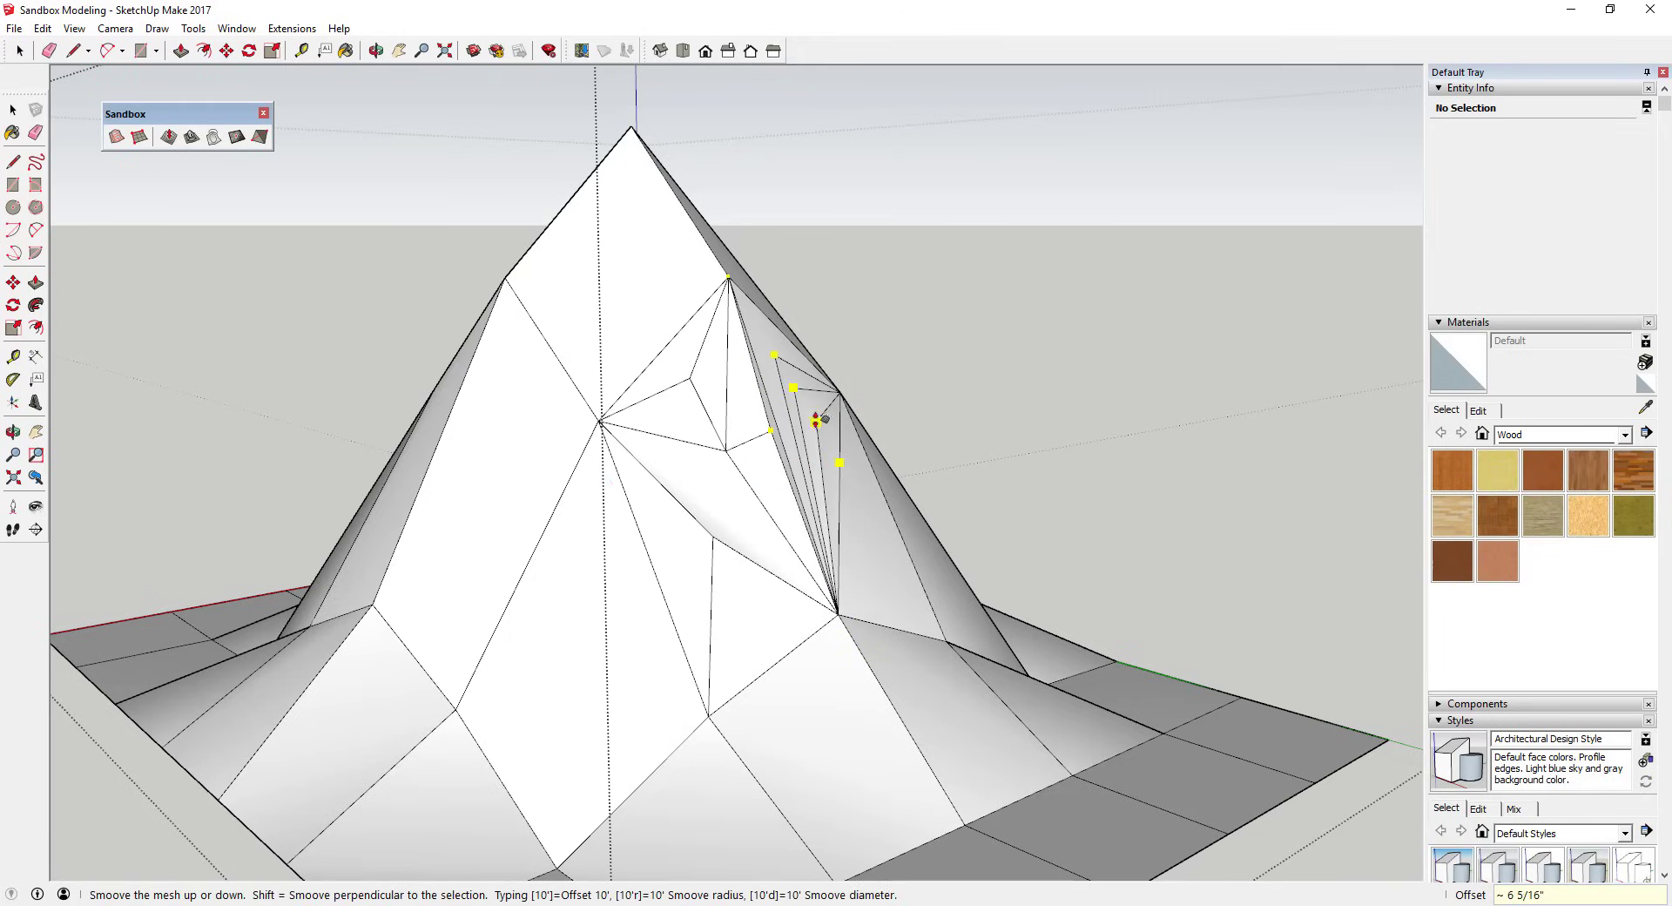
pyautogui.click(816, 419)
pyautogui.click(795, 432)
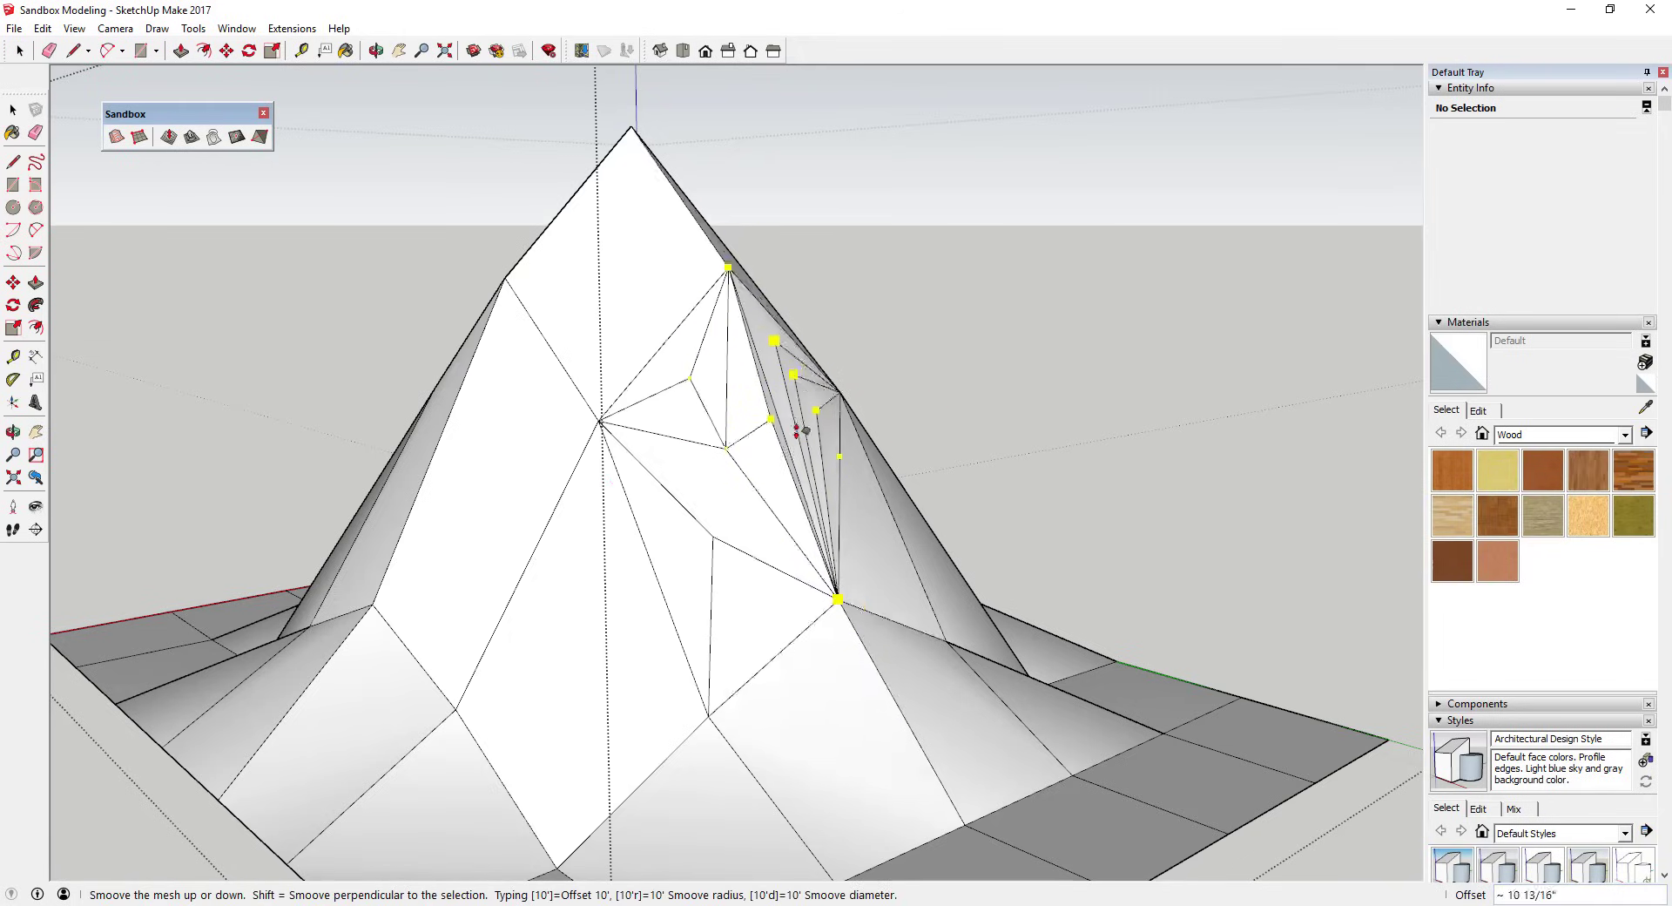
pyautogui.click(804, 430)
pyautogui.click(837, 599)
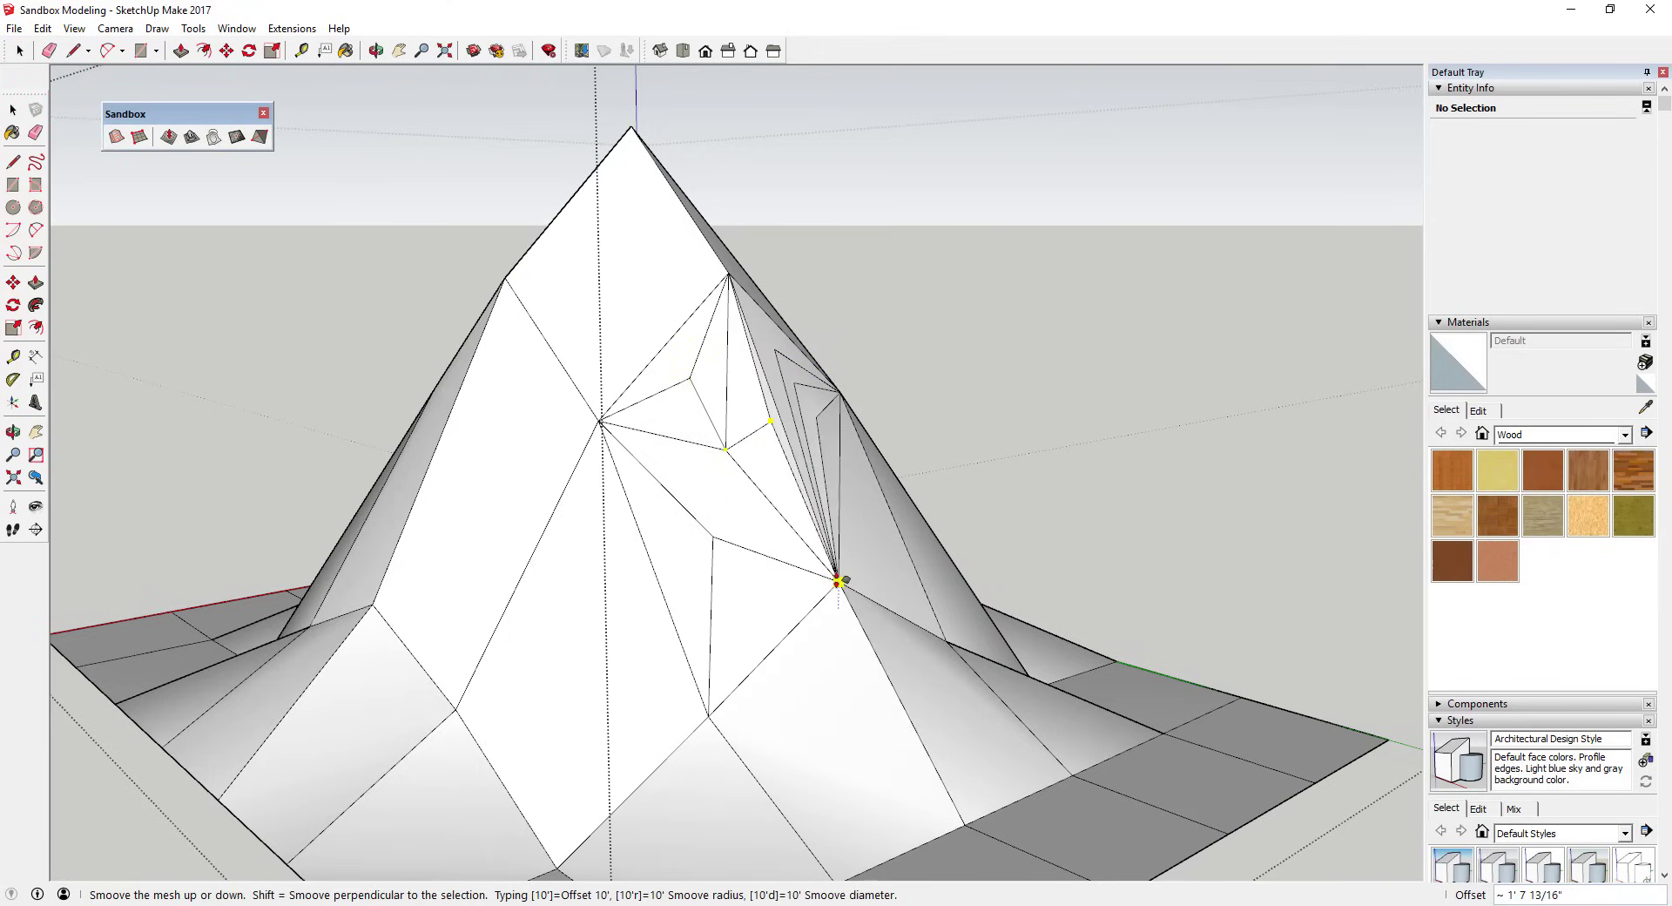
pyautogui.click(776, 485)
# Lower the inner vertex almost flat and nudge a nearby vertex slightly upward
pyautogui.moveTo(843, 545); pyautogui.dragTo(631, 470, button='middle')
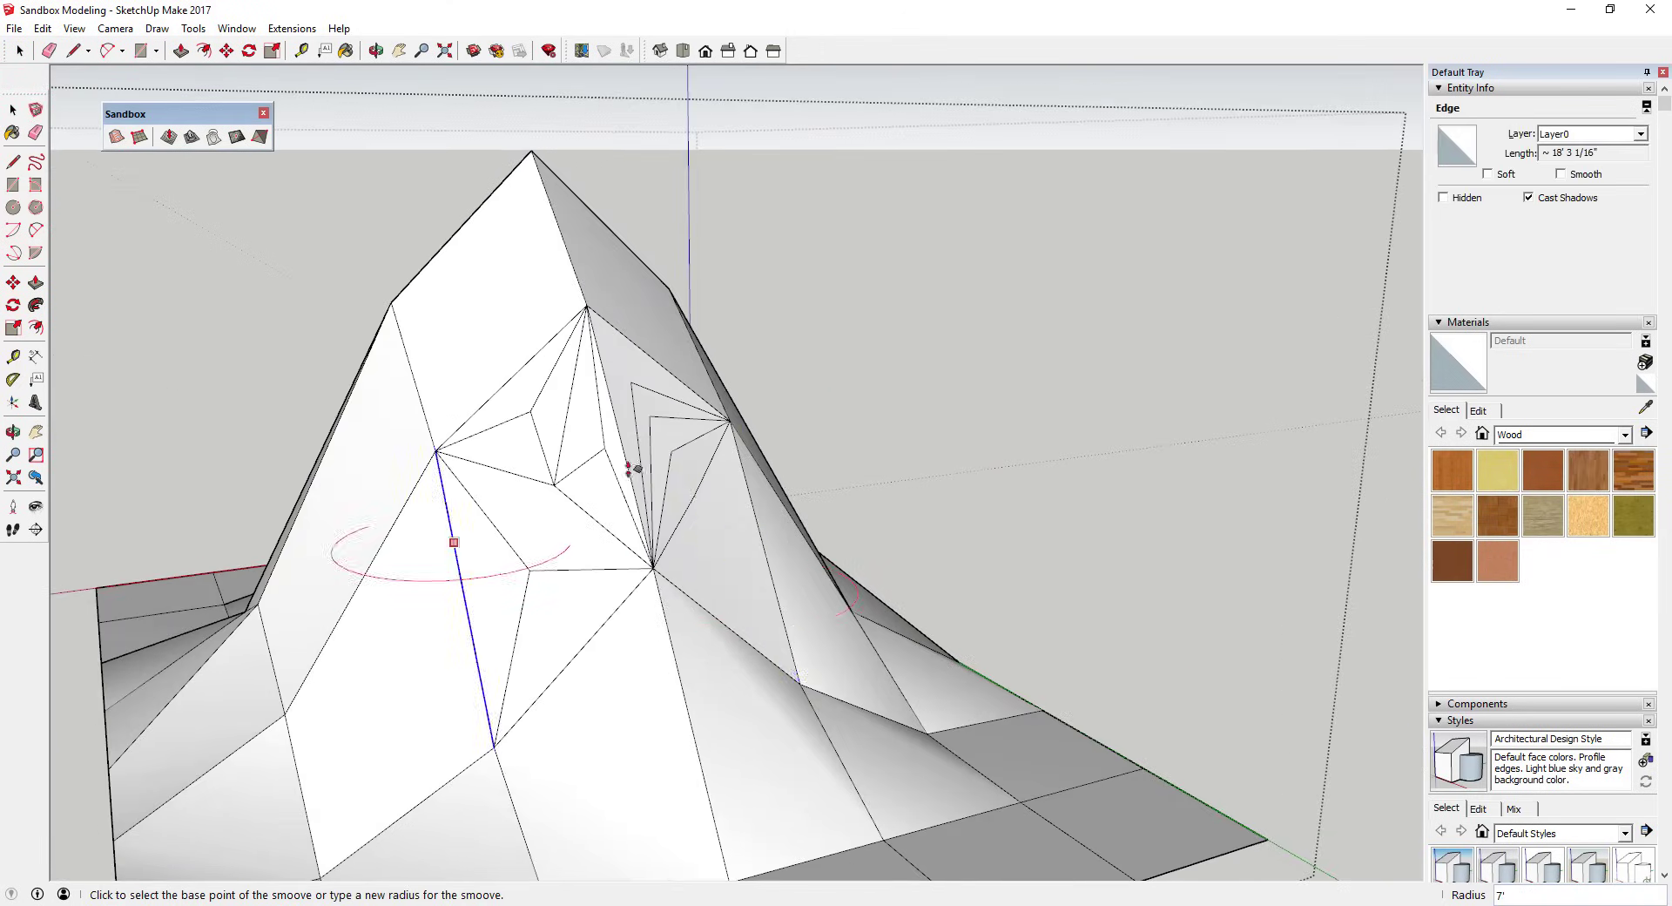
pyautogui.moveTo(634, 597); pyautogui.dragTo(757, 444, button='middle')
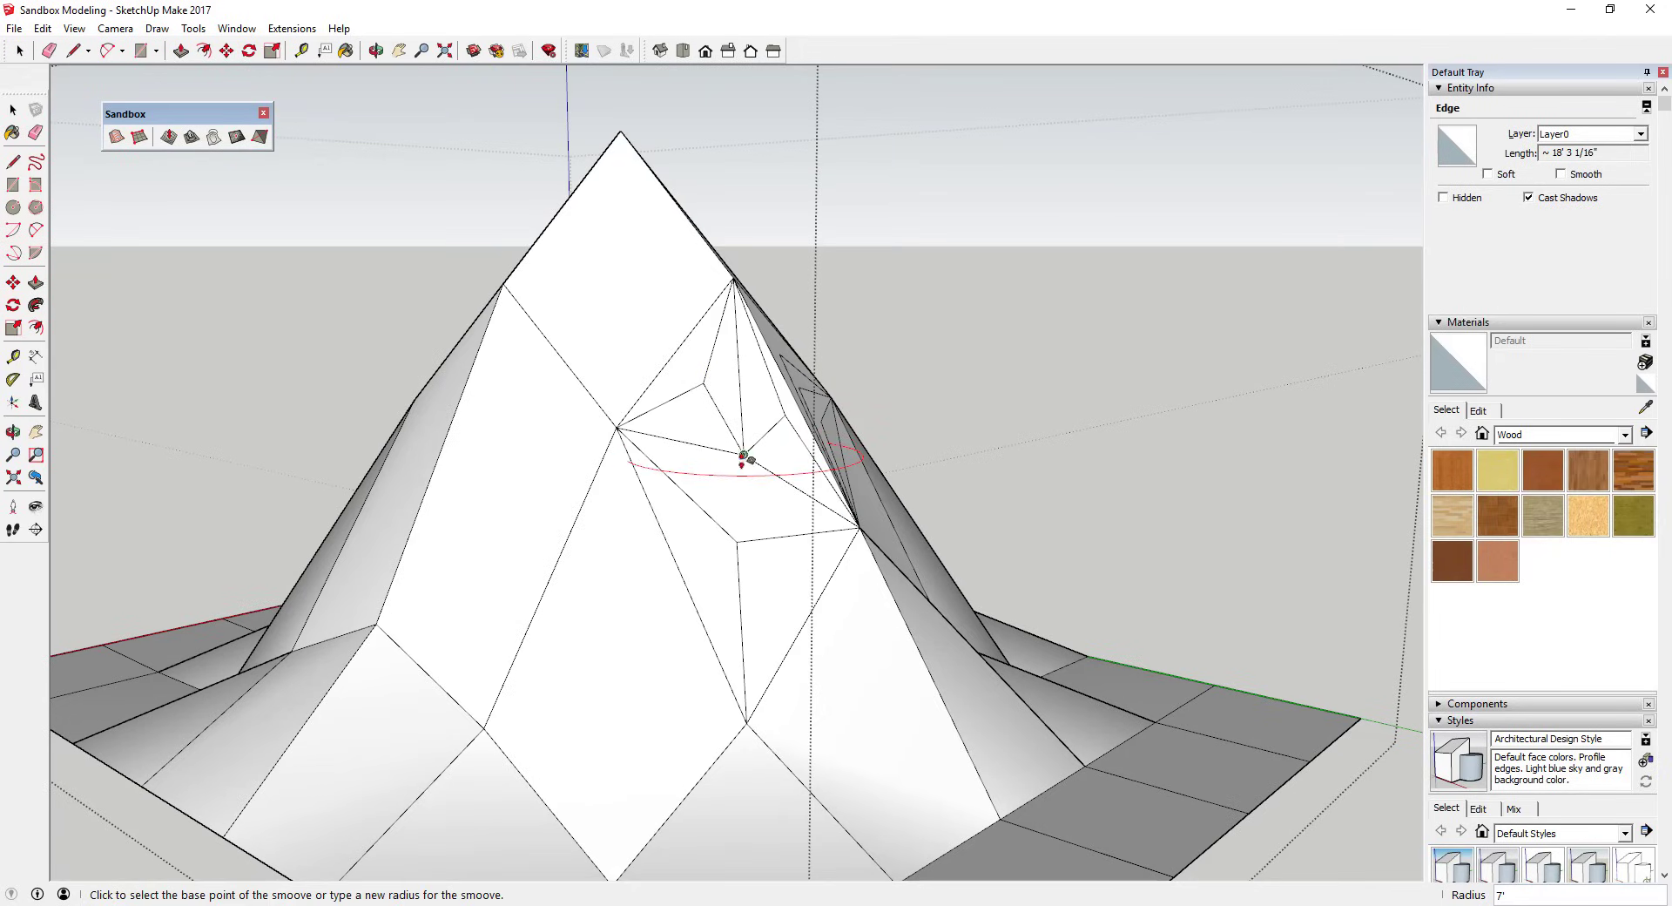
pyautogui.click(743, 456)
pyautogui.click(747, 488)
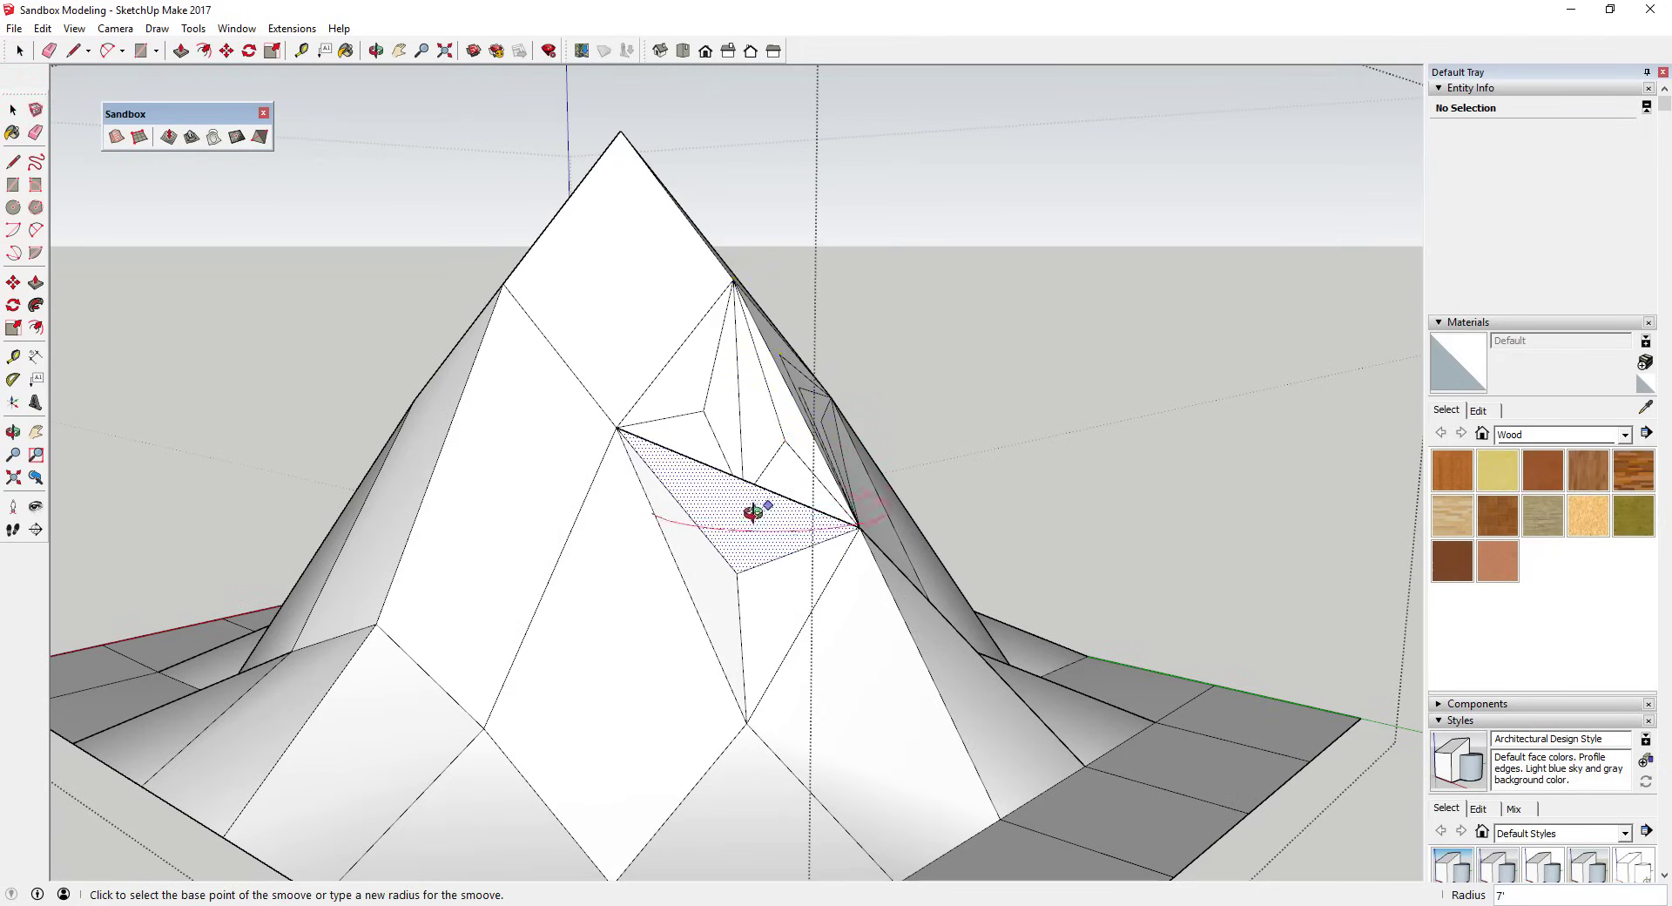
pyautogui.moveTo(753, 512); pyautogui.dragTo(727, 577, button='middle')
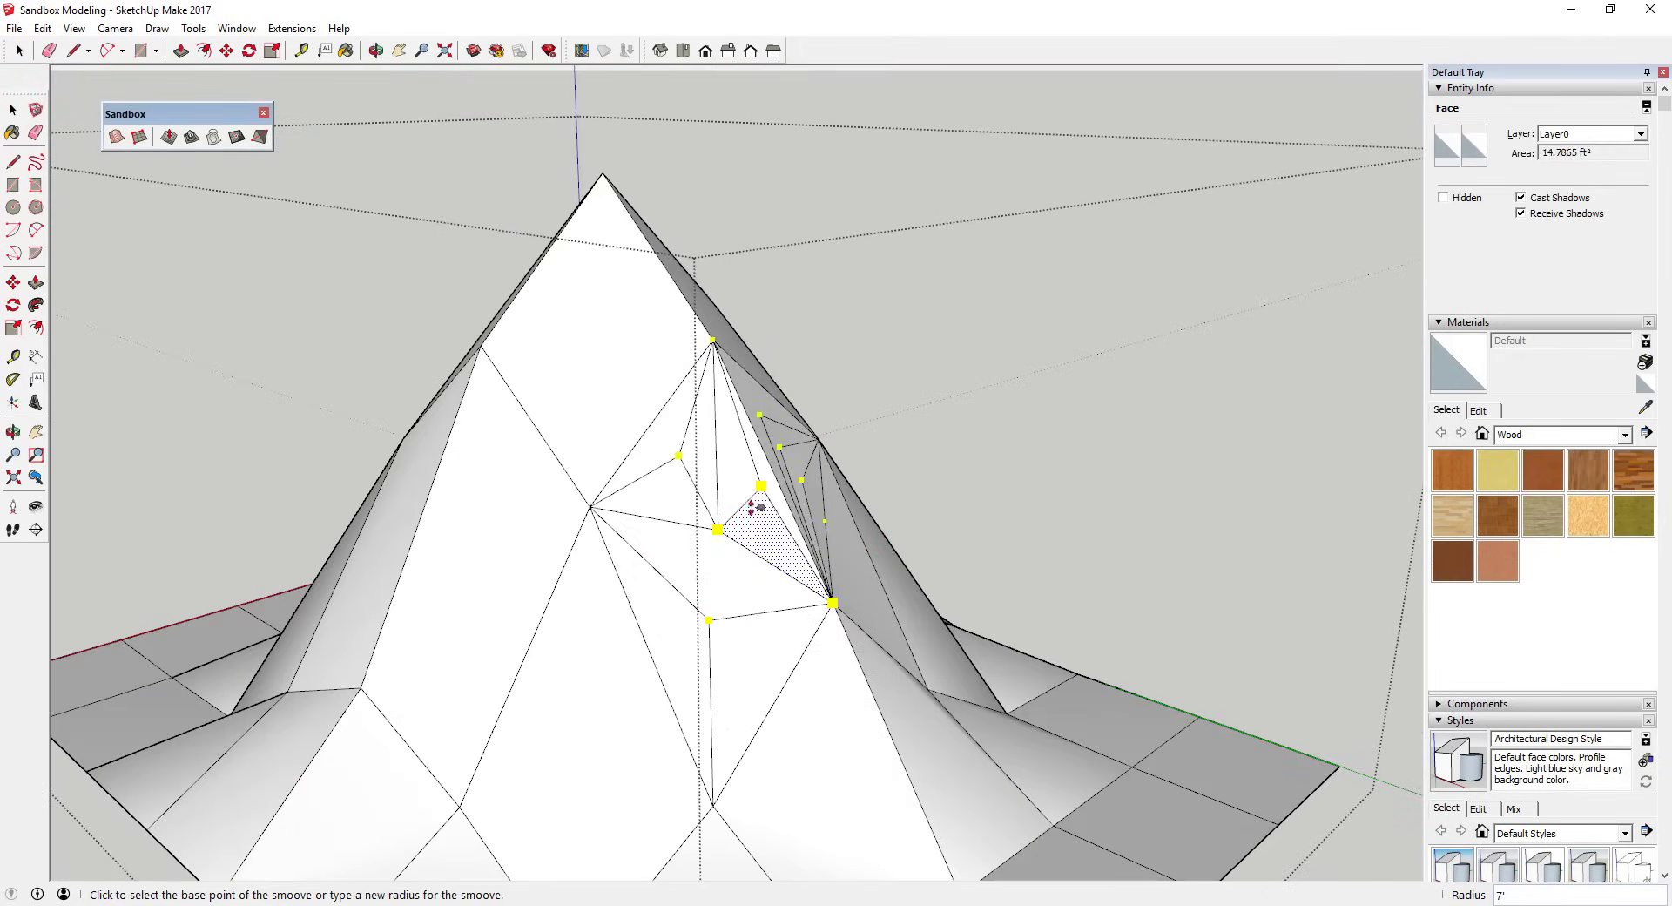
pyautogui.click(761, 487)
pyautogui.click(761, 473)
pyautogui.press('space')
pyautogui.scroll(-3, 1036, 509)
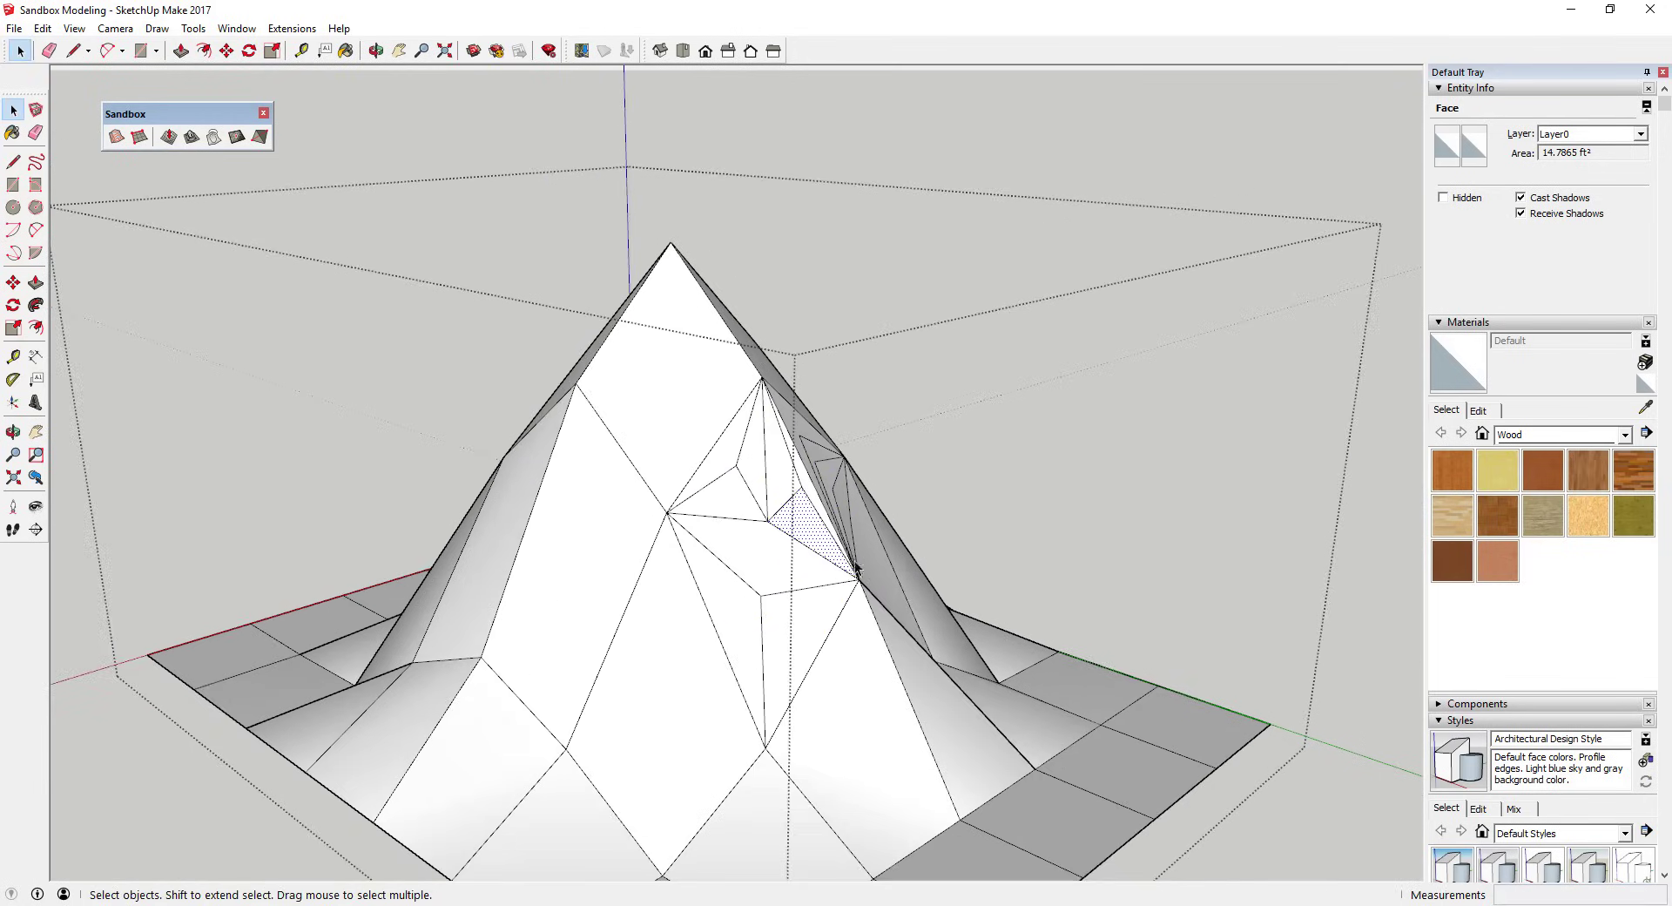
pyautogui.scroll(2, 1036, 509)
# Pick the Flip Edge tool and check Hidden Geometry in the View menu
pyautogui.click(963, 457)
pyautogui.scroll(-2, 780, 541)
pyautogui.moveTo(740, 536); pyautogui.dragTo(958, 532, button='middle')
pyautogui.click(259, 137)
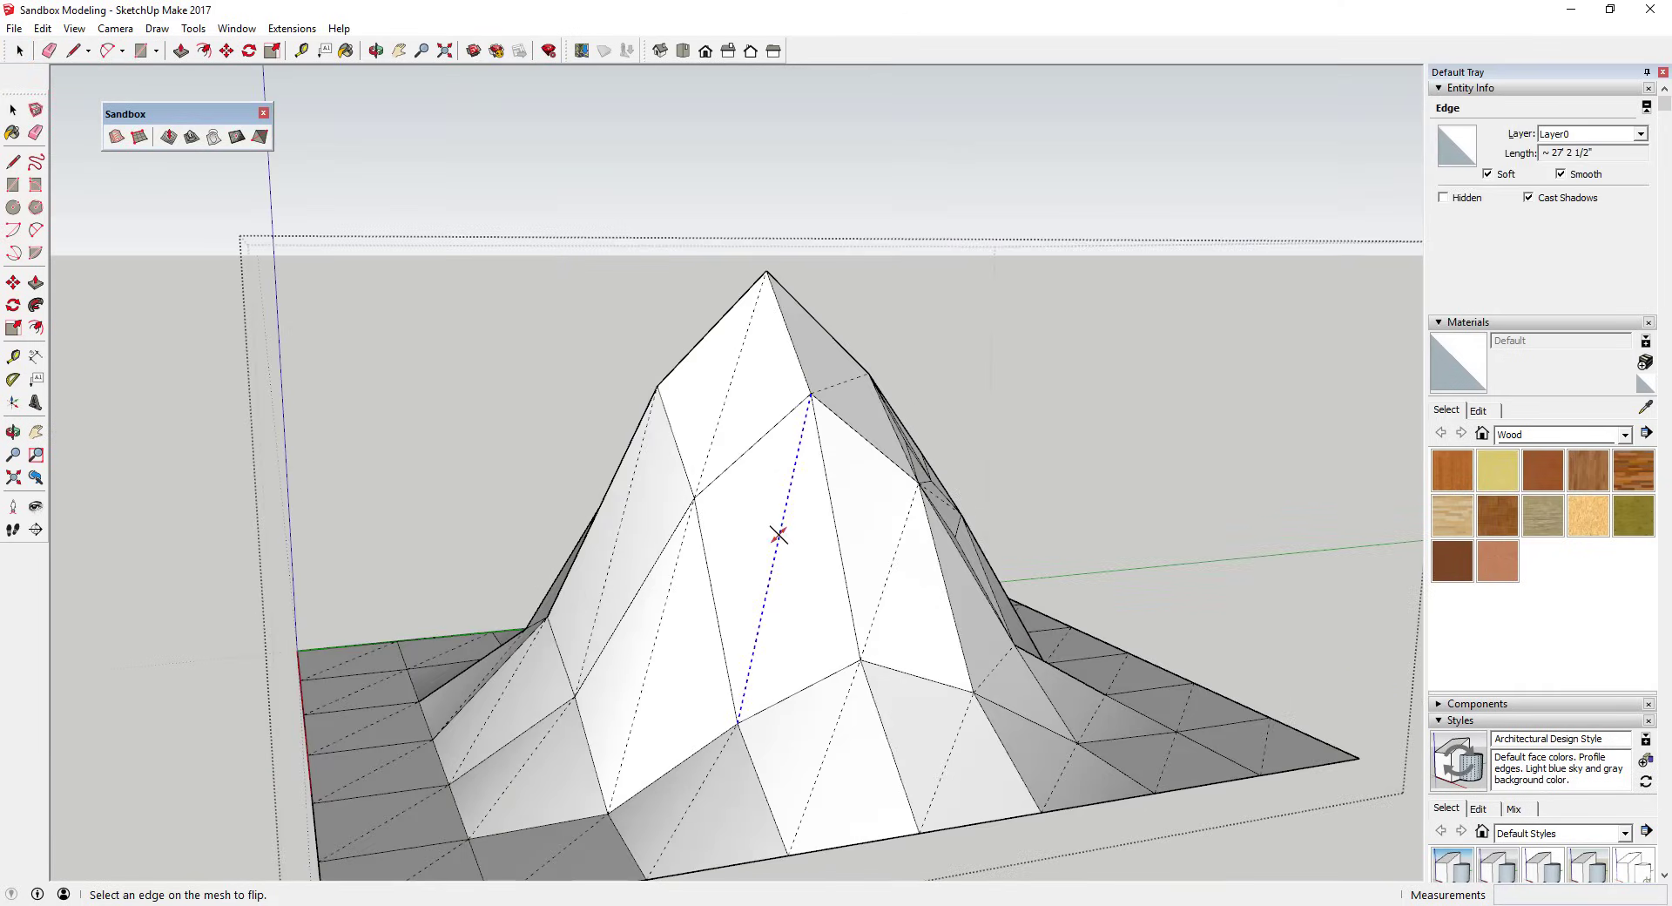
pyautogui.scroll(-3, 839, 533)
pyautogui.scroll(6, 806, 533)
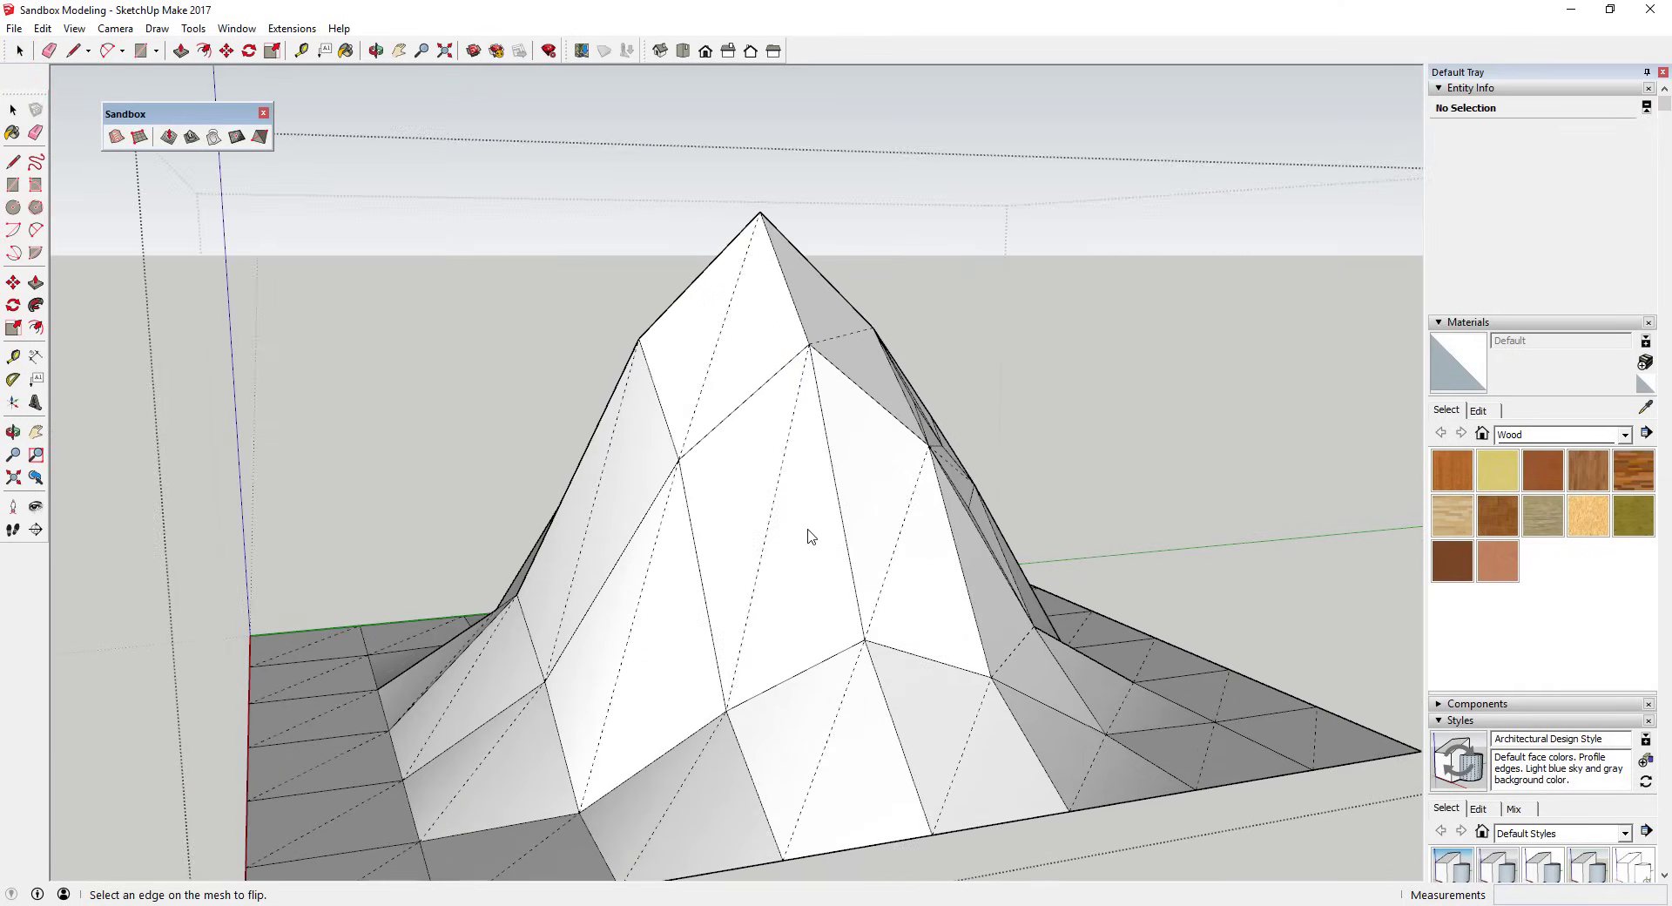
pyautogui.click(83, 33)
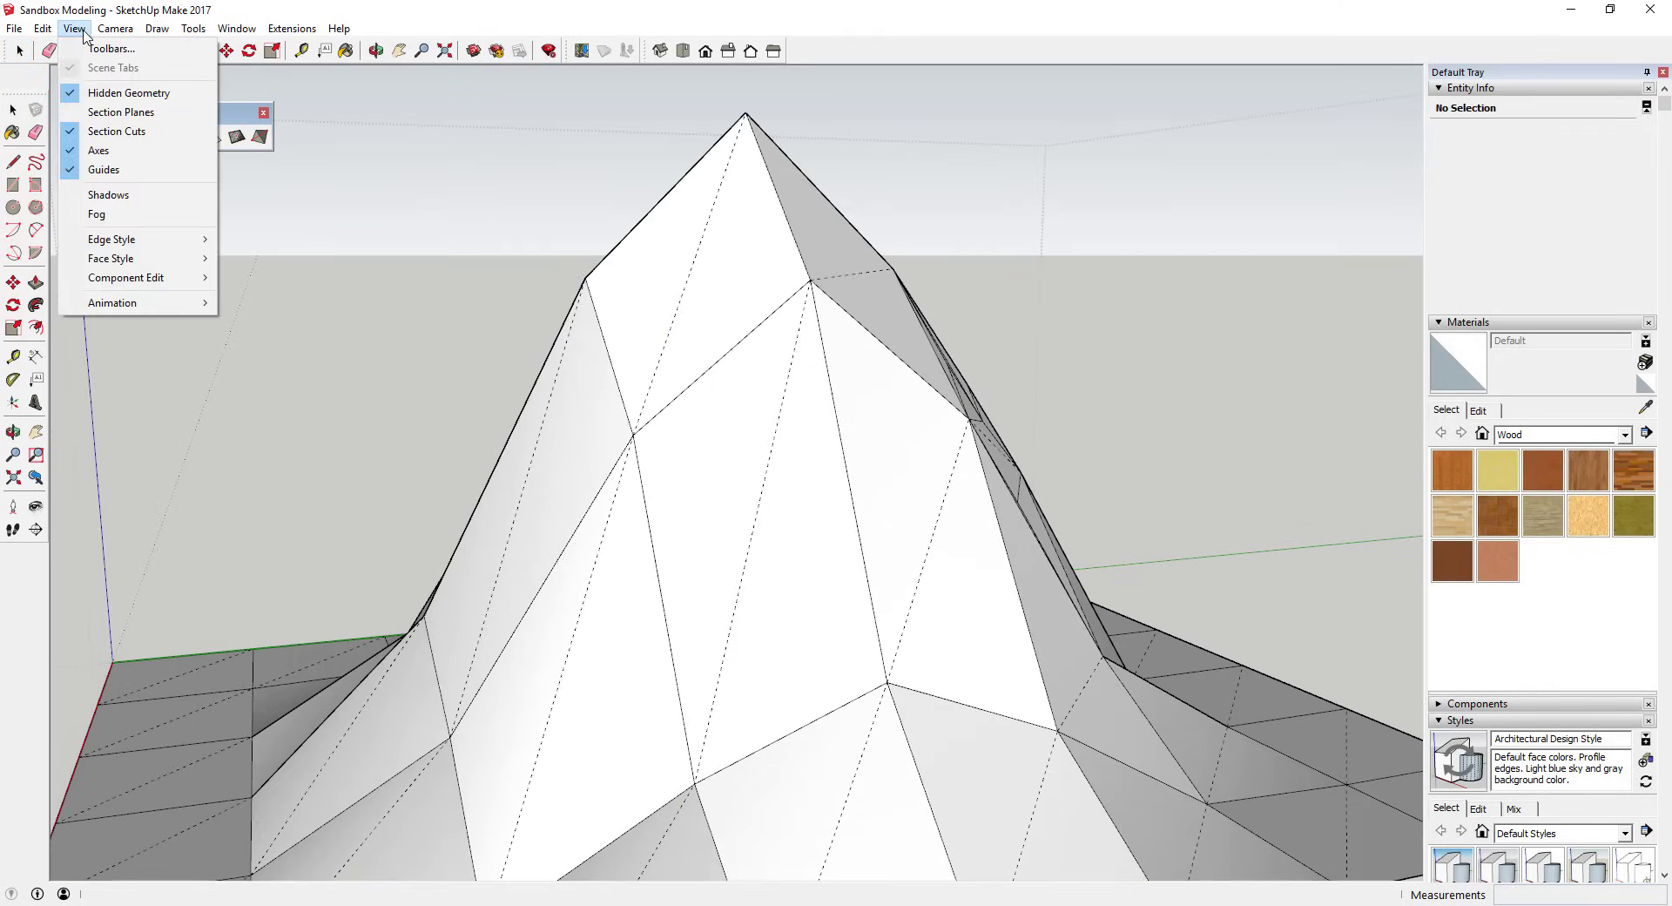
pyautogui.click(1166, 298)
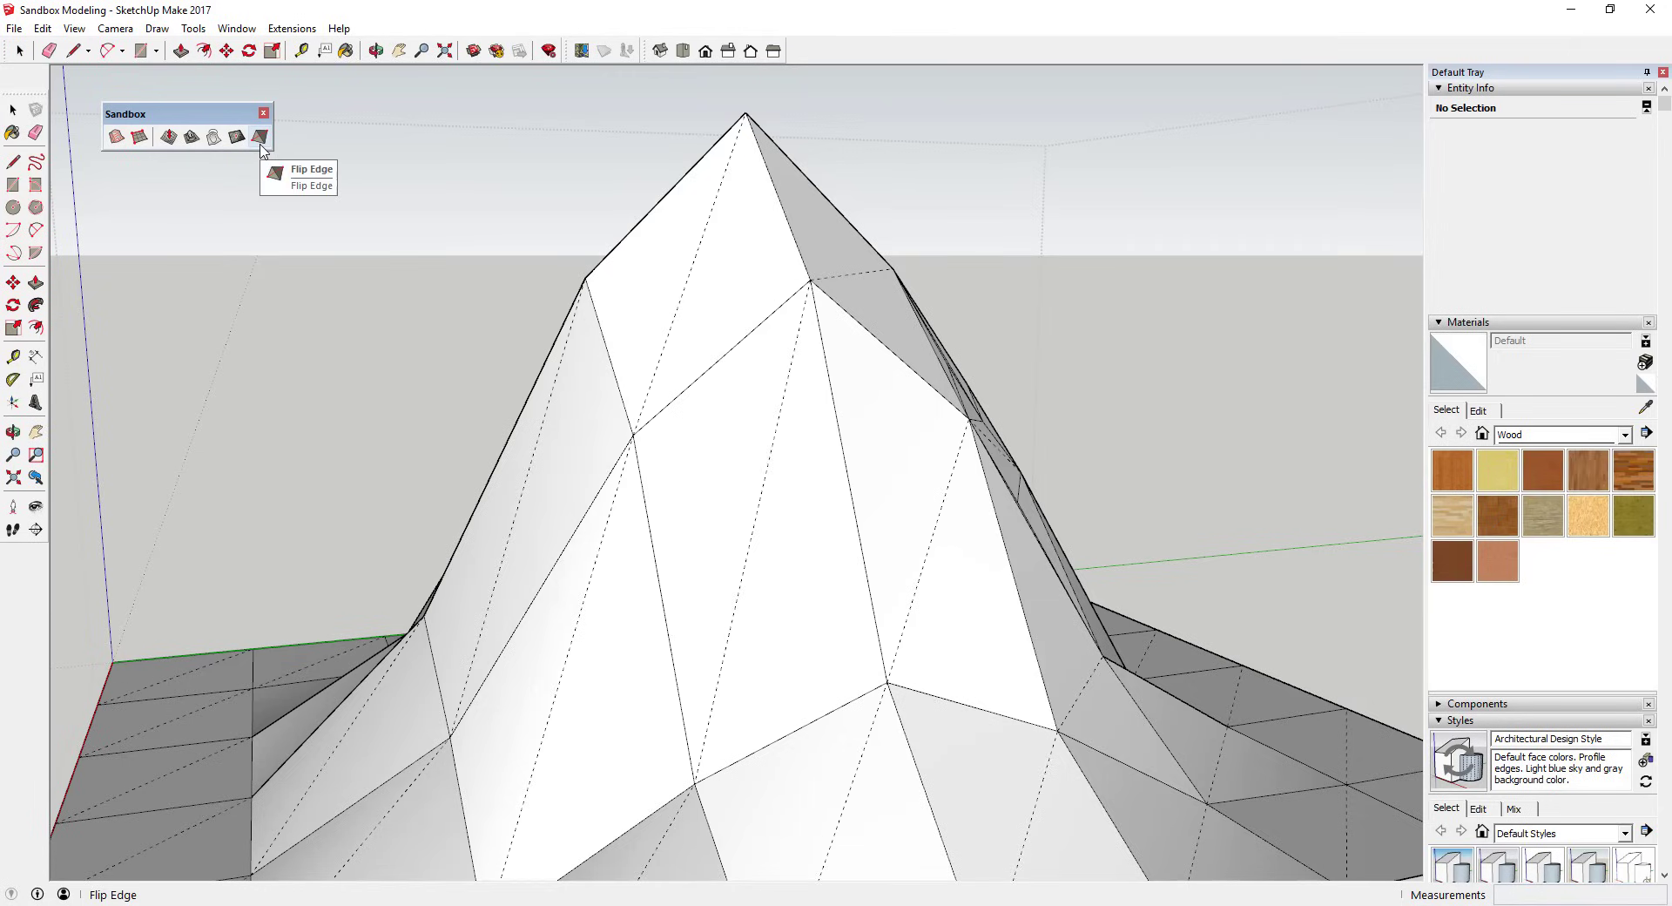
# Flip the diagonals on the central face, the upper slope near the summit, and the lower faces near the base
pyautogui.click(762, 505)
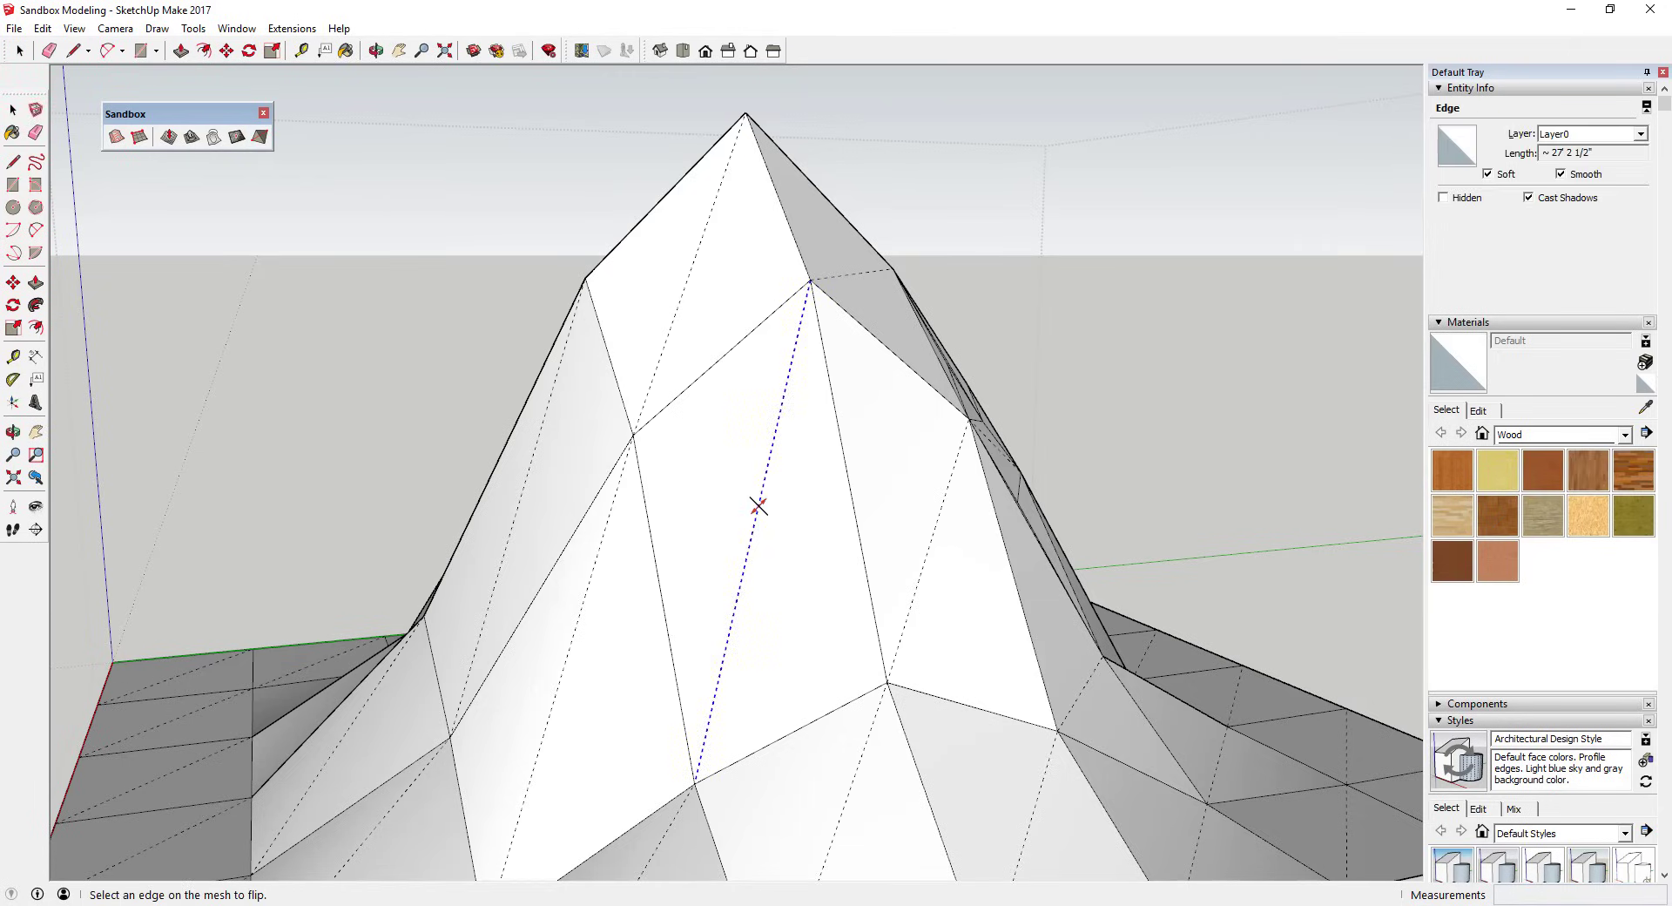
pyautogui.click(935, 511)
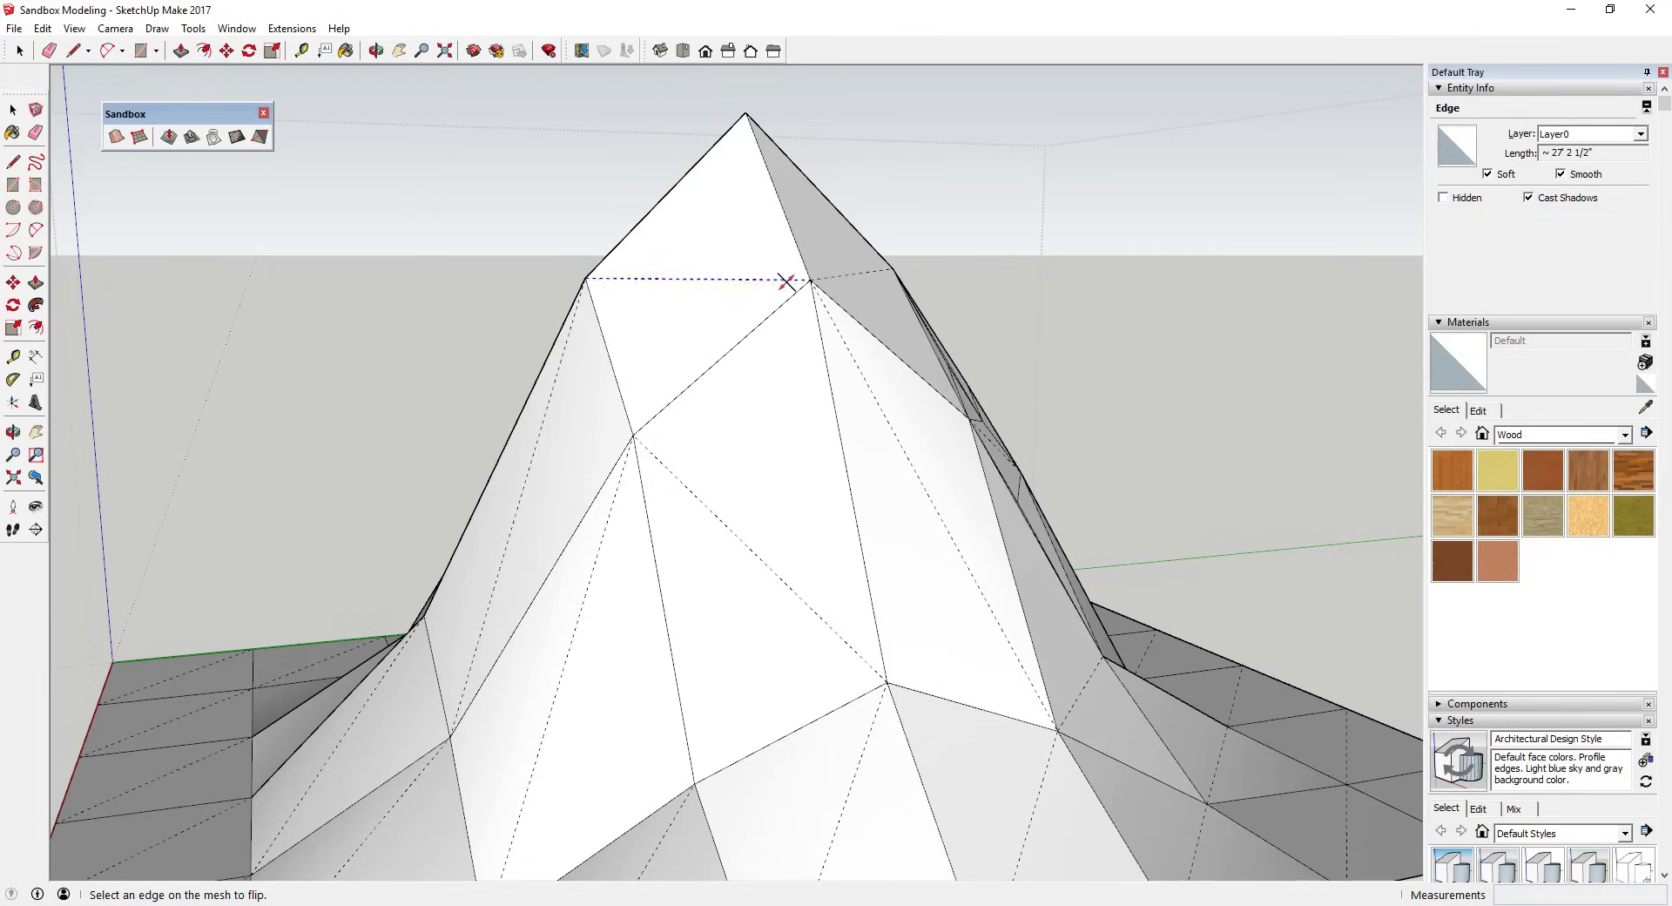
pyautogui.press('space')
pyautogui.click(544, 413)
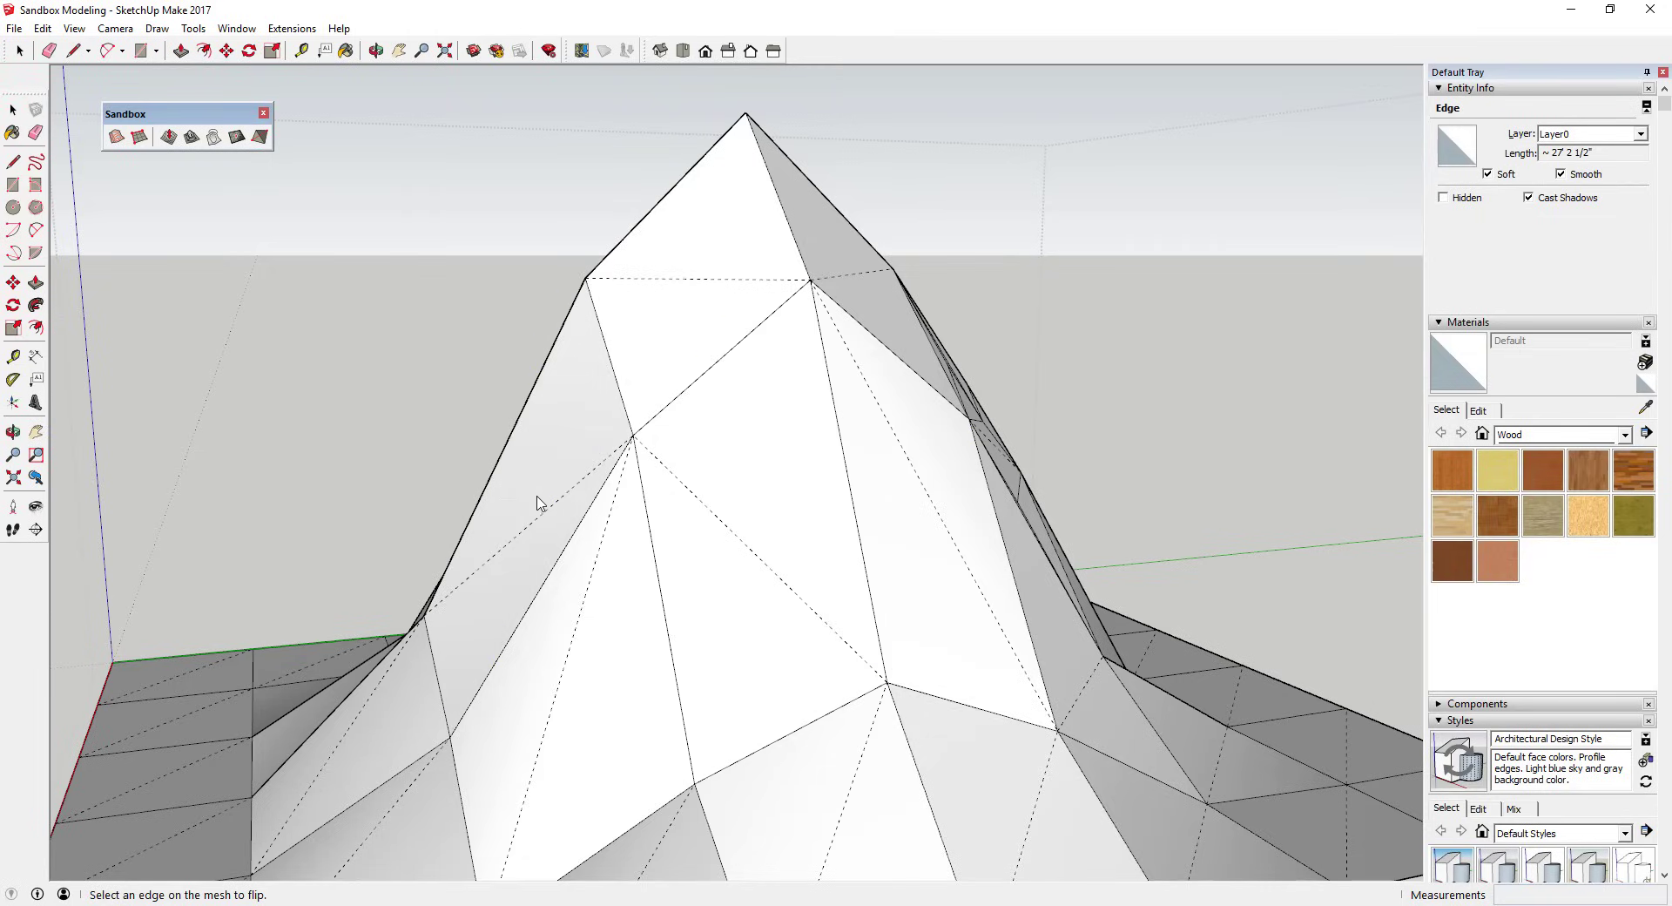
pyautogui.click(534, 518)
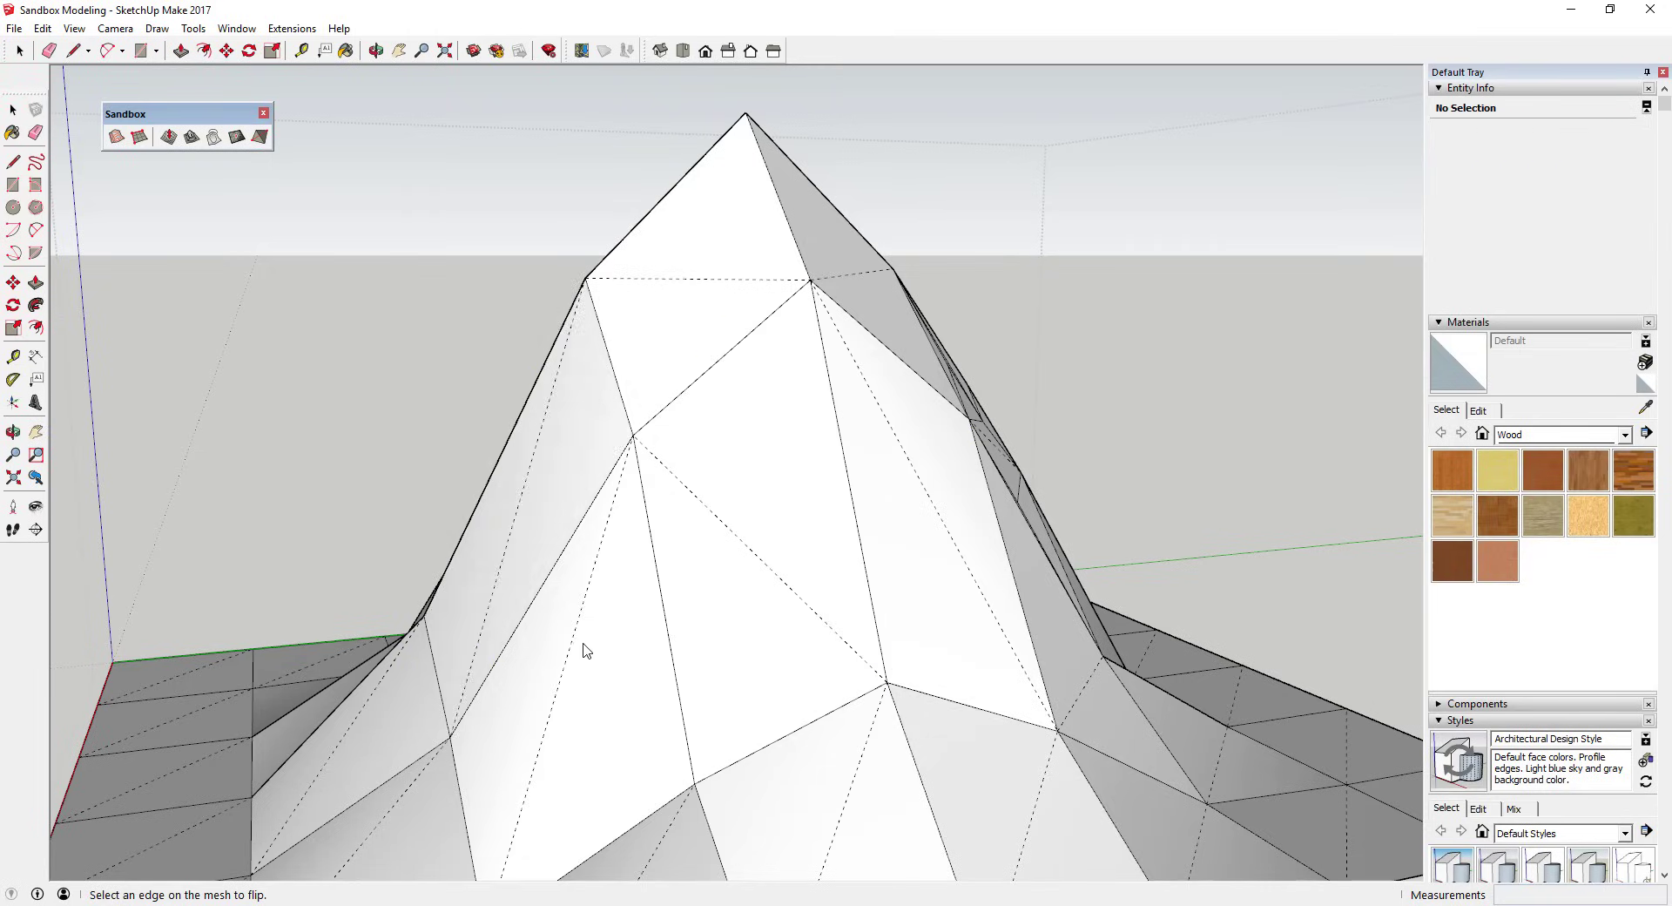
pyautogui.click(576, 766)
pyautogui.click(537, 758)
# Flip three diagonals on the hill's left slope, including the long one running up it
pyautogui.moveTo(604, 764); pyautogui.dragTo(376, 603, button='middle')
pyautogui.scroll(2, 467, 641)
pyautogui.click(381, 589)
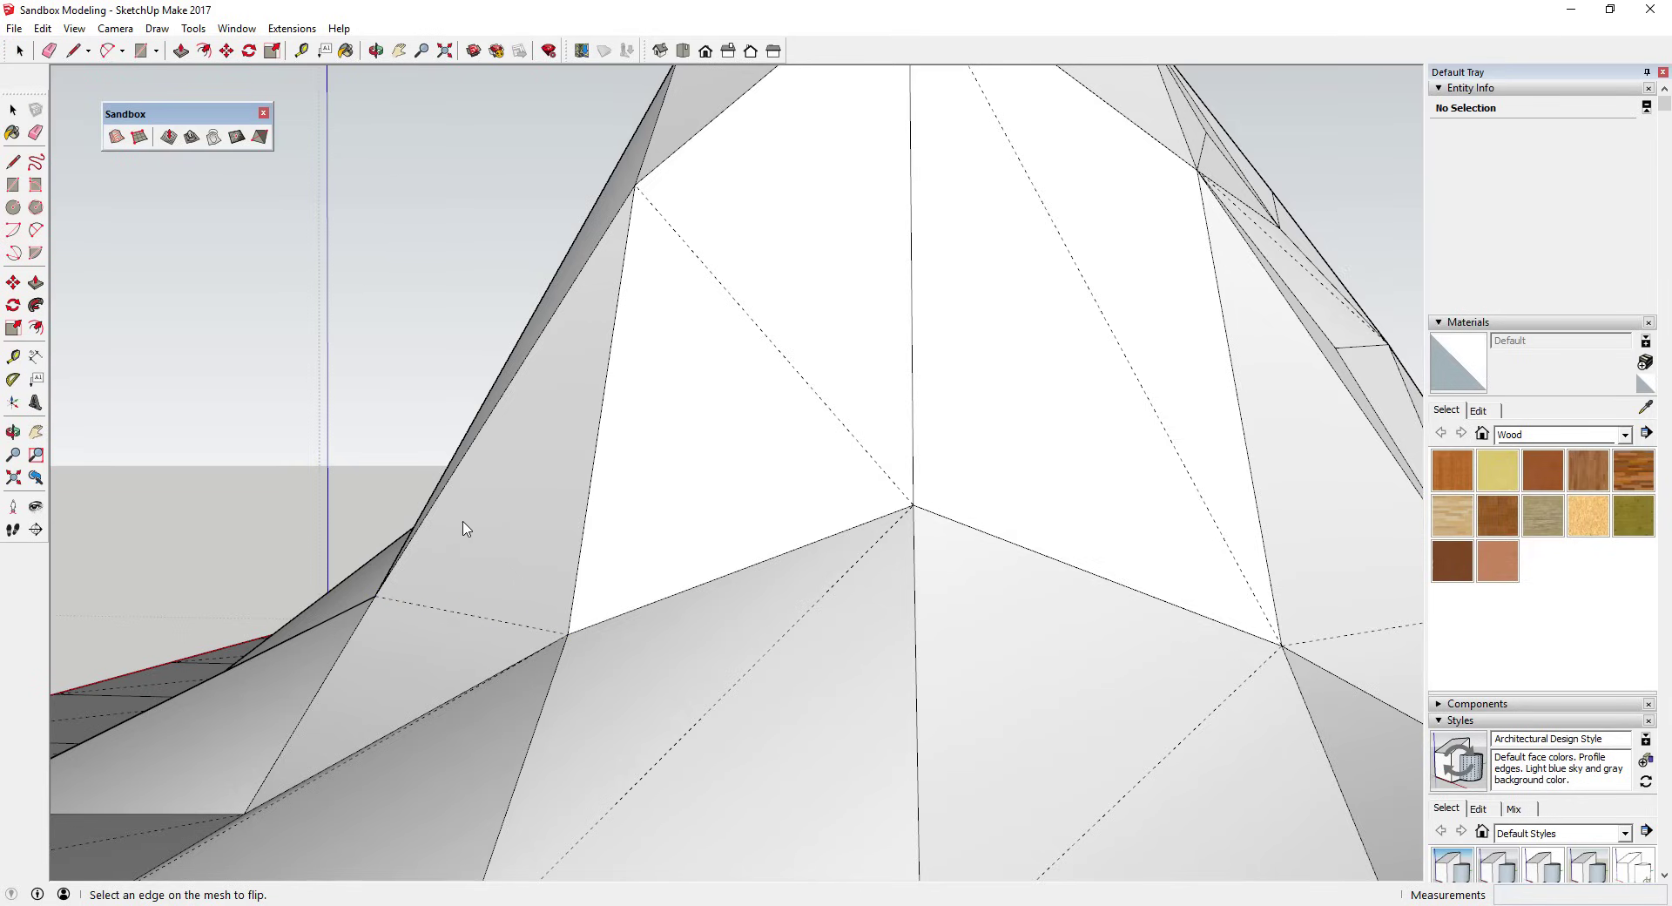
pyautogui.click(509, 624)
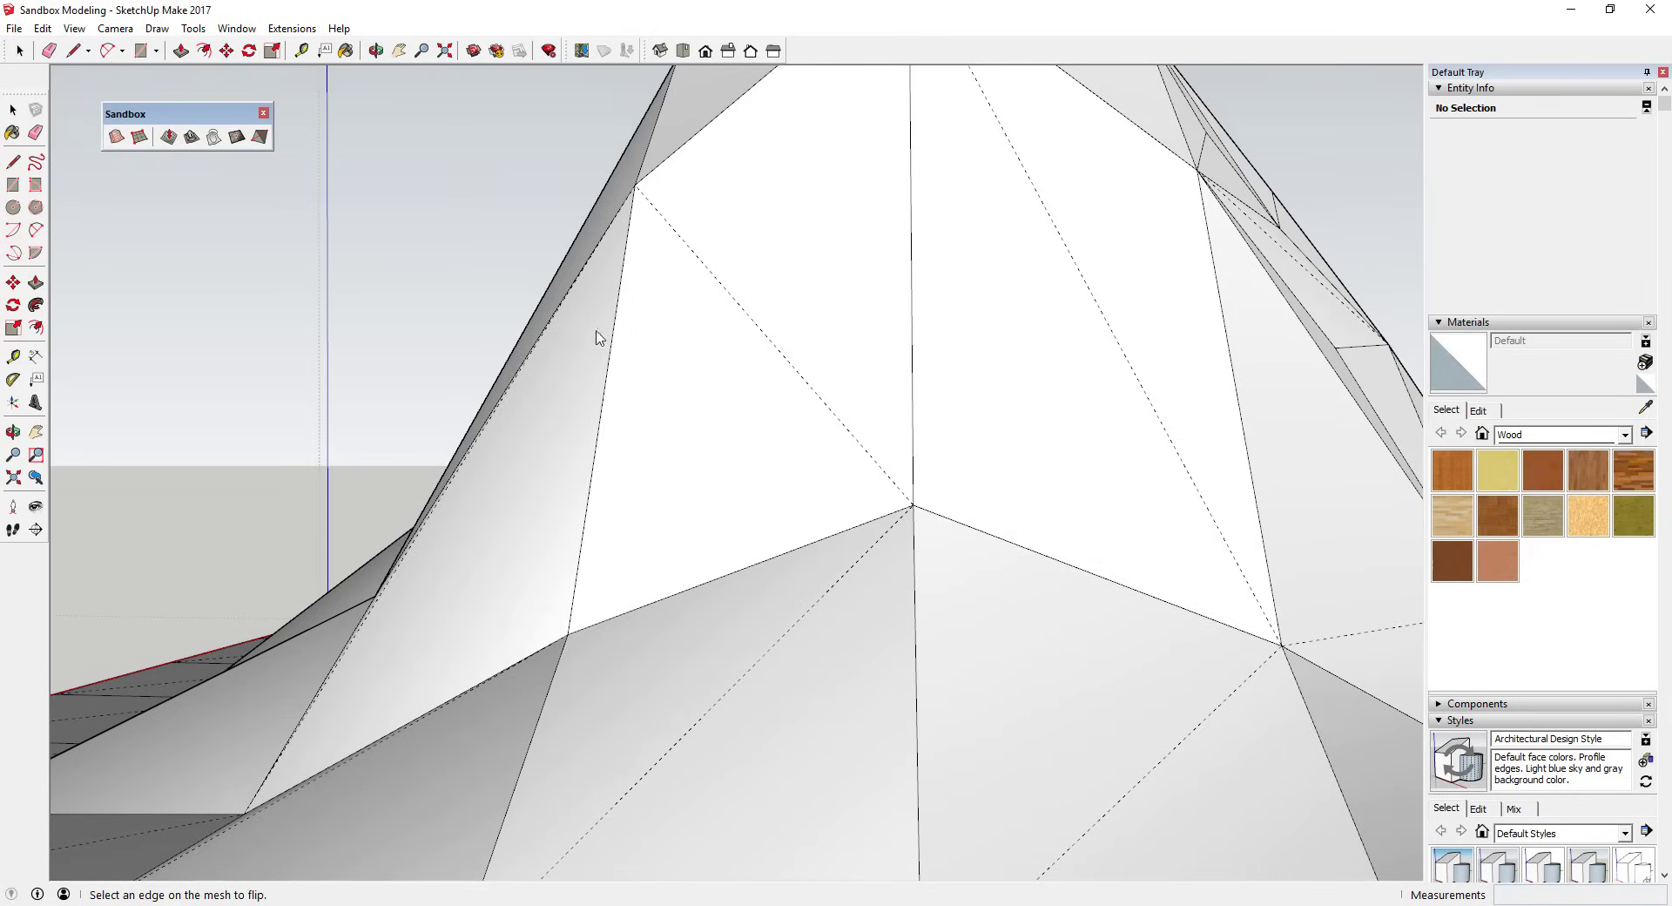
pyautogui.click(350, 642)
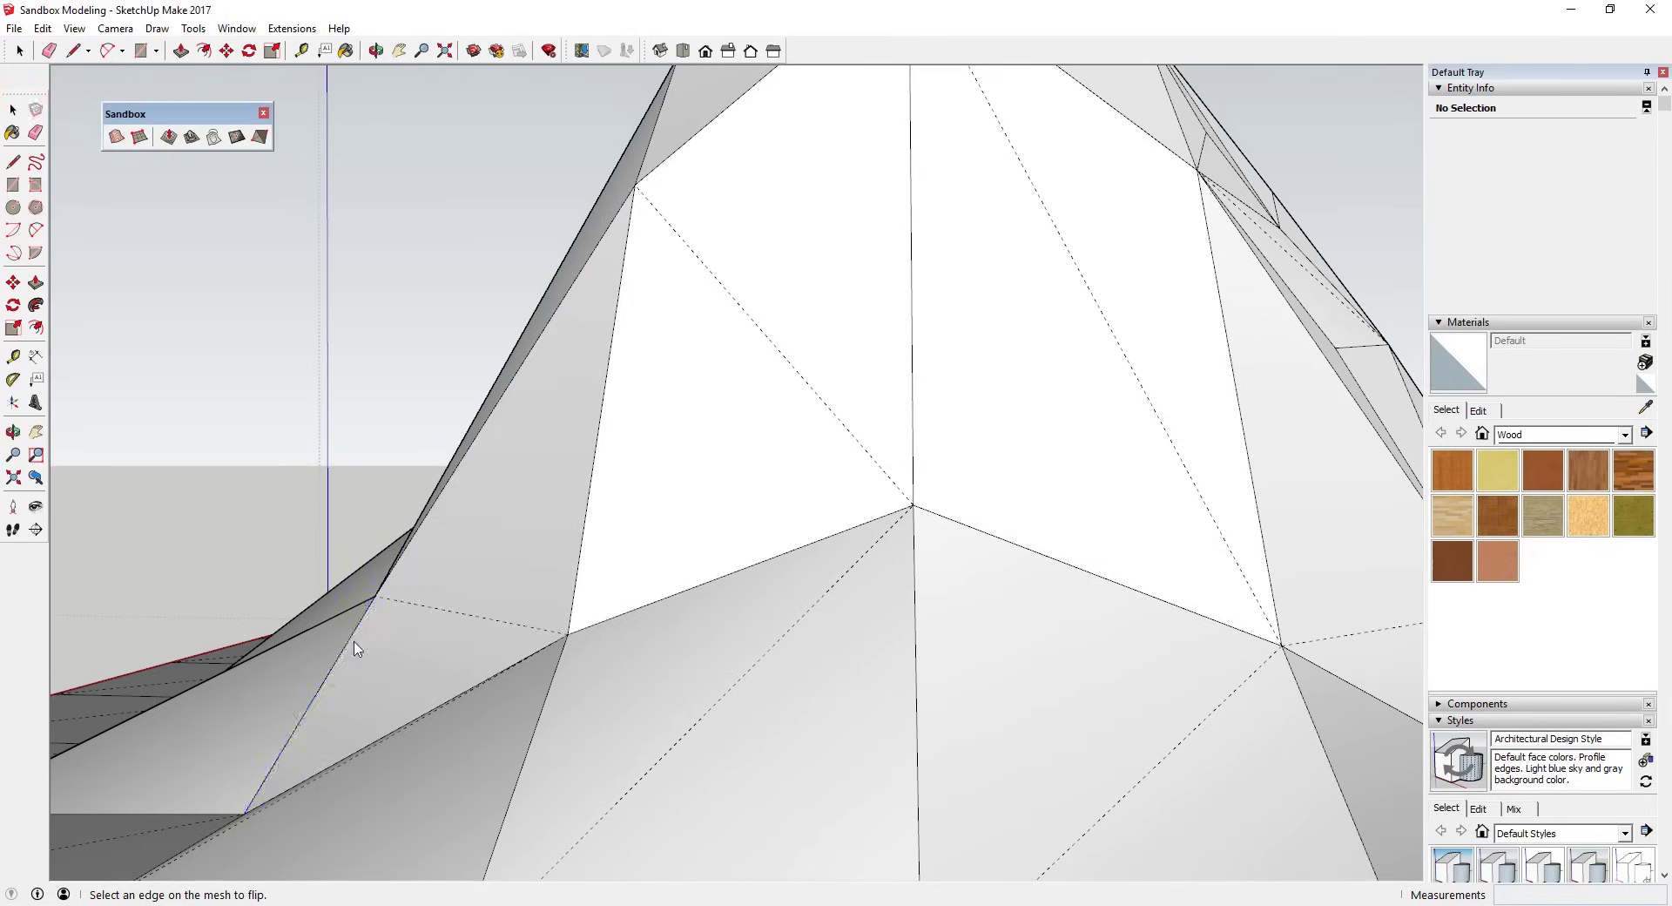
pyautogui.moveTo(355, 645); pyautogui.dragTo(513, 682, button='middle')
pyautogui.scroll(-2, 513, 682)
# Flip the remaining dashed edges on the left slope and along the summit ridge, then orbit to review
pyautogui.click(676, 588)
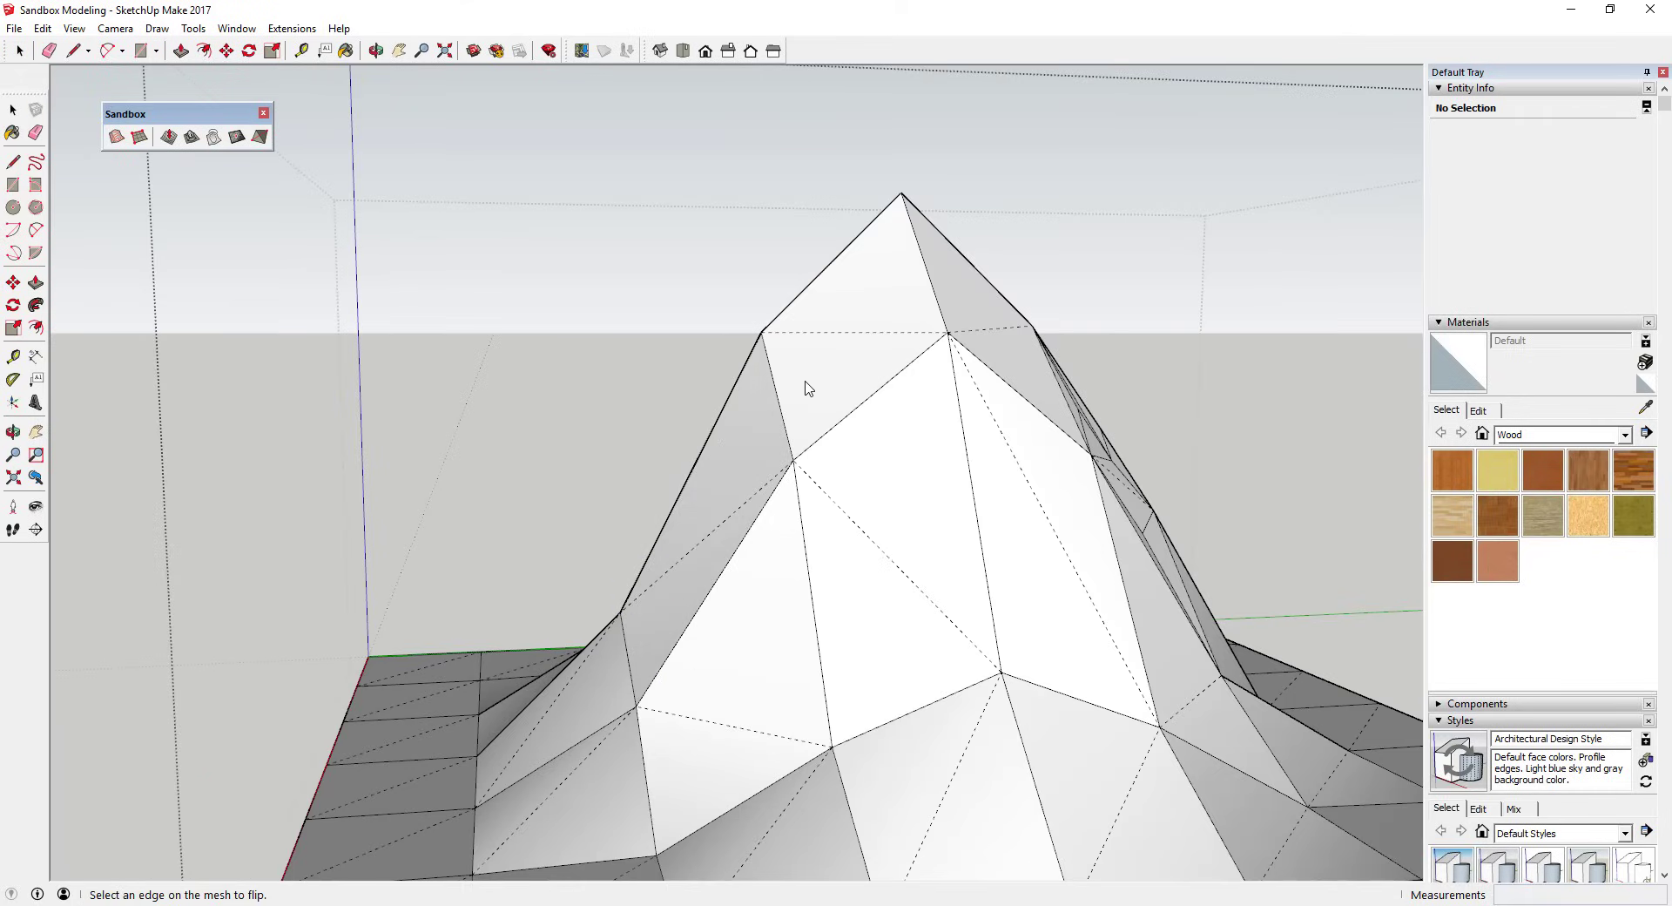
pyautogui.click(840, 333)
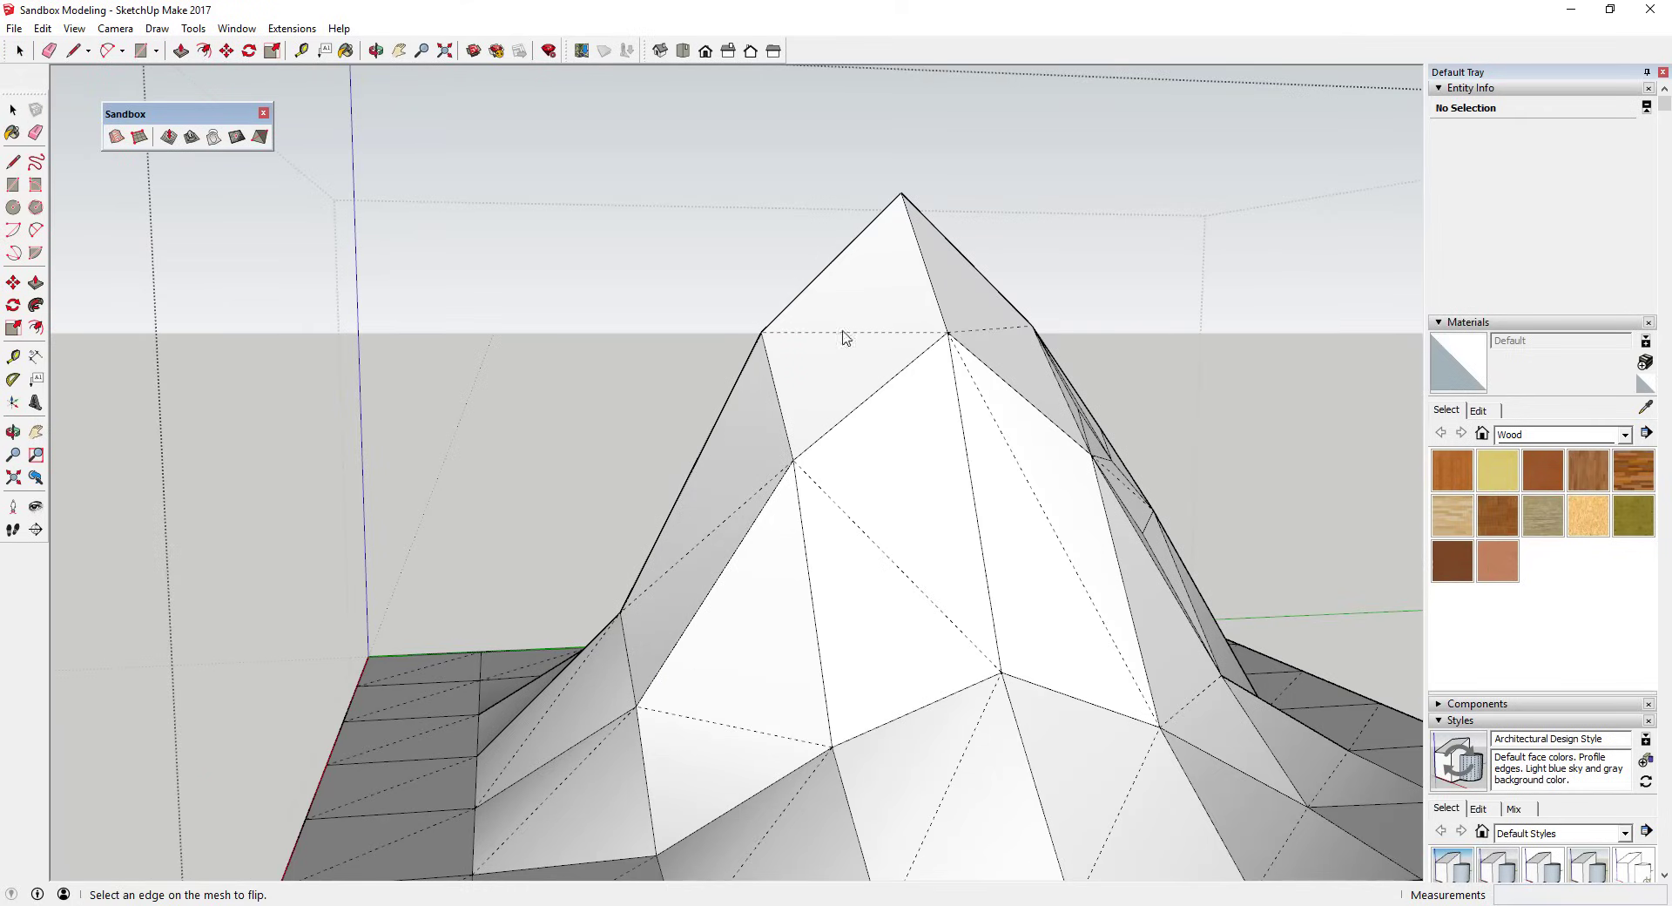
pyautogui.click(994, 324)
pyautogui.scroll(-3, 806, 548)
pyautogui.moveTo(806, 552); pyautogui.dragTo(1019, 560, button='middle')
pyautogui.scroll(-2, 1018, 560)
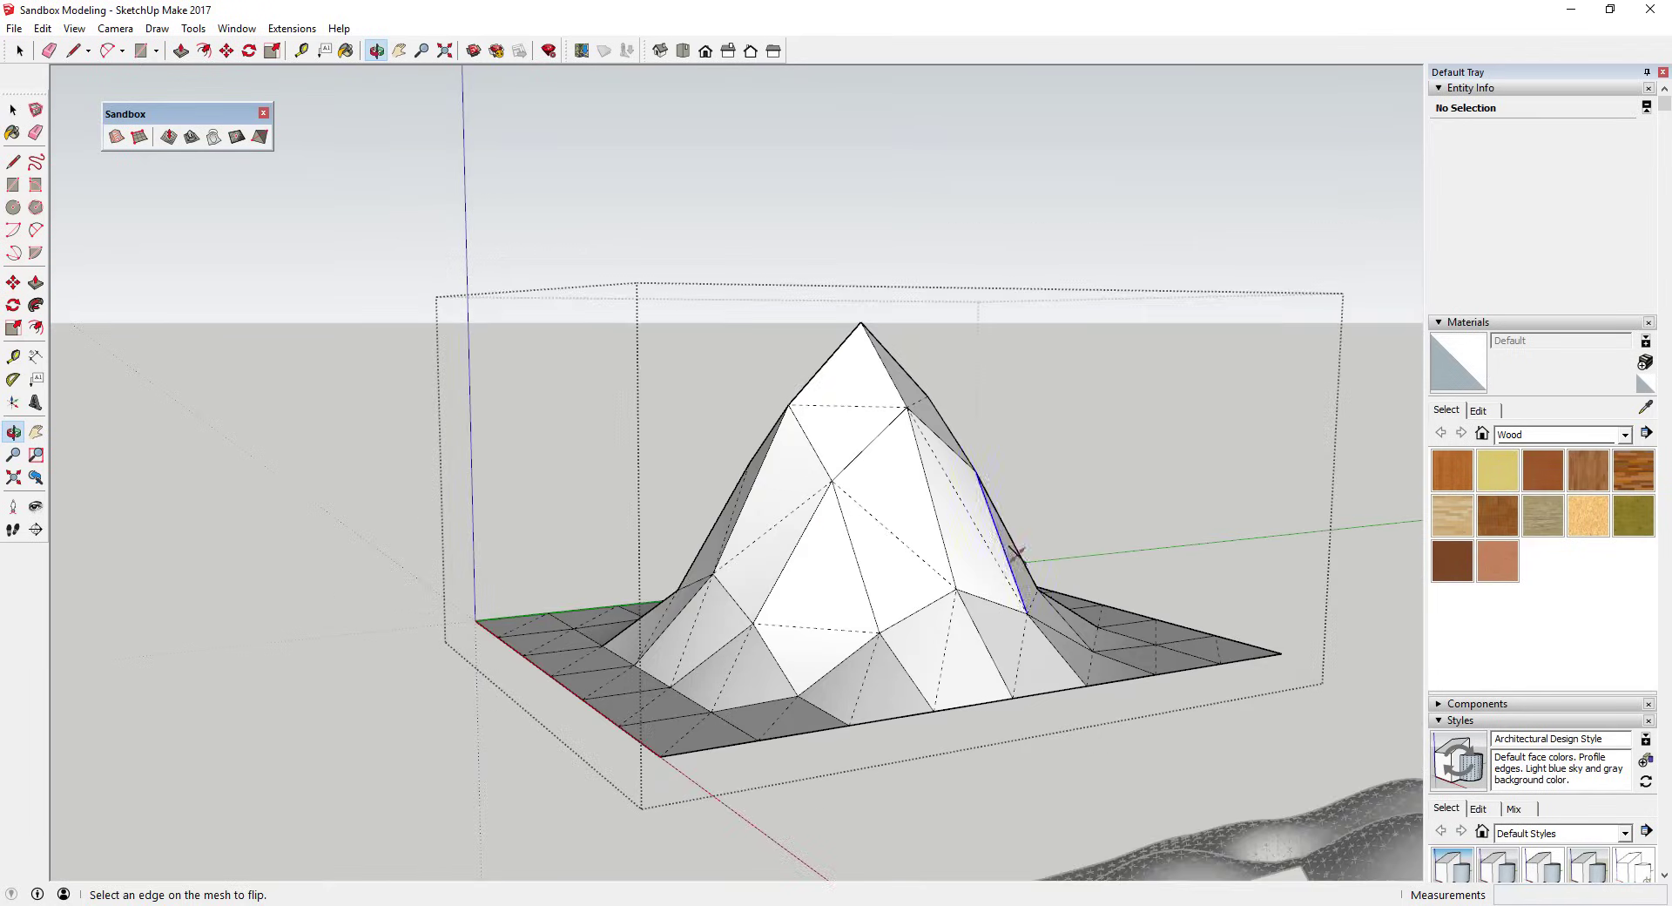
pyautogui.scroll(1, 1075, 517)
pyautogui.scroll(3, 1078, 523)
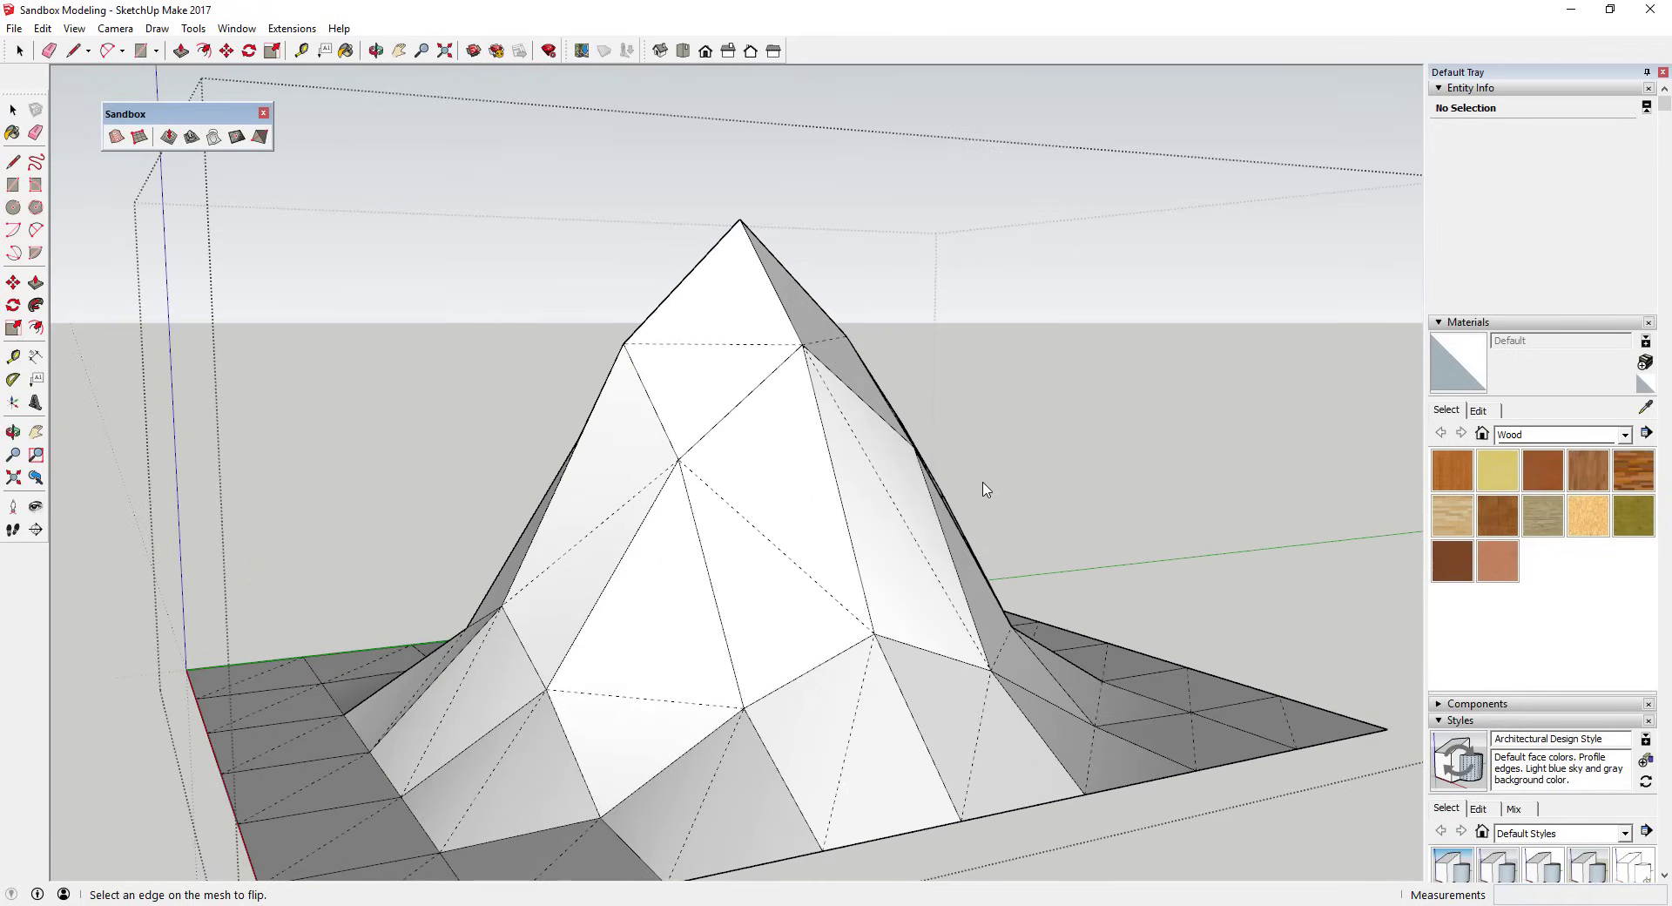